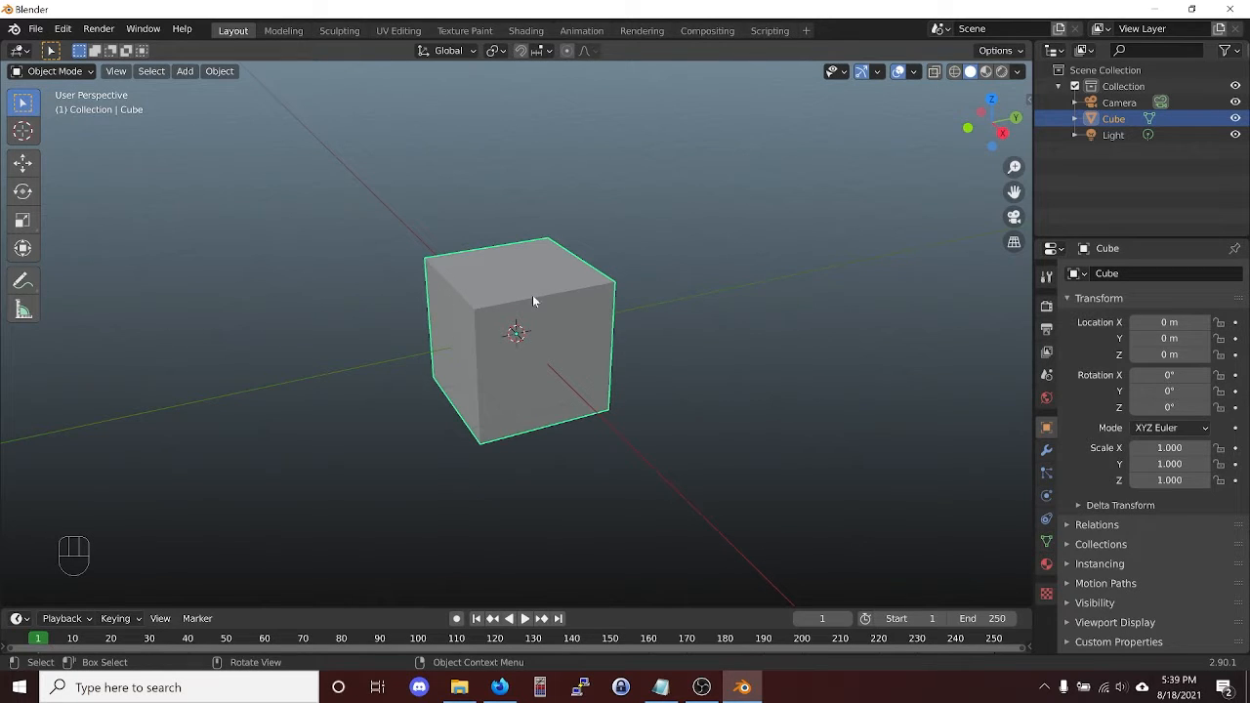
# Delete the default cube and add a cylinder mesh at the origin.
pyautogui.press('x')
pyautogui.click(589, 303)
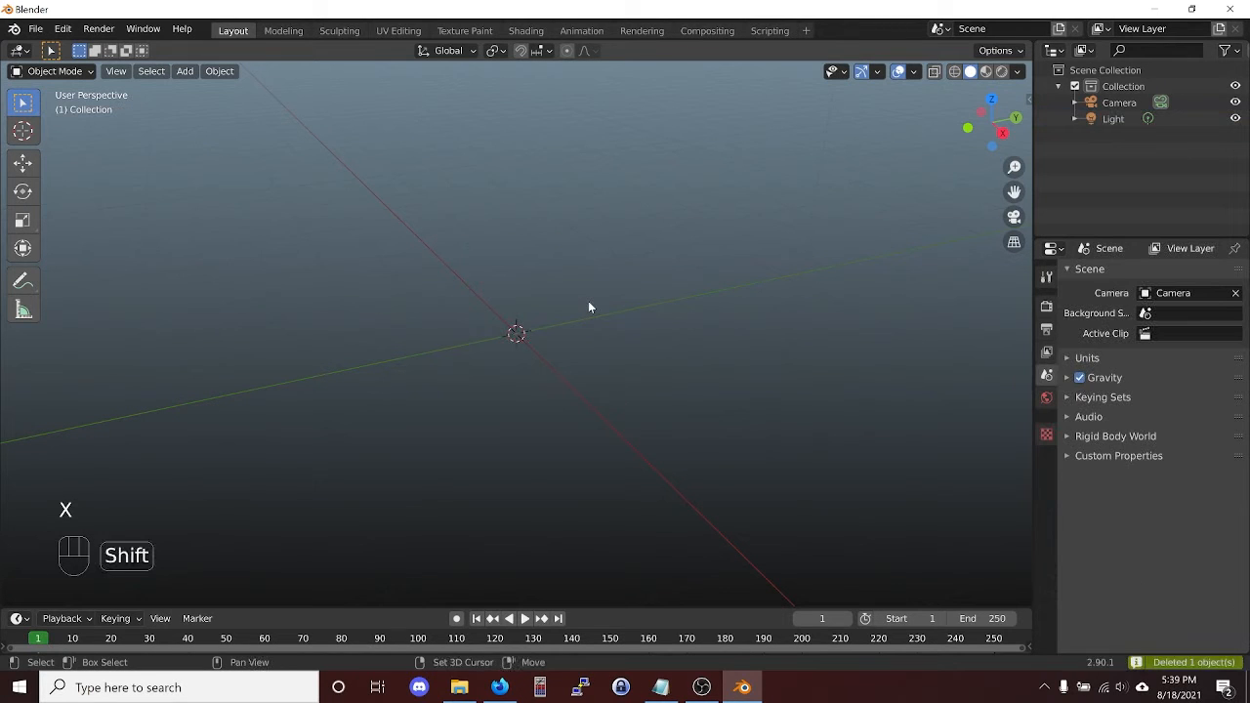
pyautogui.hotkey('shift', 'a')
pyautogui.moveTo(589, 303)
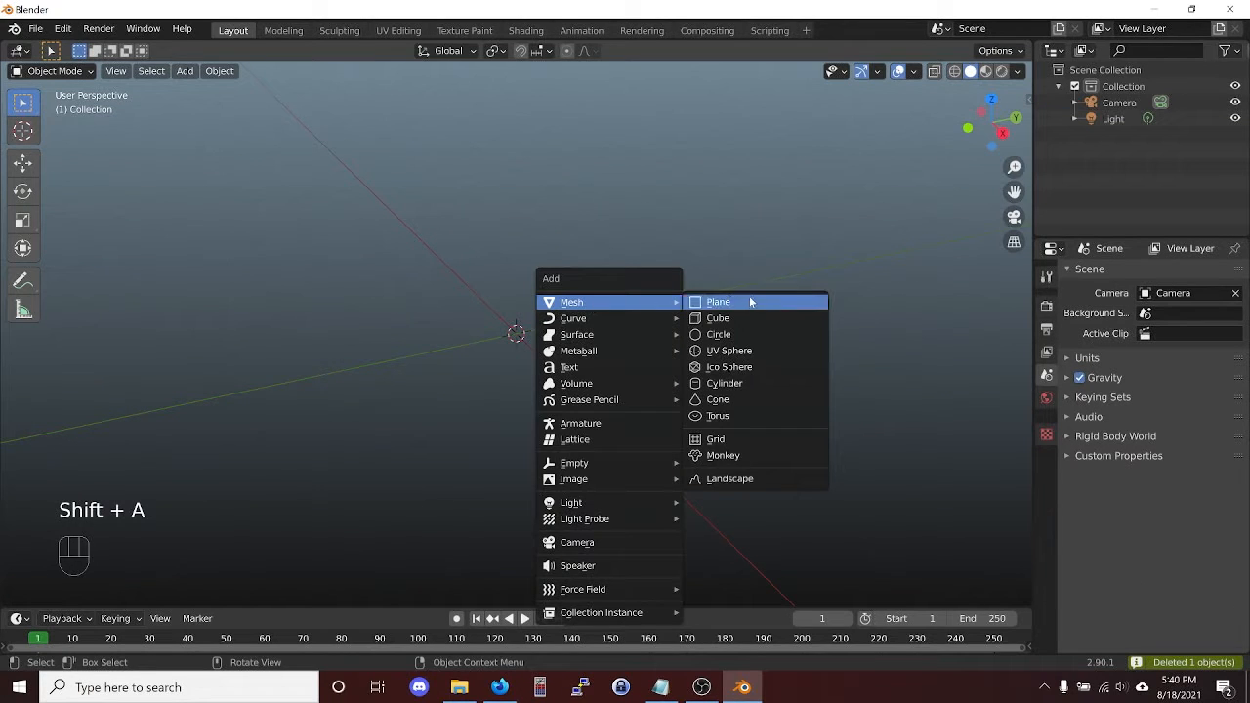
pyautogui.click(750, 382)
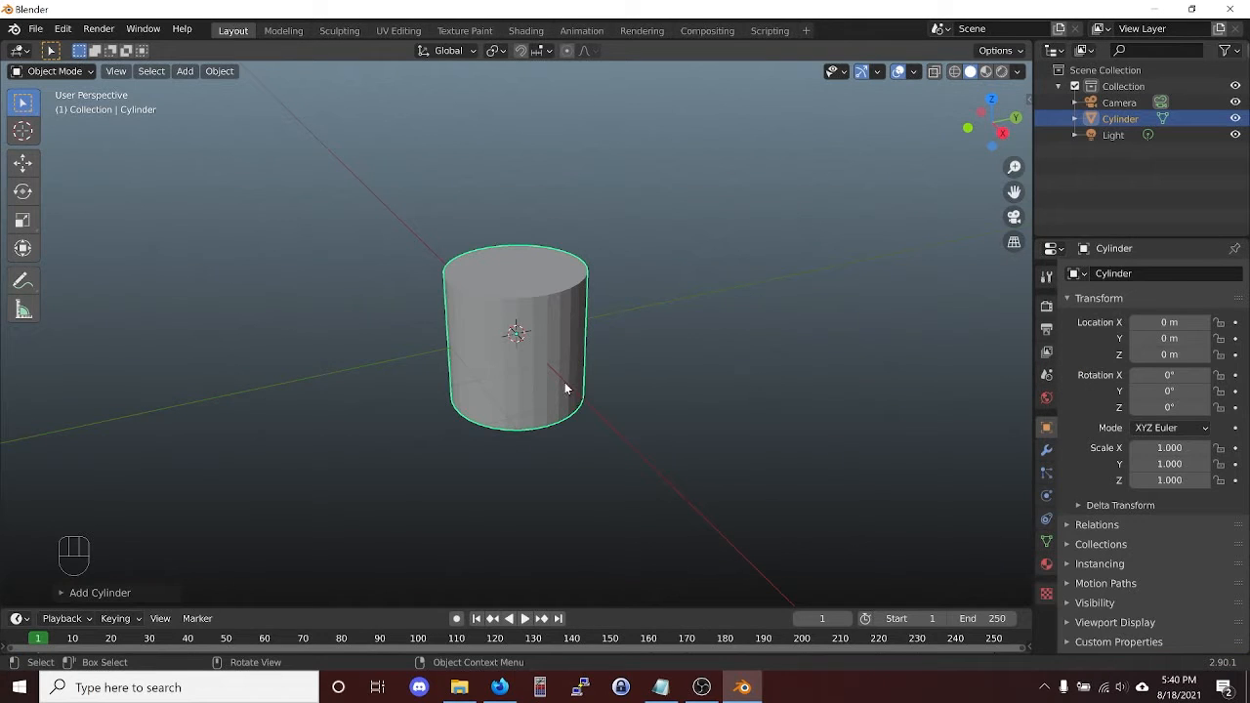
# Enter Edit Mode and move the cylinder's whole mesh up 1 m along the global Z axis.
pyautogui.press('Tab')
pyautogui.press('Tab')
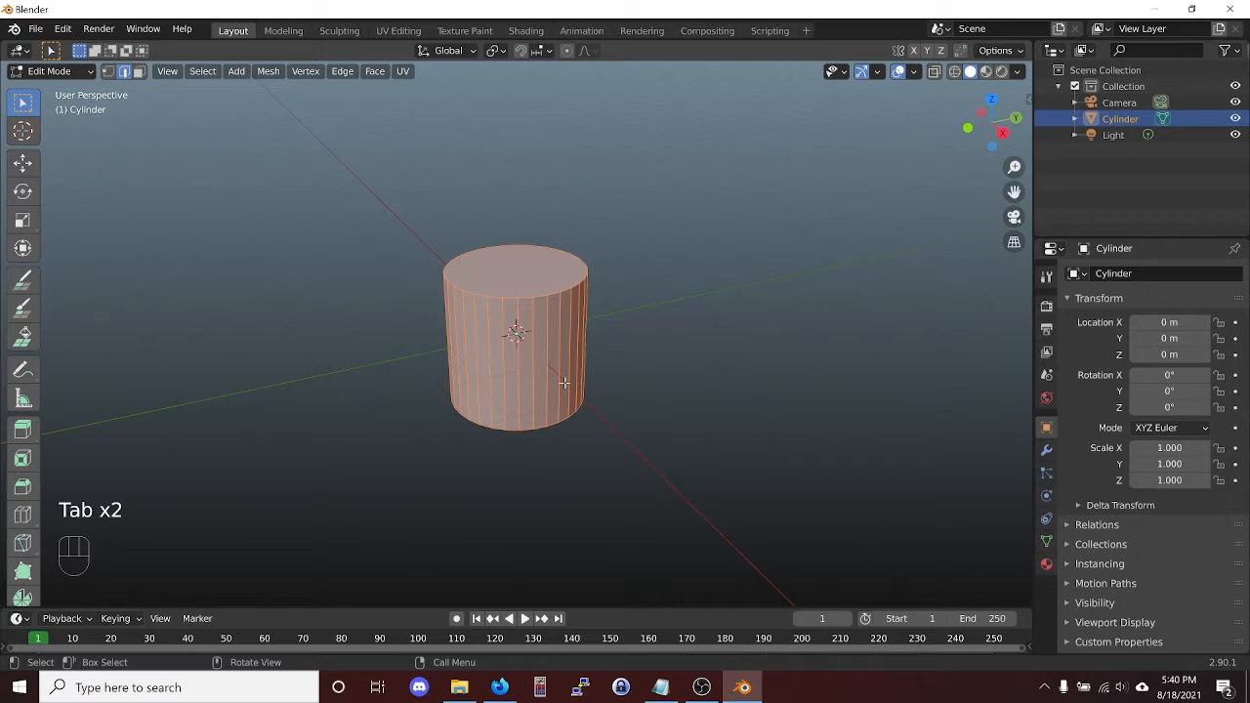
pyautogui.moveTo(534, 426); pyautogui.dragTo(543, 393, button='middle')
pyautogui.scroll(2, 543, 426)
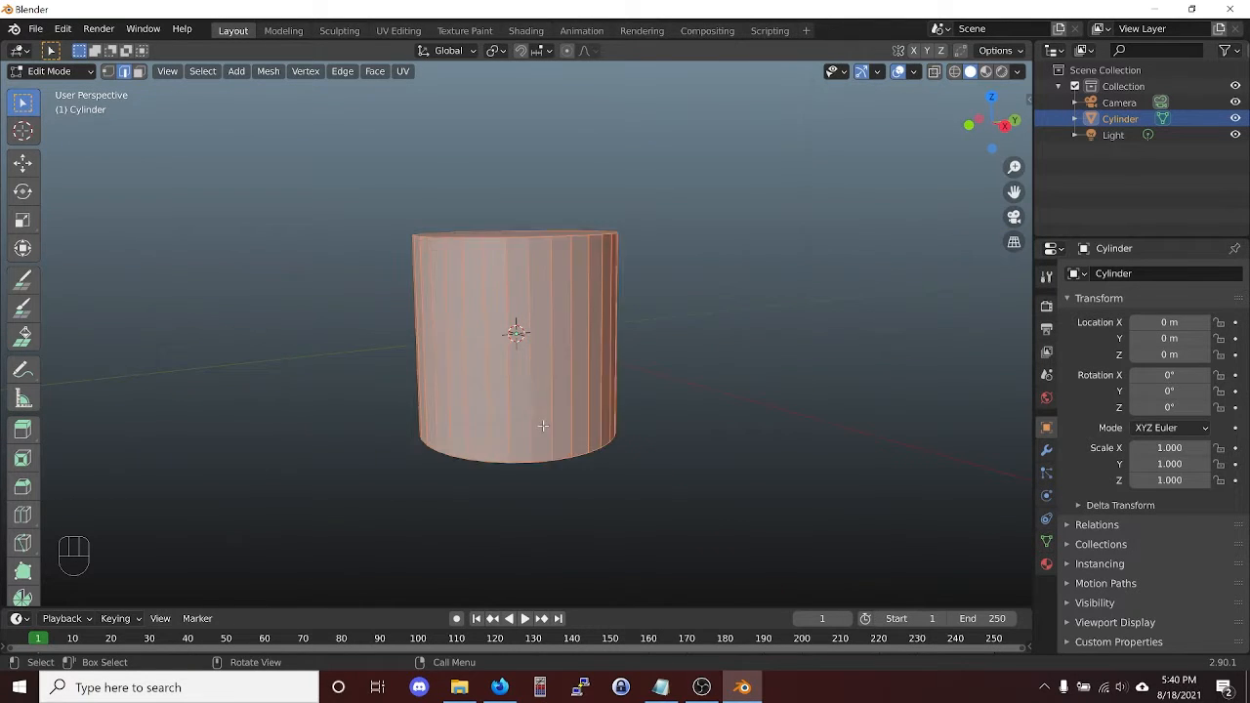
pyautogui.moveTo(543, 444); pyautogui.dragTo(521, 279, button='middle')
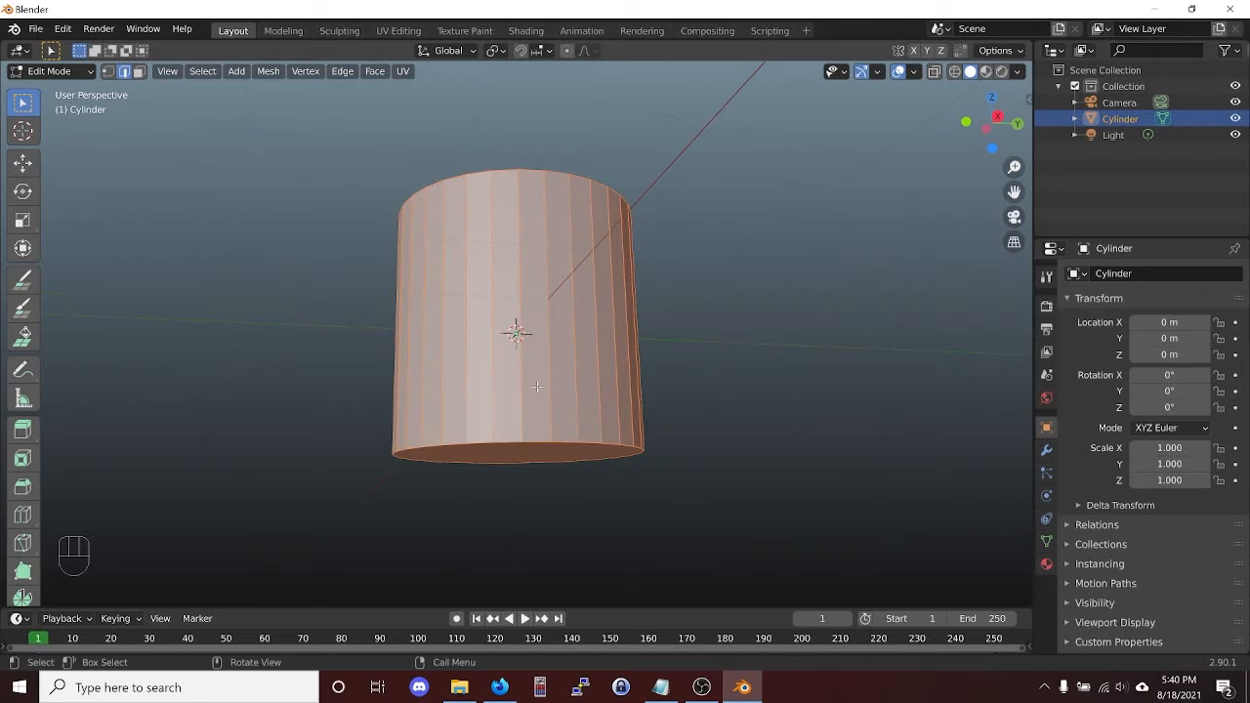
pyautogui.moveTo(536, 387); pyautogui.dragTo(535, 382, button='middle')
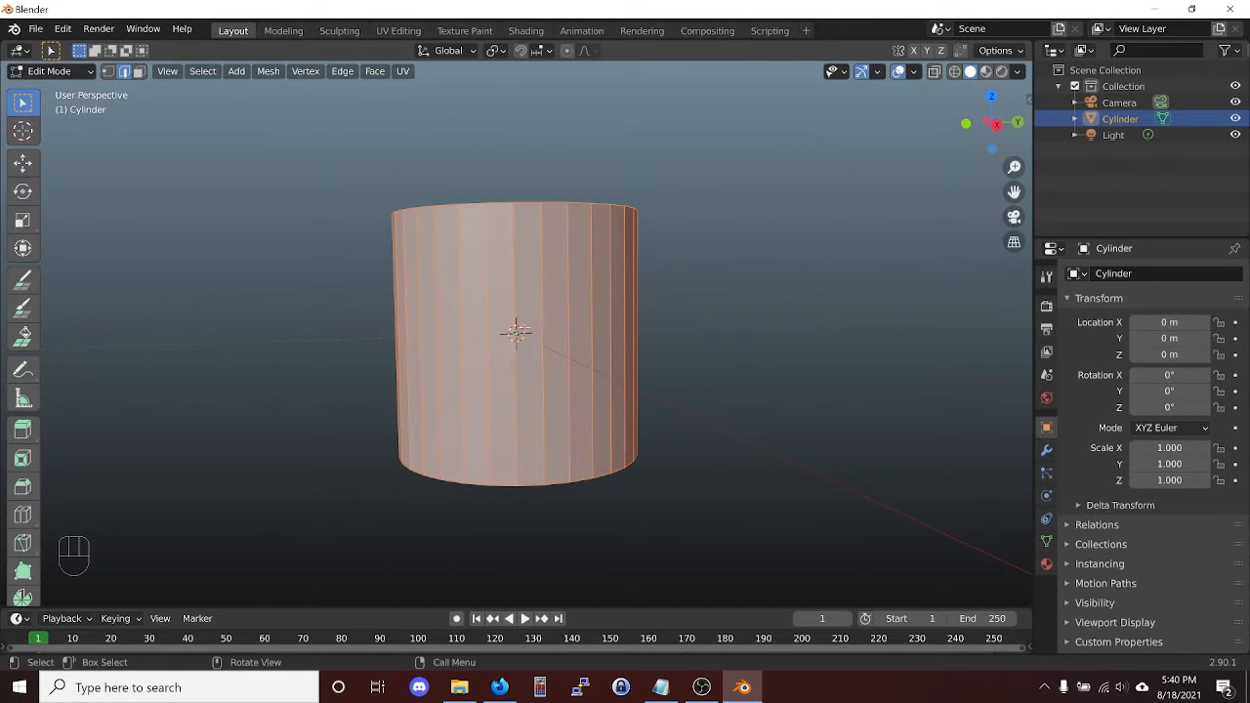
pyautogui.moveTo(533, 338); pyautogui.dragTo(533, 343, button='middle')
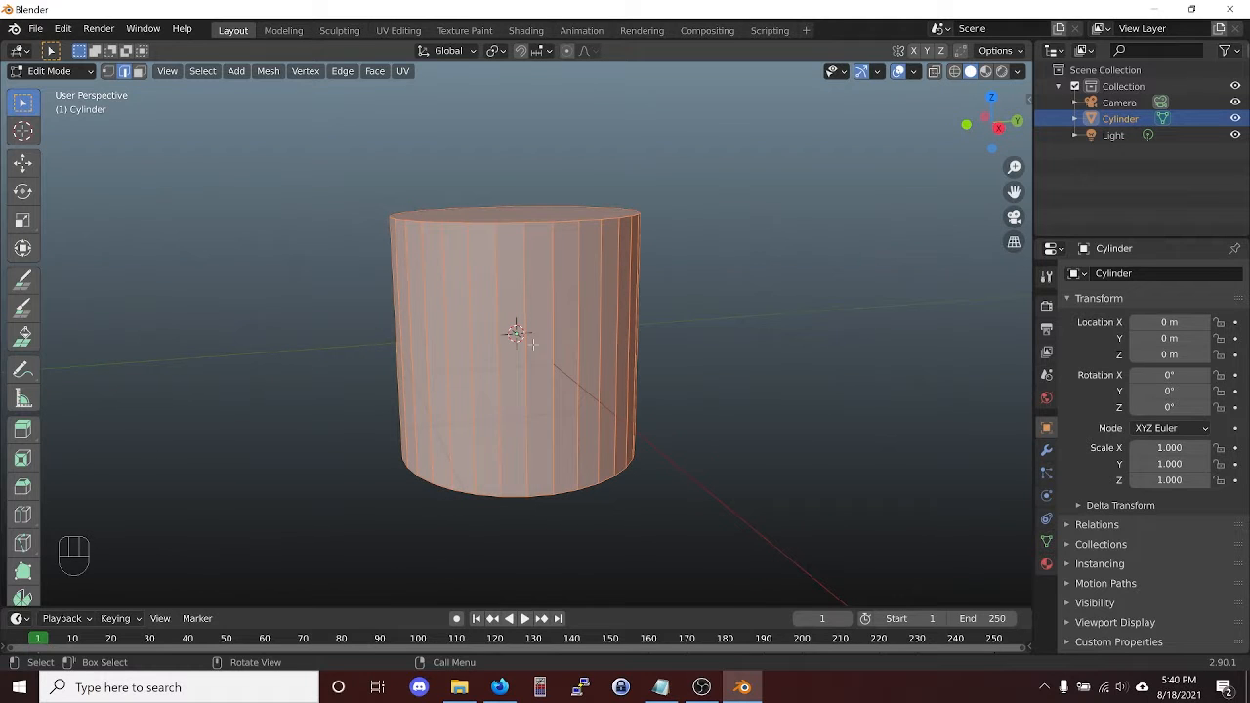
pyautogui.press('g')
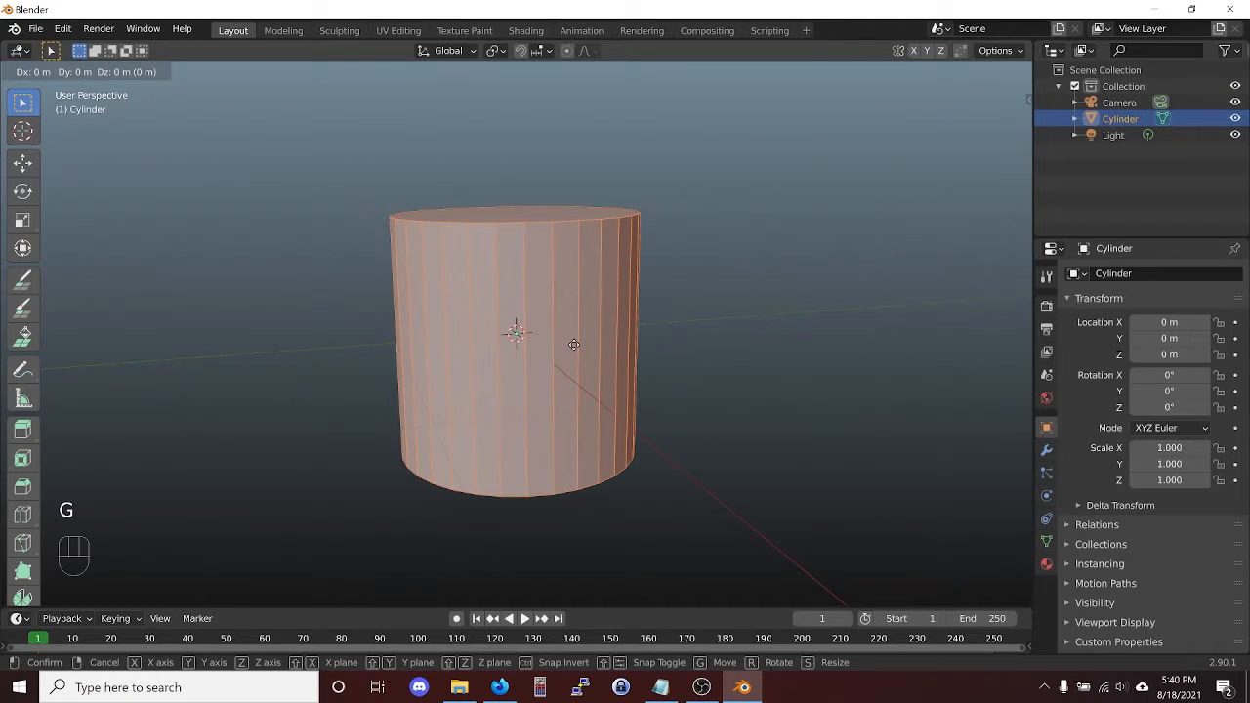
pyautogui.press('z')
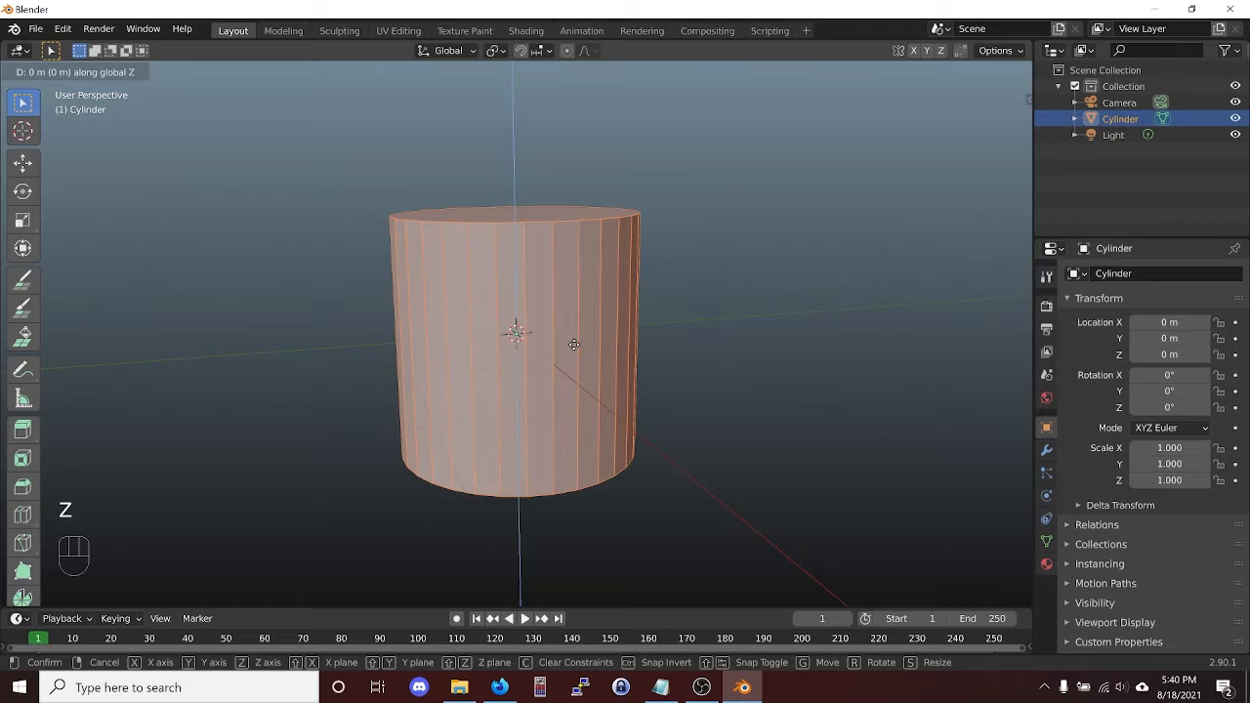
pyautogui.press('1')
pyautogui.click(574, 345)
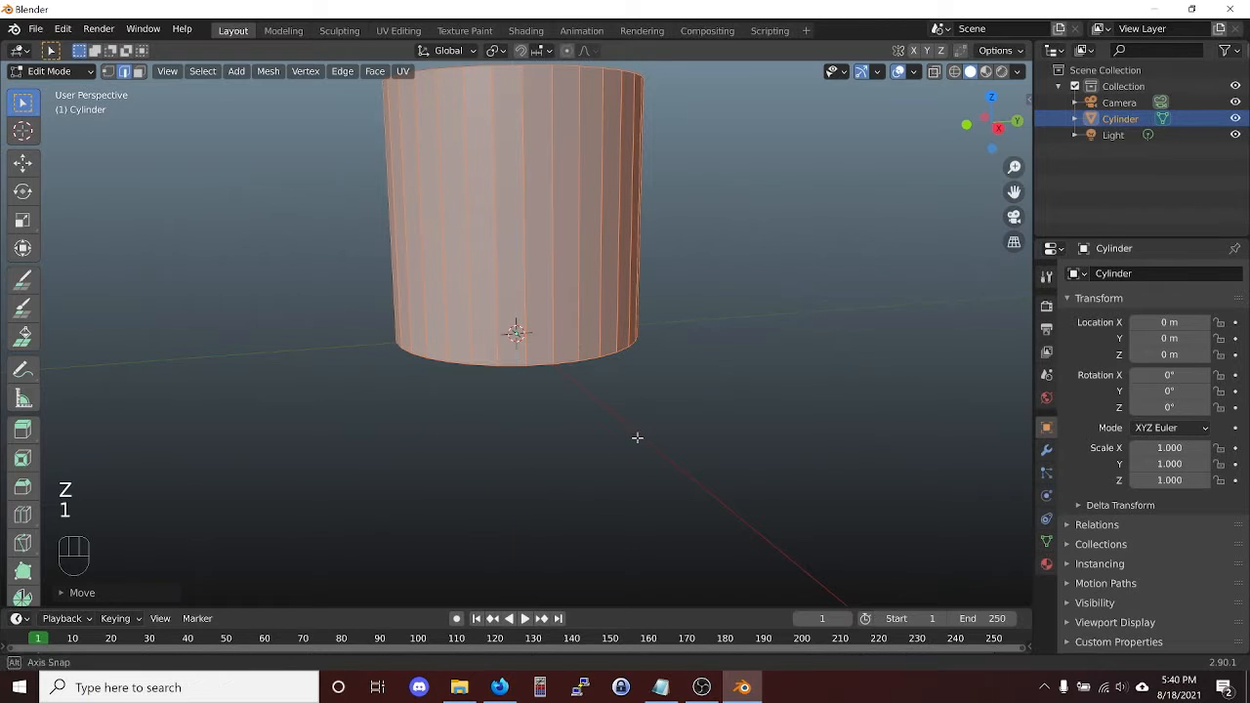
# Examine the cylinder's base against the origin from the side, above and below.
pyautogui.moveTo(602, 393); pyautogui.dragTo(592, 410, button='middle')
pyautogui.moveTo(508, 332); pyautogui.dragTo(614, 338, button='middle')
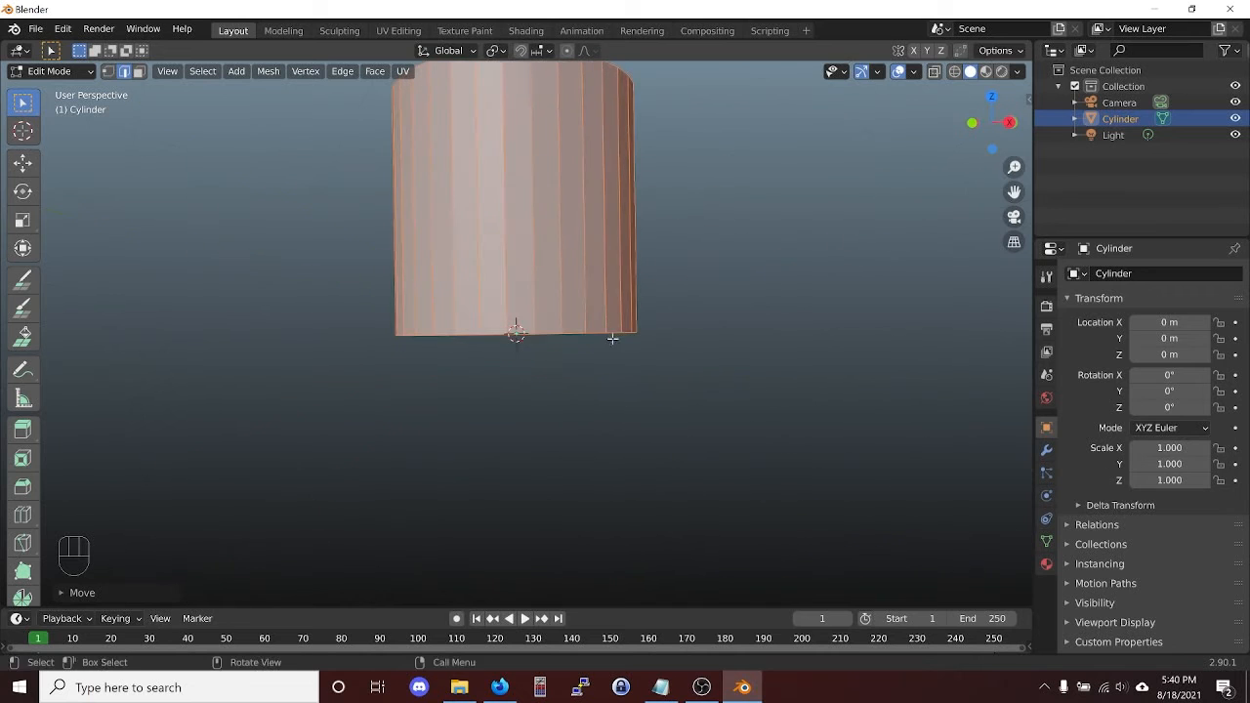
pyautogui.moveTo(543, 363); pyautogui.dragTo(441, 367, button='middle')
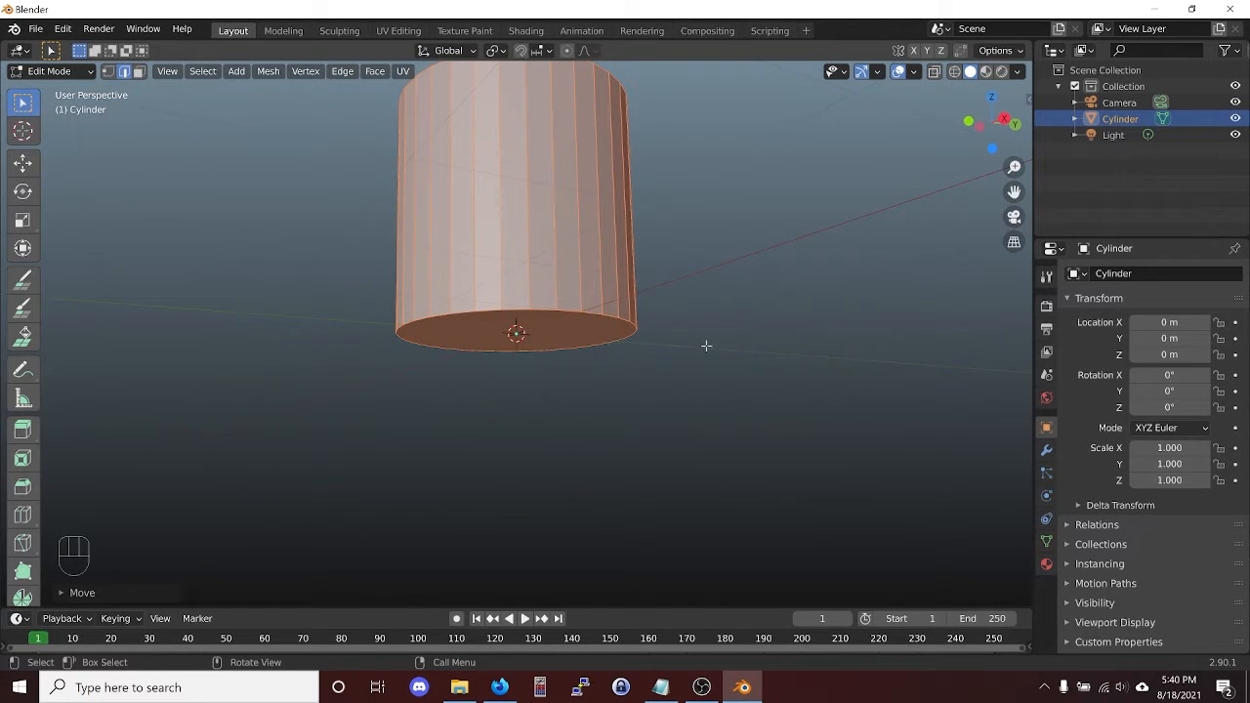
pyautogui.moveTo(644, 349); pyautogui.dragTo(634, 497, button='middle')
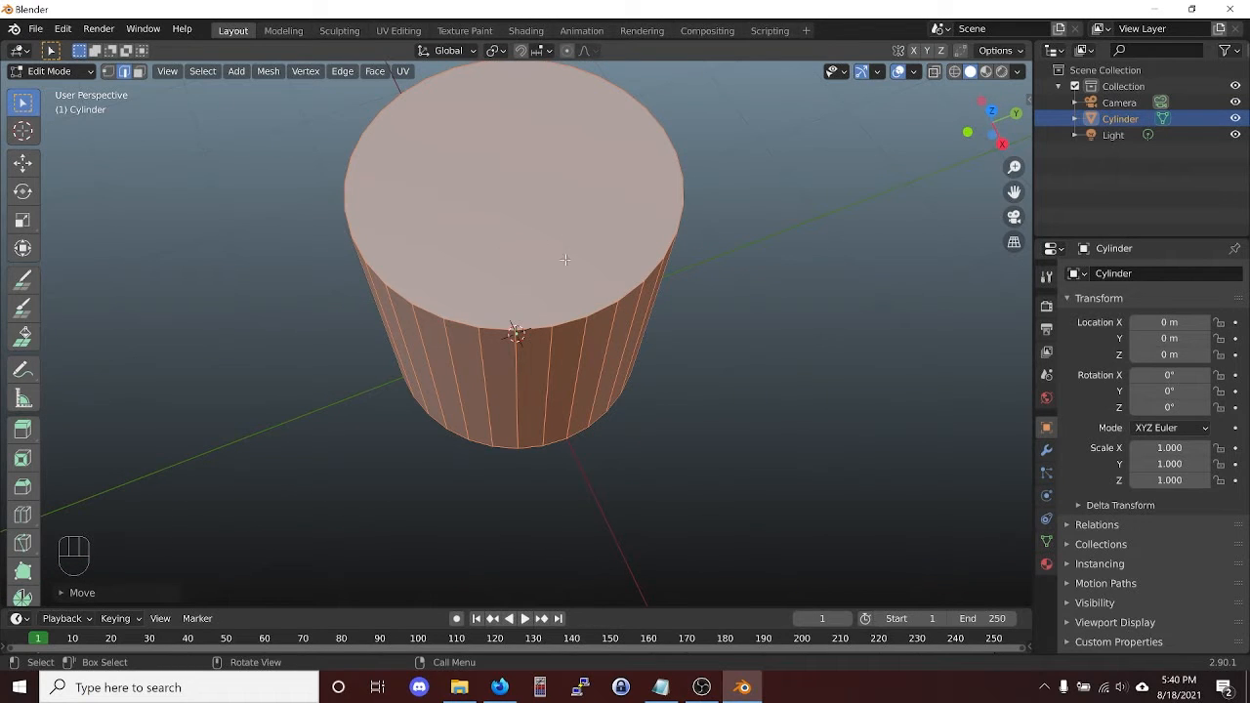
pyautogui.moveTo(712, 315); pyautogui.dragTo(712, 274, button='middle')
pyautogui.moveTo(595, 277); pyautogui.dragTo(604, 264, button='middle')
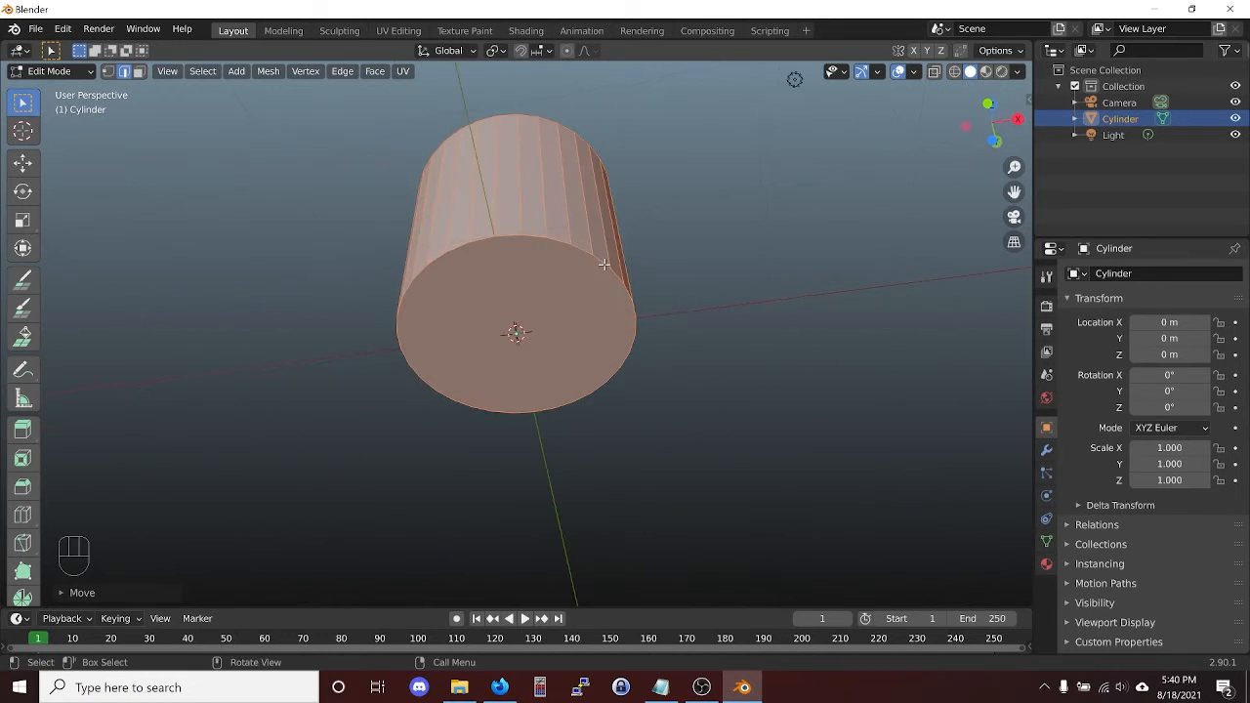
pyautogui.scroll(2, 604, 264)
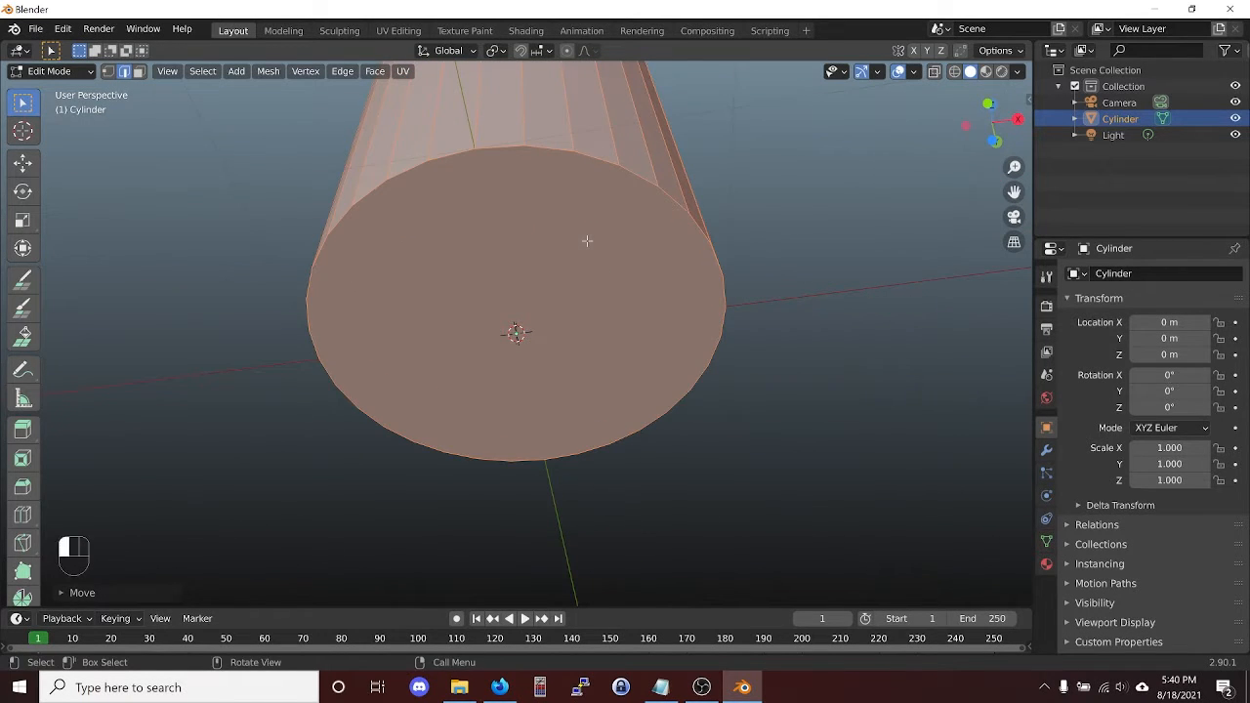
# Clear the selection, switch to face selection and delete the cylinder's bottom face.
pyautogui.hotkey('alt', 'a')
pyautogui.press('3')
pyautogui.click(587, 240)
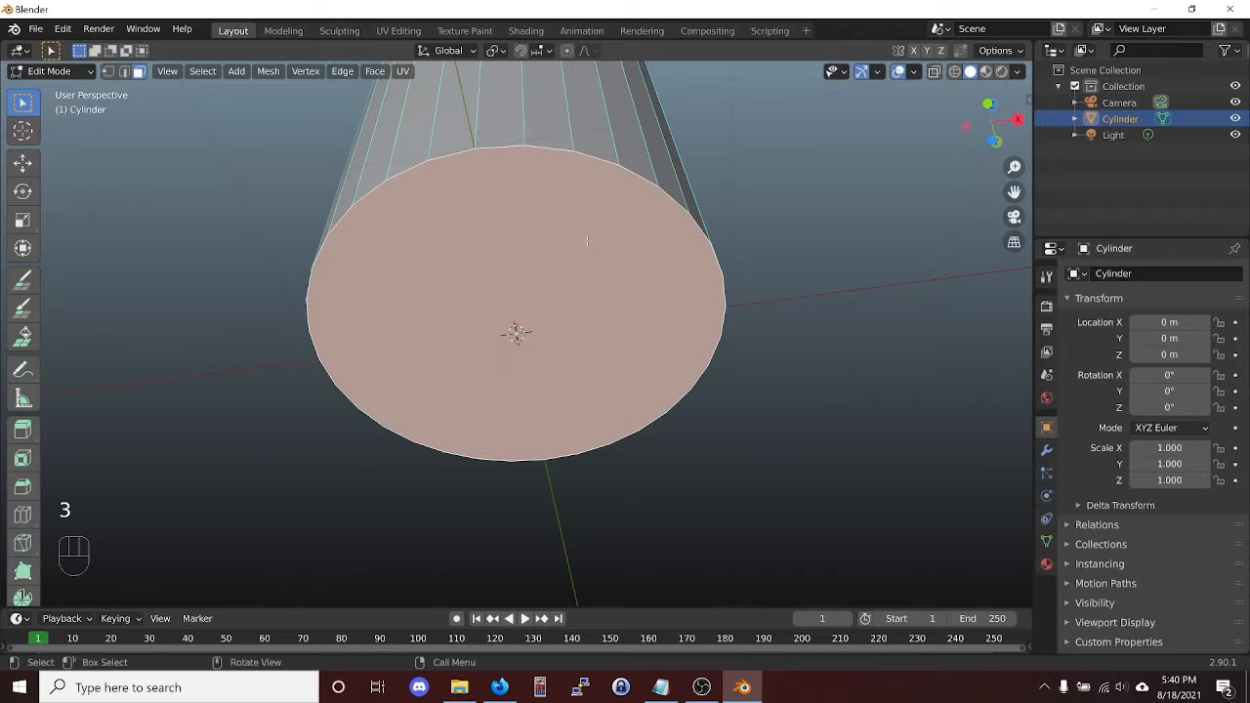
pyautogui.moveTo(595, 231); pyautogui.dragTo(581, 310, button='middle')
pyautogui.click(581, 310)
pyautogui.moveTo(592, 374); pyautogui.dragTo(563, 198, button='middle')
pyautogui.click(581, 237)
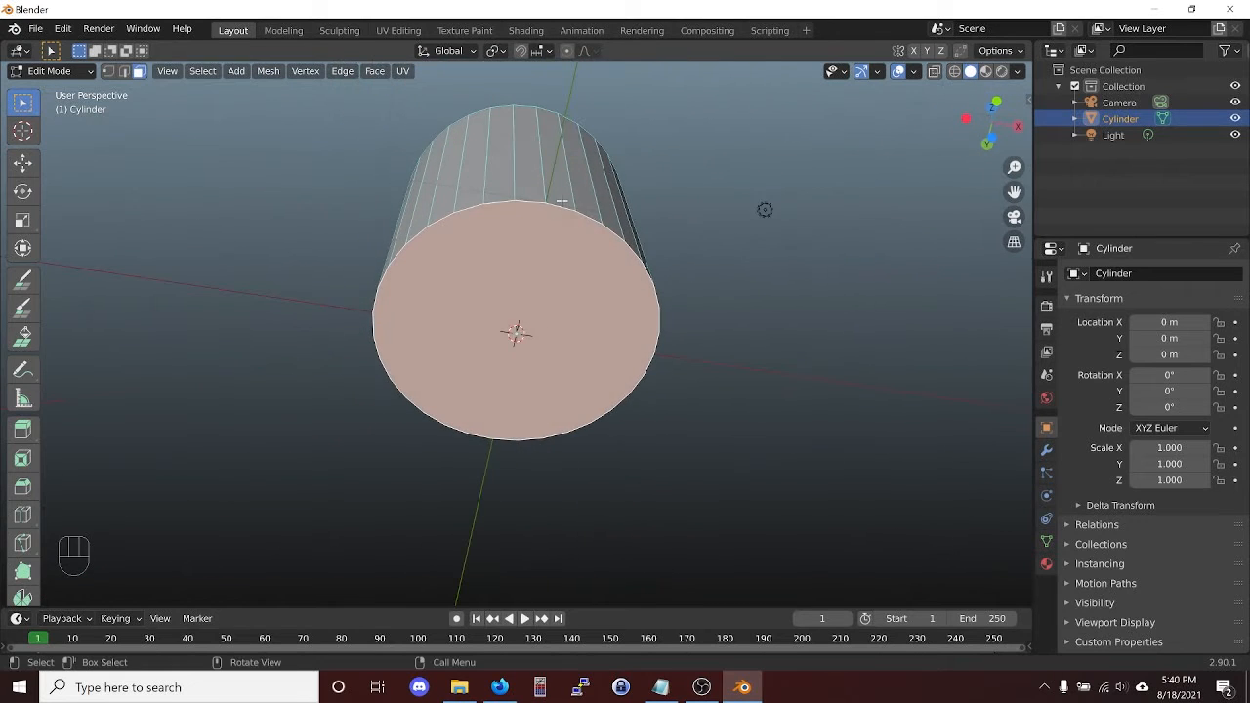
pyautogui.scroll(2, 555, 211)
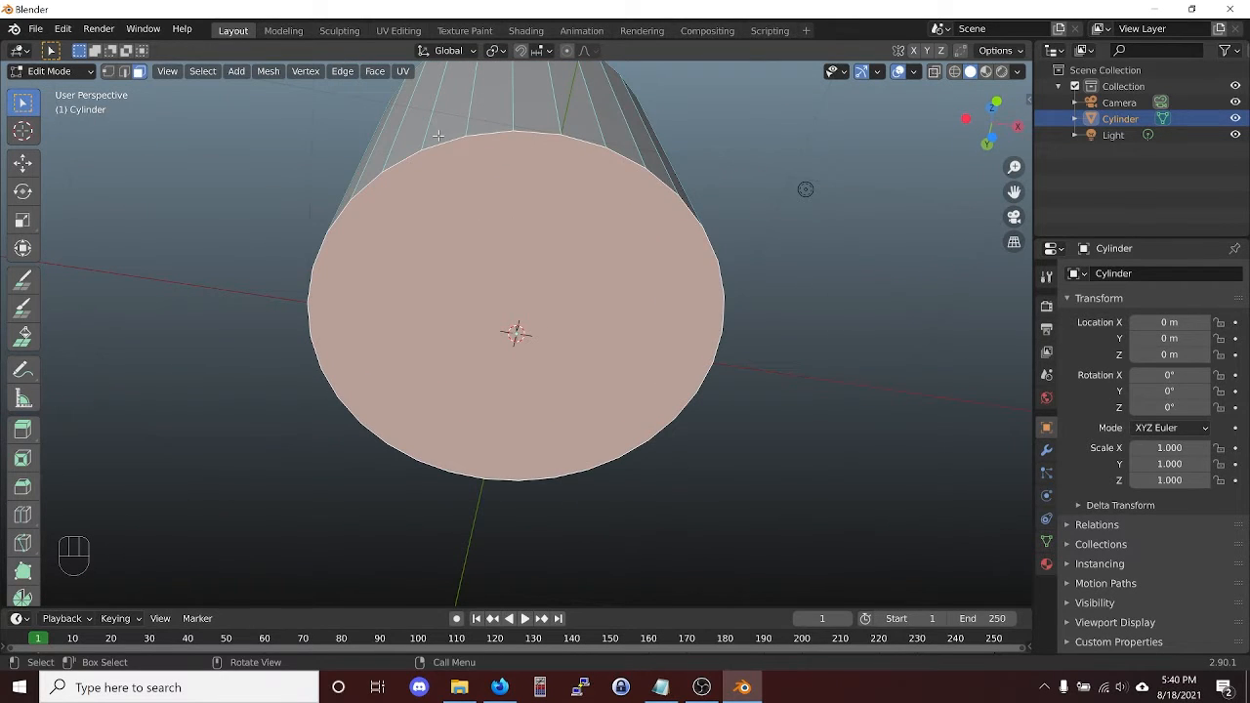
pyautogui.moveTo(439, 136); pyautogui.dragTo(553, 146, button='middle')
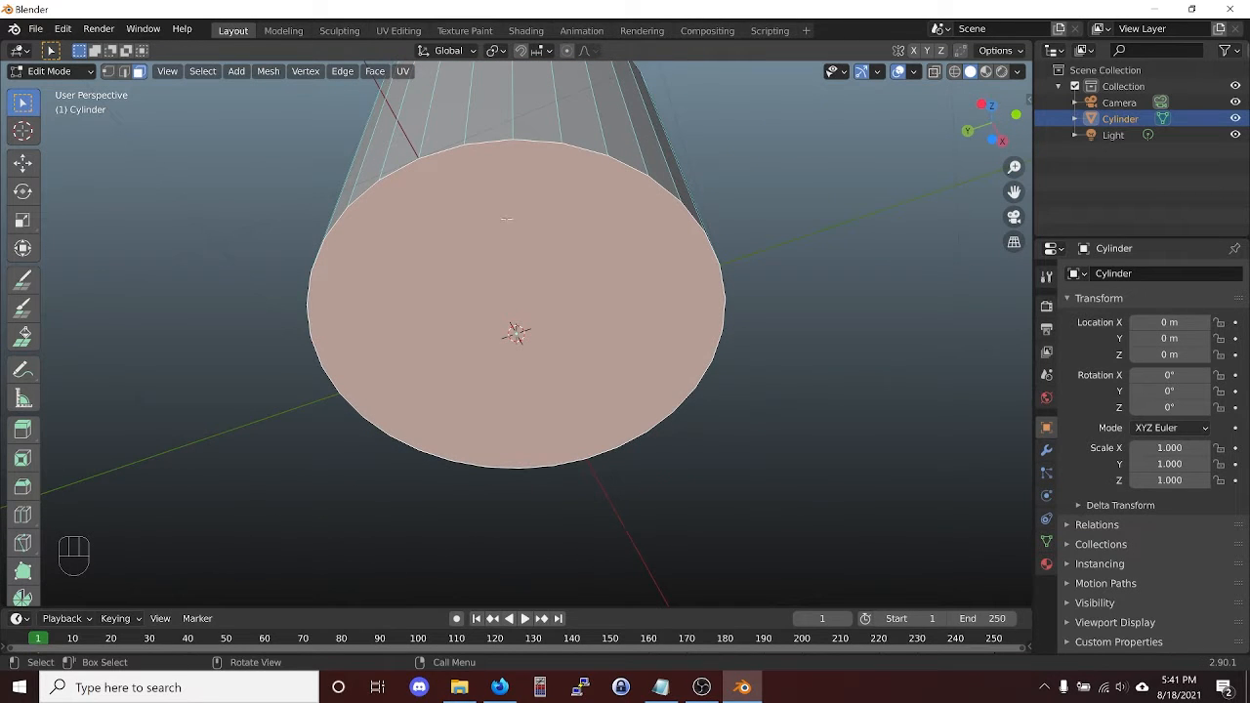
pyautogui.moveTo(545, 214); pyautogui.dragTo(594, 201, button='middle')
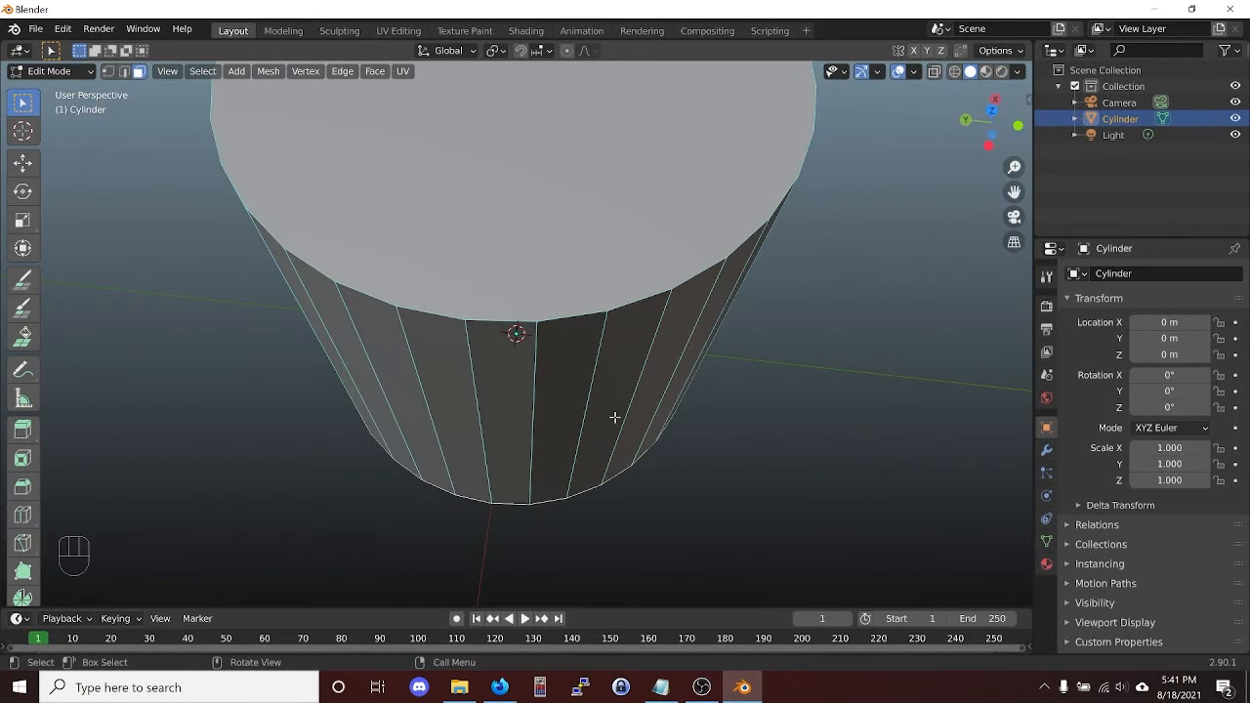
pyautogui.moveTo(614, 420); pyautogui.dragTo(514, 291, button='middle')
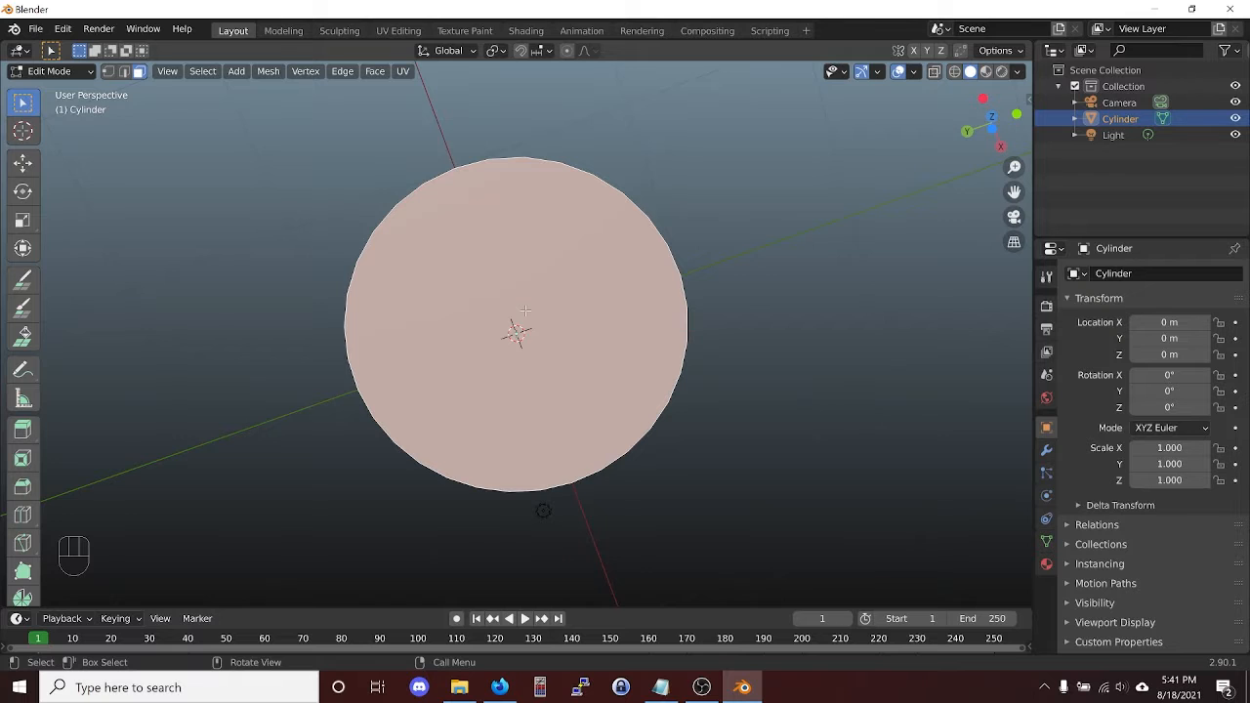
pyautogui.press('x')
pyautogui.click(522, 340)
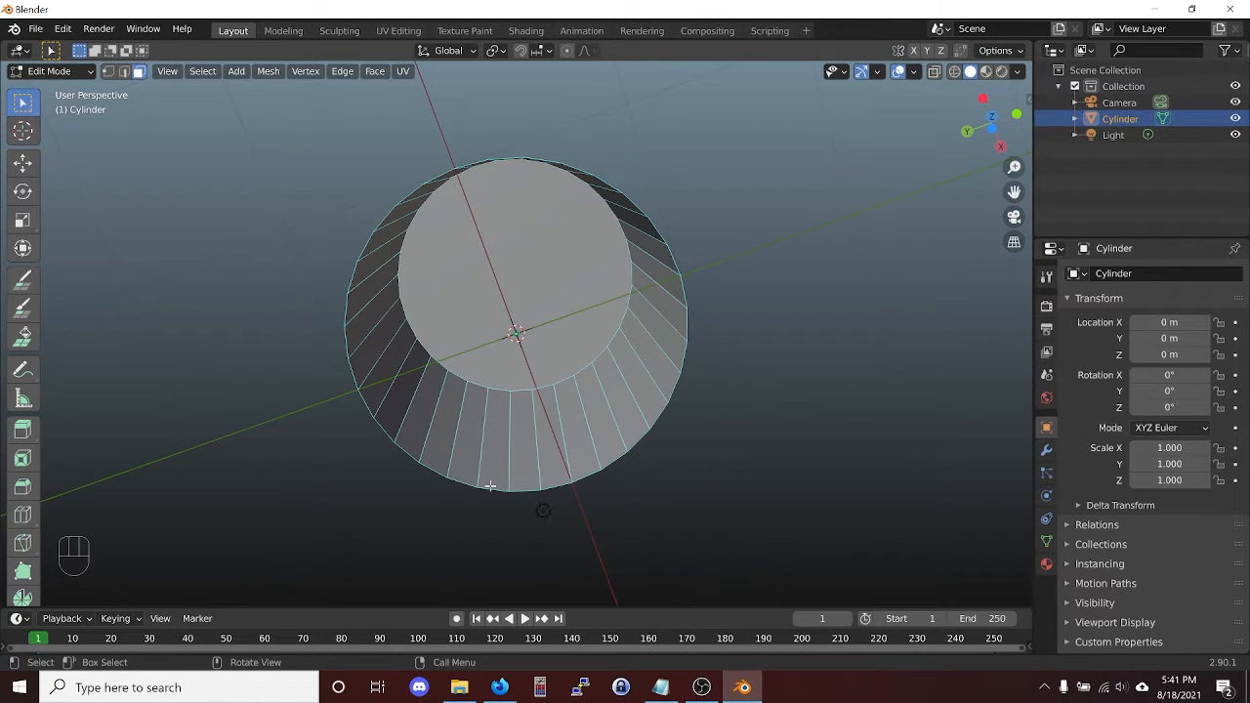
# Select the open bottom rim's edge loop and extrude it inward by scaling to form a narrow ring of faces.
pyautogui.press('2')
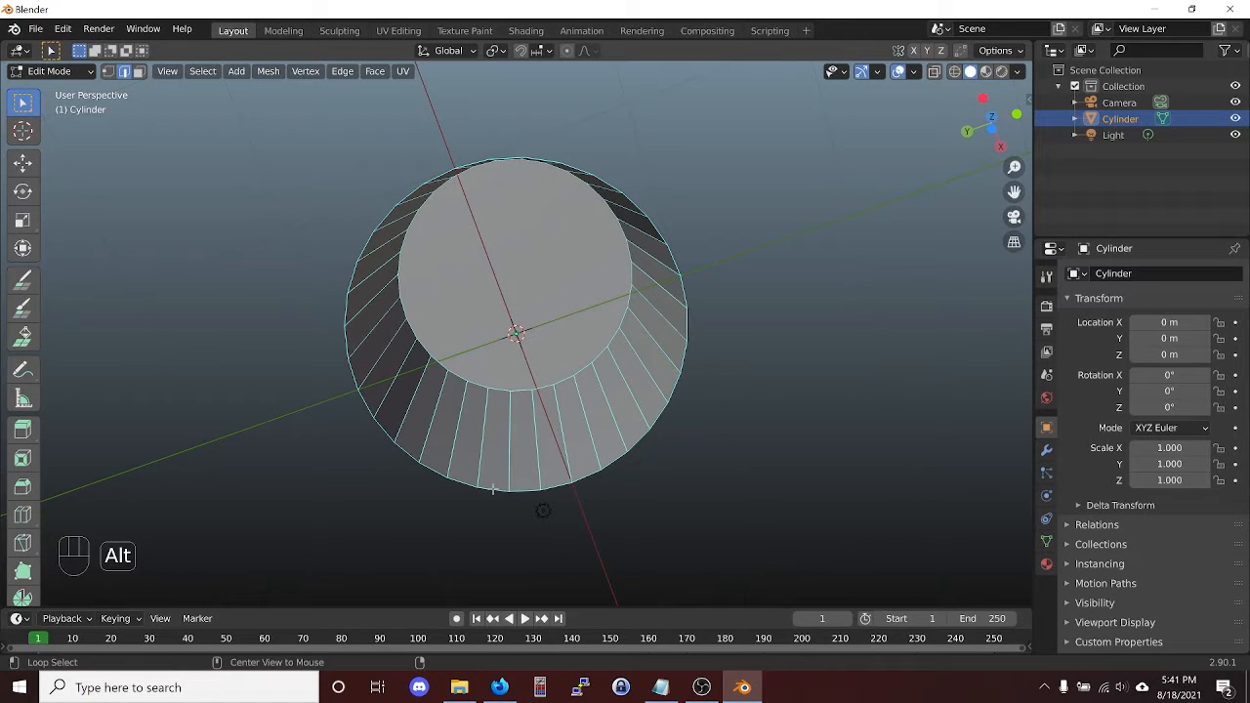
pyautogui.keyDown('alt'); pyautogui.click(494, 488); pyautogui.keyUp('alt')
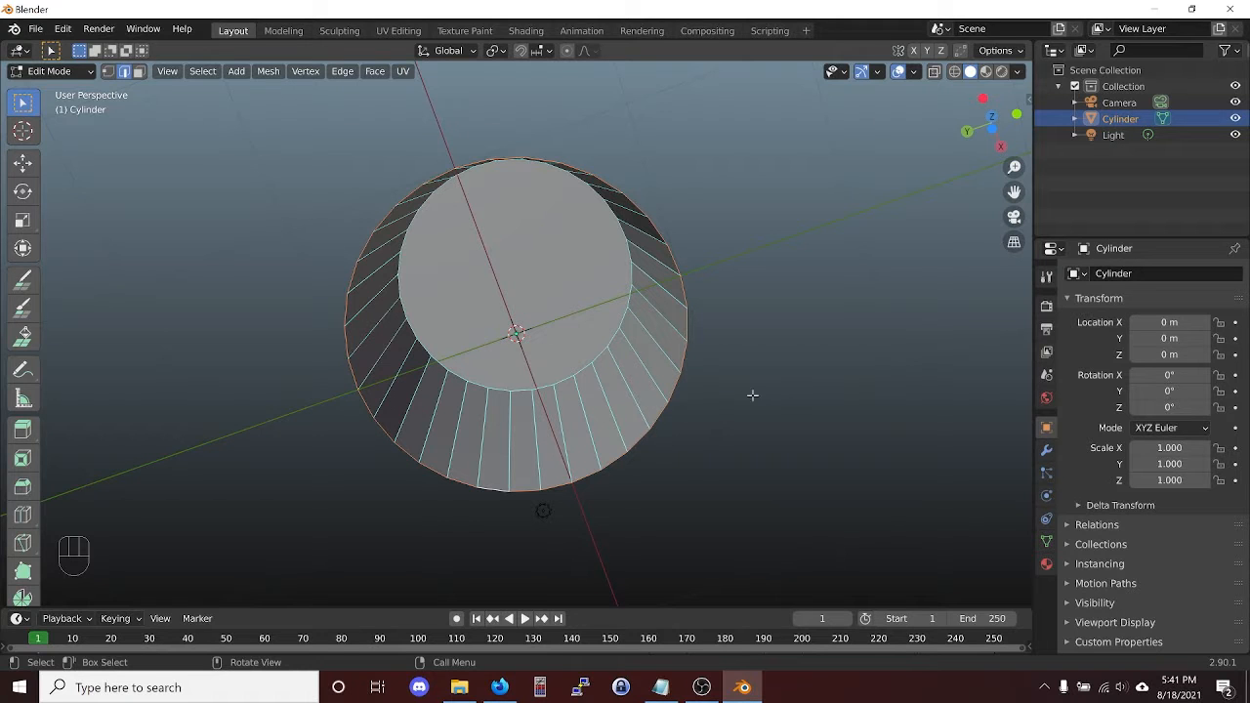
pyautogui.press('e')
pyautogui.press('s')
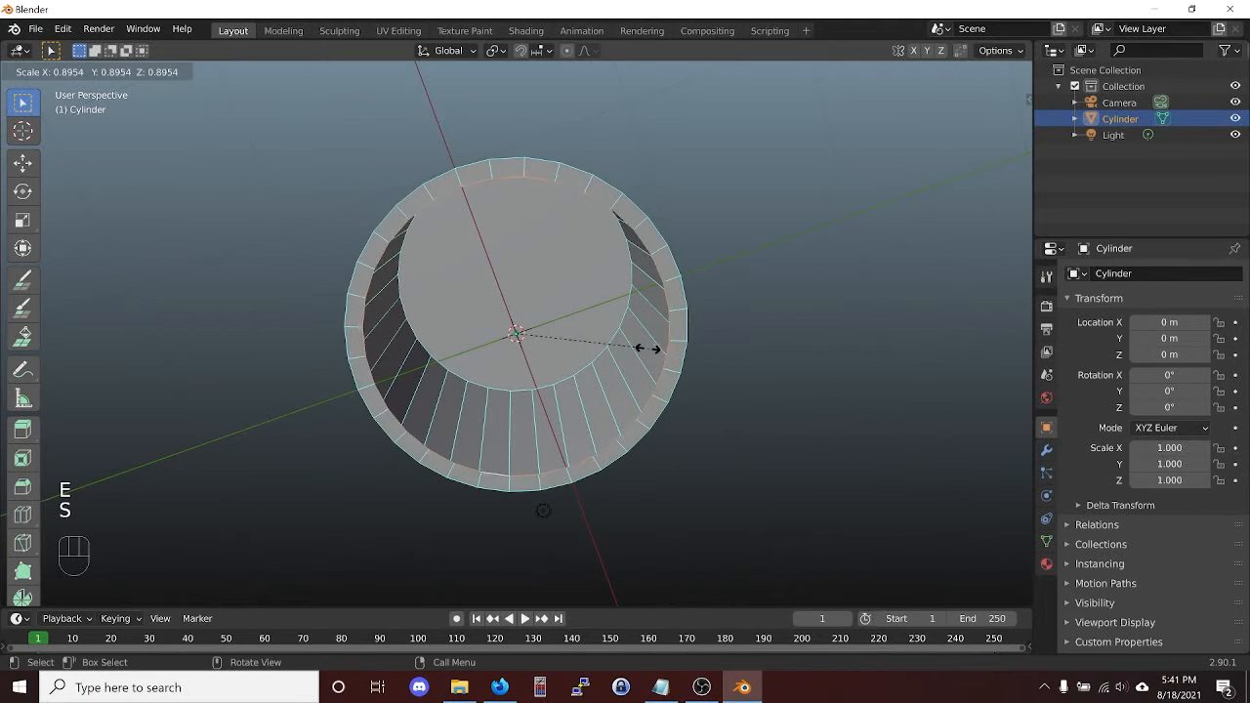
pyautogui.click(640, 349)
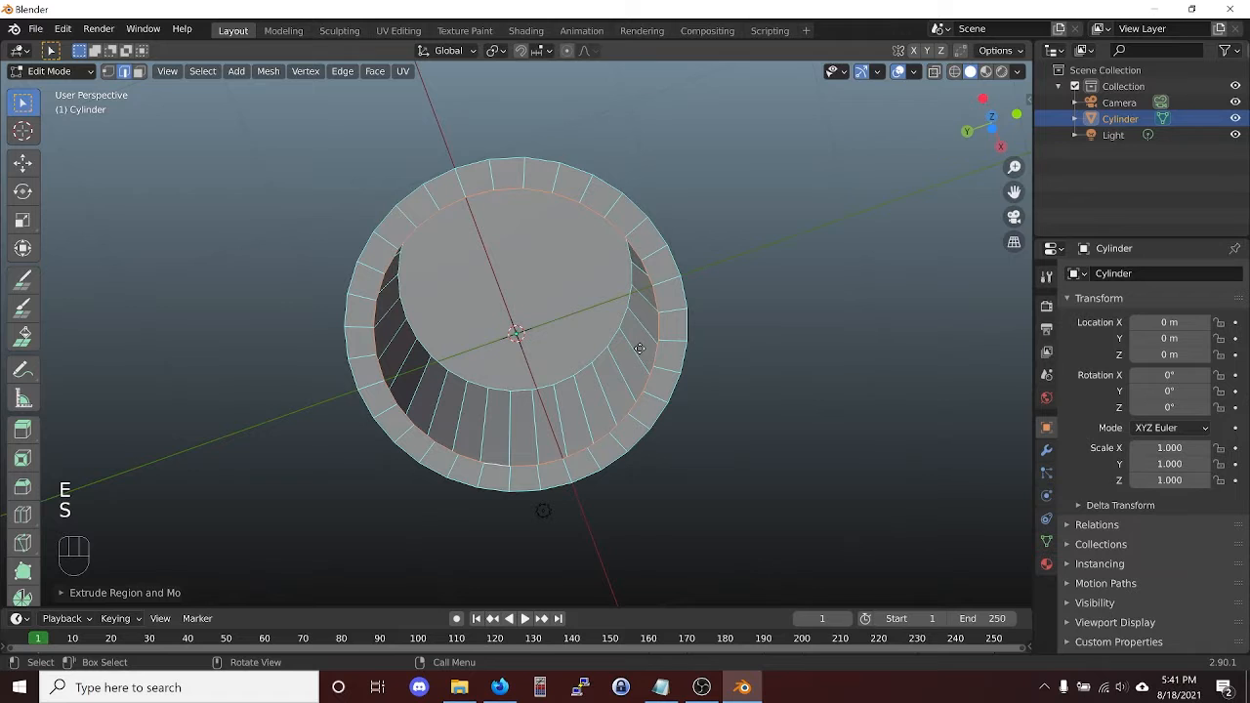
# Extrude the inner edge loop inward four more times as concentric rings, scaling the last two by about 0.74 and 0.72.
pyautogui.press('s')
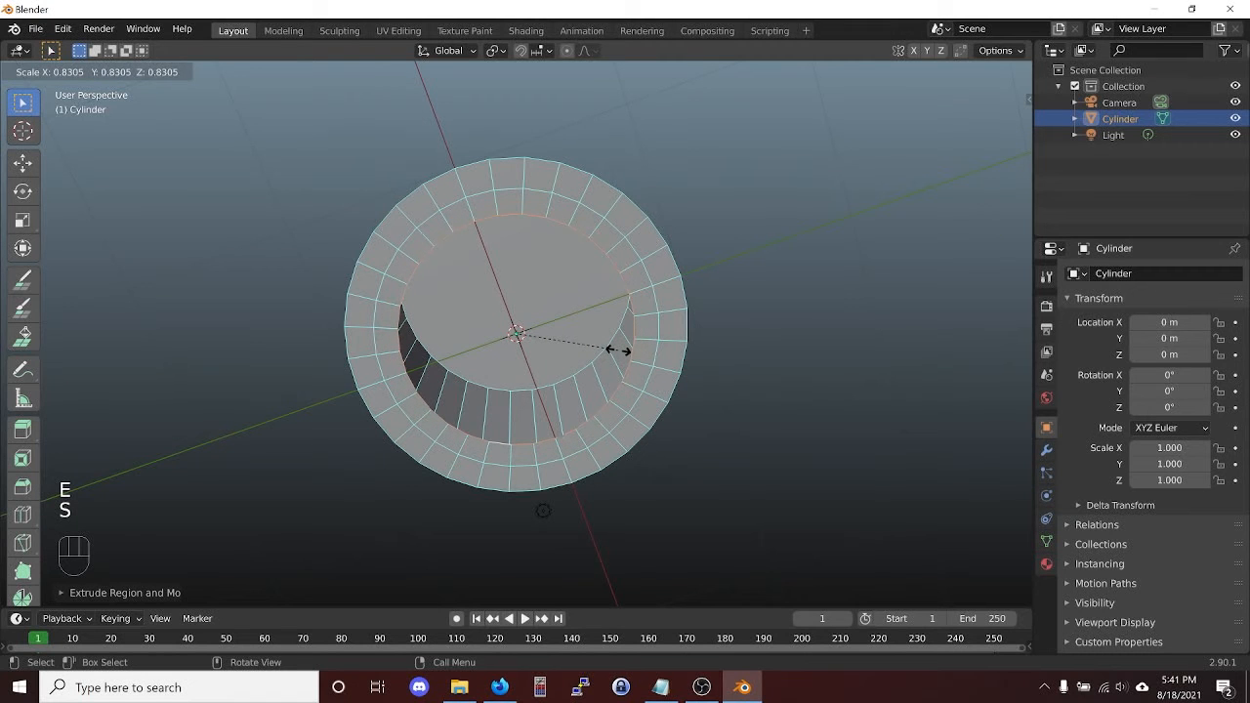
pyautogui.press('Escape')
pyautogui.press('s')
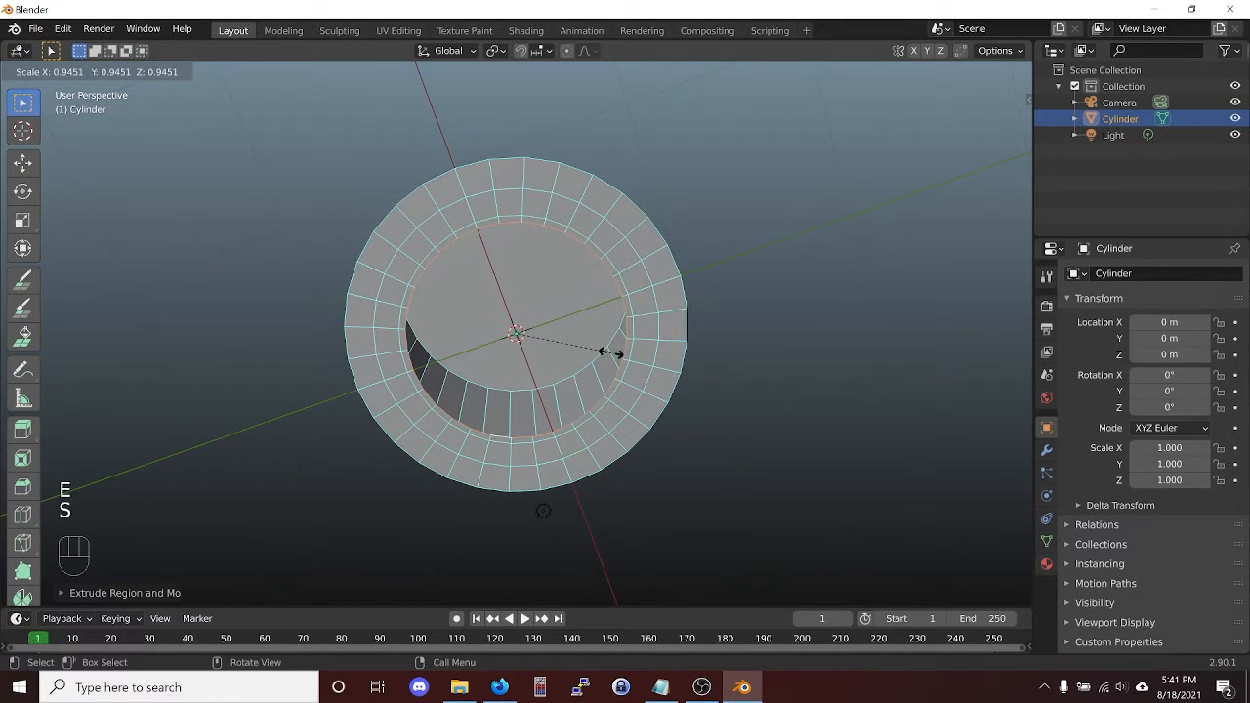
pyautogui.click(592, 357)
pyautogui.press('e')
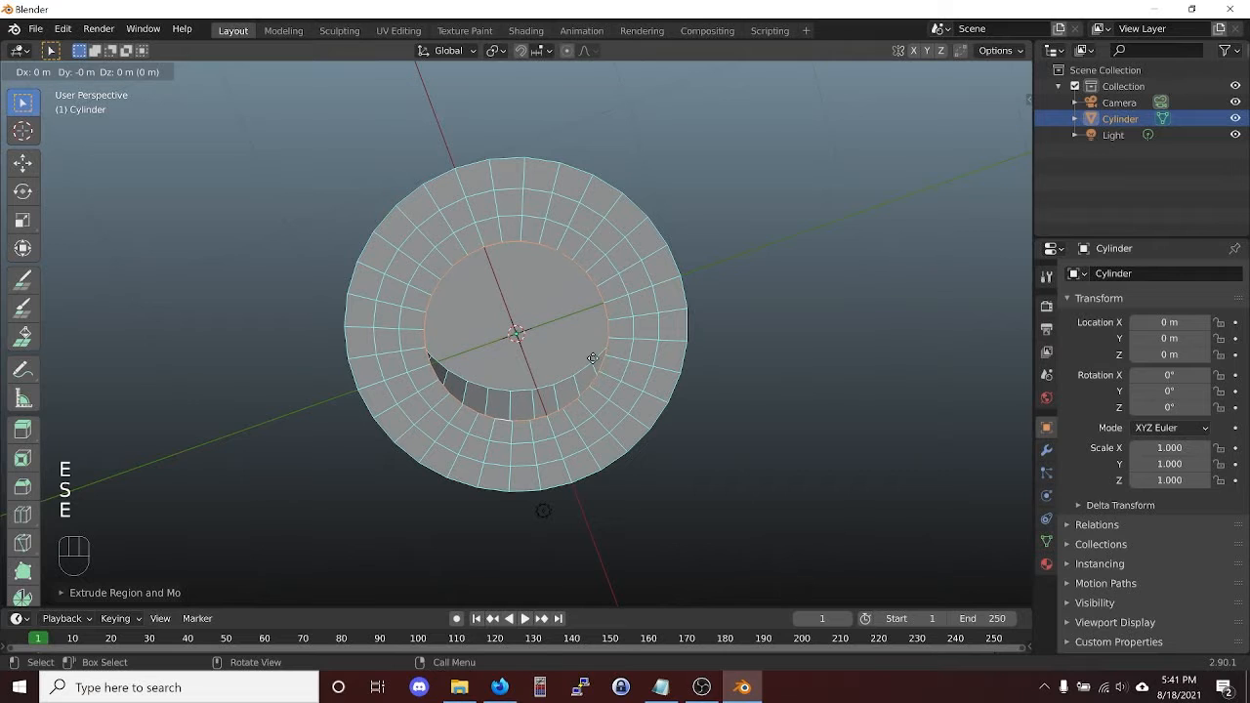
pyautogui.press('s')
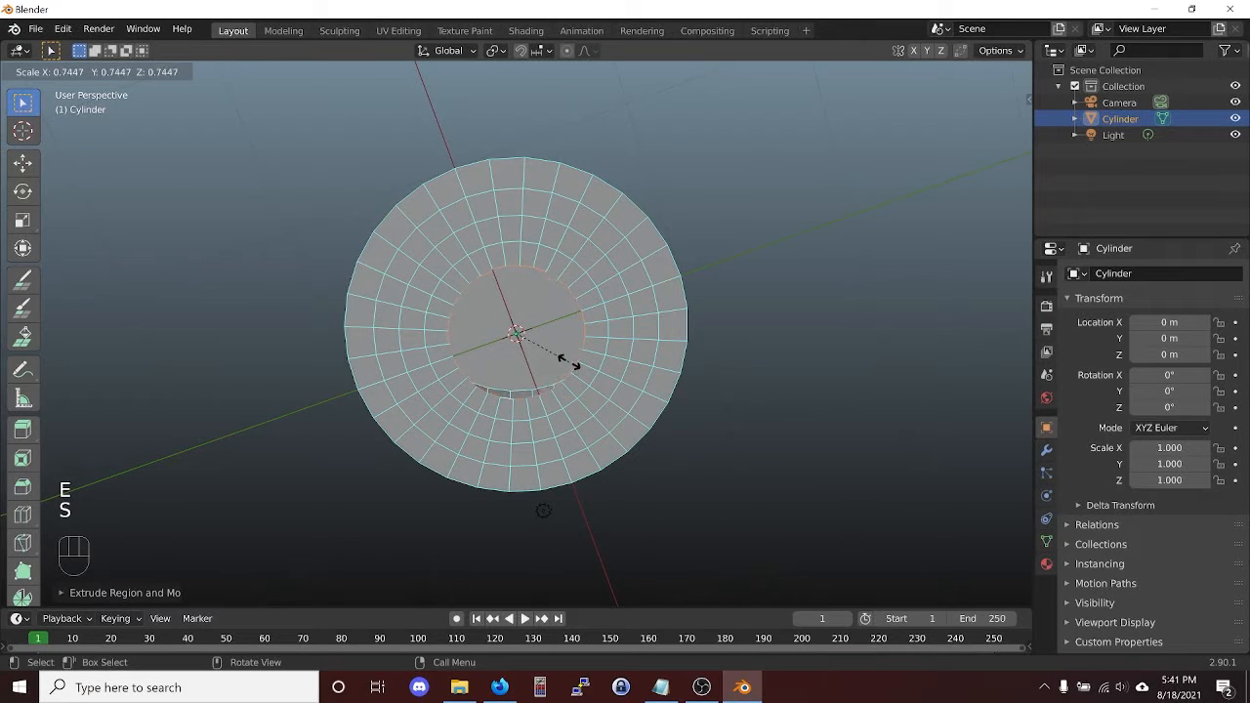
pyautogui.click(566, 360)
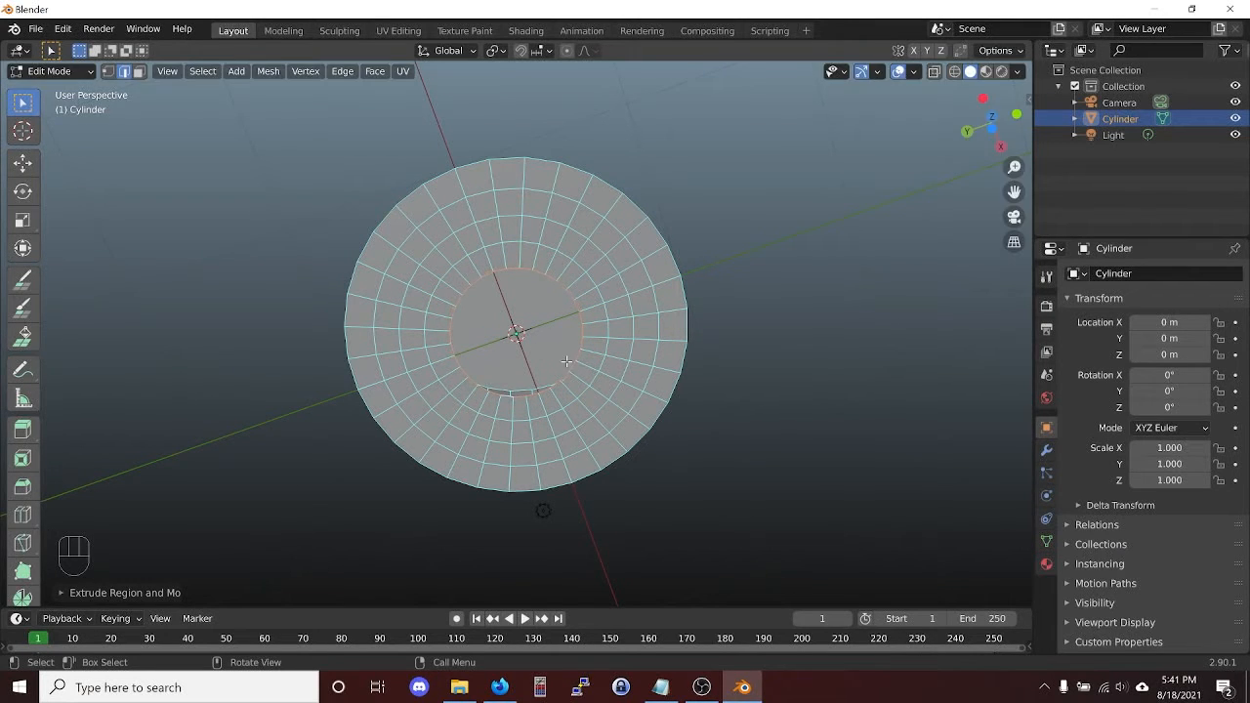
pyautogui.press('e')
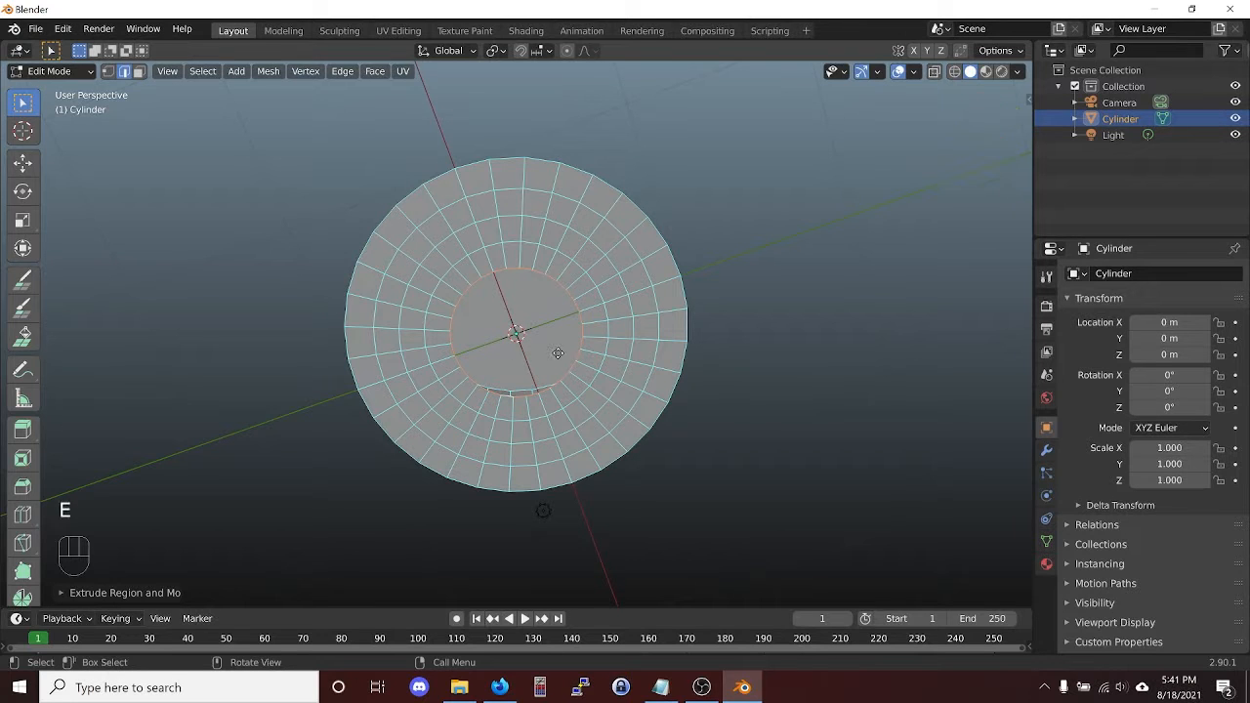
pyautogui.press('s')
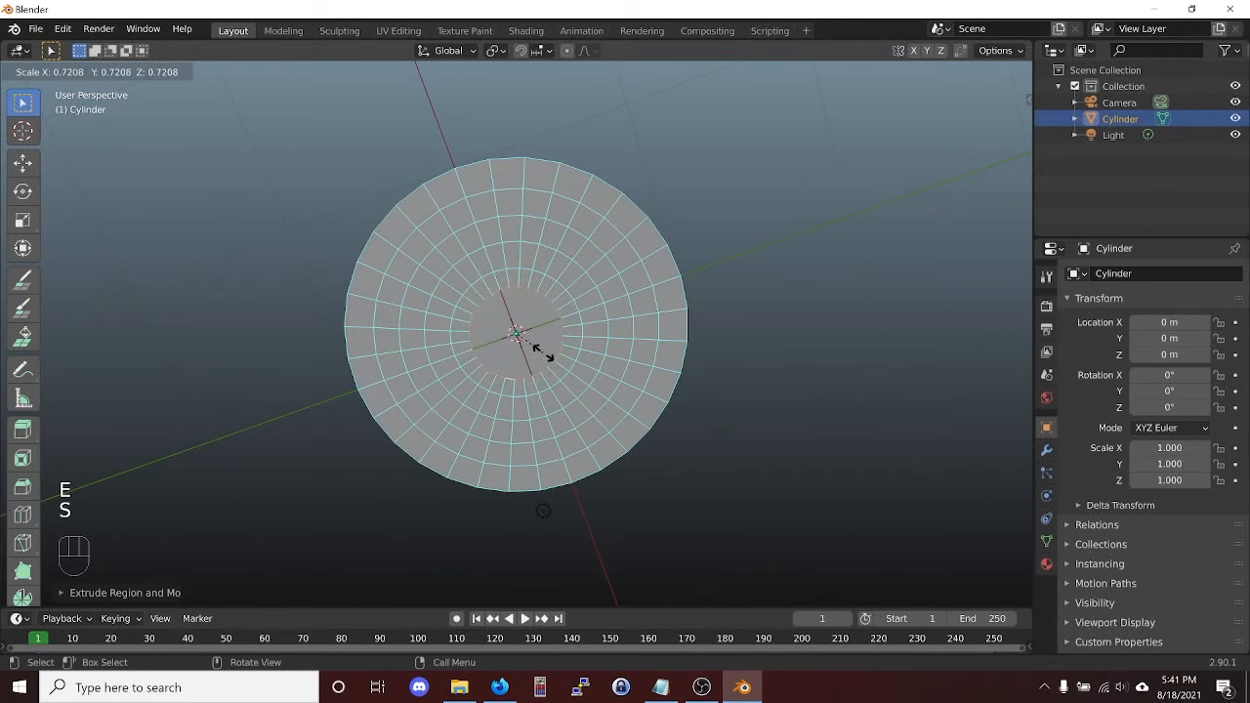
pyautogui.click(537, 350)
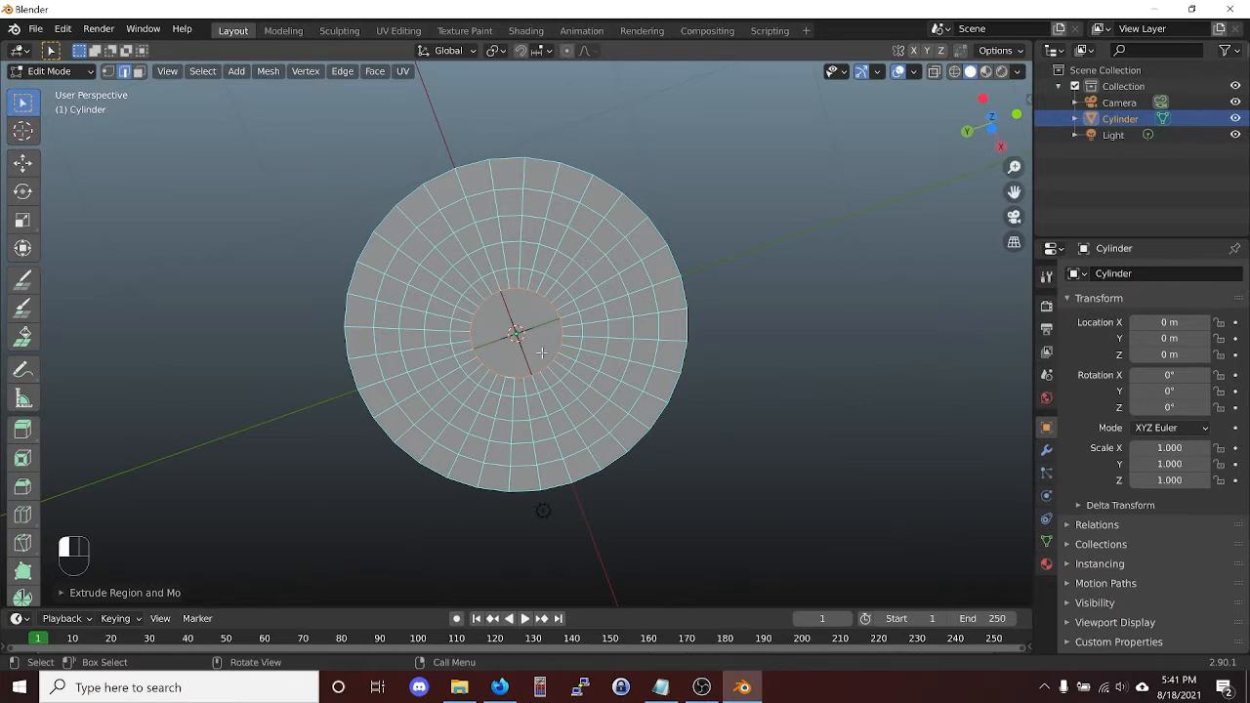
# Extrude the bottom's inner edge loop inward at about 0.58 scale and fill the remaining centre hole with a face.
pyautogui.press('e')
pyautogui.press('s')
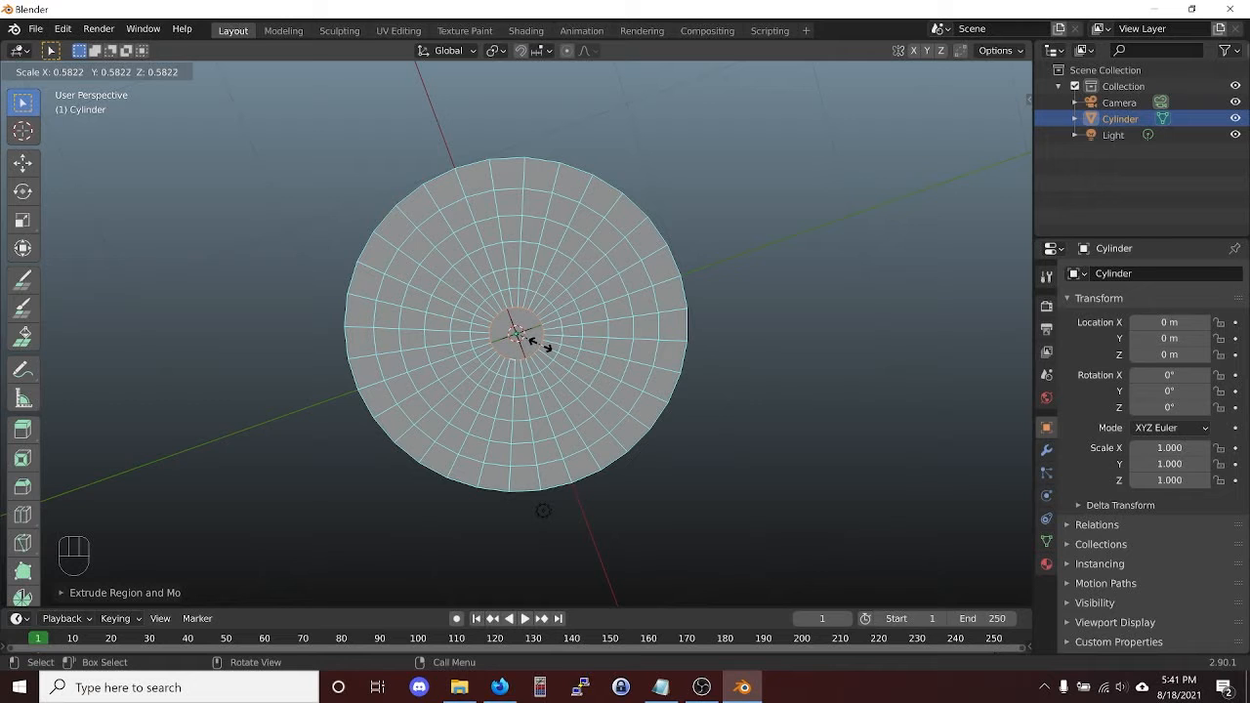
pyautogui.click(537, 343)
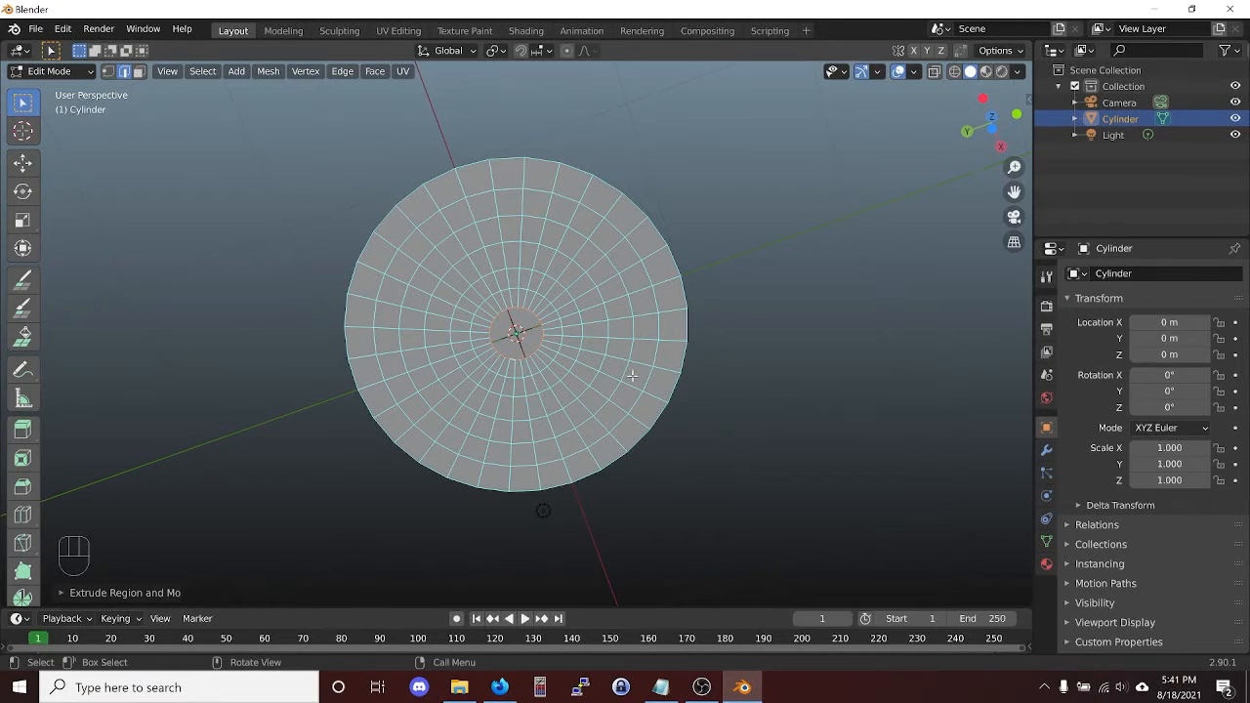
pyautogui.scroll(4, 518, 347)
pyautogui.scroll(4, 518, 348)
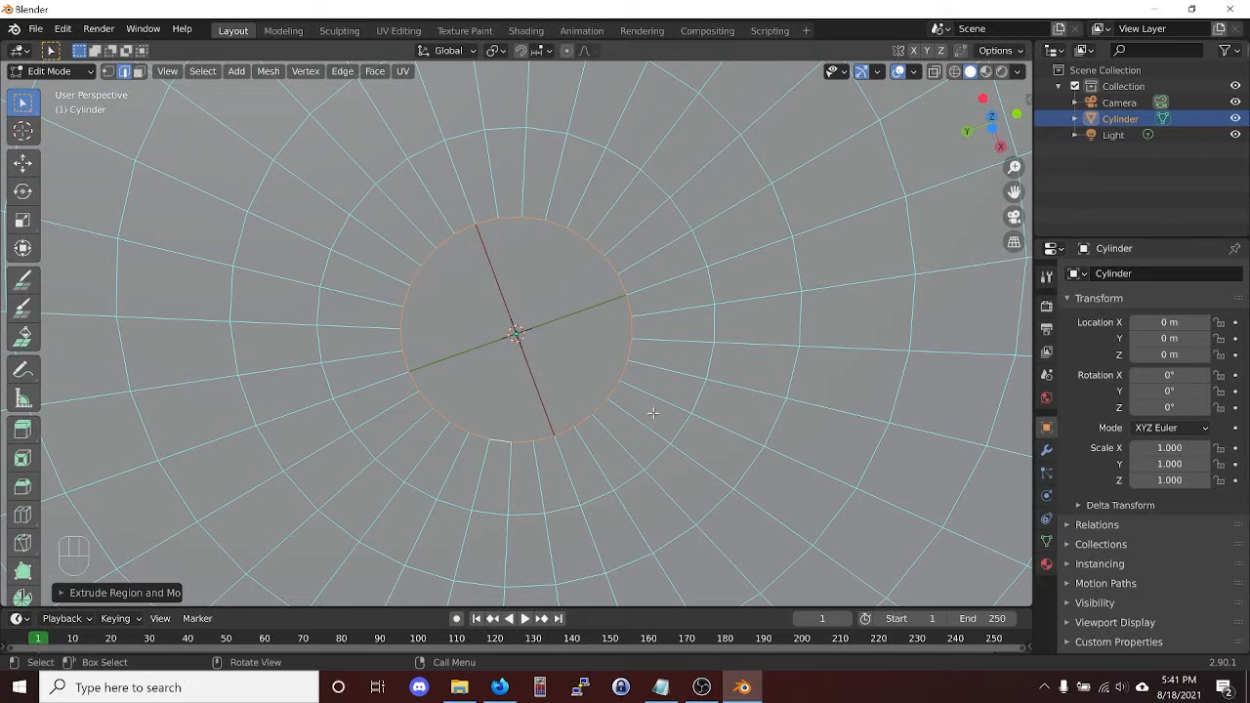
pyautogui.press('f')
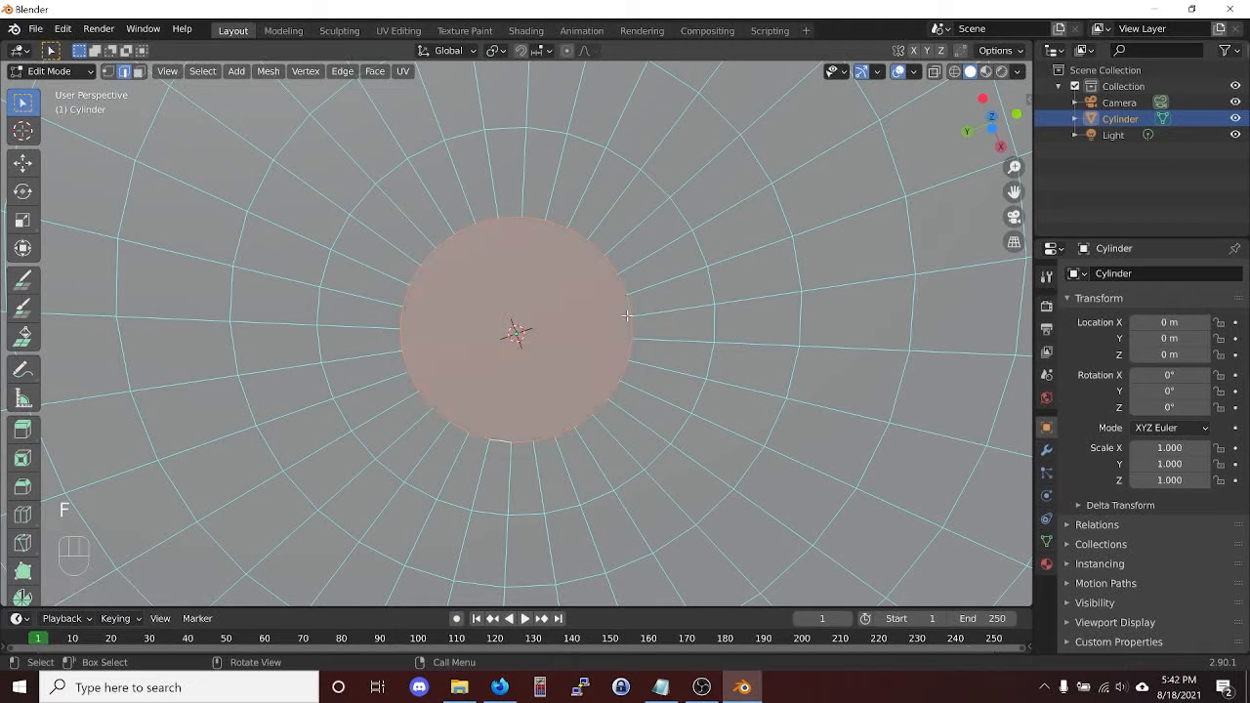
pyautogui.scroll(-4, 391, 278)
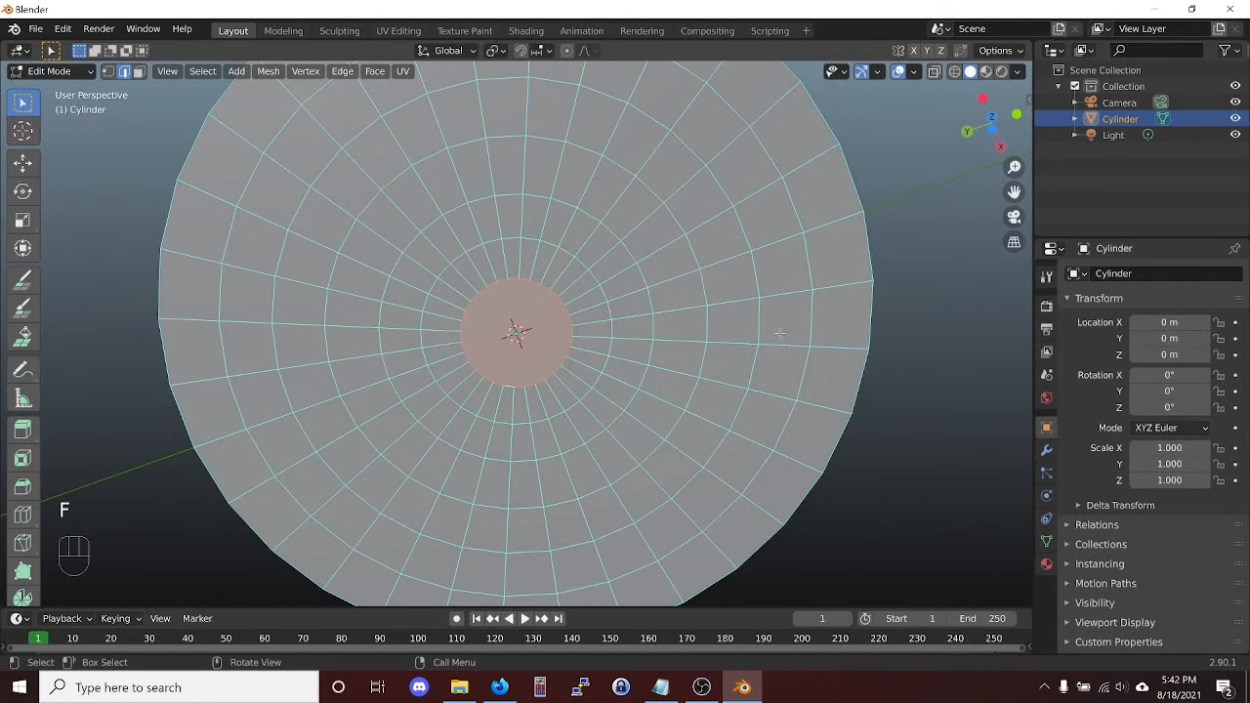
# Switch to face selection and select the cylinder's top face.
pyautogui.moveTo(564, 348); pyautogui.dragTo(618, 313, button='middle')
pyautogui.scroll(-2, 618, 314)
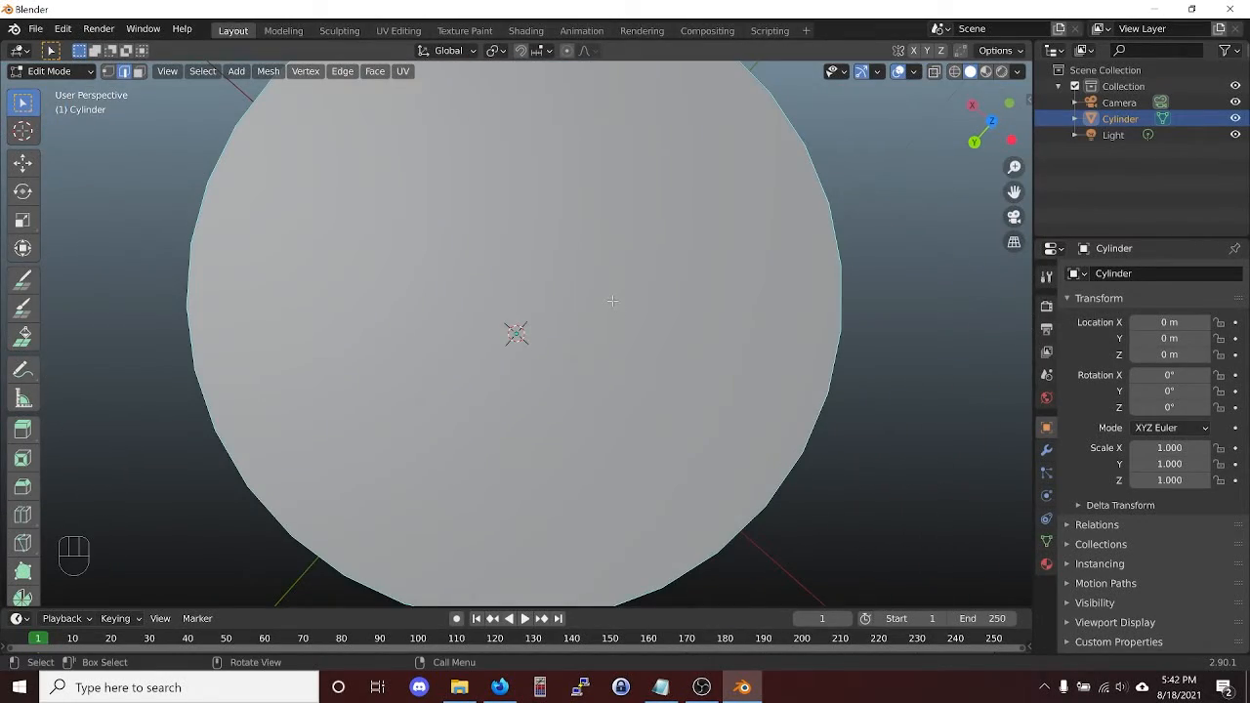
pyautogui.press('3')
pyautogui.click(612, 312)
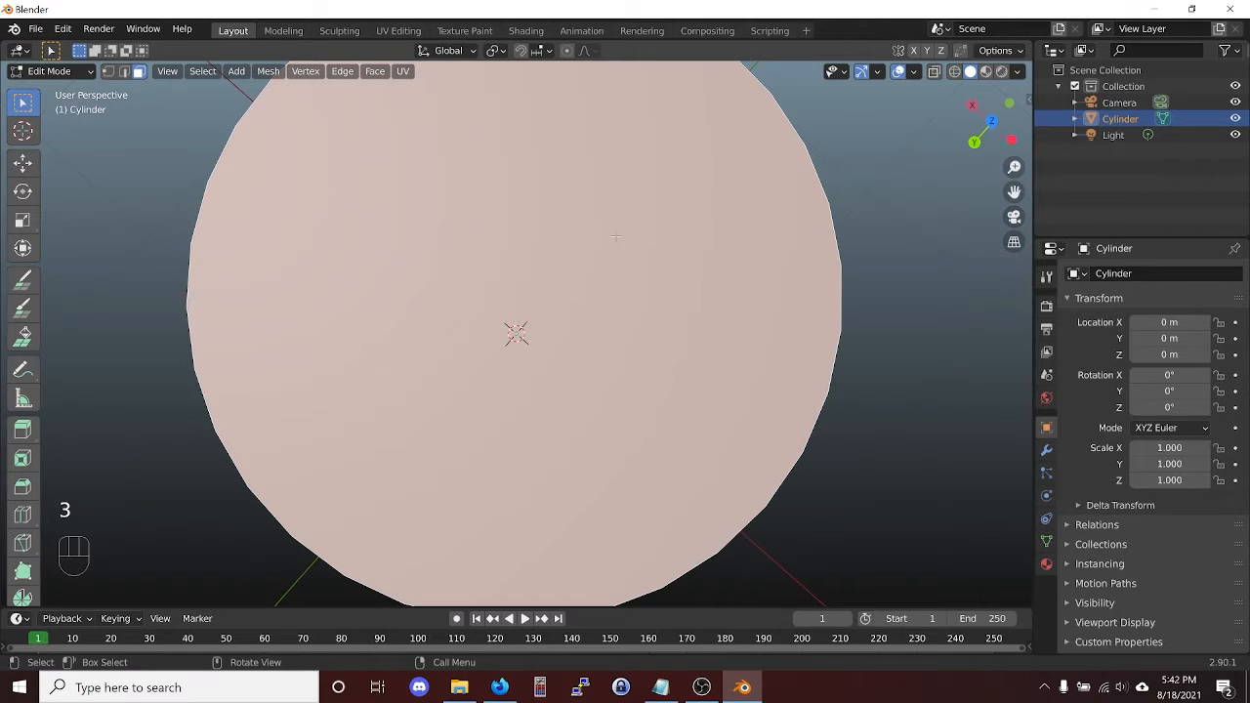
# Try subdividing the selected top face and undo the subdivision.
pyautogui.rightClick(616, 235)
pyautogui.click(618, 257)
pyautogui.moveTo(639, 296); pyautogui.dragTo(638, 237, button='middle')
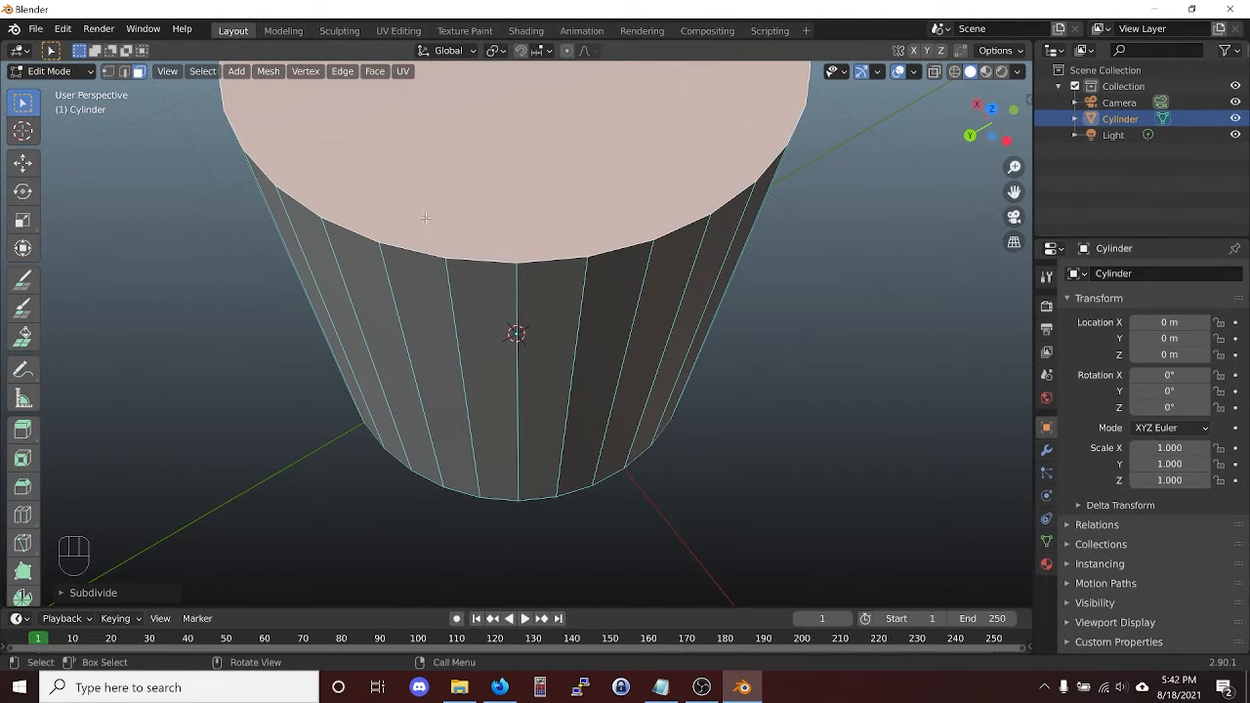
pyautogui.hotkey('ctrl', 'z')
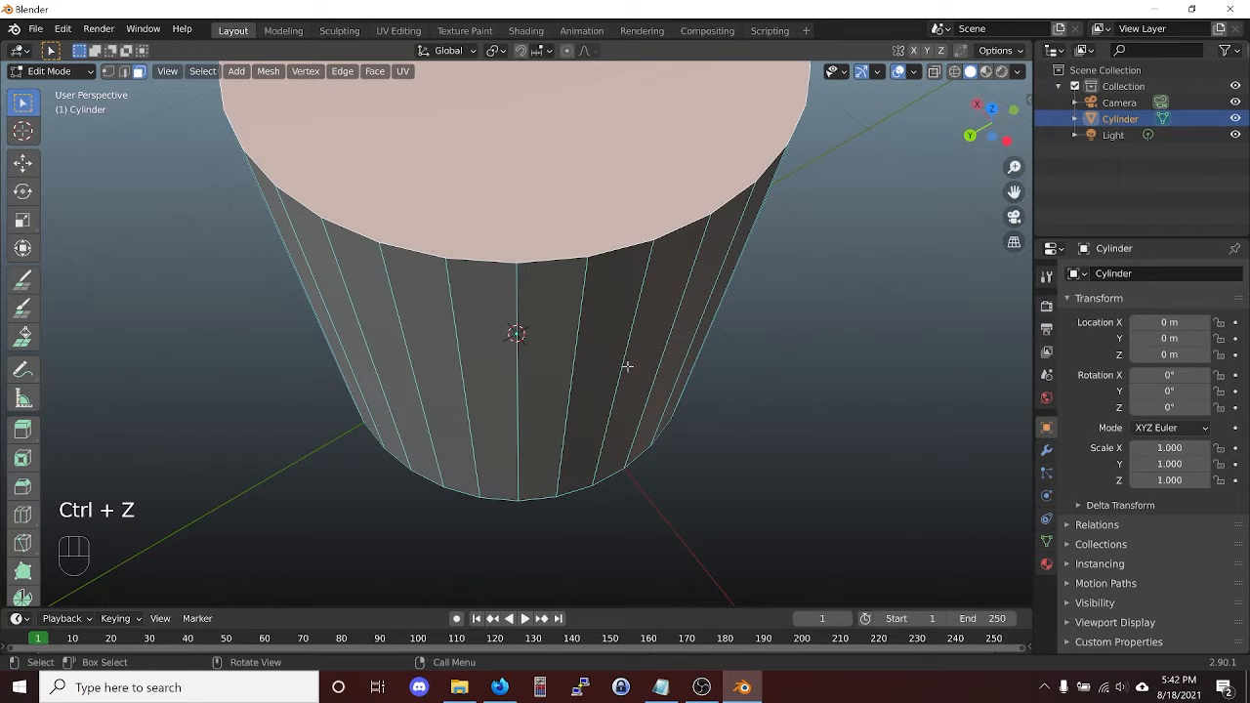
# Delete the selected top face to open the cylinder.
pyautogui.moveTo(334, 203); pyautogui.dragTo(490, 275, button='middle')
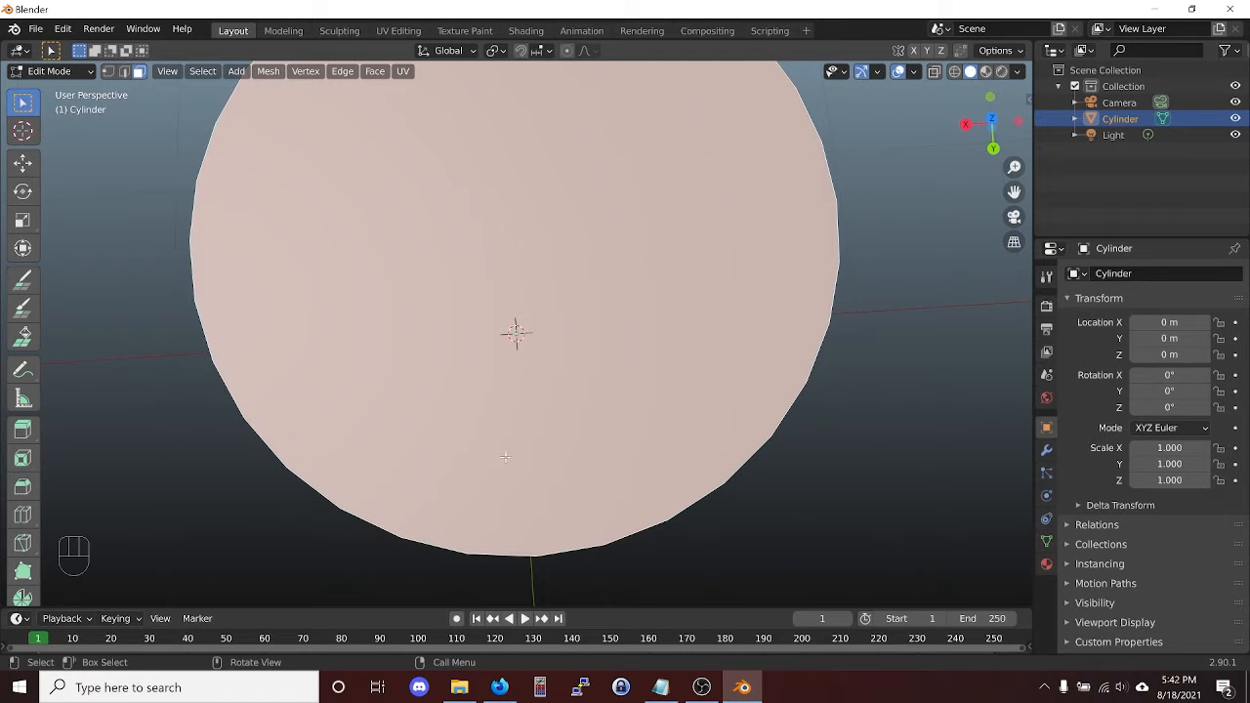
pyautogui.moveTo(644, 232); pyautogui.dragTo(644, 305, button='middle')
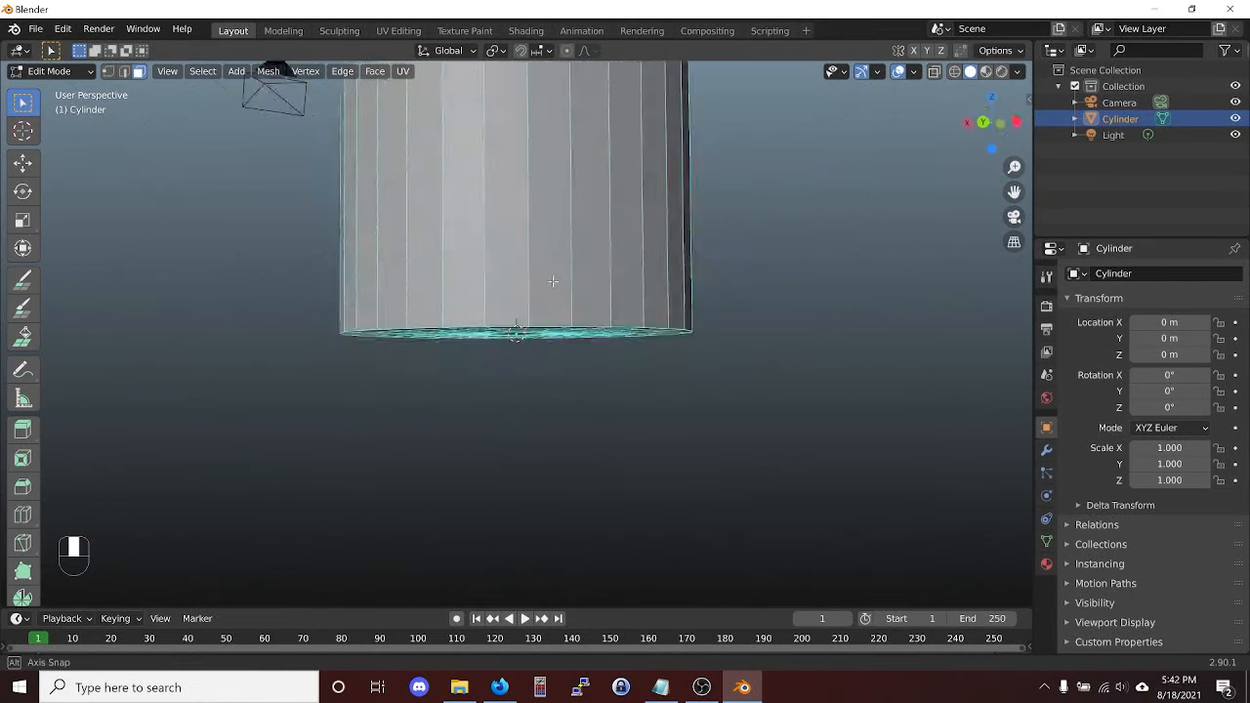
pyautogui.moveTo(527, 390); pyautogui.dragTo(408, 287, button='middle')
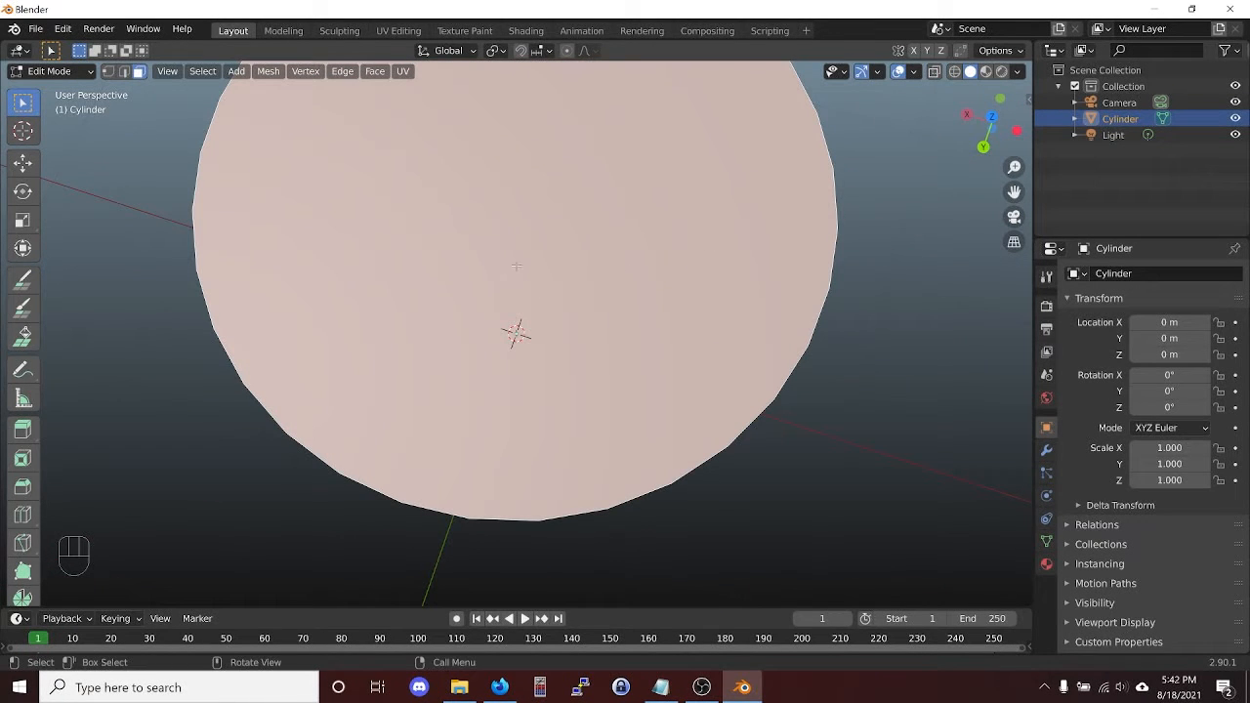
pyautogui.scroll(-2, 660, 262)
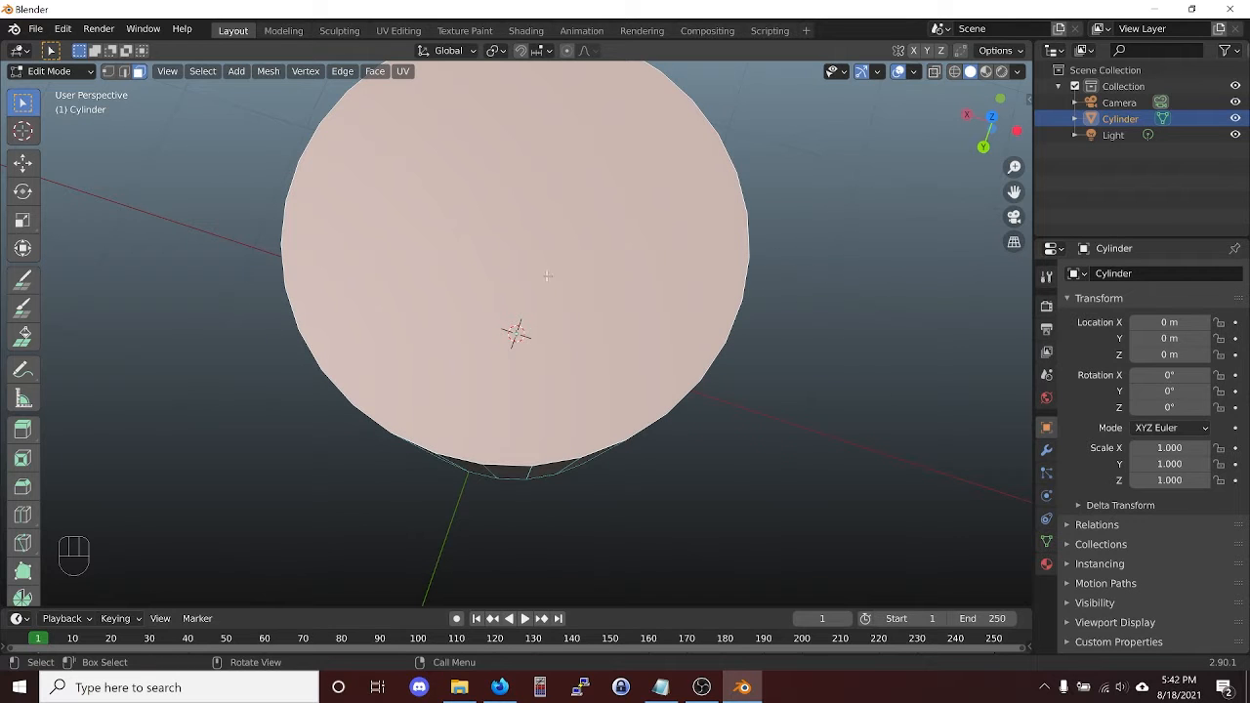
pyautogui.scroll(-2, 548, 304)
pyautogui.moveTo(548, 304); pyautogui.dragTo(713, 332, button='middle')
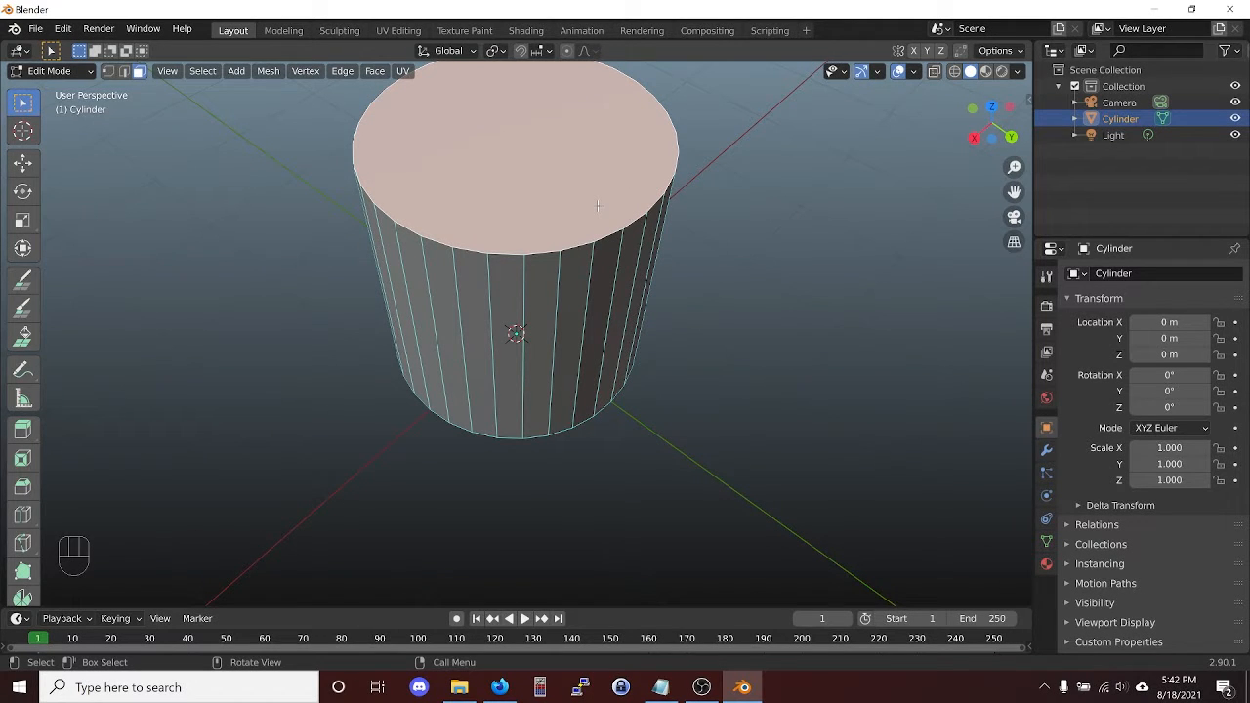
pyautogui.press('x')
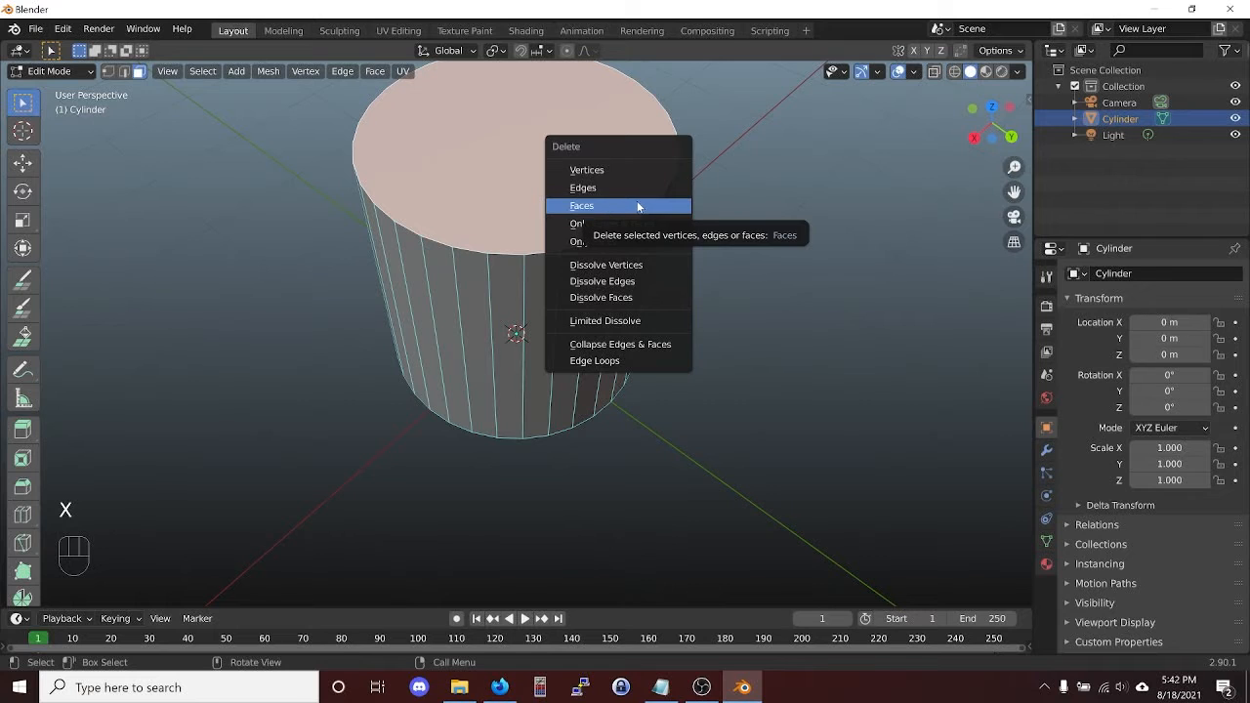
pyautogui.click(557, 207)
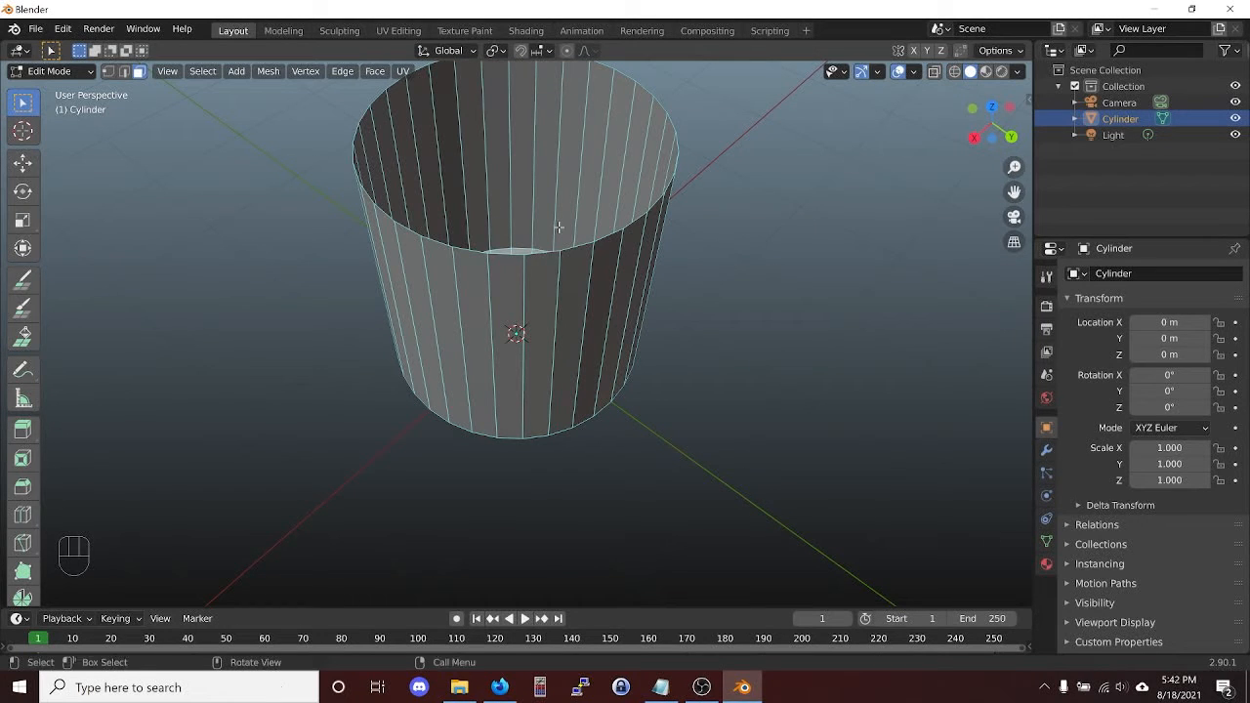
# Select the open top rim's edge loop and extrude it inward at about 0.935 scale to give the wall thickness.
pyautogui.press('2')
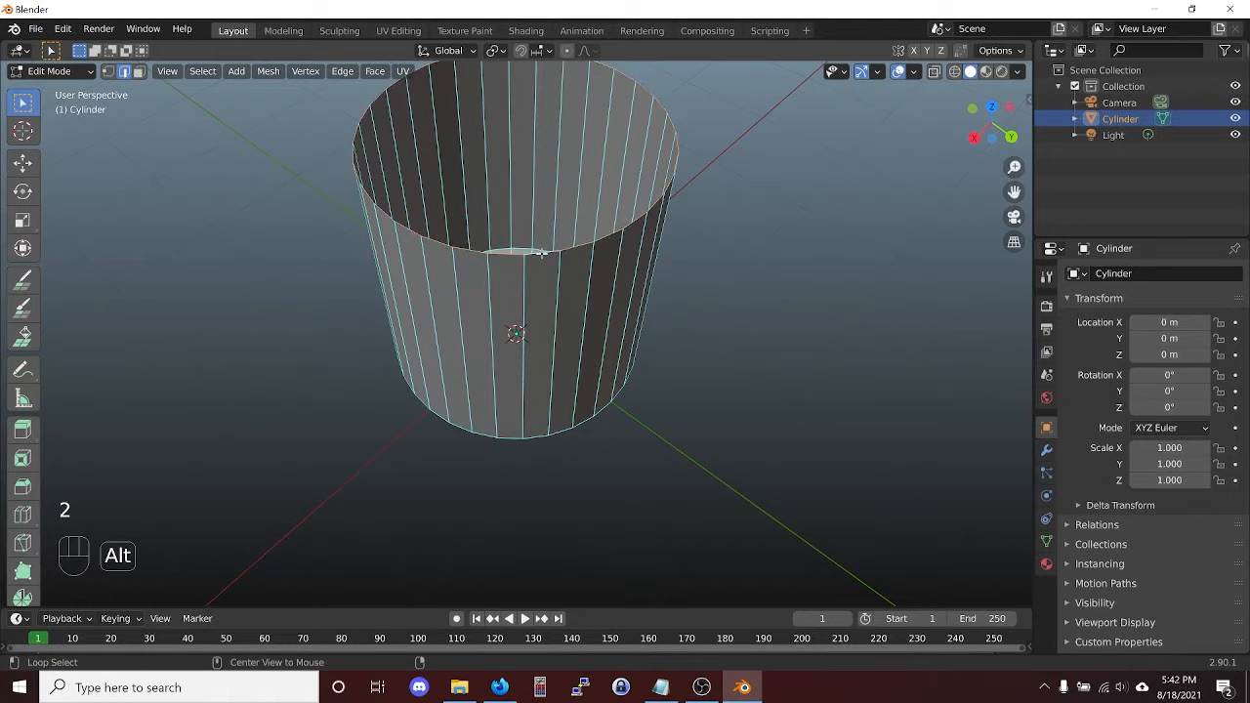
pyautogui.keyDown('alt'); pyautogui.click(542, 253); pyautogui.keyUp('alt')
pyautogui.keyDown('shift'); pyautogui.moveTo(537, 200); pyautogui.dragTo(613, 287, button='middle'); pyautogui.keyUp('shift')
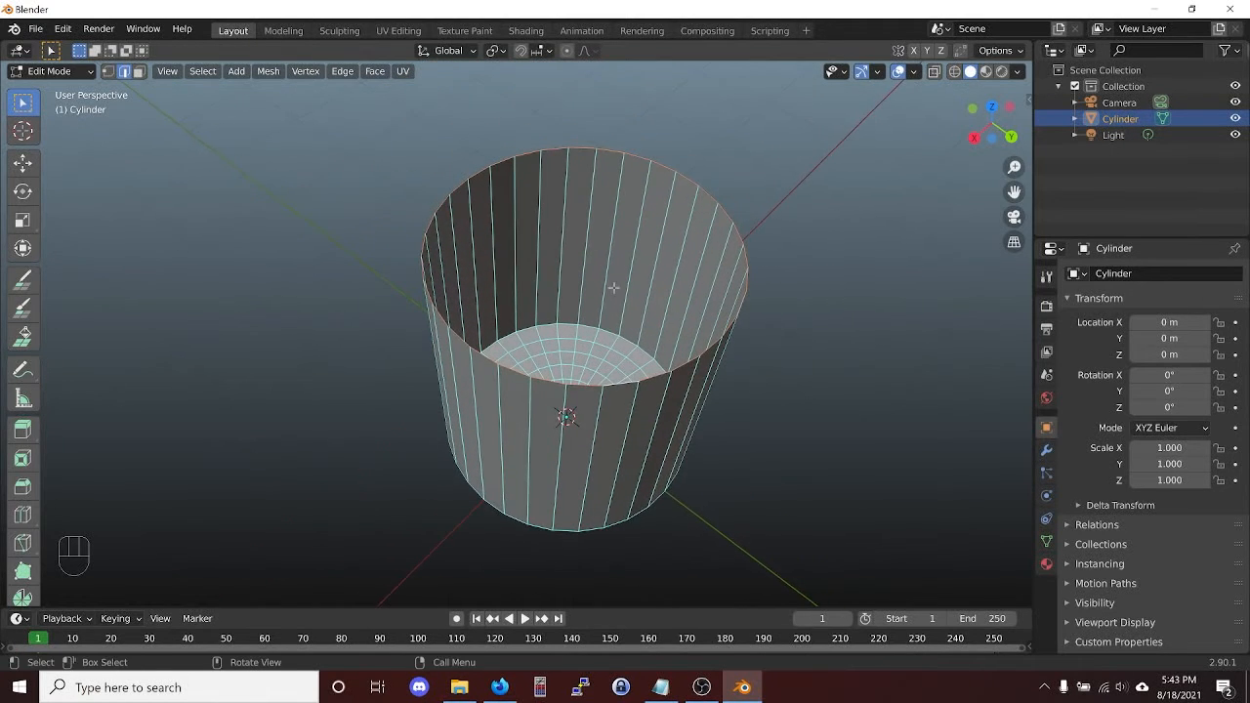
pyautogui.scroll(1, 620, 287)
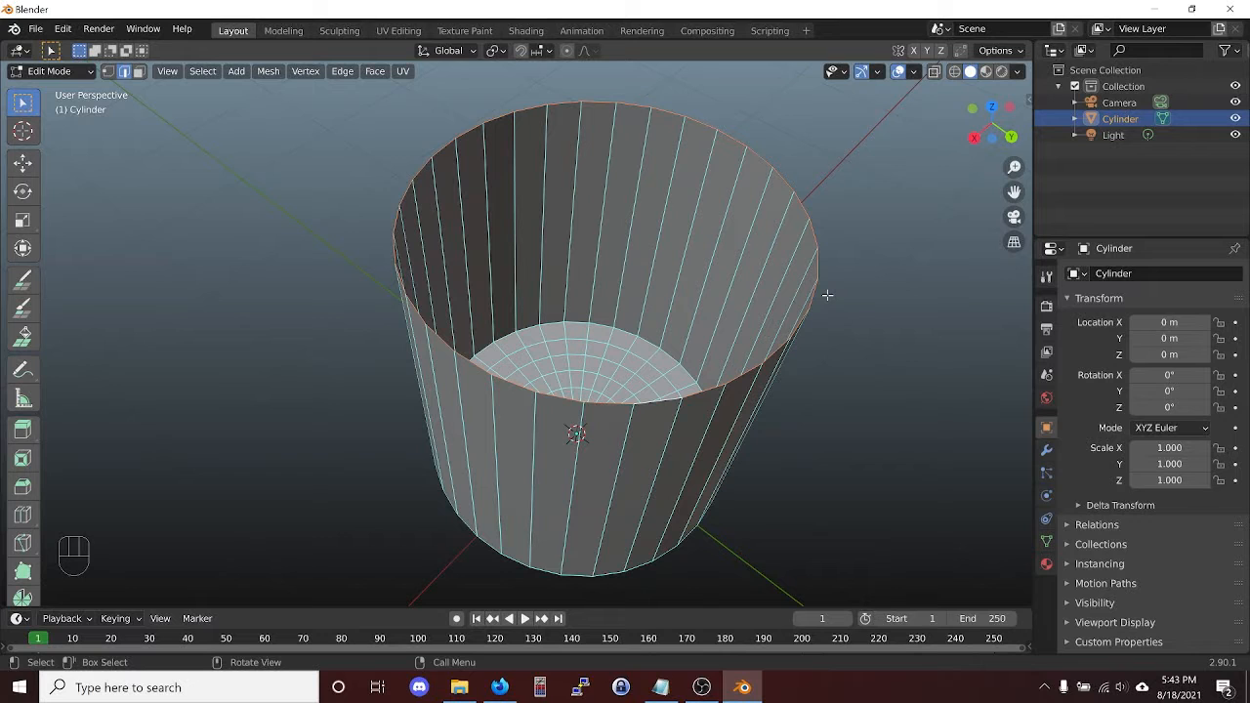
pyautogui.press('e')
pyautogui.press('s')
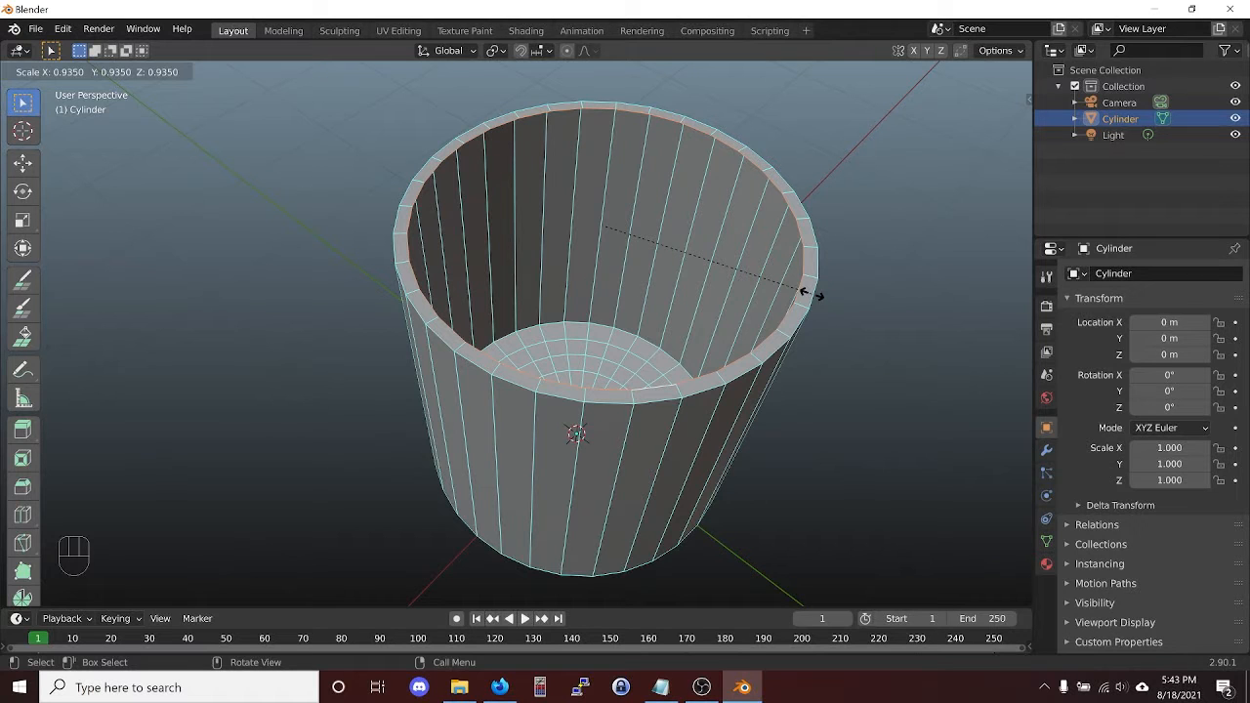
pyautogui.click(810, 293)
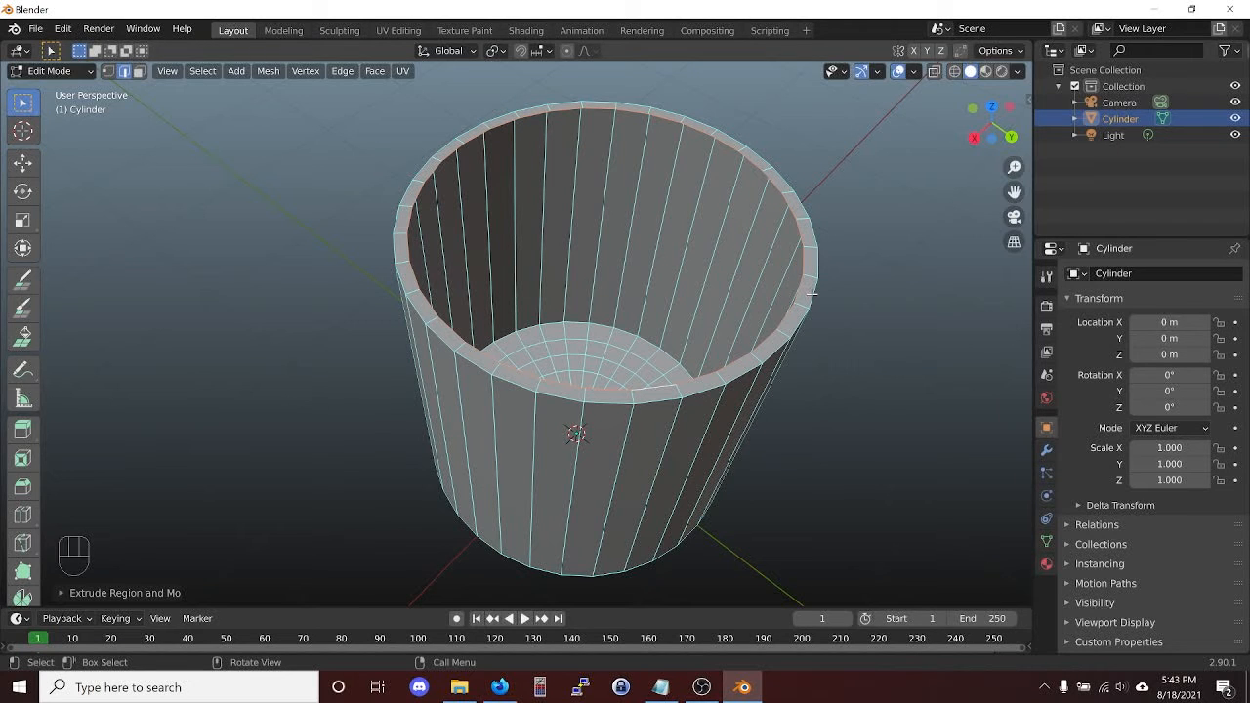
# In front wireframe view, extrude the inner rim loop straight down along Z to just above the cylinder's bottom.
pyautogui.press('KP_1')
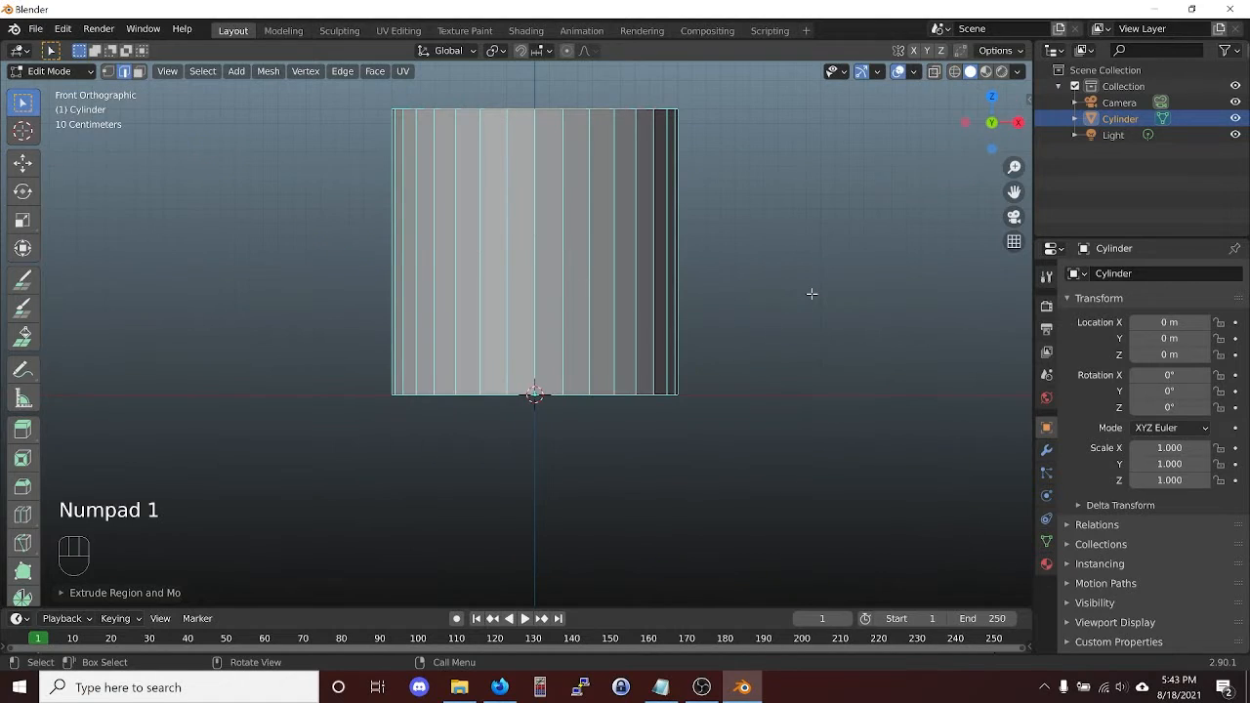
pyautogui.hotkey('shift', 'z')
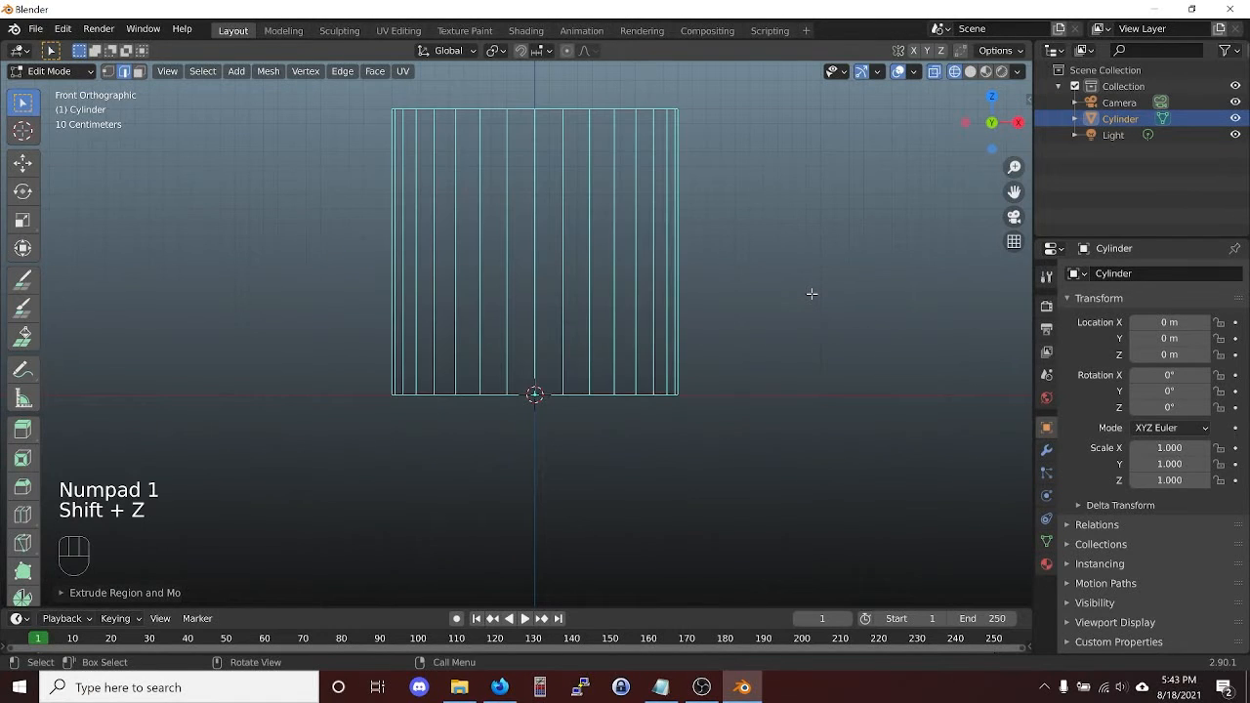
pyautogui.press('e')
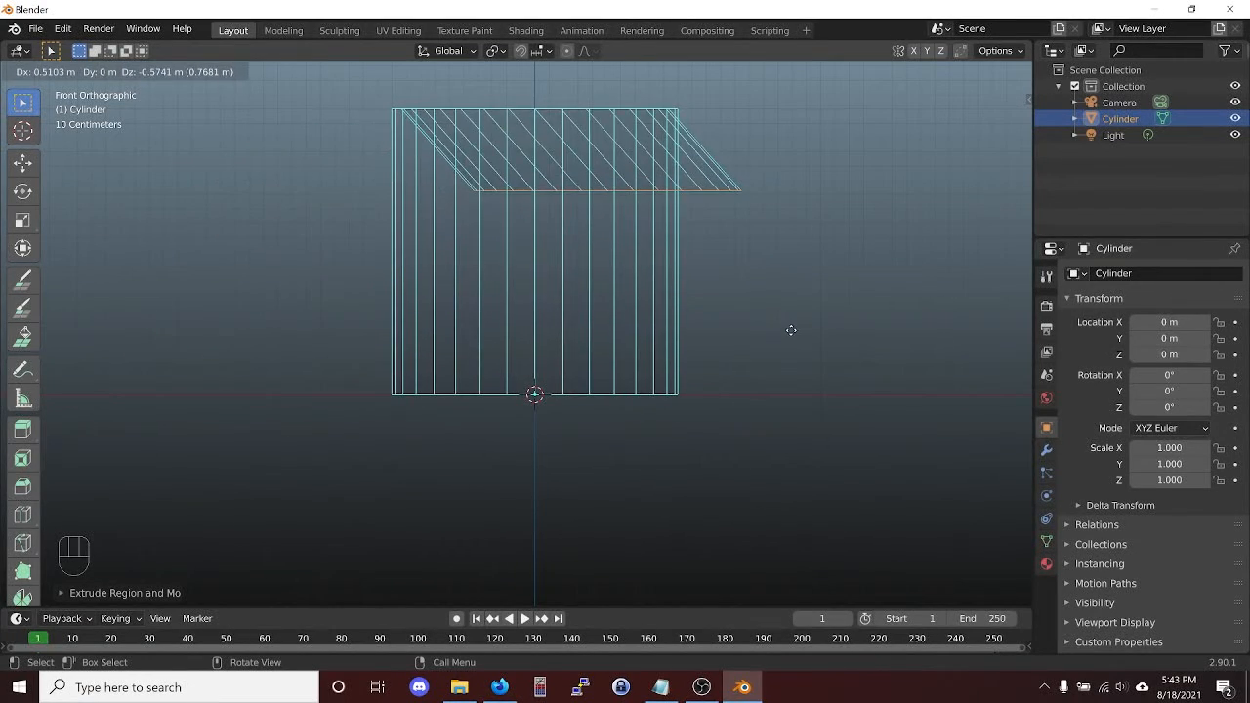
pyautogui.press('z')
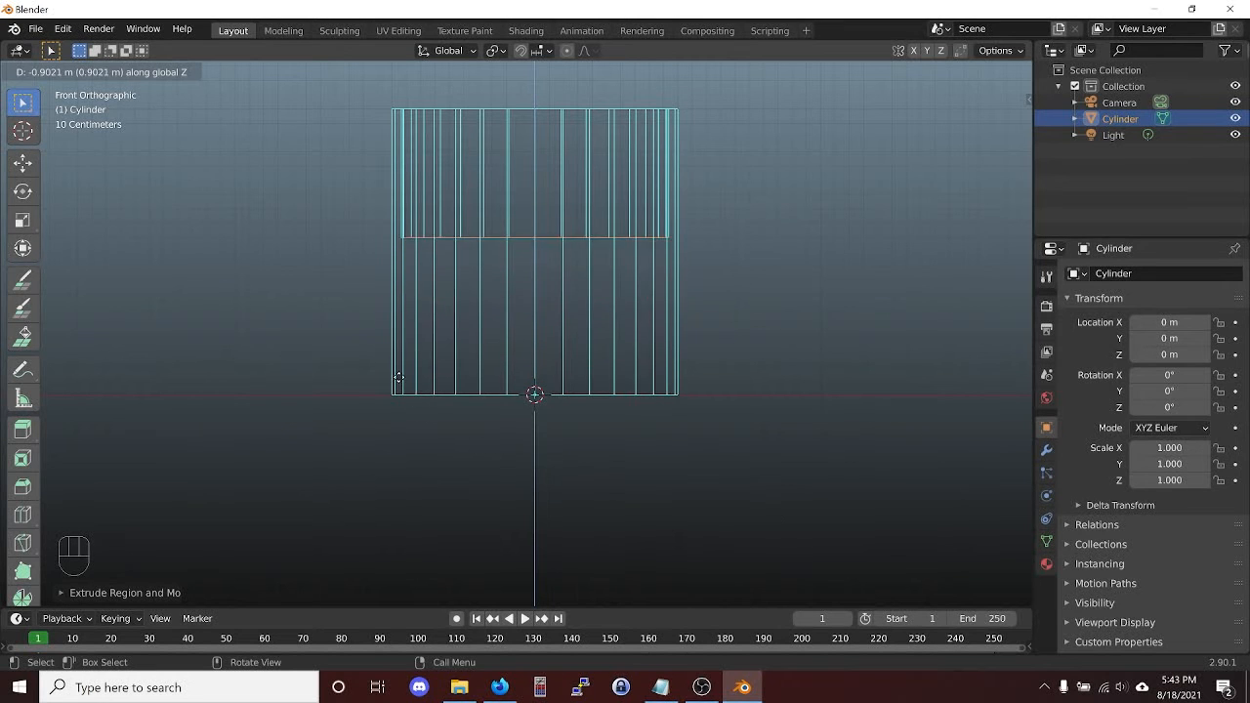
pyautogui.click(469, 525)
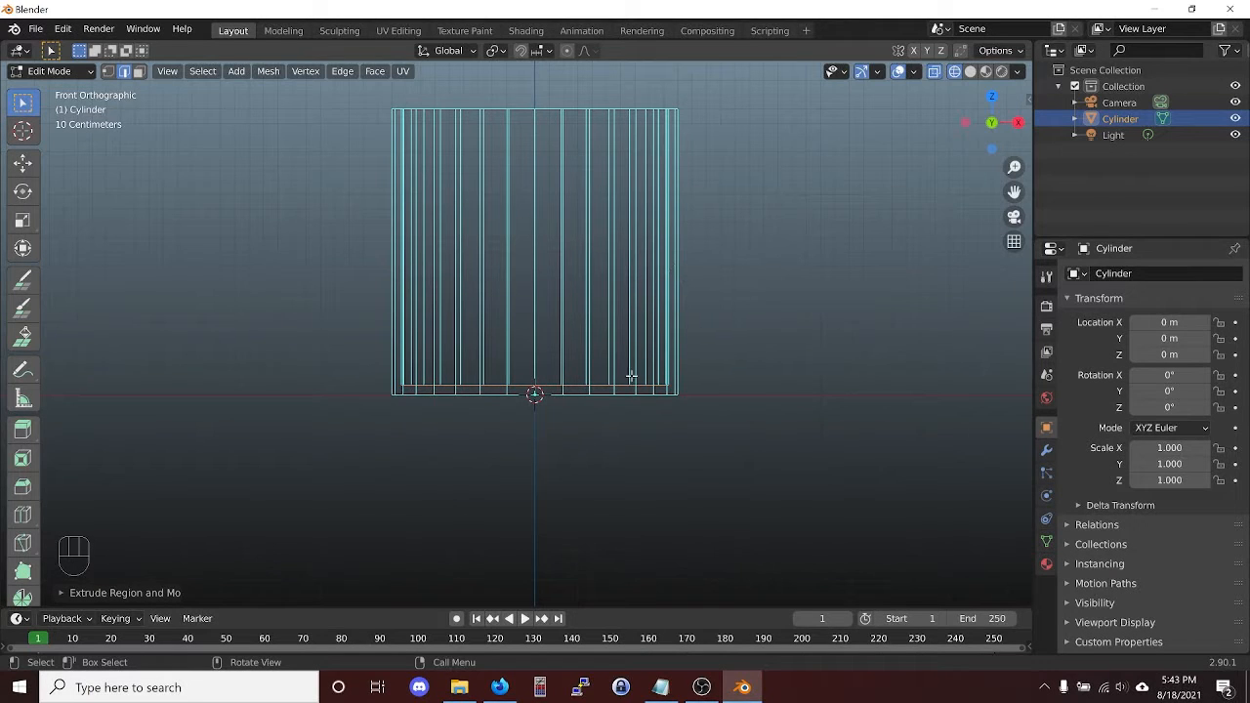
# Extrude the inner wall's lower edge loop inward at about 0.86 scale to start the inside floor.
pyautogui.scroll(1, 626, 317)
pyautogui.scroll(2, 626, 318)
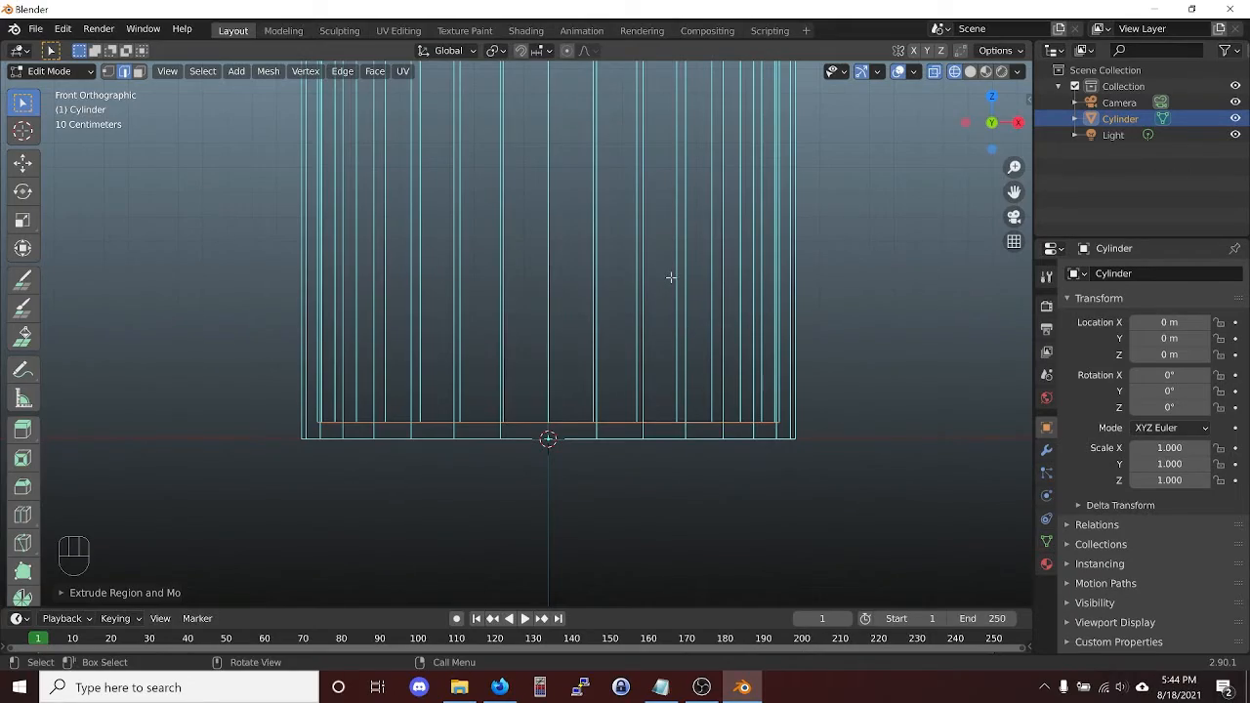
pyautogui.moveTo(671, 278); pyautogui.dragTo(689, 366, button='middle')
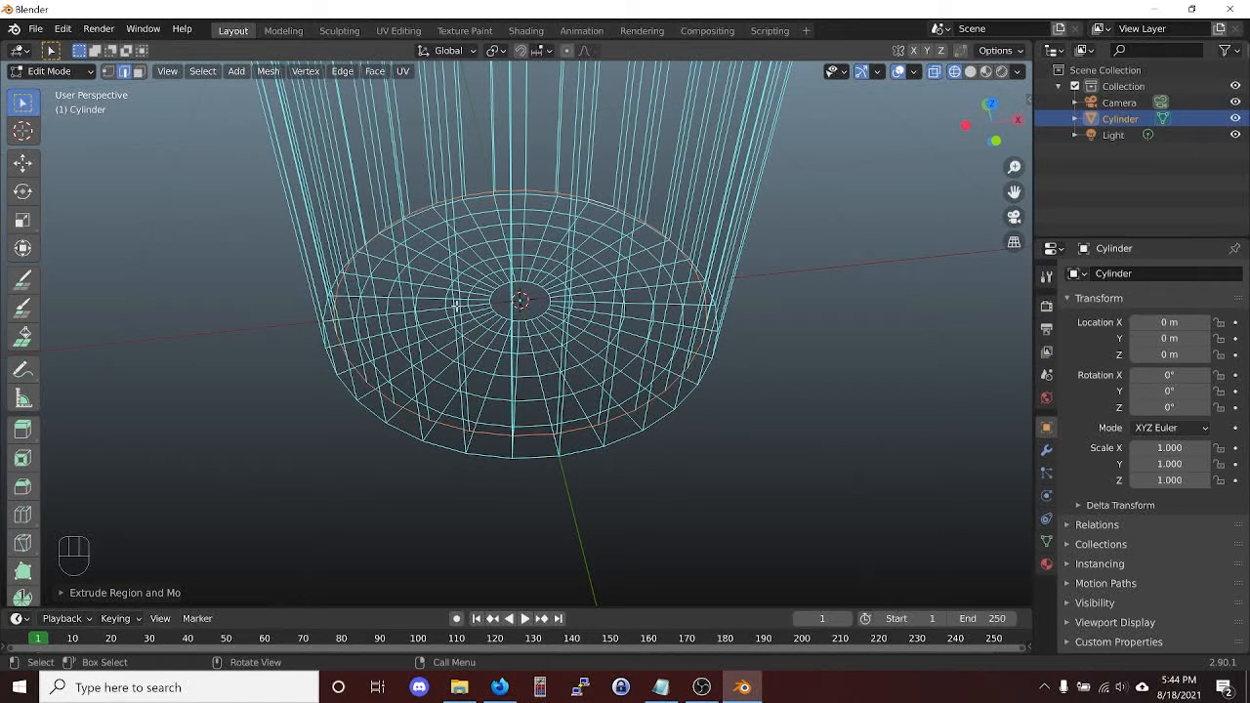
pyautogui.press('e')
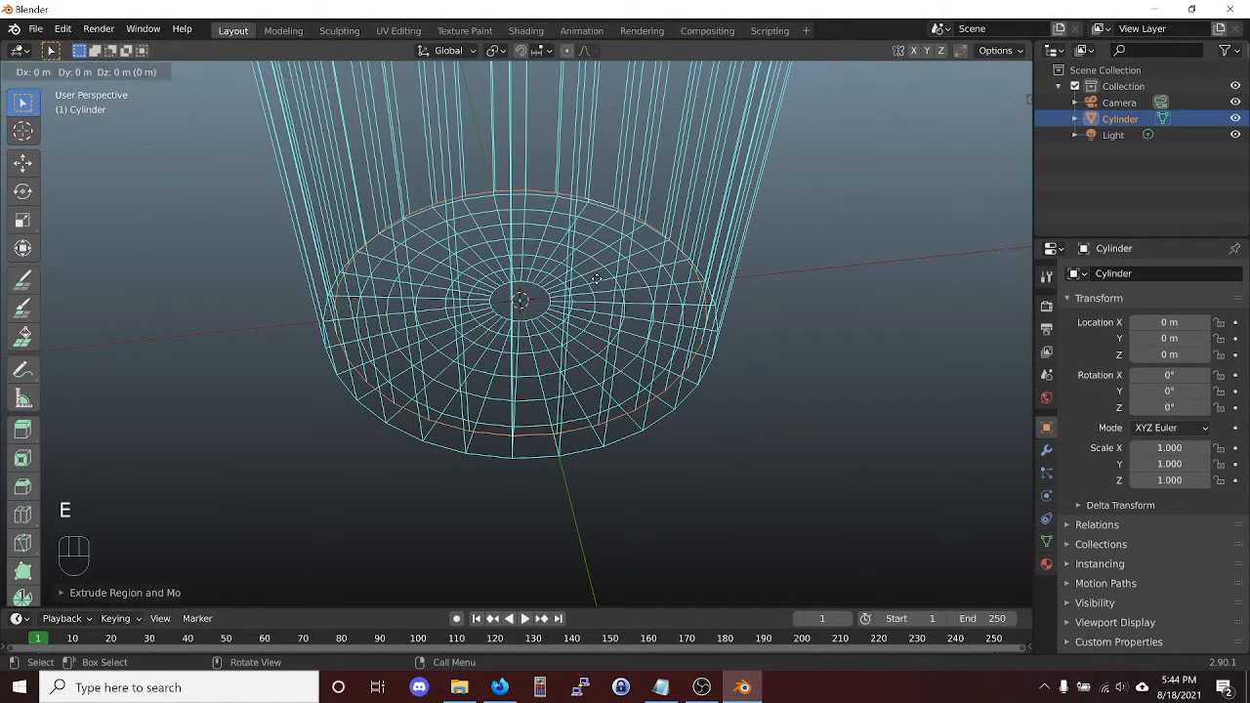
pyautogui.press('s')
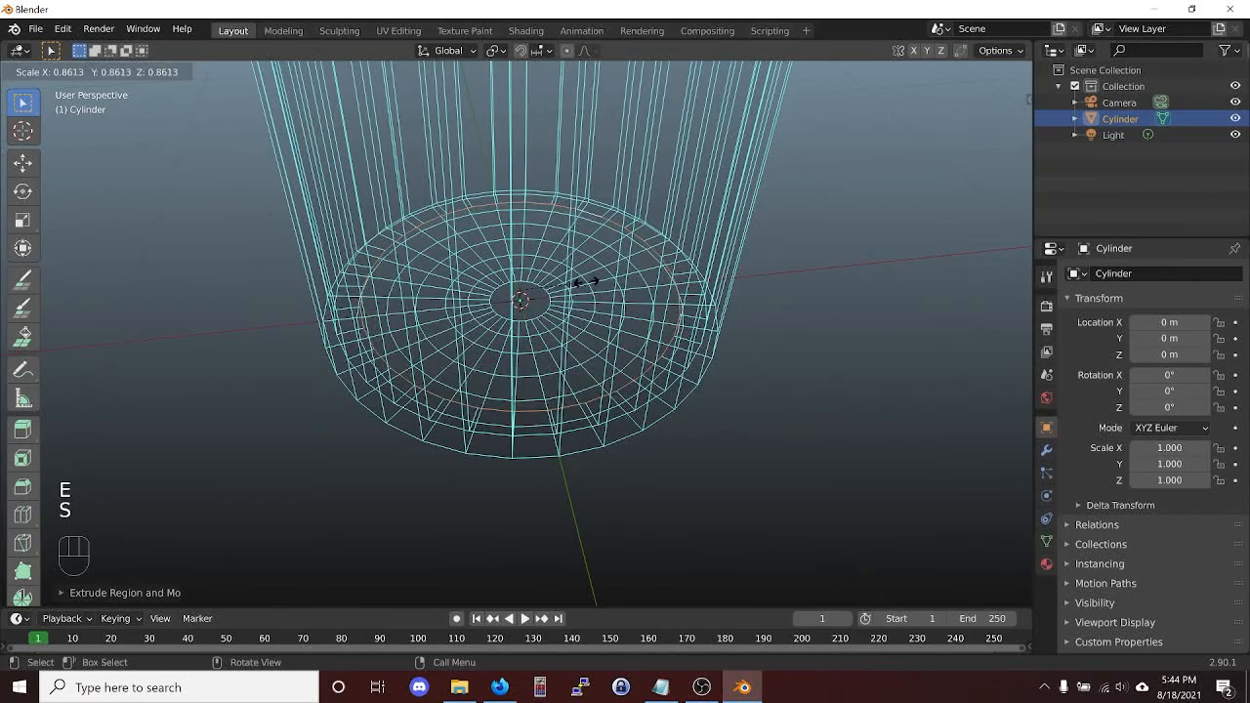
pyautogui.click(576, 281)
# From the top view, extrude the inside floor's inner edge loop inward again at about 0.81 scale.
pyautogui.moveTo(576, 280); pyautogui.dragTo(565, 347, button='middle')
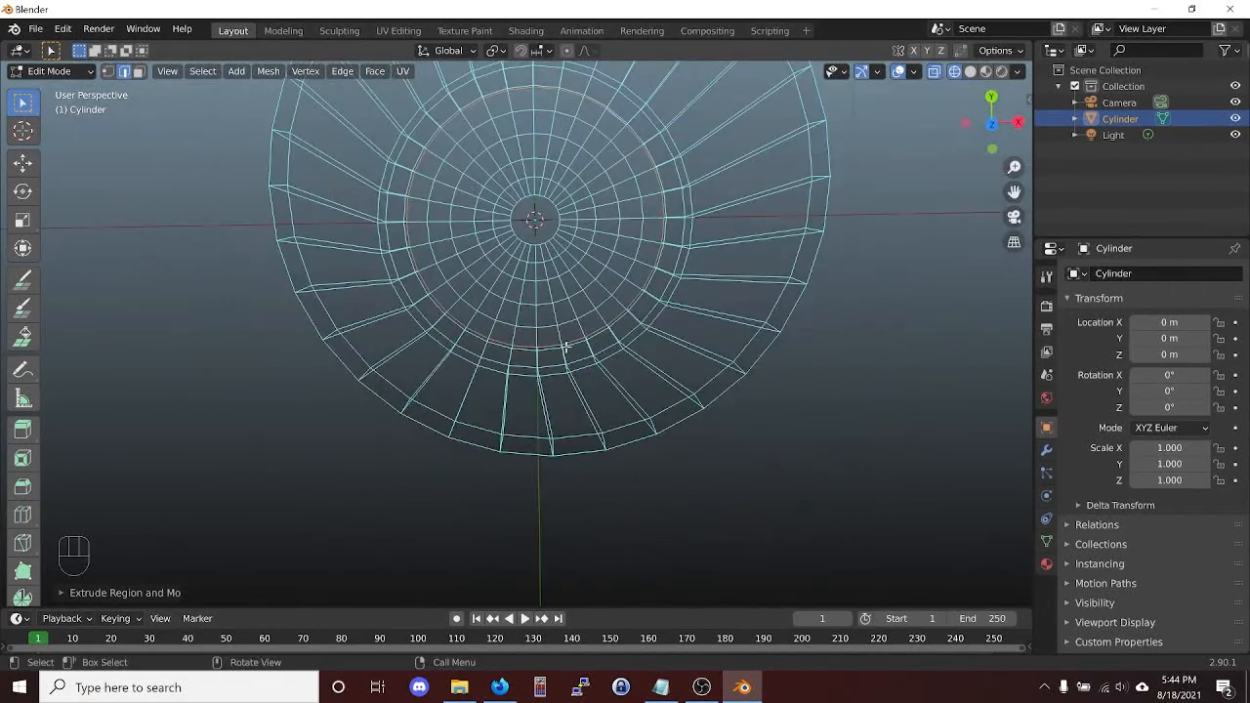
pyautogui.press('KP_7')
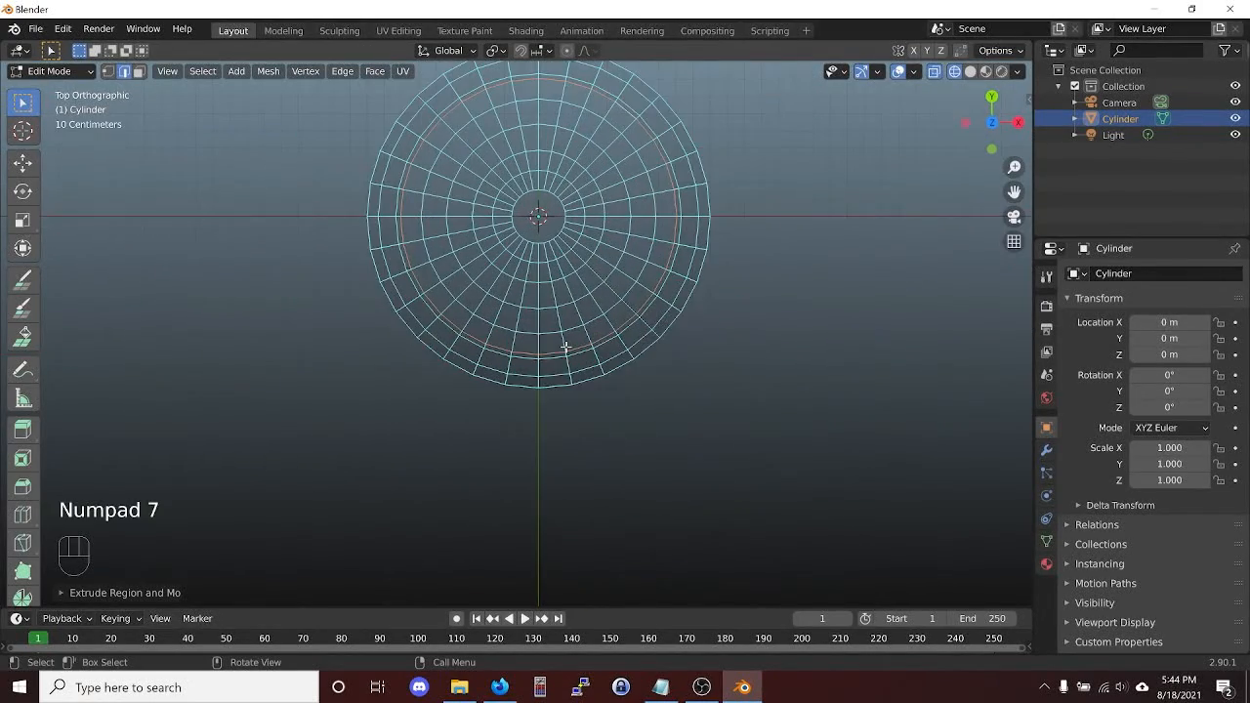
pyautogui.scroll(3, 566, 346)
pyautogui.scroll(-1, 643, 232)
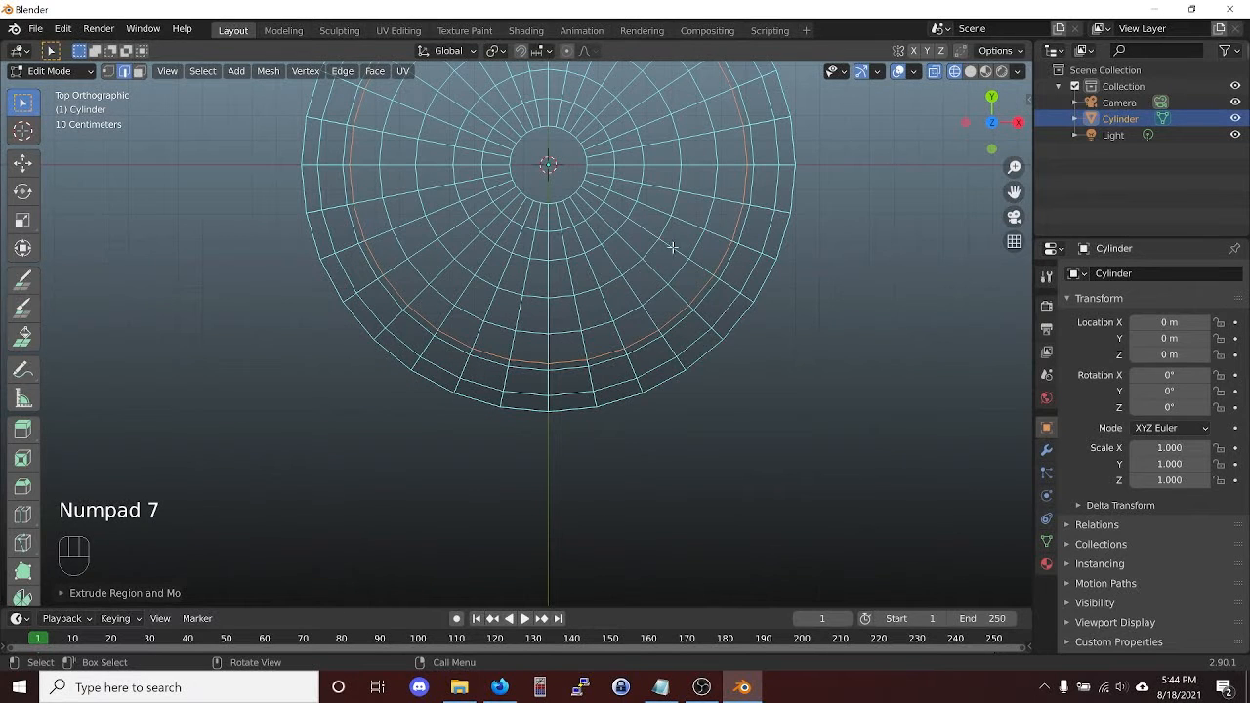
pyautogui.press('e')
pyautogui.press('s')
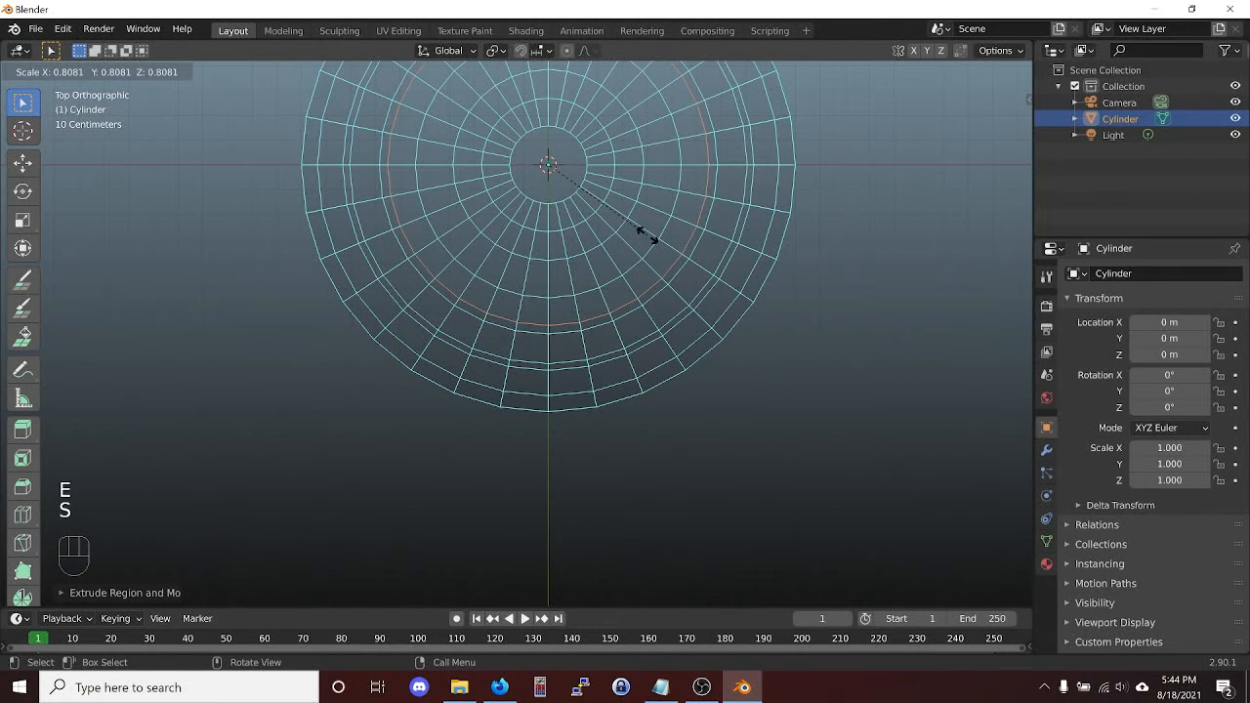
pyautogui.click(649, 236)
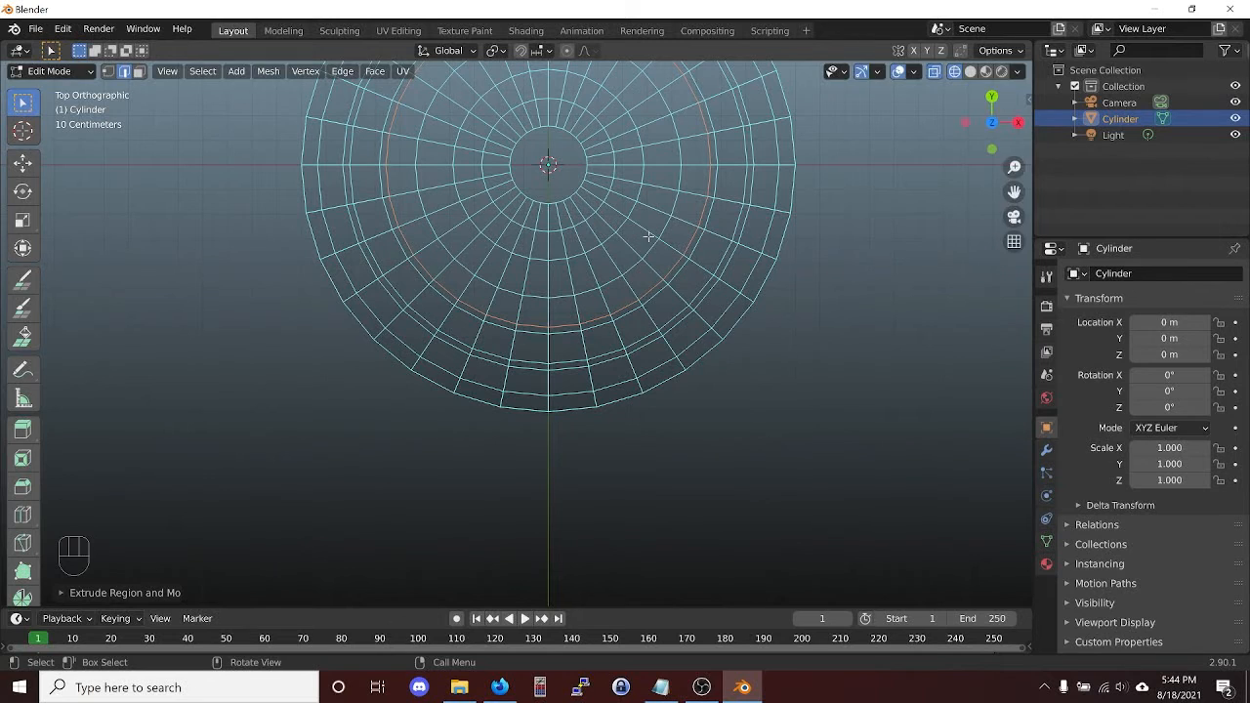
# Extrude the inside floor's inner edge loop inward twice more, the first ring at about 0.79 scale.
pyautogui.press('e')
pyautogui.press('s')
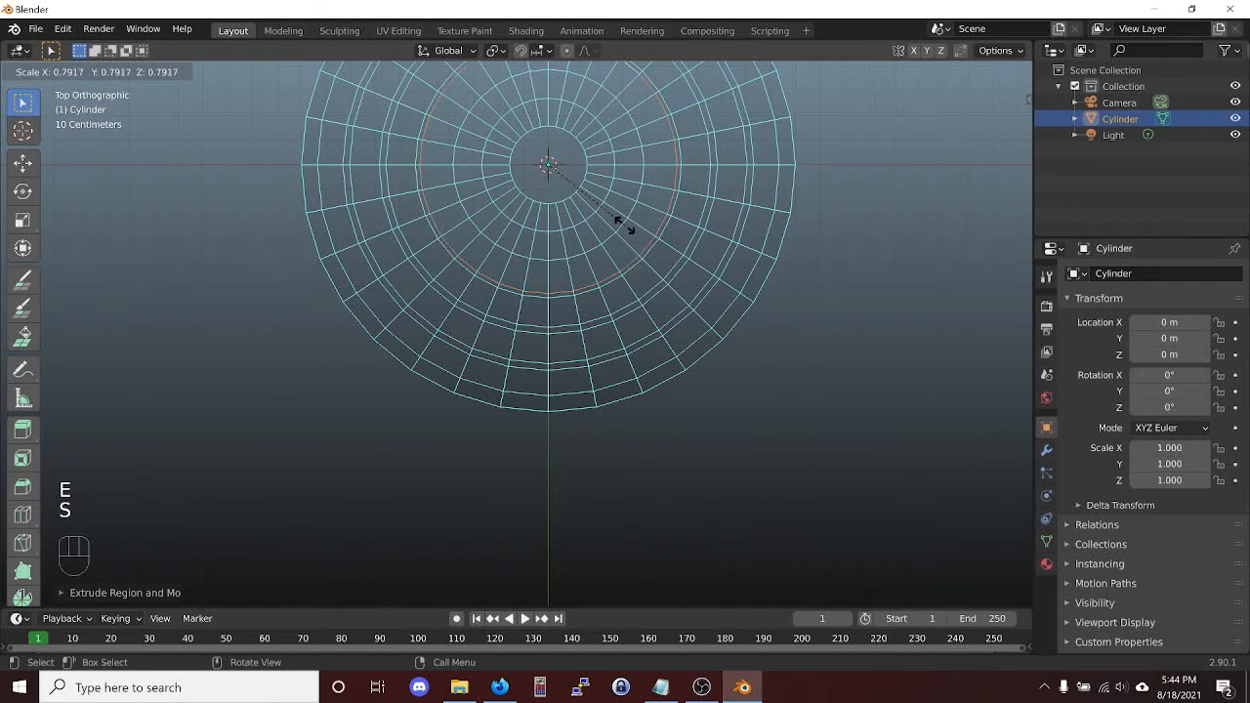
pyautogui.click(626, 224)
pyautogui.press('e')
pyautogui.press('s')
pyautogui.click(586, 215)
# Extrude the floor loop inward two more times, starting at about 0.67 scale, and fill the remaining central hole with a face.
pyautogui.press('e')
pyautogui.press('s')
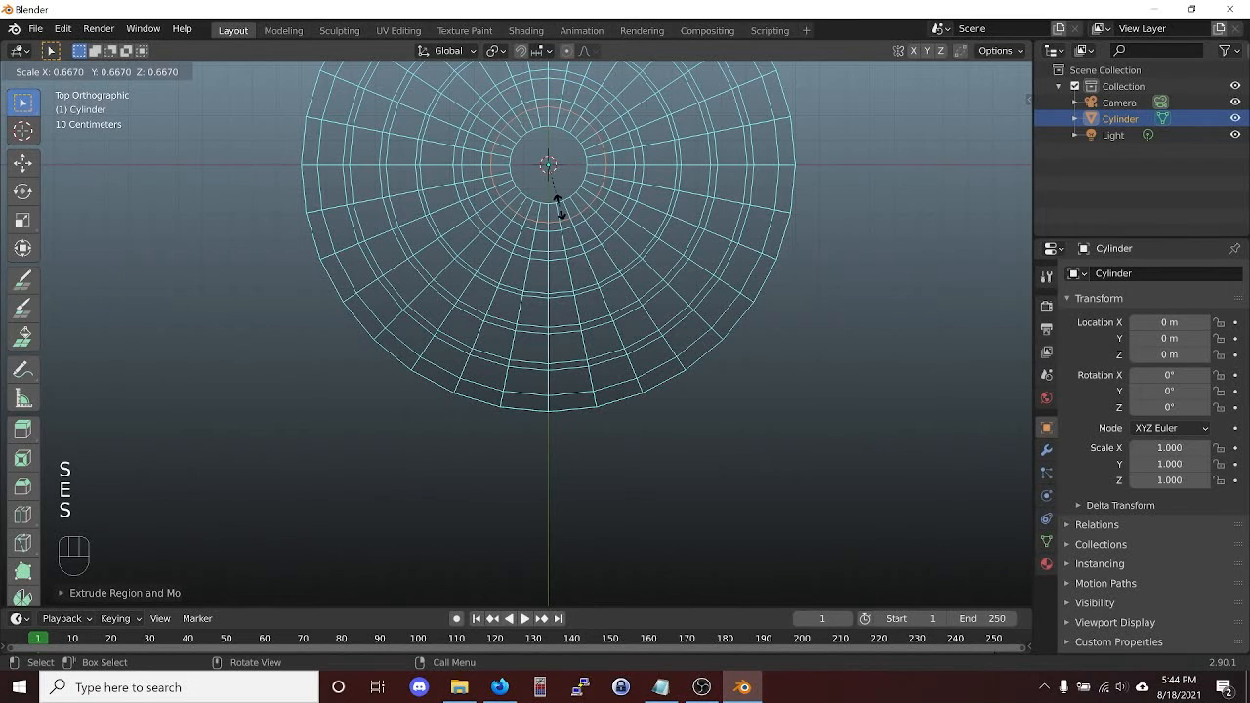
pyautogui.click(558, 203)
pyautogui.press('e')
pyautogui.press('s')
pyautogui.click(542, 184)
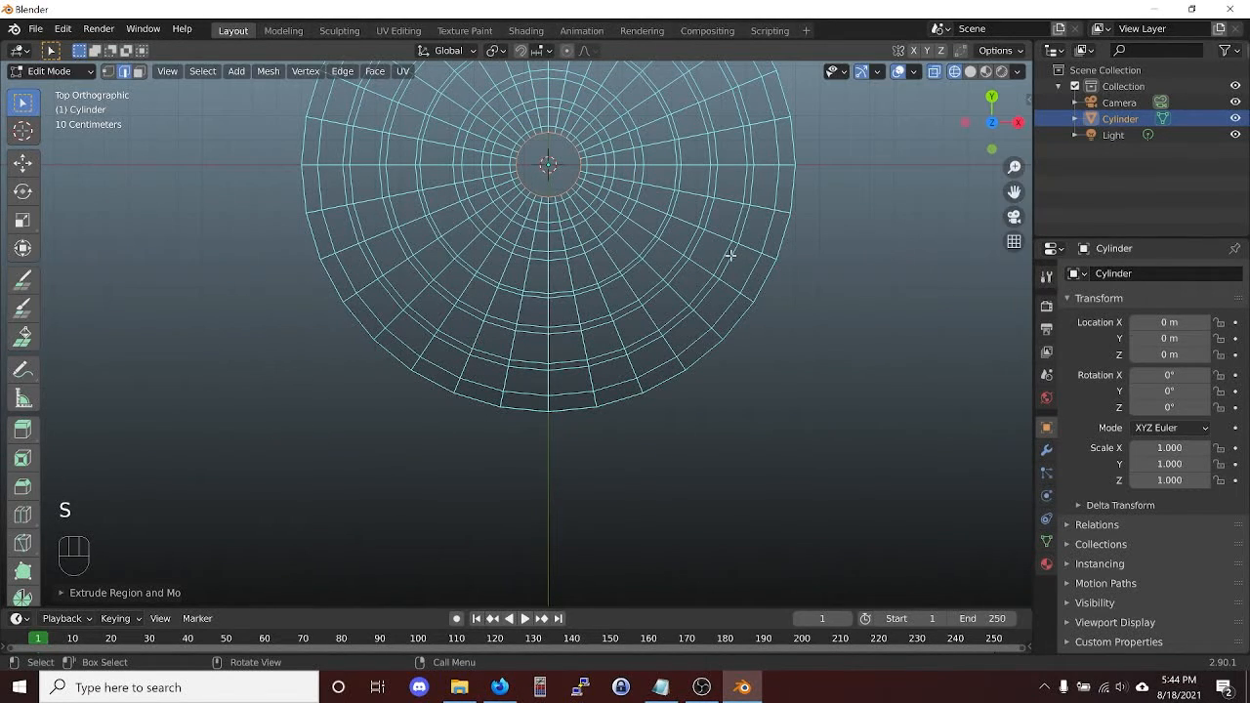
pyautogui.press('f')
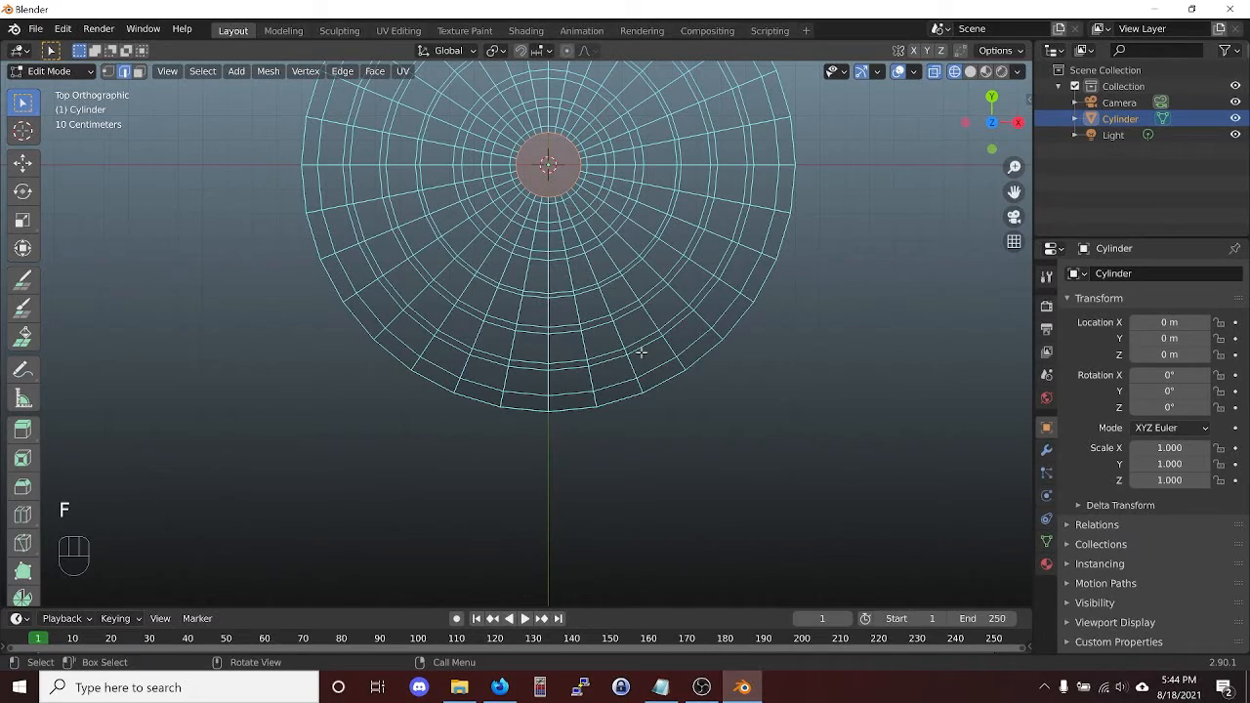
# Bevel the edge loop where the inner wall meets the inside floor, with a width of about 0.0286 m.
pyautogui.moveTo(492, 502); pyautogui.dragTo(516, 400, button='middle')
pyautogui.scroll(2, 495, 429)
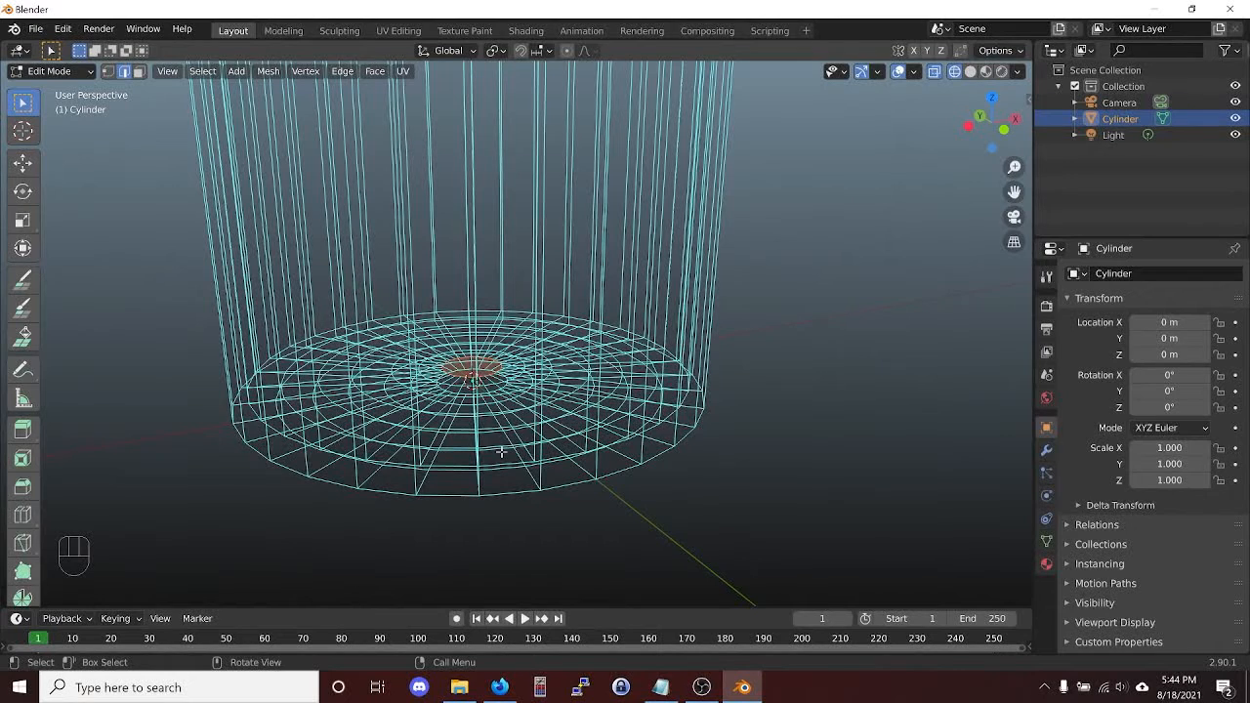
pyautogui.press('KP_1')
pyautogui.press('alt')
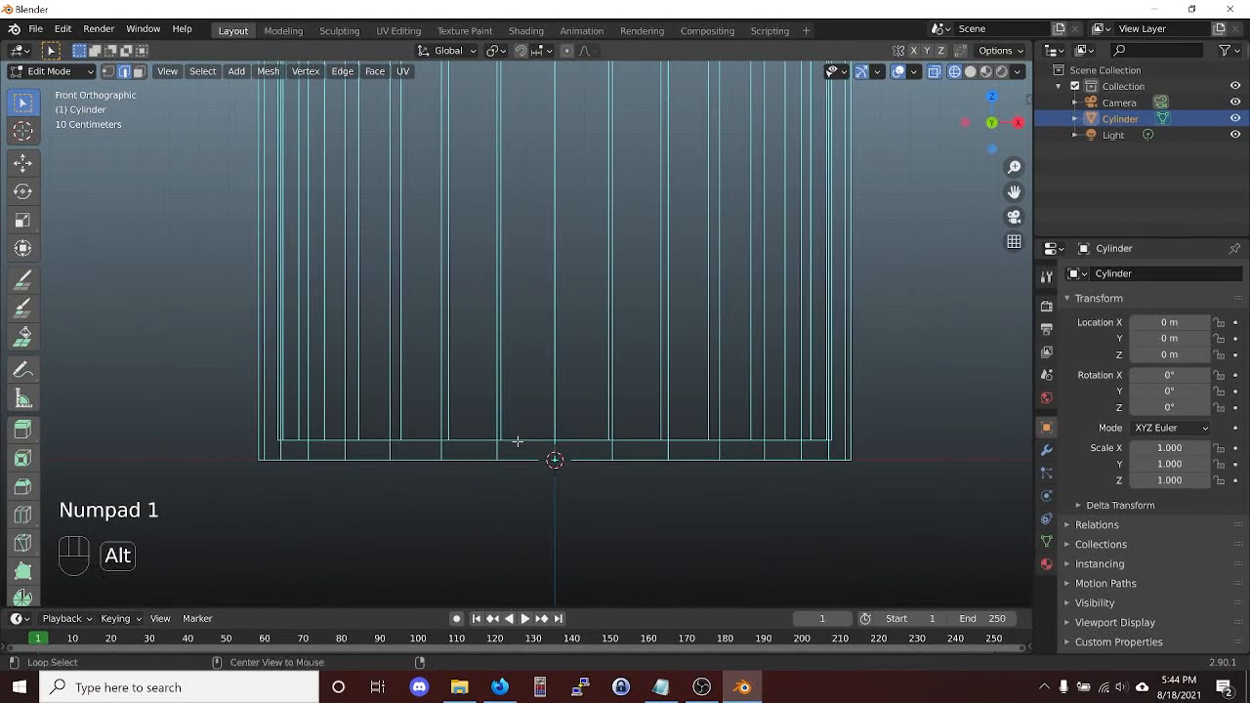
pyautogui.press('alt')
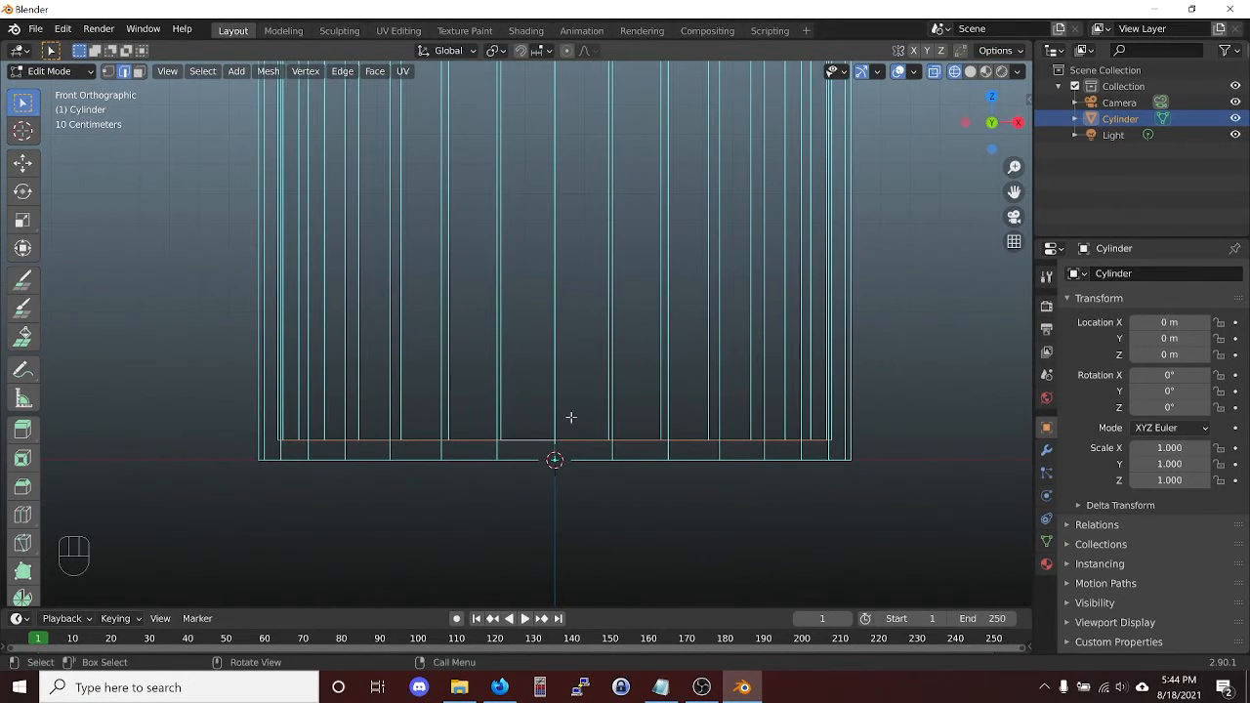
pyautogui.moveTo(569, 419); pyautogui.dragTo(577, 430, button='middle')
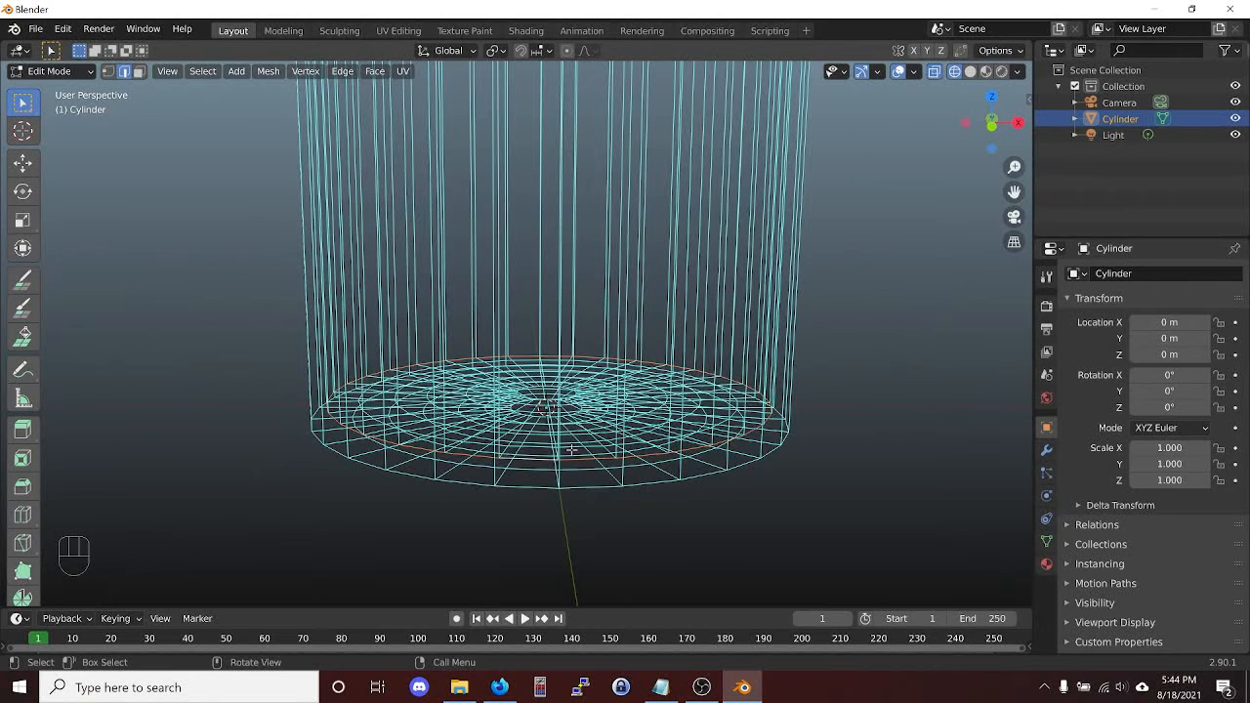
pyautogui.press('KP_1')
pyautogui.hotkey('ctrl', 'b')
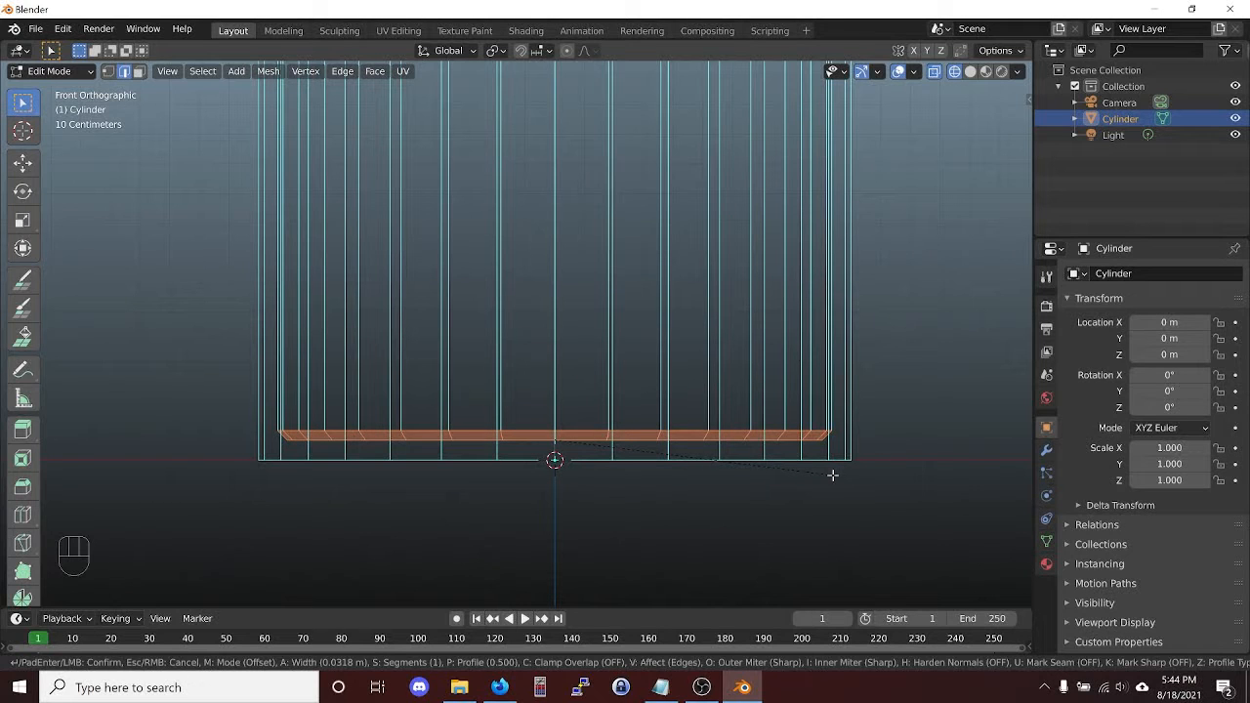
pyautogui.click(833, 474)
# Set the inside floor bevel to 3 segments and clear the selection.
pyautogui.click(125, 591)
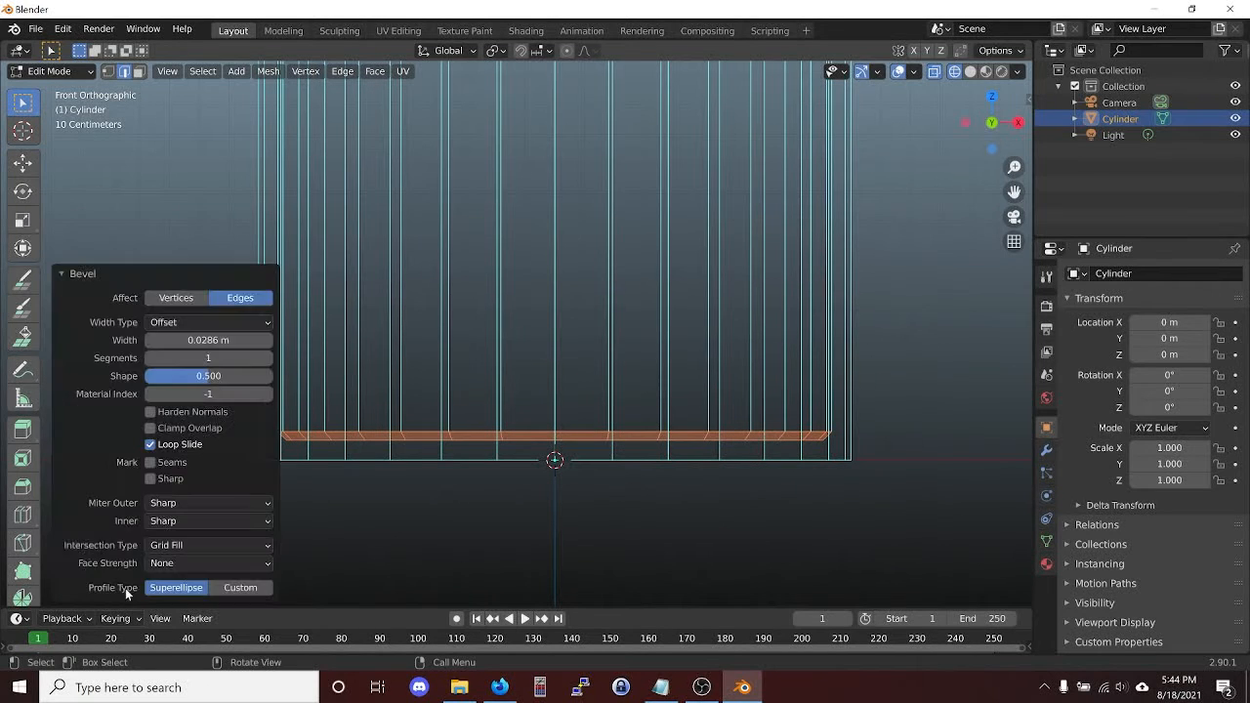
pyautogui.click(267, 359)
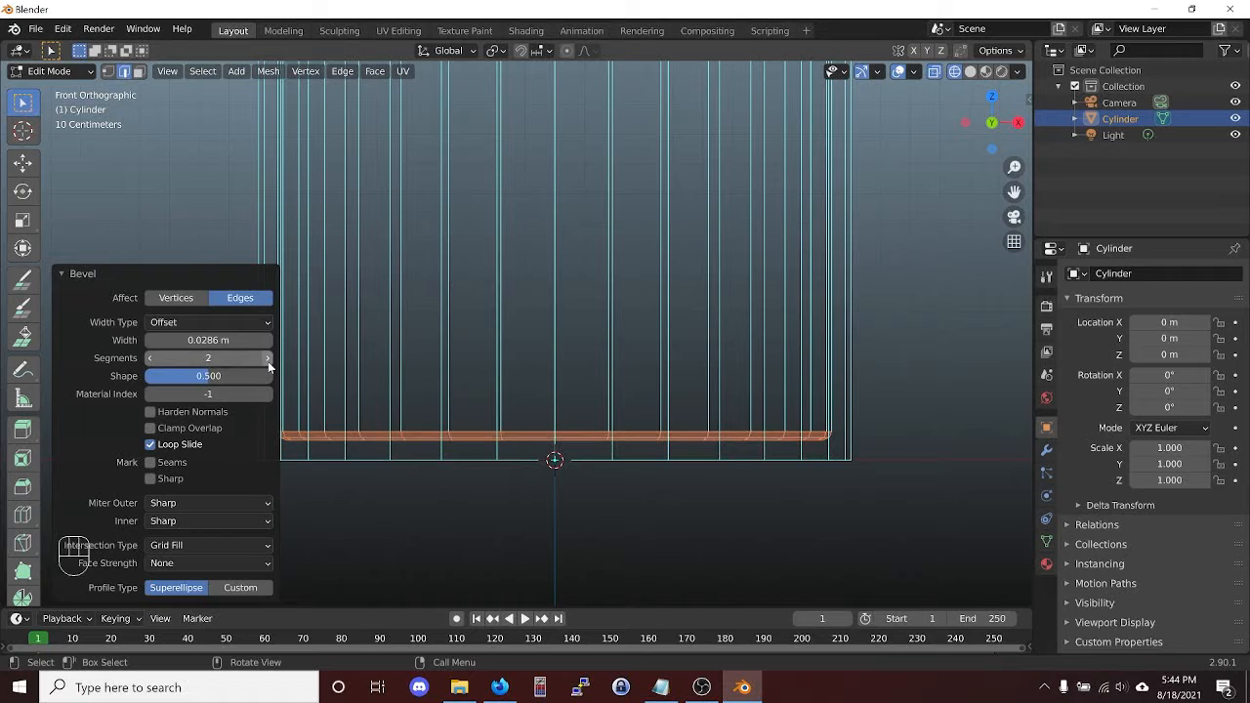
pyautogui.click(268, 358)
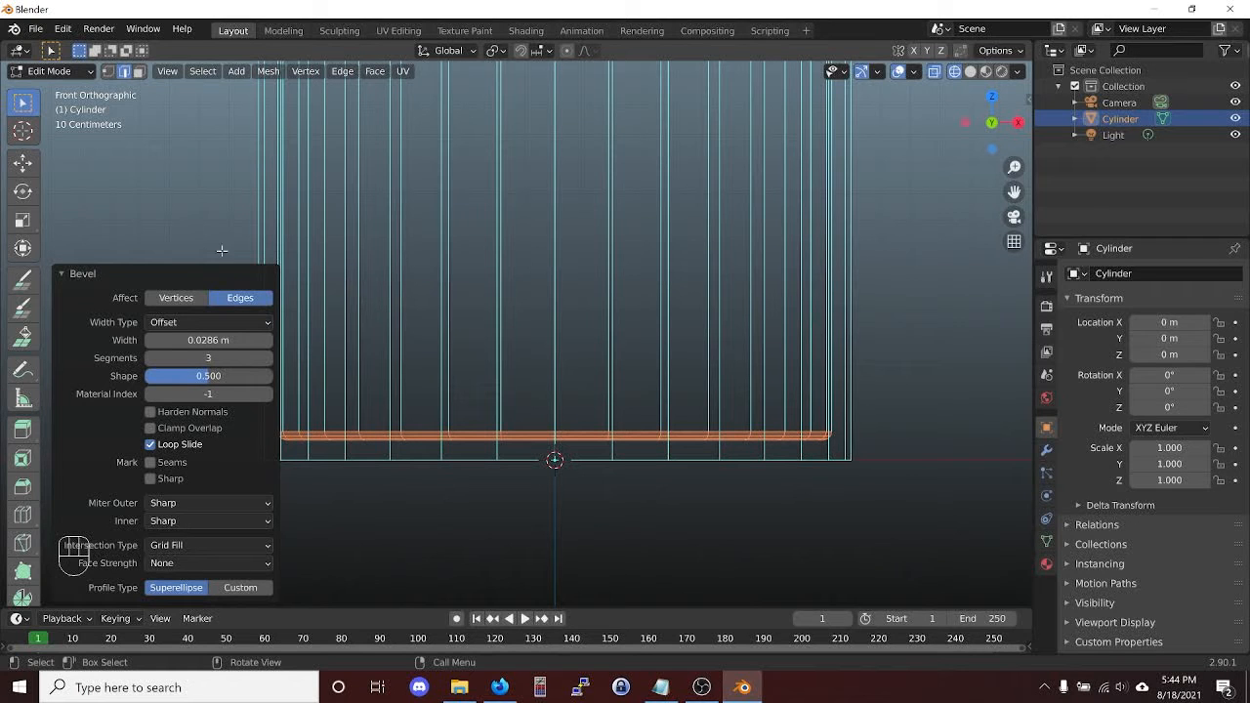
pyautogui.click(200, 217)
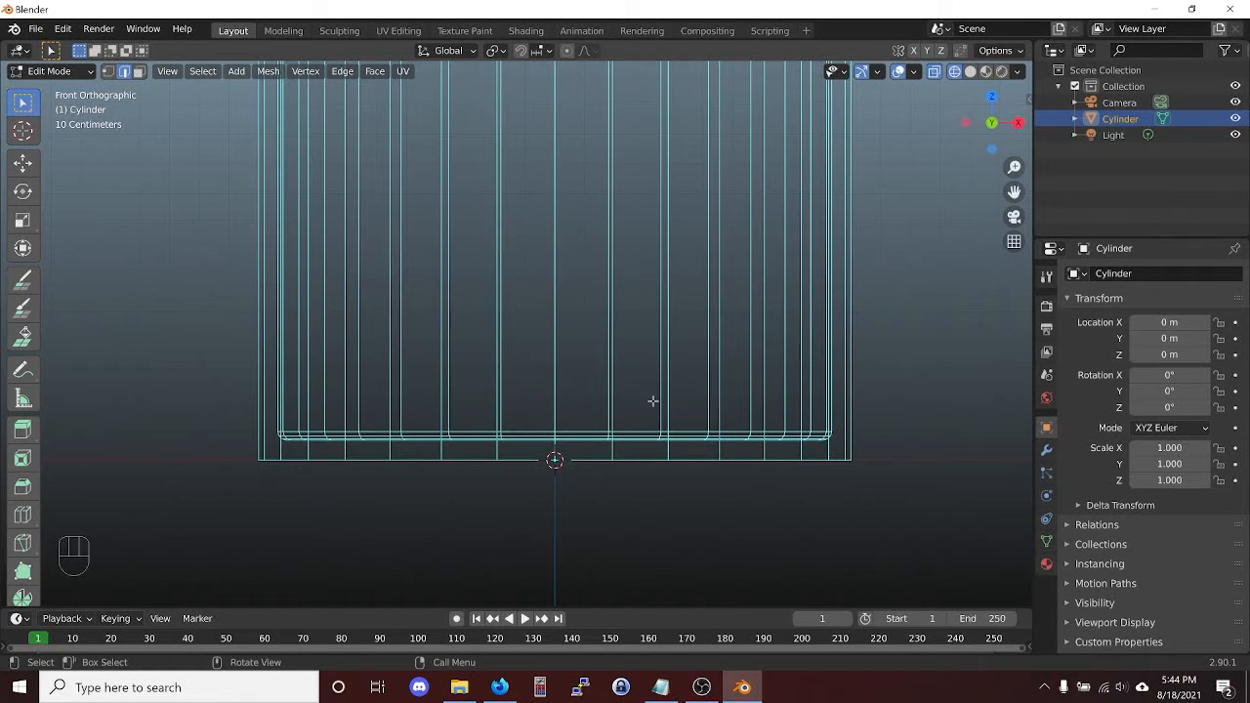
# Bevel the cup's outer bottom edge loop by about 0.0106 m with 3 segments.
pyautogui.keyDown('alt'); pyautogui.click(737, 460); pyautogui.keyUp('alt')
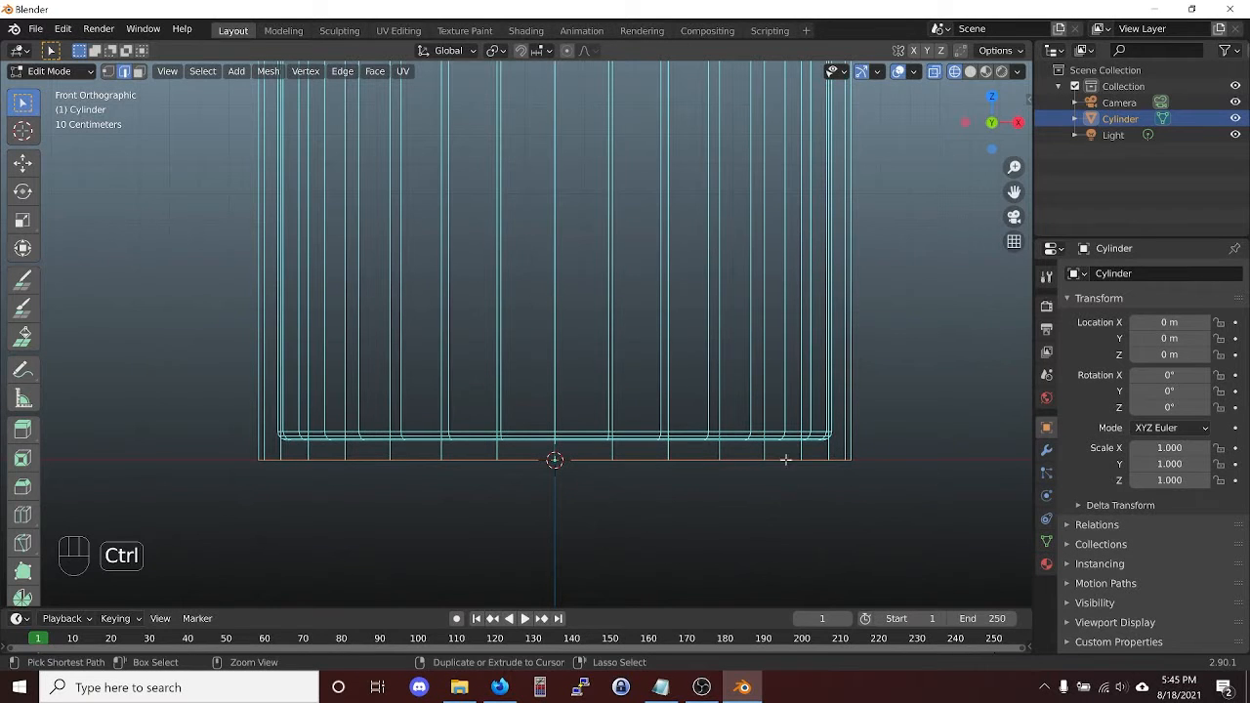
pyautogui.hotkey('ctrl', 'b')
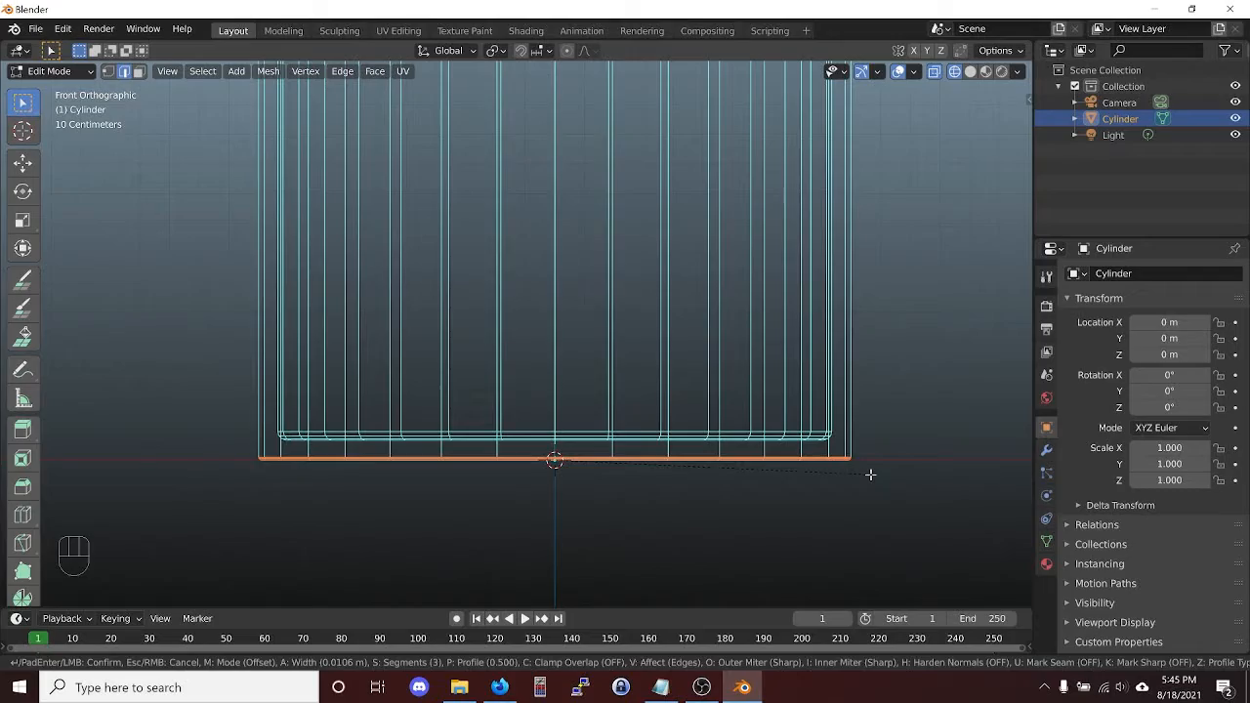
pyautogui.click(871, 474)
pyautogui.click(894, 447)
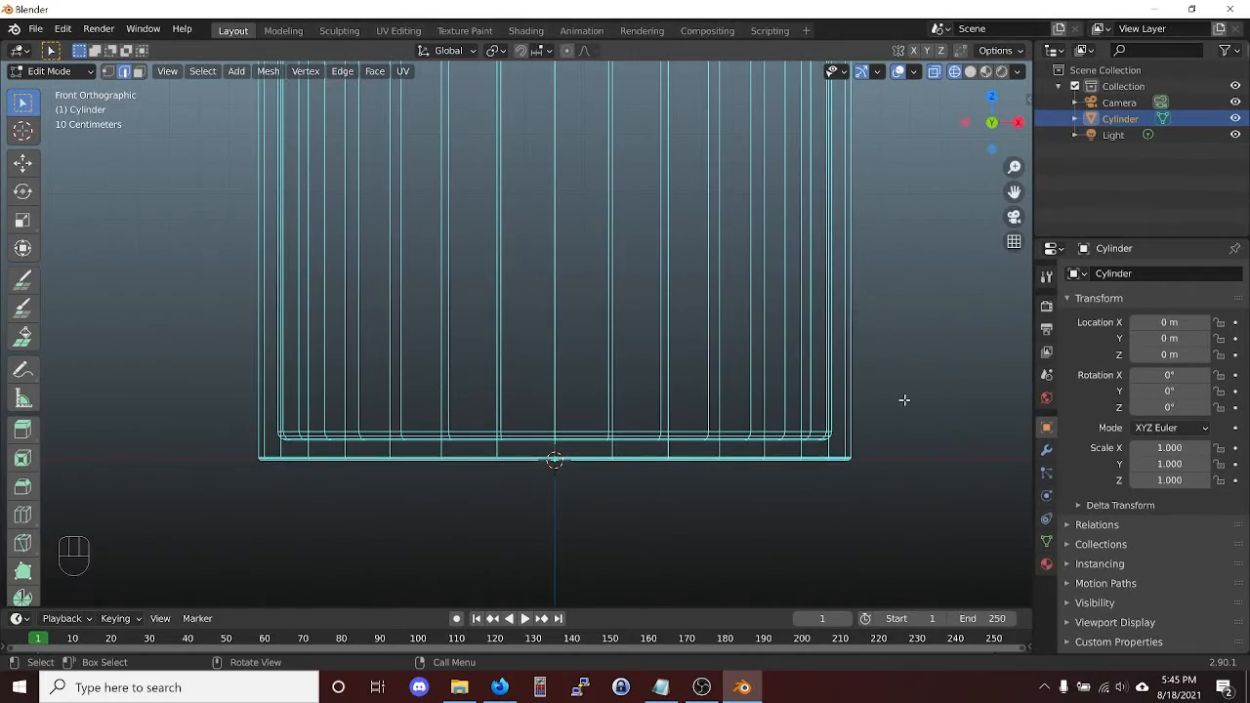
# Switch the viewport from wireframe to solid shading while staying in Edit Mode.
pyautogui.moveTo(905, 400)
pyautogui.mouseDown(button='middle')
pyautogui.moveTo(892, 465)
pyautogui.moveTo(899, 382)
pyautogui.mouseUp(button='middle')
pyautogui.press('Tab')
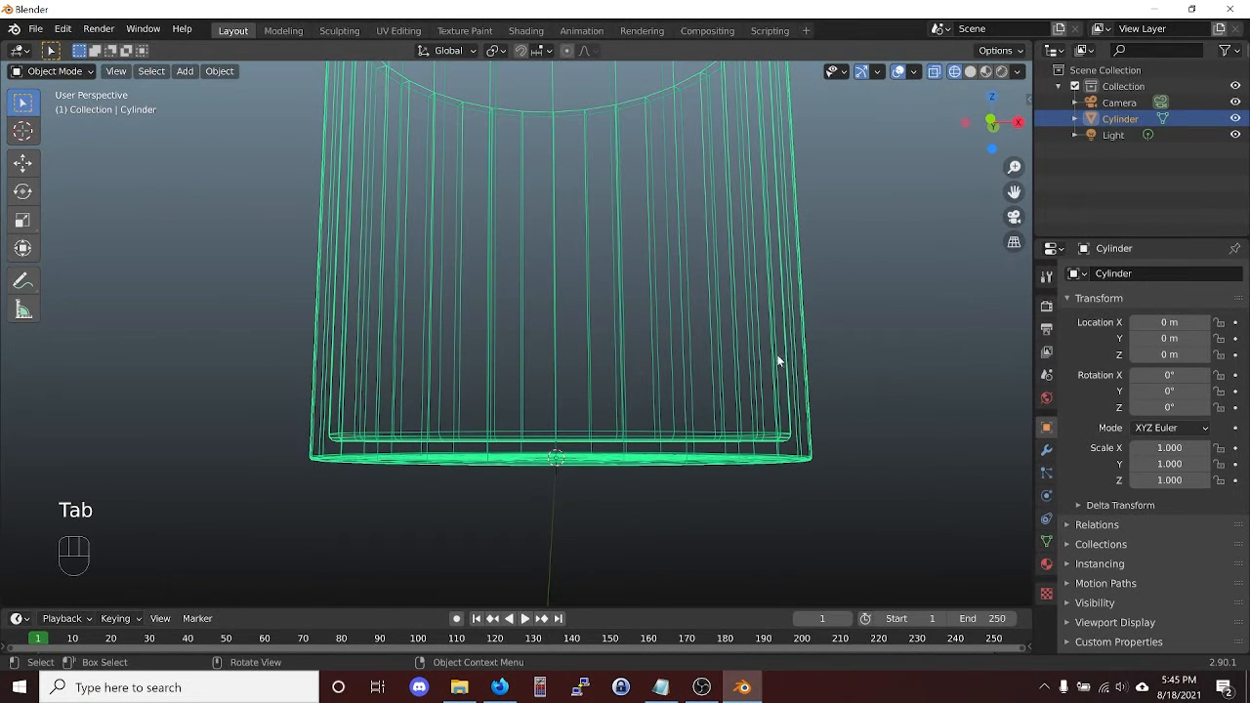
pyautogui.press('Tab')
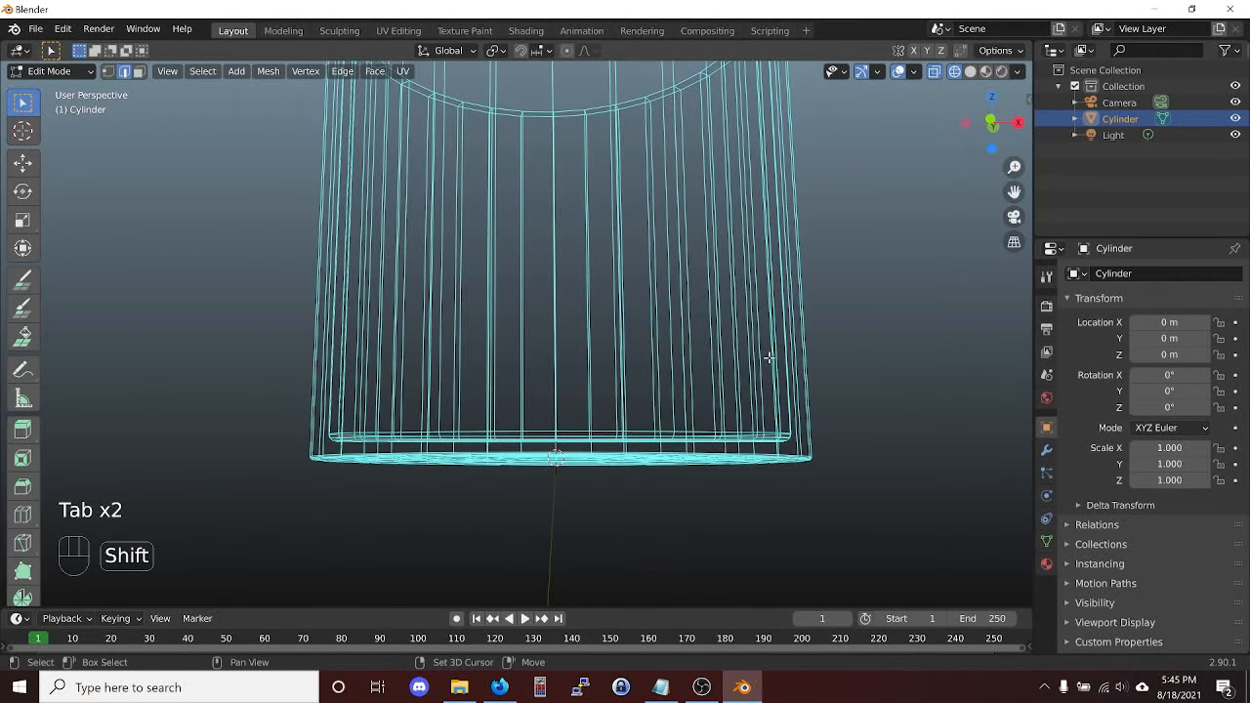
pyautogui.hotkey('shift', 'z')
pyautogui.scroll(-2, 840, 264)
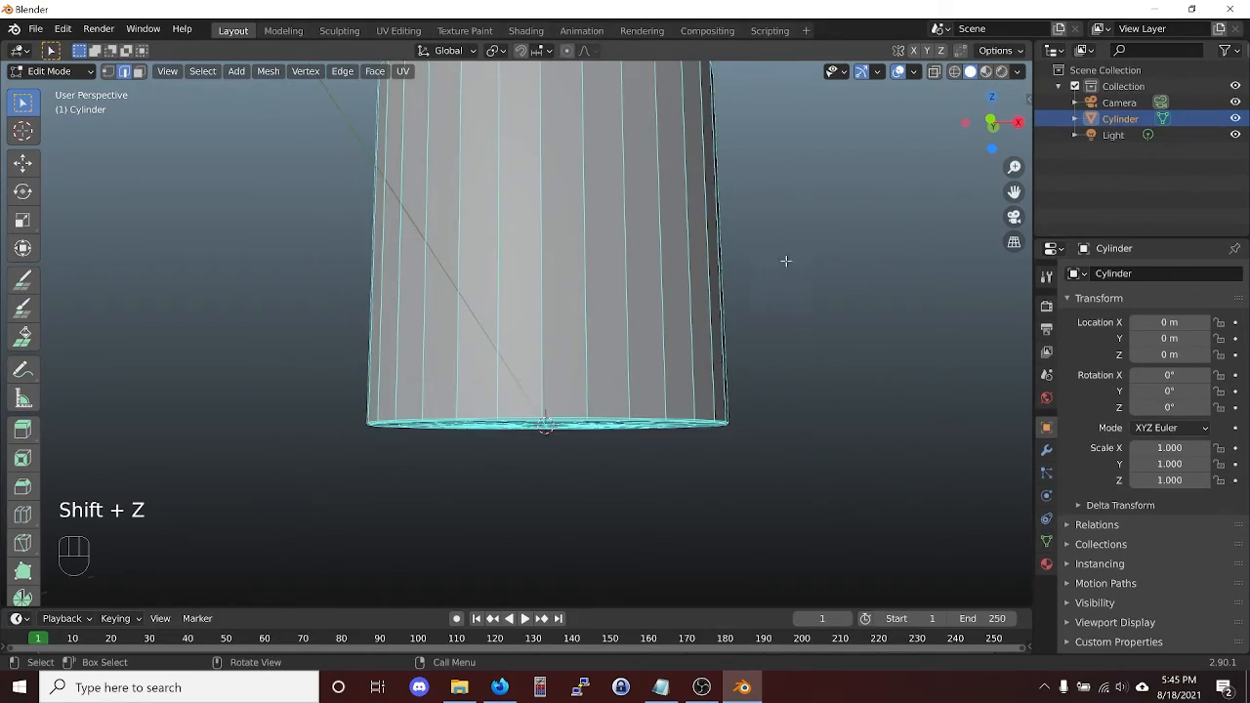
# Bevel the inner edge loop of the cup's top rim by about 0.04 m with 3 segments.
pyautogui.moveTo(785, 260); pyautogui.dragTo(717, 347, button='middle')
pyautogui.keyDown('shift'); pyautogui.moveTo(561, 185); pyautogui.dragTo(608, 364, button='middle'); pyautogui.keyUp('shift')
pyautogui.scroll(3, 611, 363)
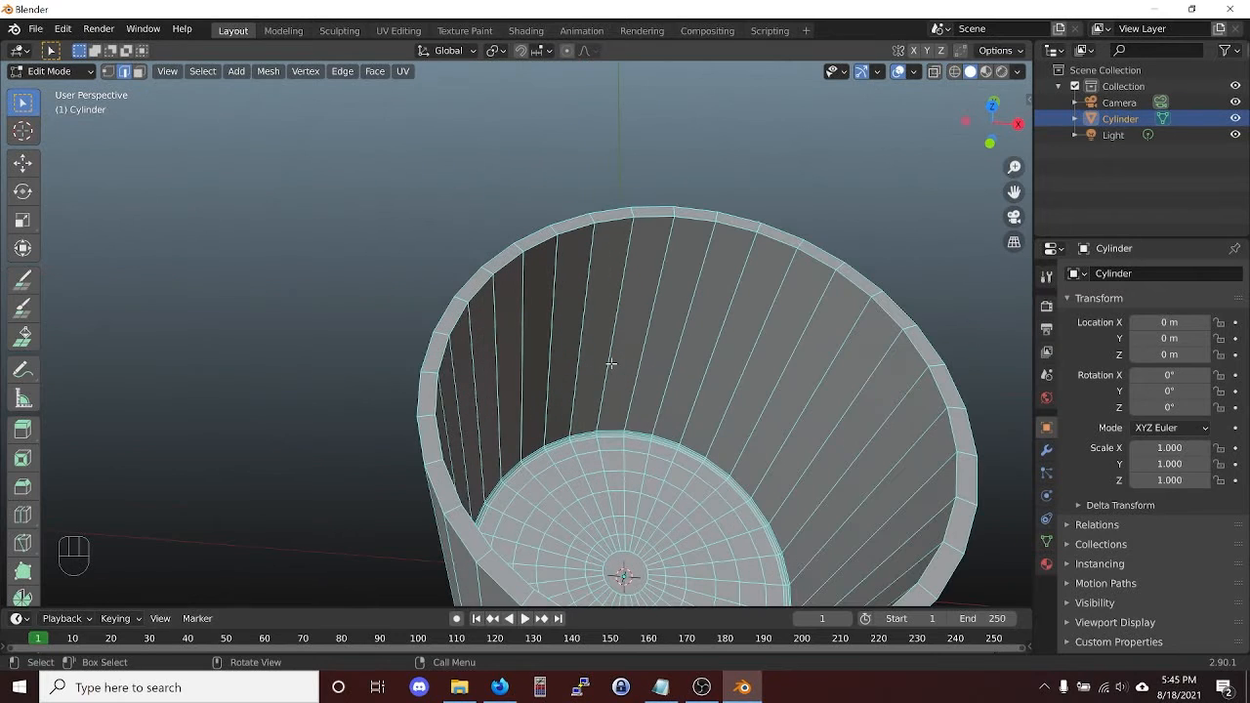
pyautogui.keyDown('alt'); pyautogui.click(456, 318); pyautogui.keyUp('alt')
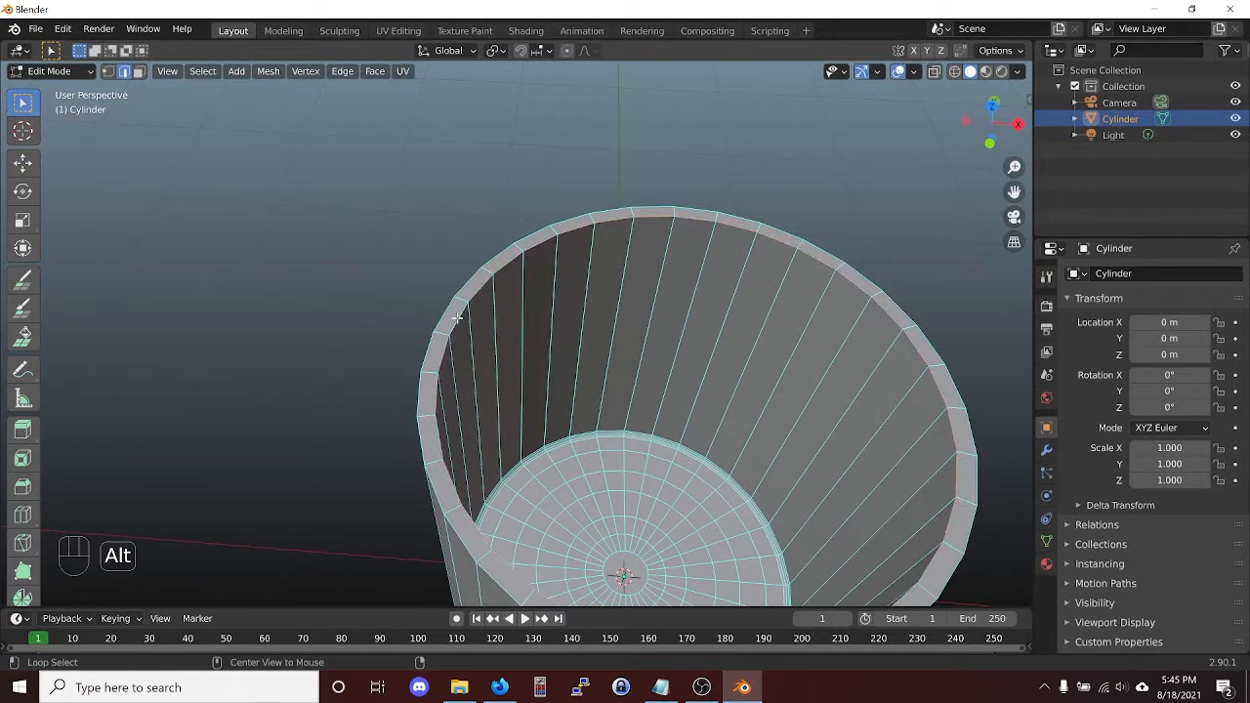
pyautogui.hotkey('ctrl', 'b')
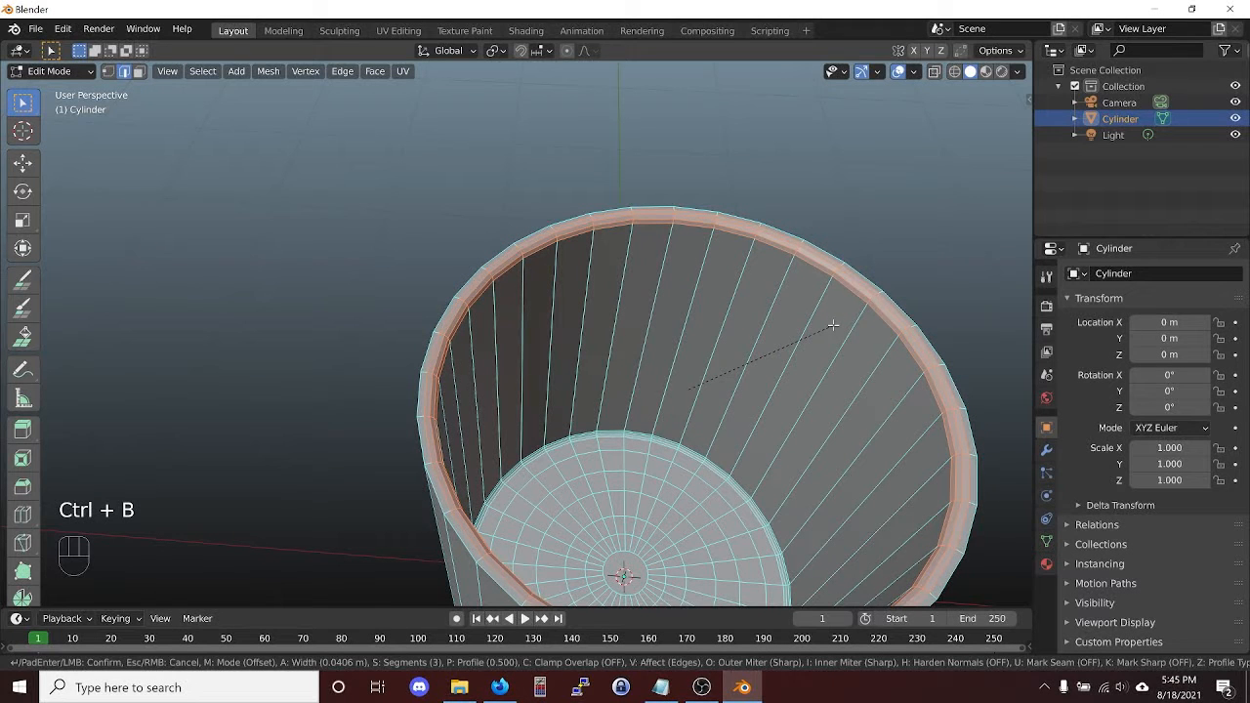
pyautogui.click(833, 325)
pyautogui.click(455, 203)
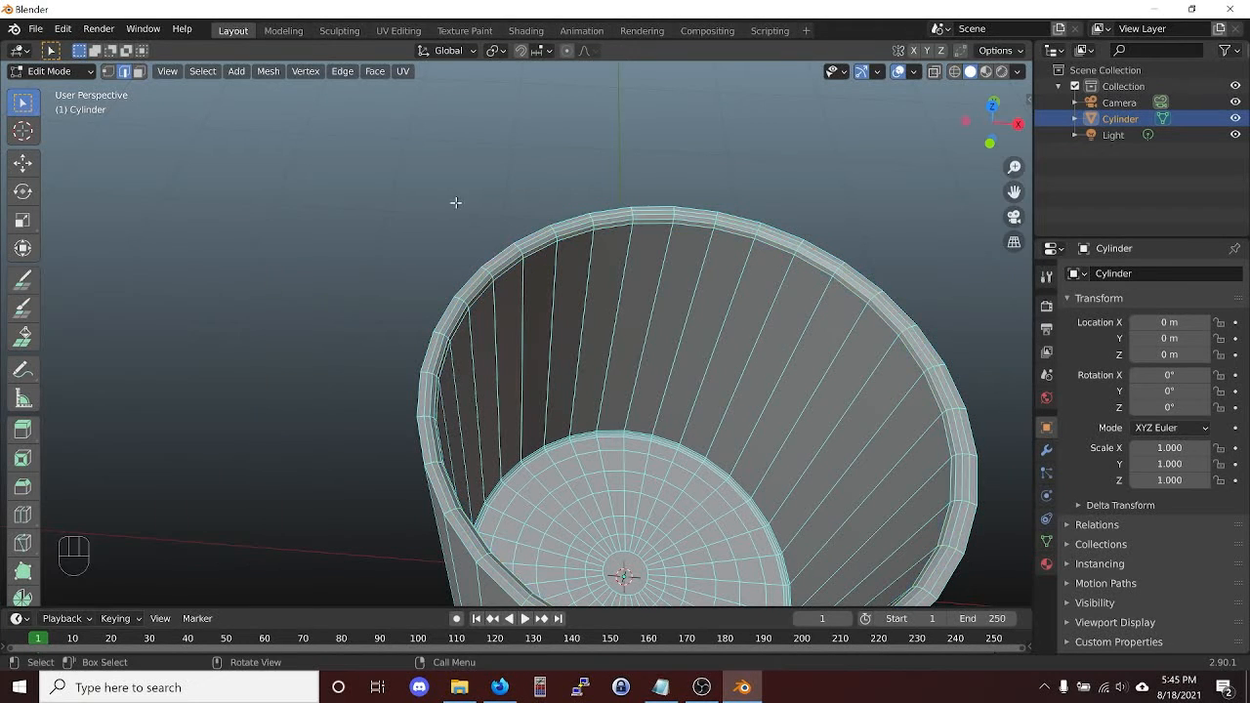
# Add 8 evenly spaced horizontal loop cuts around the cup's outer wall without sliding them.
pyautogui.moveTo(546, 325); pyautogui.dragTo(788, 251, button='middle')
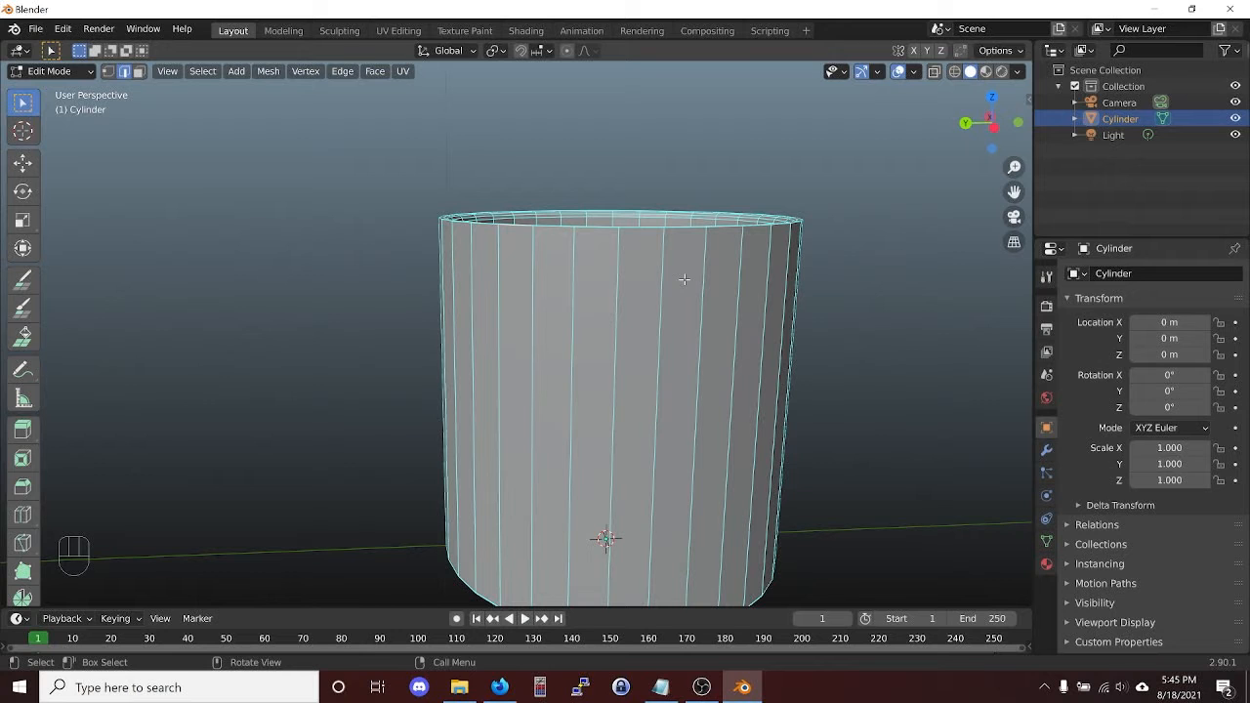
pyautogui.moveTo(643, 400); pyautogui.dragTo(672, 389, button='middle')
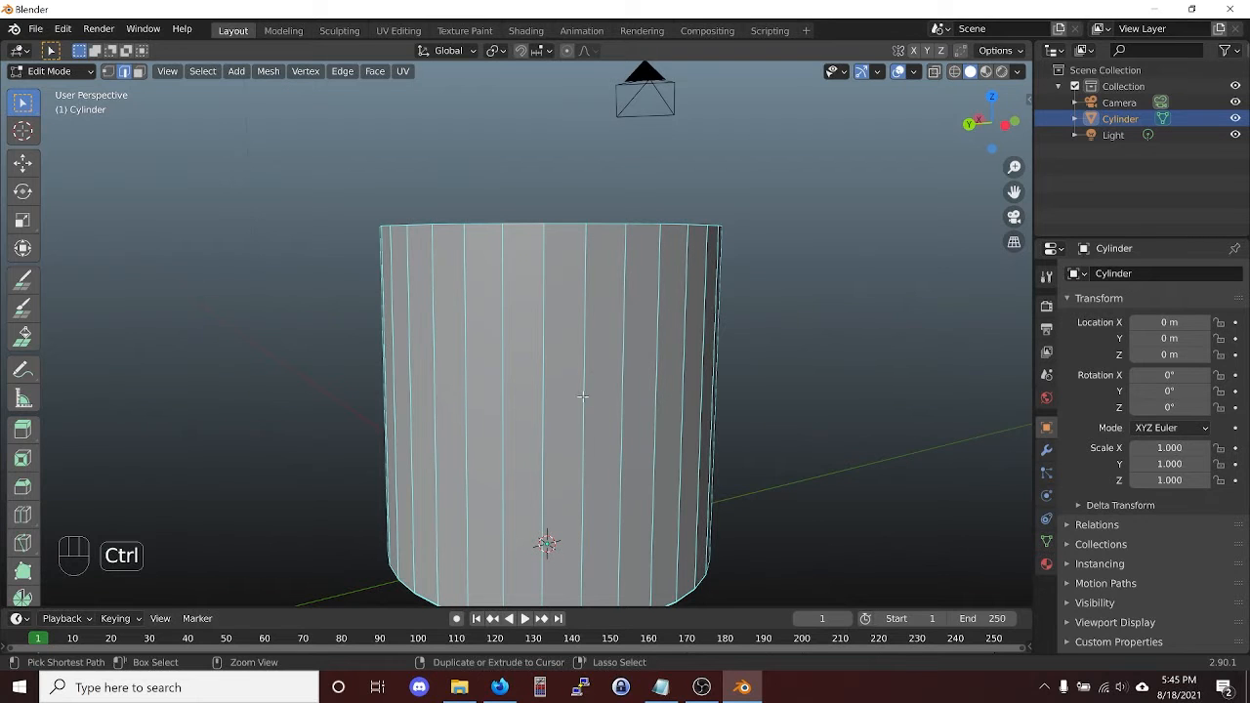
pyautogui.hotkey('ctrl', 'r')
pyautogui.scroll(4, 582, 396)
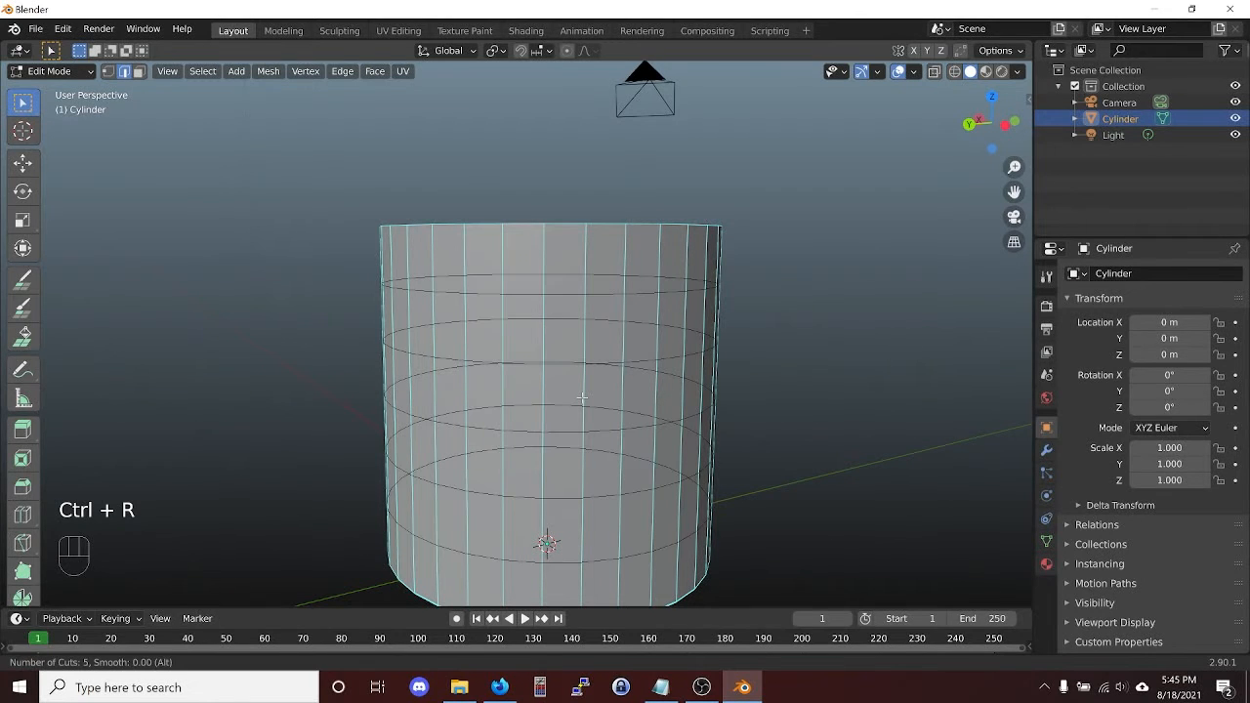
pyautogui.scroll(2, 582, 397)
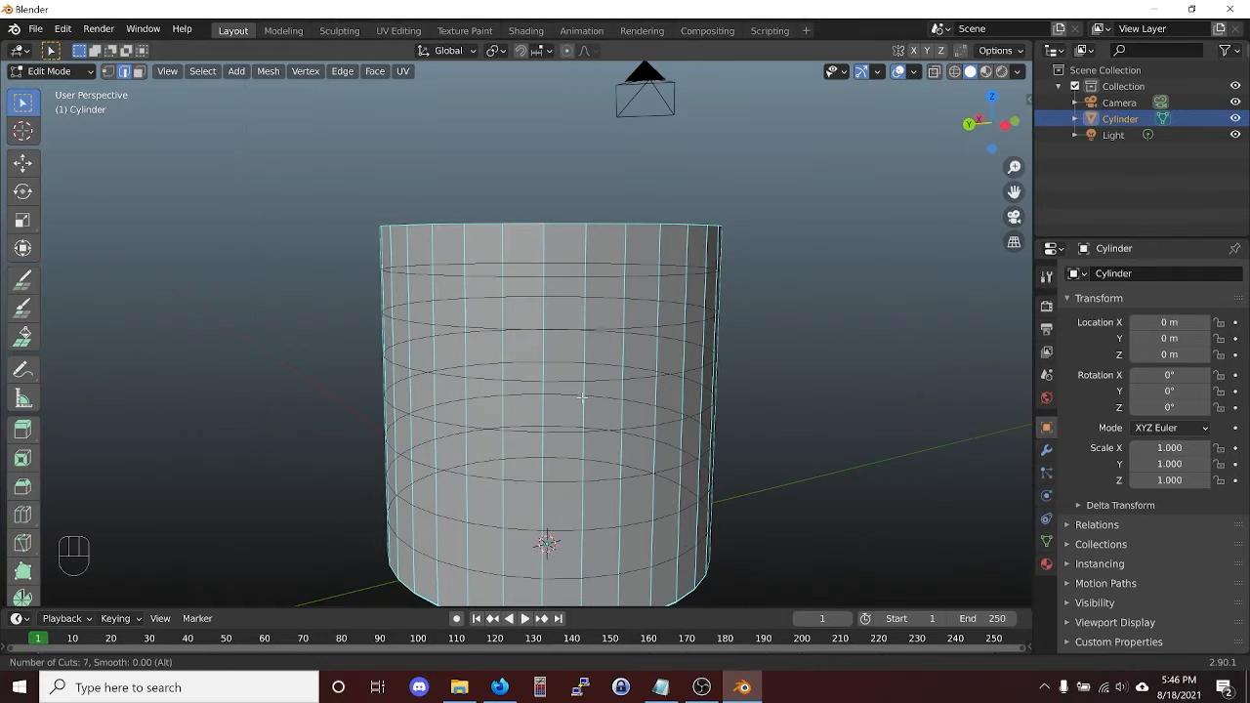
pyautogui.click(582, 396)
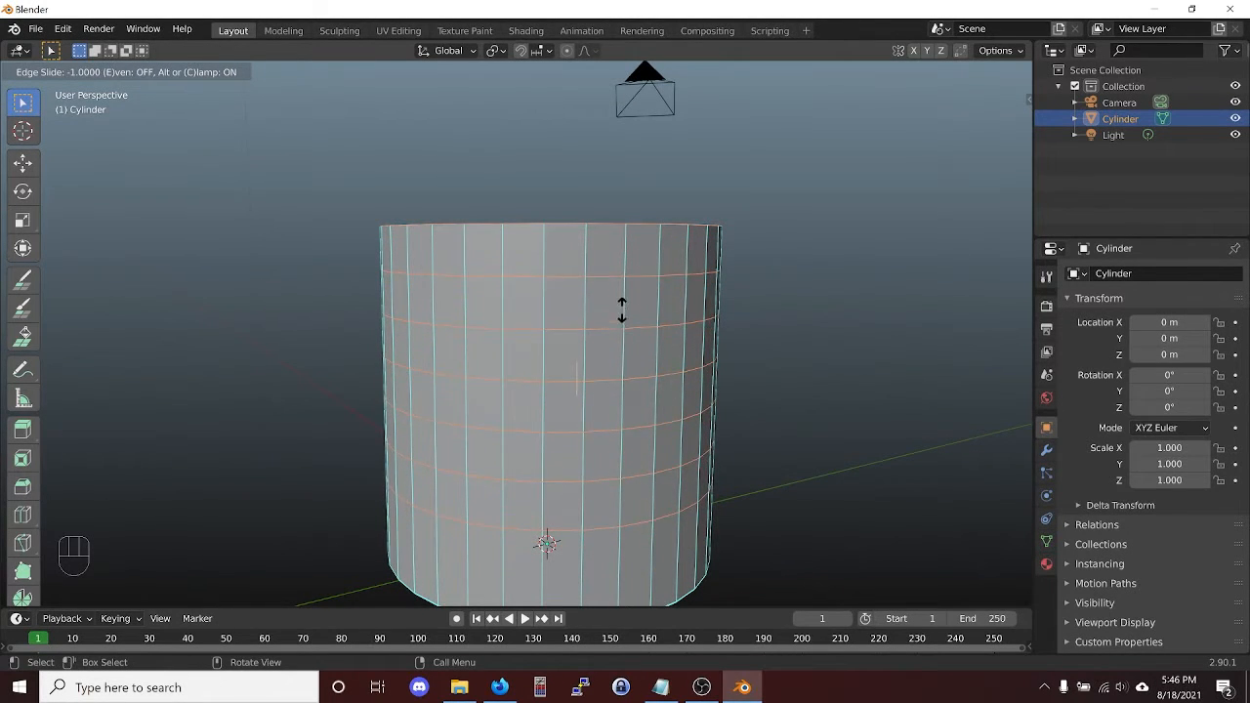
pyautogui.press('Escape')
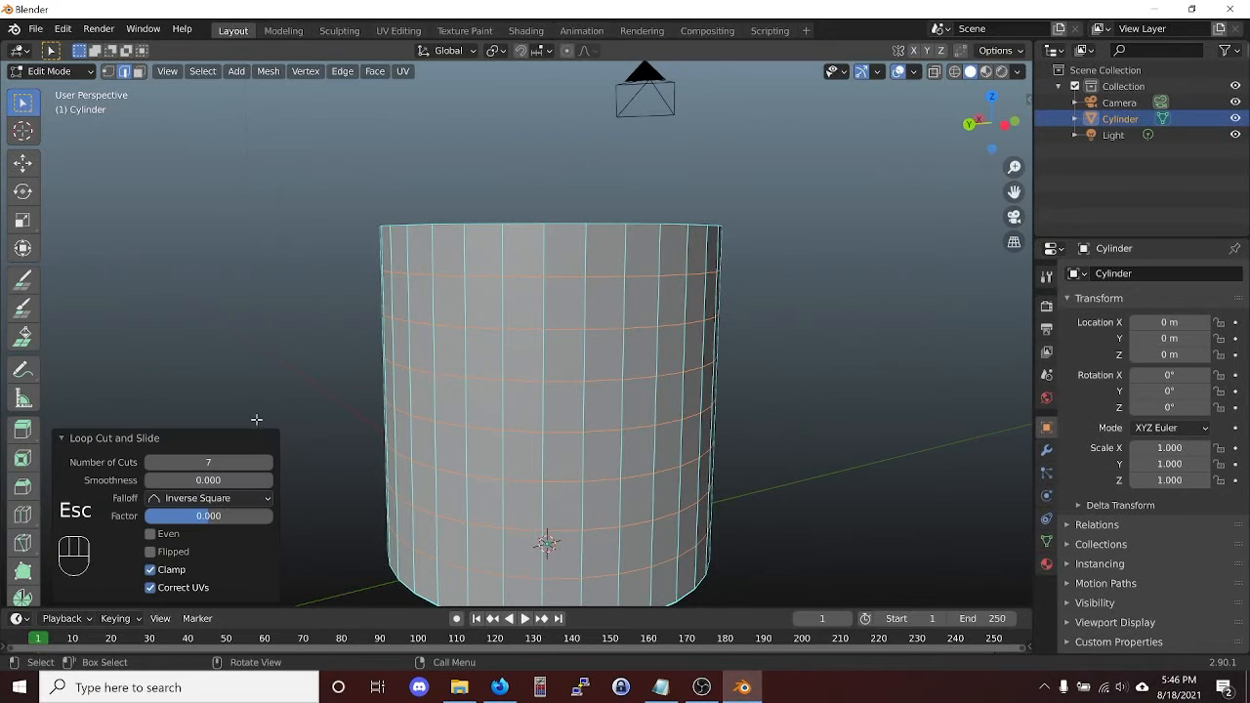
pyautogui.click(268, 463)
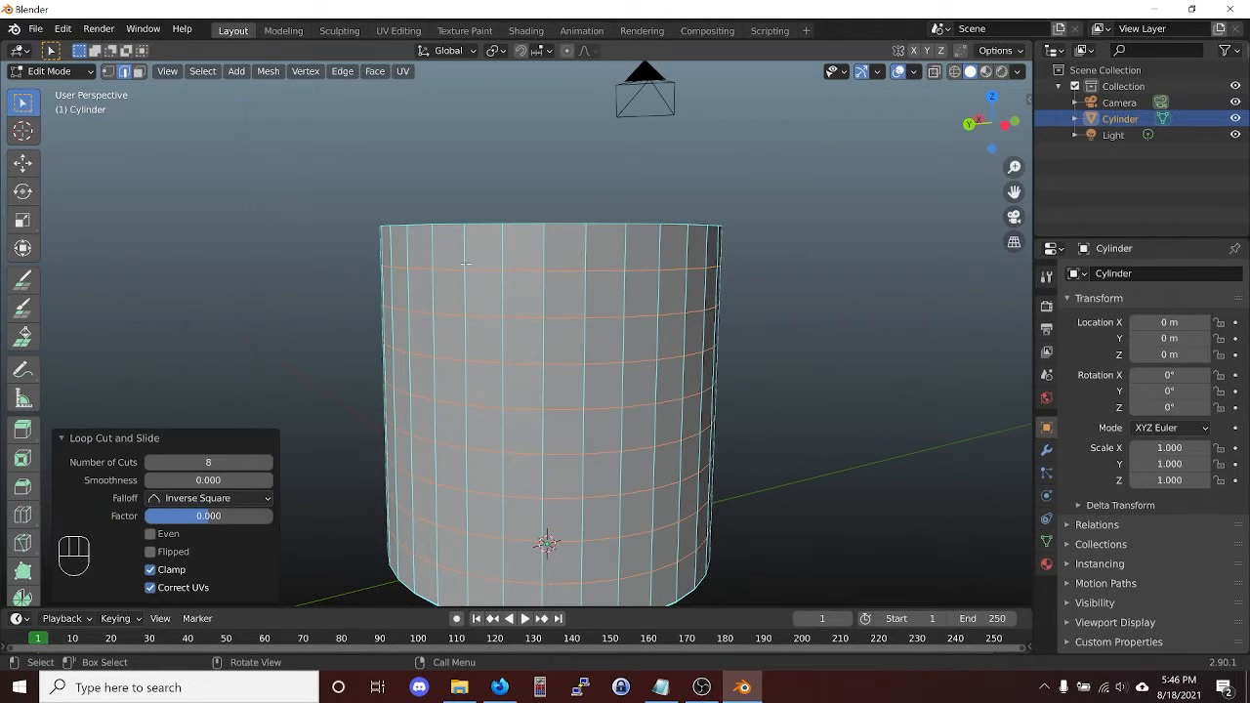
pyautogui.click(776, 333)
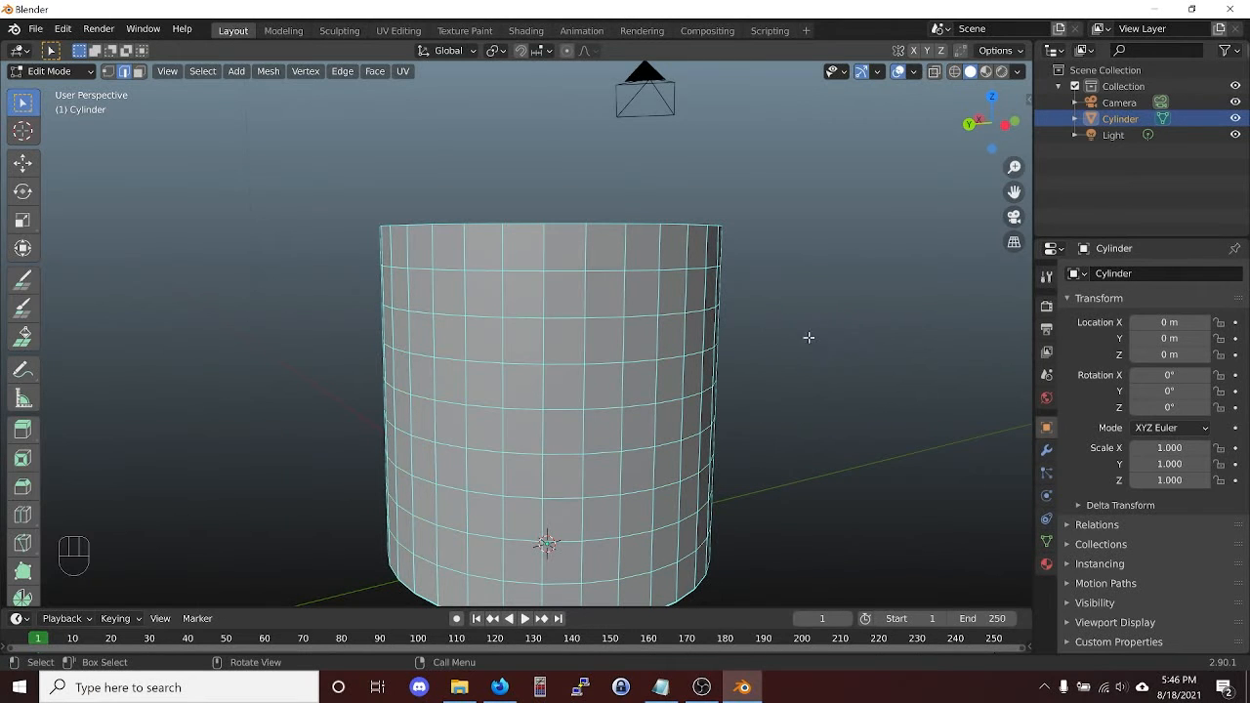
# Switch to face selection and select one outer wall face directly below the rim.
pyautogui.moveTo(809, 337); pyautogui.dragTo(728, 431, button='middle')
pyautogui.moveTo(619, 509); pyautogui.dragTo(642, 463, button='middle')
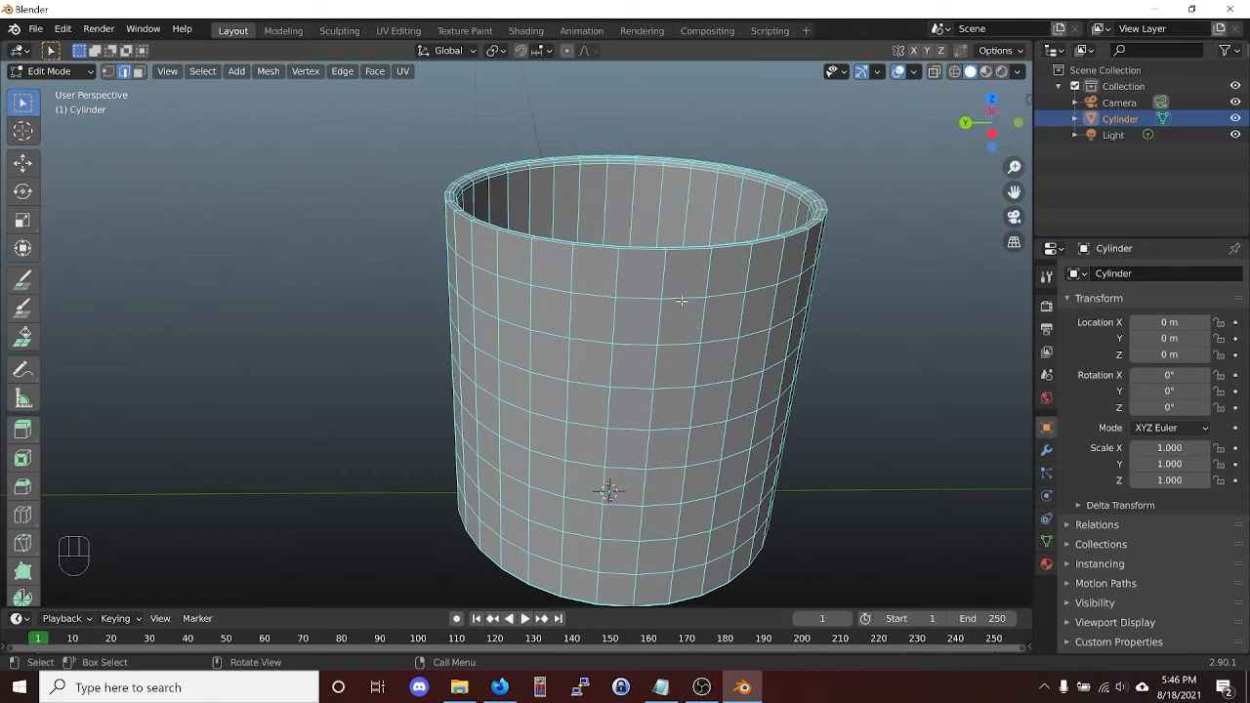
pyautogui.press('1')
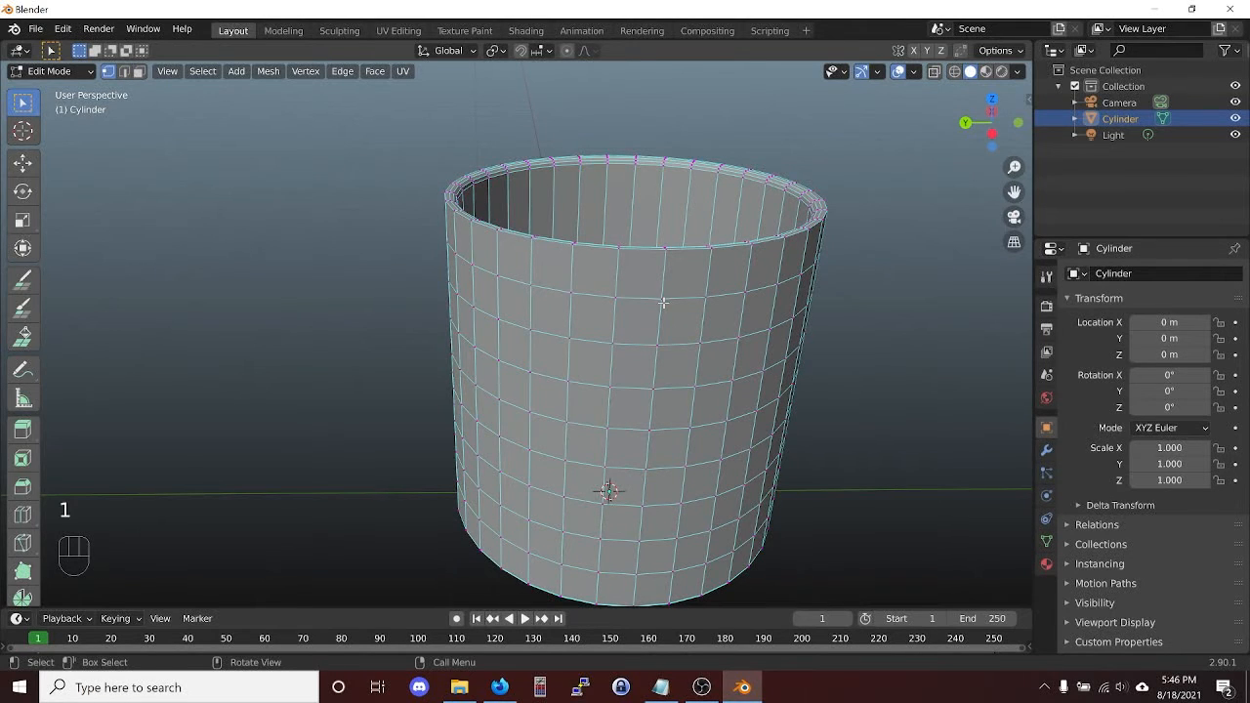
pyautogui.press('2')
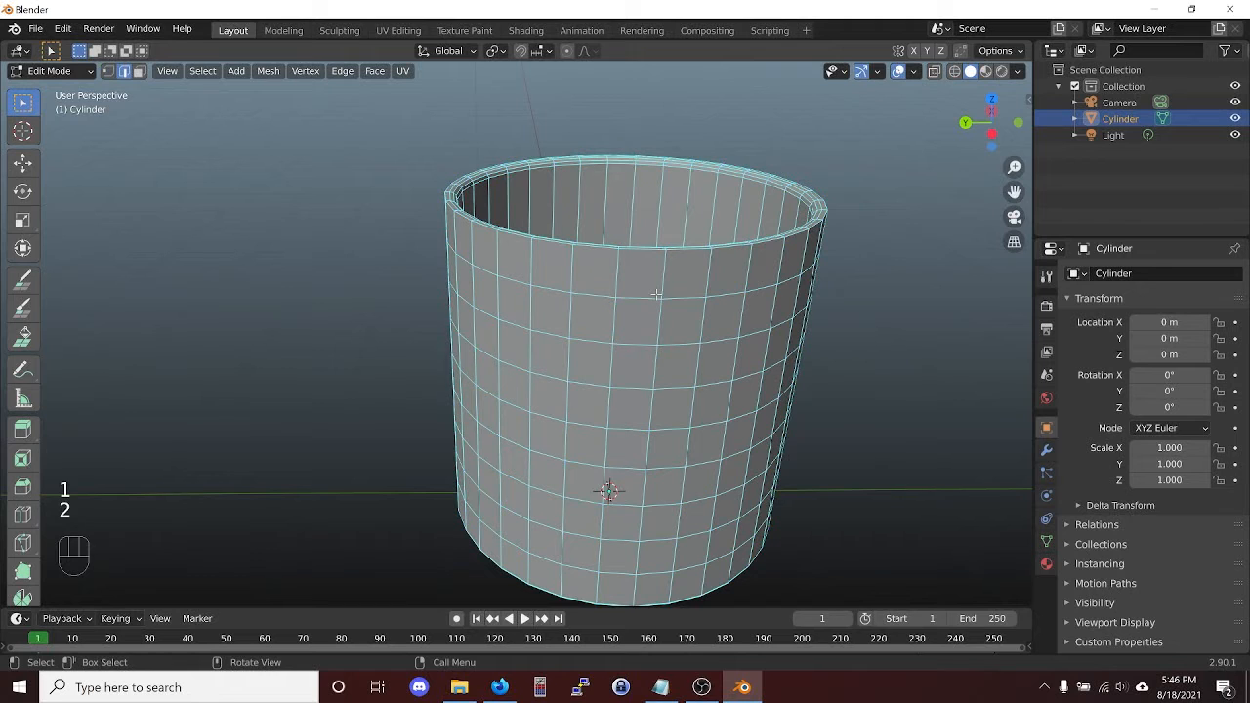
pyautogui.press('3')
pyautogui.click(655, 293)
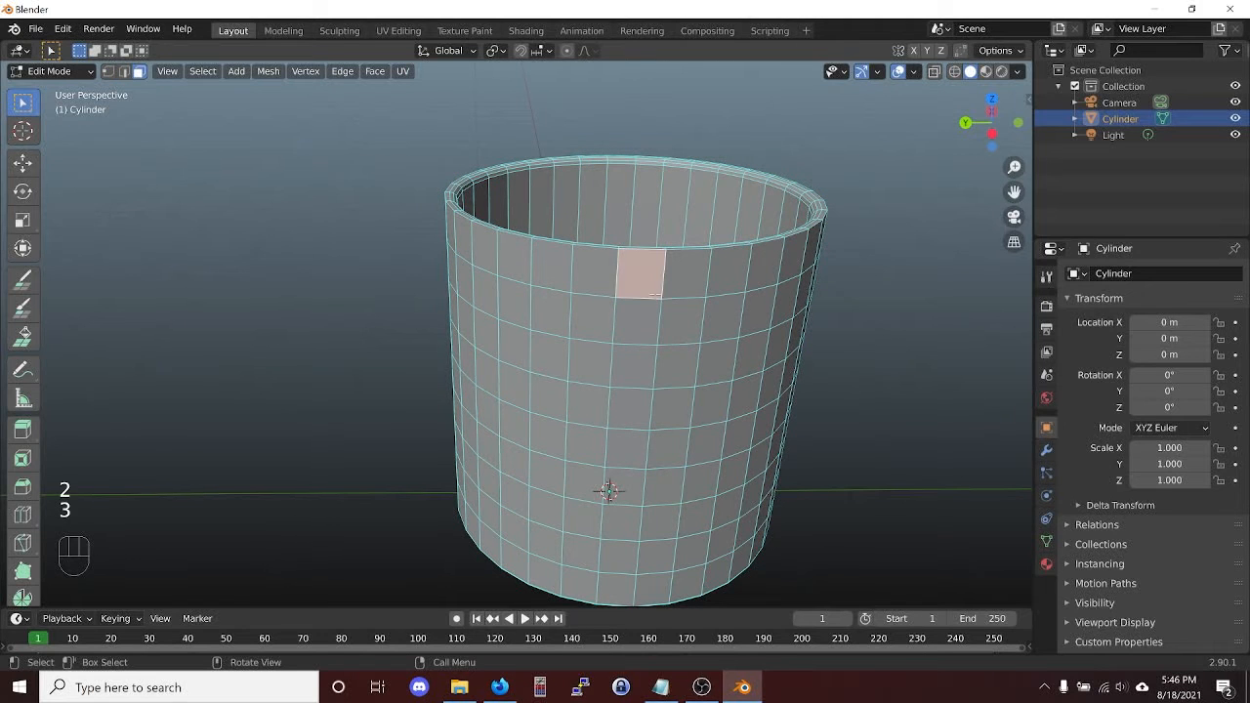
# Select a 2×2 block of outer wall faces below the rim and another aligned beneath it at the base, and subdivide both with one cut.
pyautogui.keyDown('shift'); pyautogui.click(672, 284); pyautogui.keyUp('shift')
pyautogui.keyDown('shift'); pyautogui.click(674, 320); pyautogui.keyUp('shift')
pyautogui.keyDown('shift'); pyautogui.click(654, 322); pyautogui.keyUp('shift')
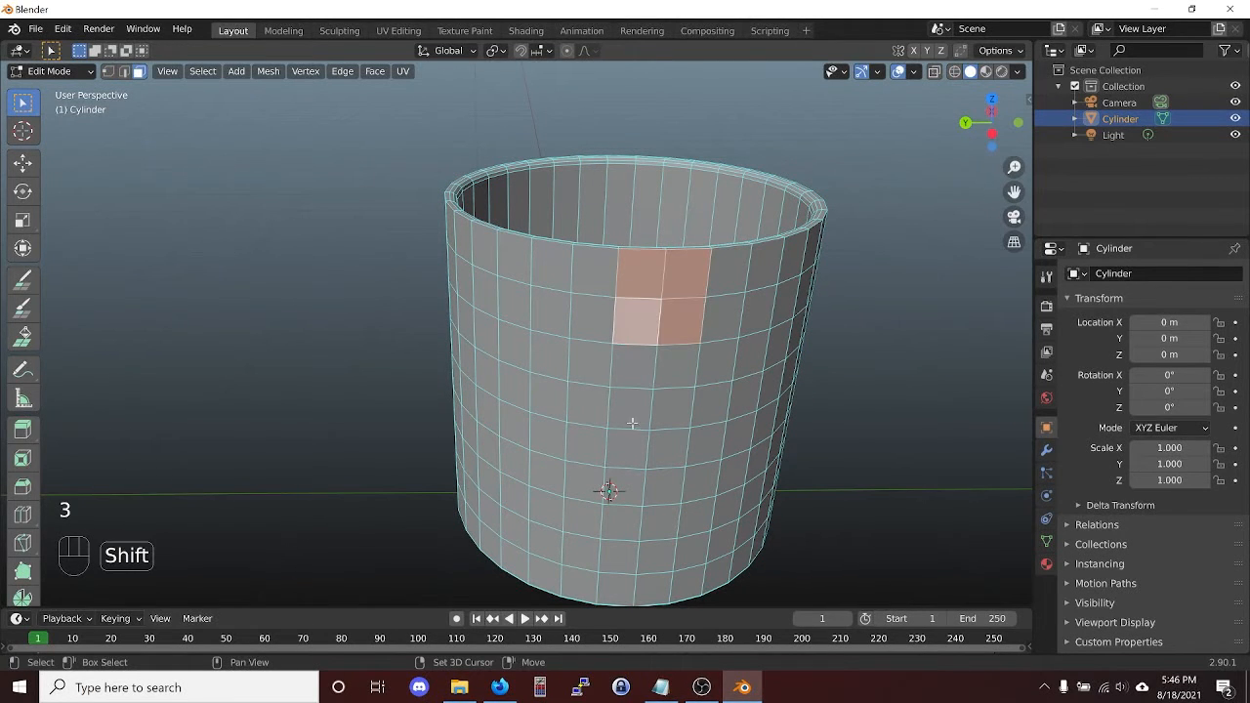
pyautogui.keyDown('shift'); pyautogui.click(657, 557); pyautogui.keyUp('shift')
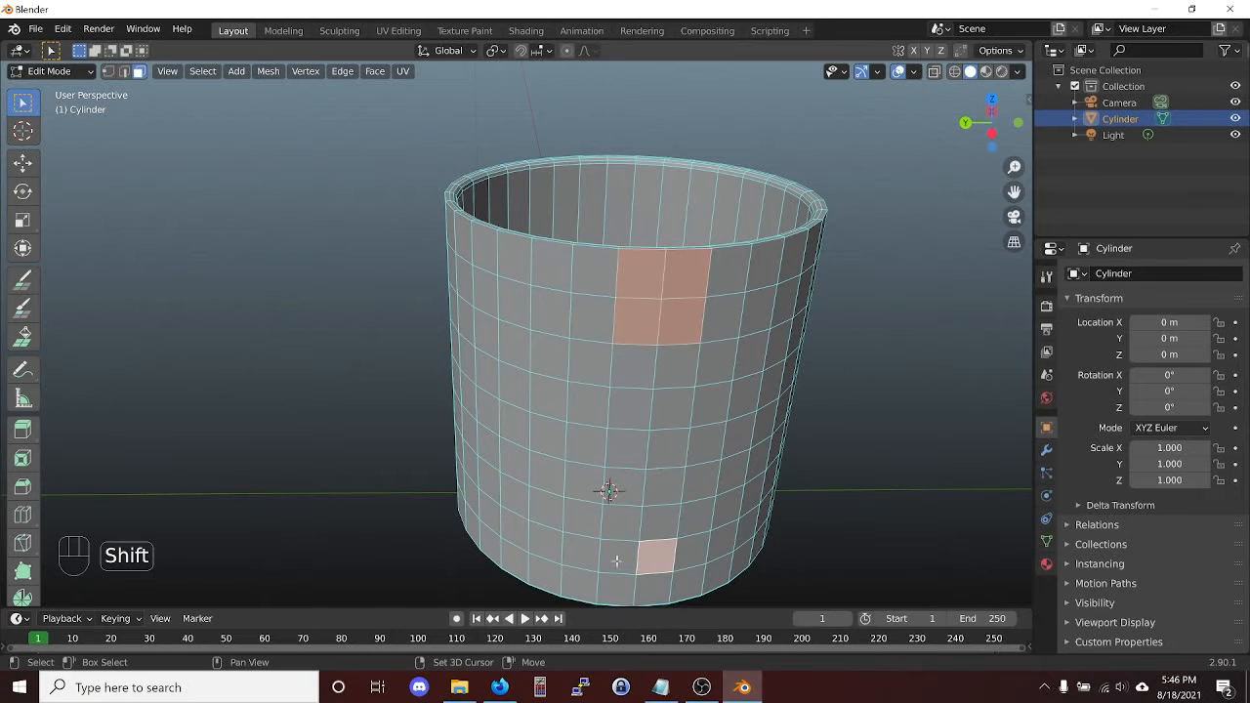
pyautogui.keyDown('shift'); pyautogui.click(618, 558); pyautogui.keyUp('shift')
pyautogui.keyDown('shift'); pyautogui.click(615, 587); pyautogui.keyUp('shift')
pyautogui.keyDown('shift'); pyautogui.click(654, 588); pyautogui.keyUp('shift')
pyautogui.rightClick(663, 289)
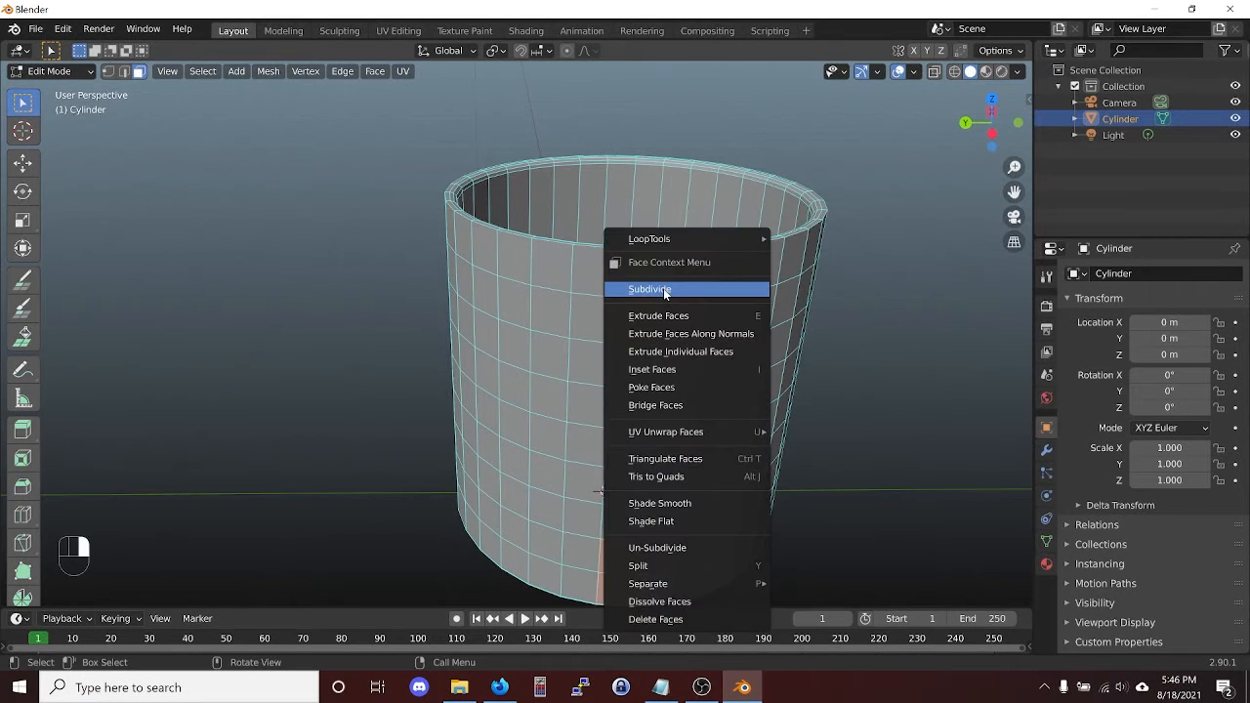
pyautogui.click(663, 289)
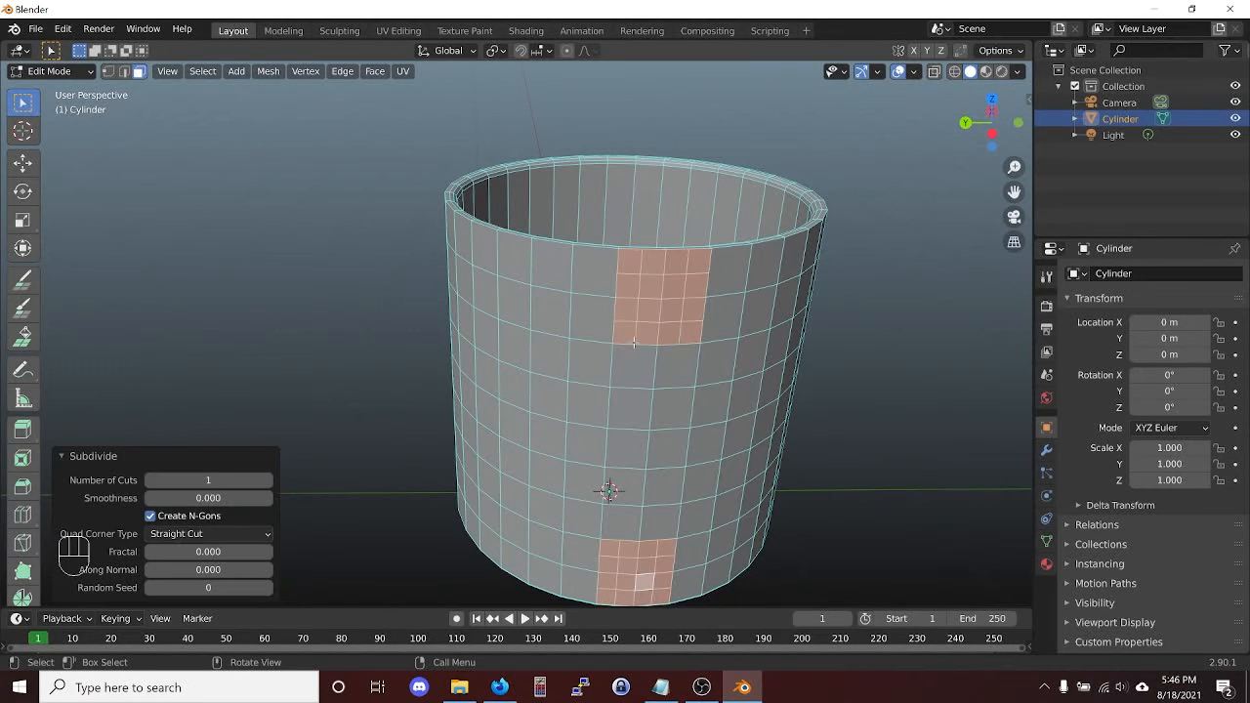
pyautogui.click(661, 295)
pyautogui.press('1')
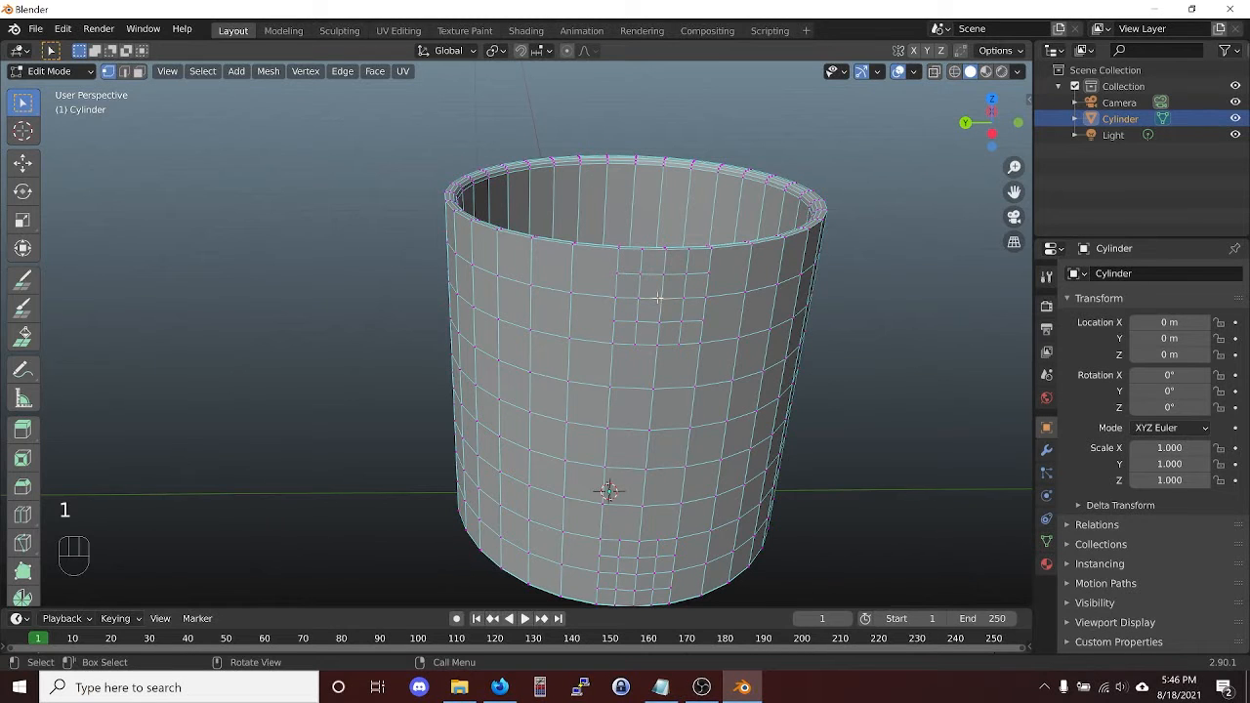
pyautogui.press('shift')
pyautogui.press('2')
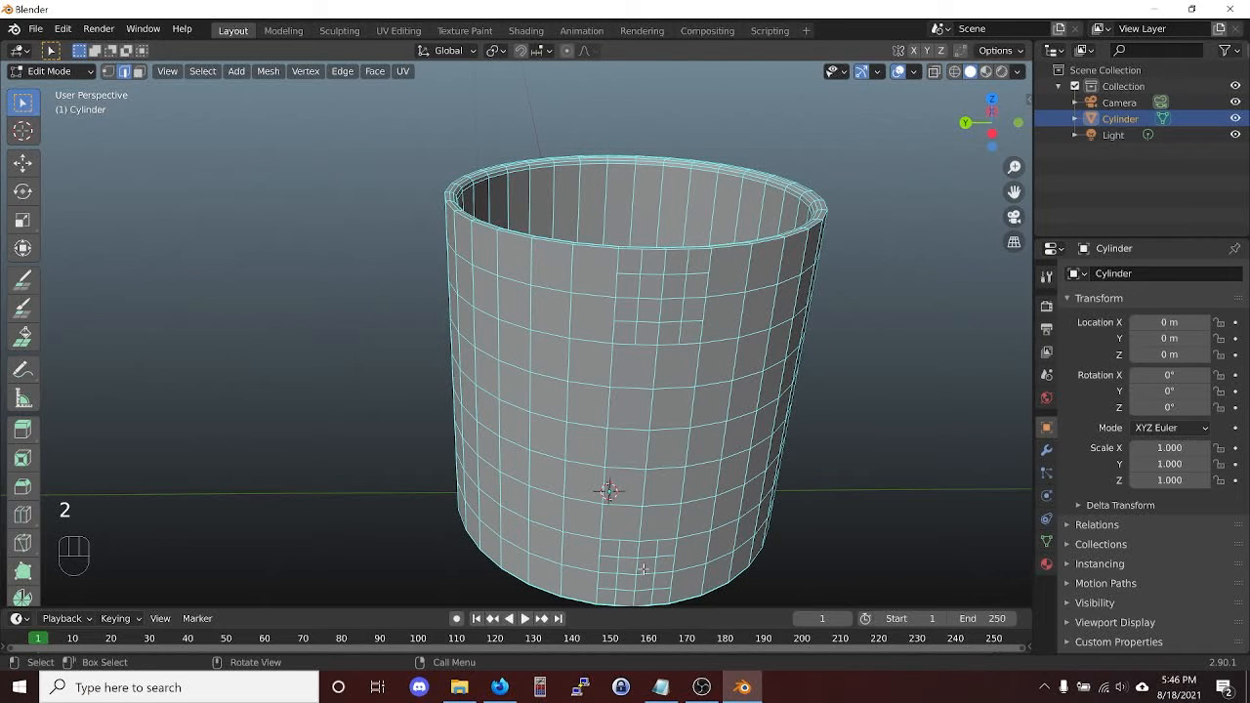
# Try deleting the four central faces of both subdivided patches, near the rim and at the base, and undo the deletion.
pyautogui.press('3')
pyautogui.click(644, 567)
pyautogui.keyDown('shift'); pyautogui.click(627, 570); pyautogui.keyUp('shift')
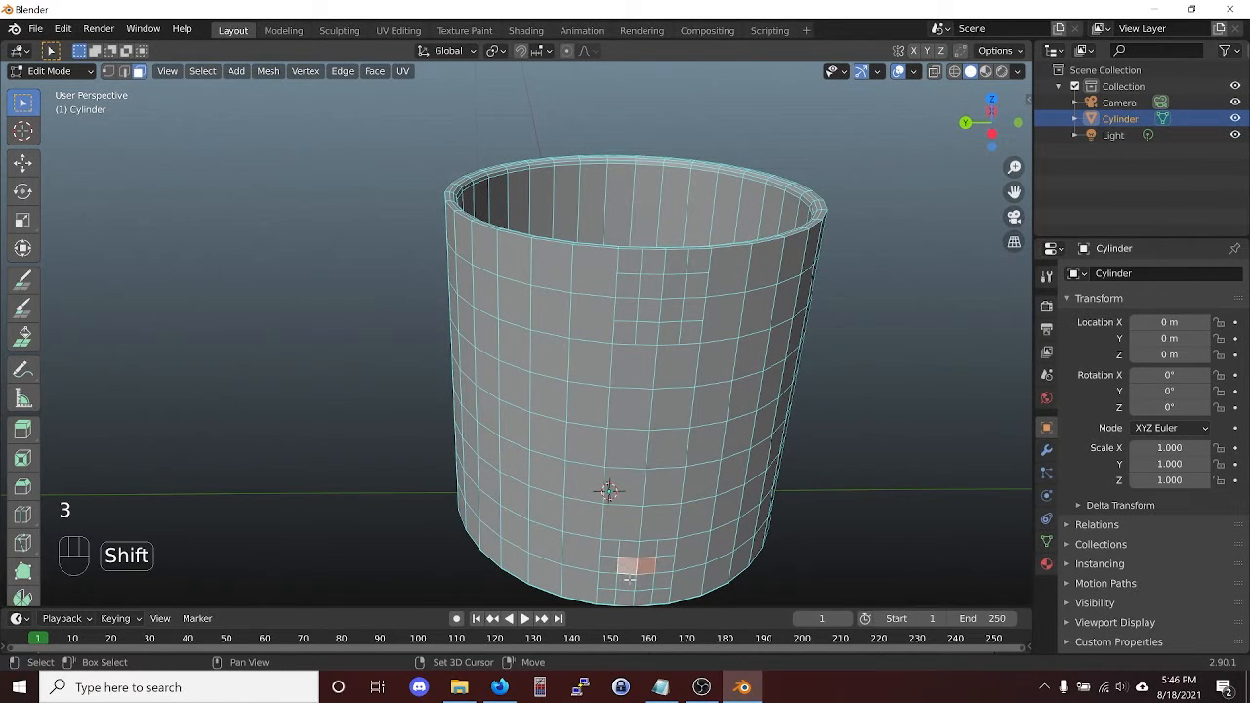
pyautogui.keyDown('shift'); pyautogui.click(627, 583); pyautogui.keyUp('shift')
pyautogui.keyDown('shift'); pyautogui.click(647, 584); pyautogui.keyUp('shift')
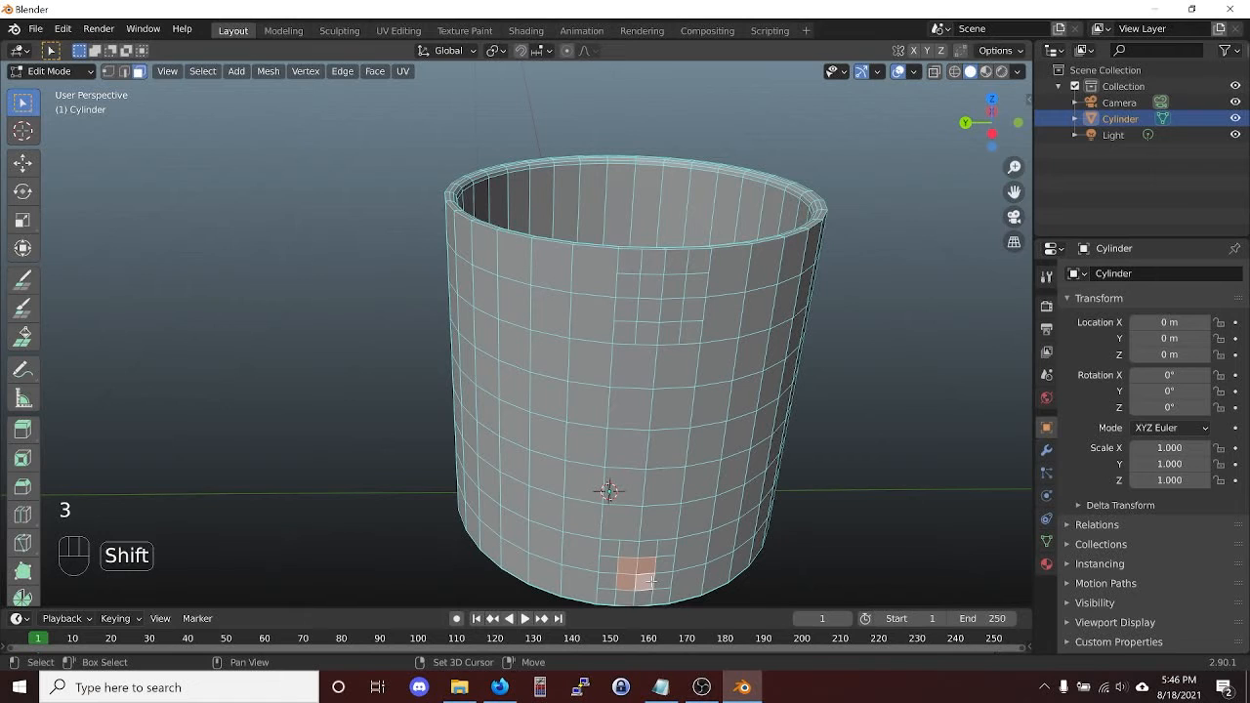
pyautogui.keyDown('shift'); pyautogui.click(672, 286); pyautogui.keyUp('shift')
pyautogui.keyDown('shift'); pyautogui.click(650, 286); pyautogui.keyUp('shift')
pyautogui.keyDown('shift'); pyautogui.click(649, 311); pyautogui.keyUp('shift')
pyautogui.keyDown('shift'); pyautogui.click(666, 309); pyautogui.keyUp('shift')
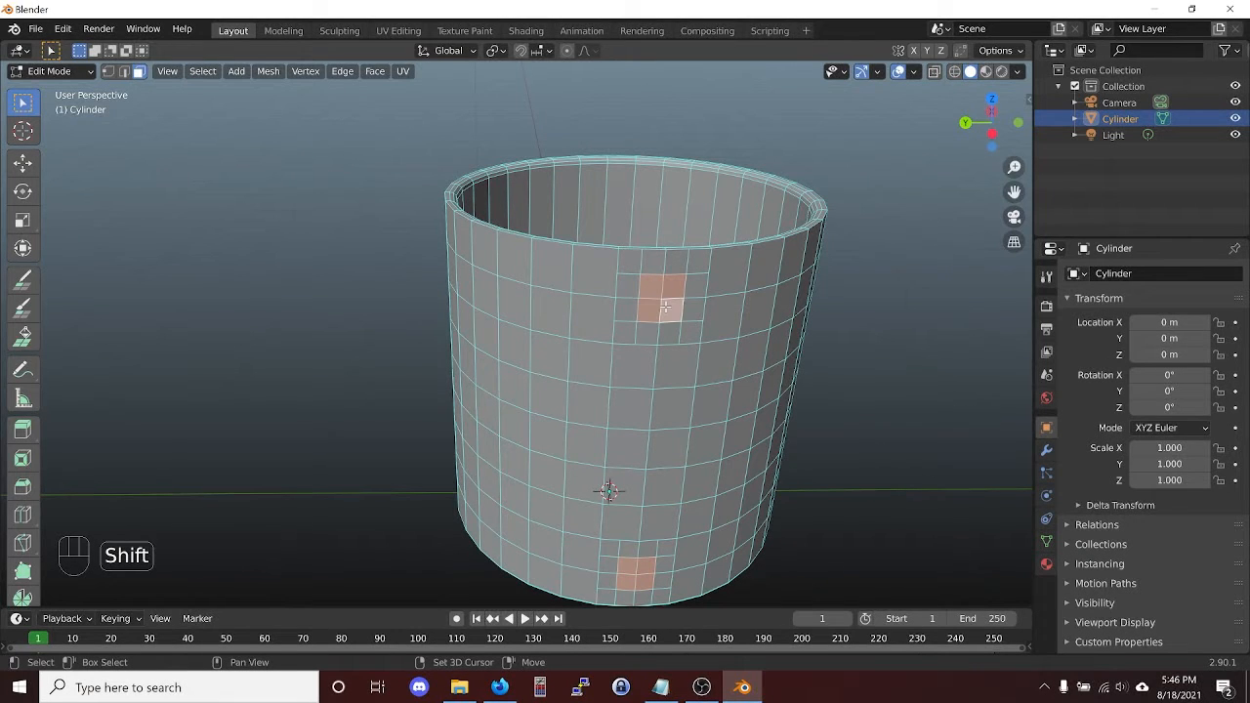
pyautogui.press('x')
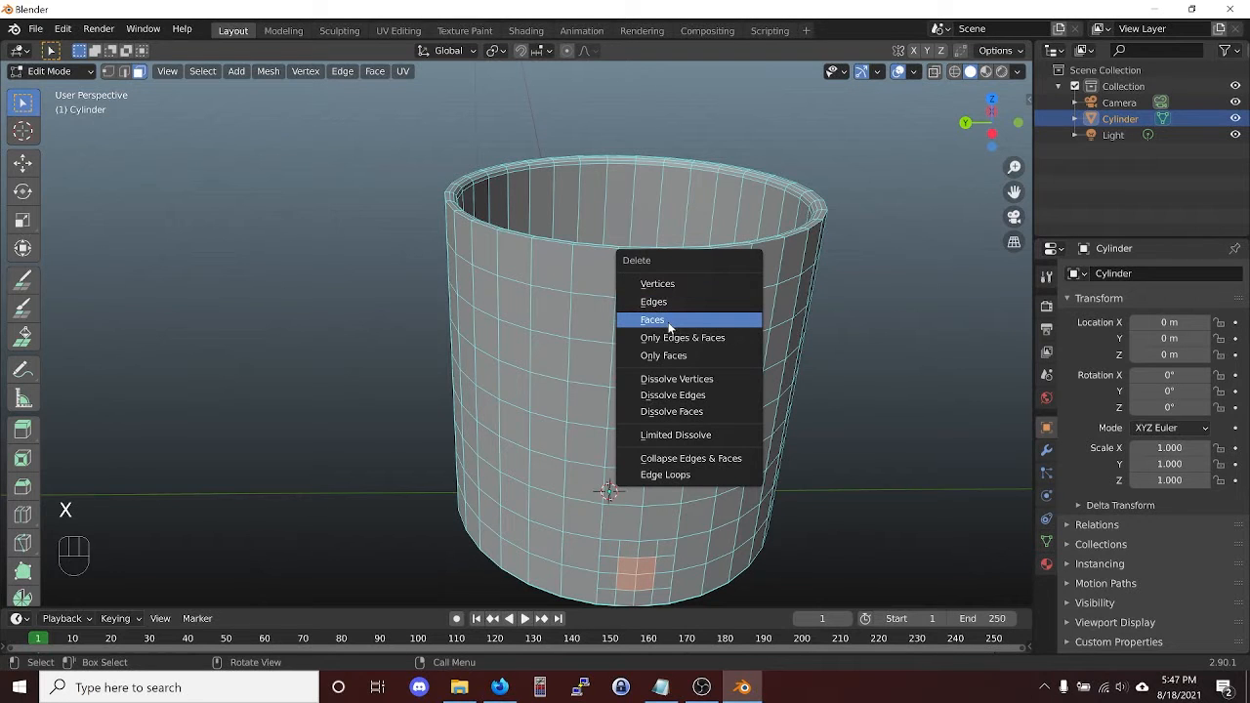
pyautogui.click(669, 322)
pyautogui.moveTo(717, 314); pyautogui.dragTo(654, 301, button='middle')
pyautogui.hotkey('ctrl', 'z')
# Switch to vertex selection and delete the centre vertex of both the upper and the lower subdivided patch.
pyautogui.press('1')
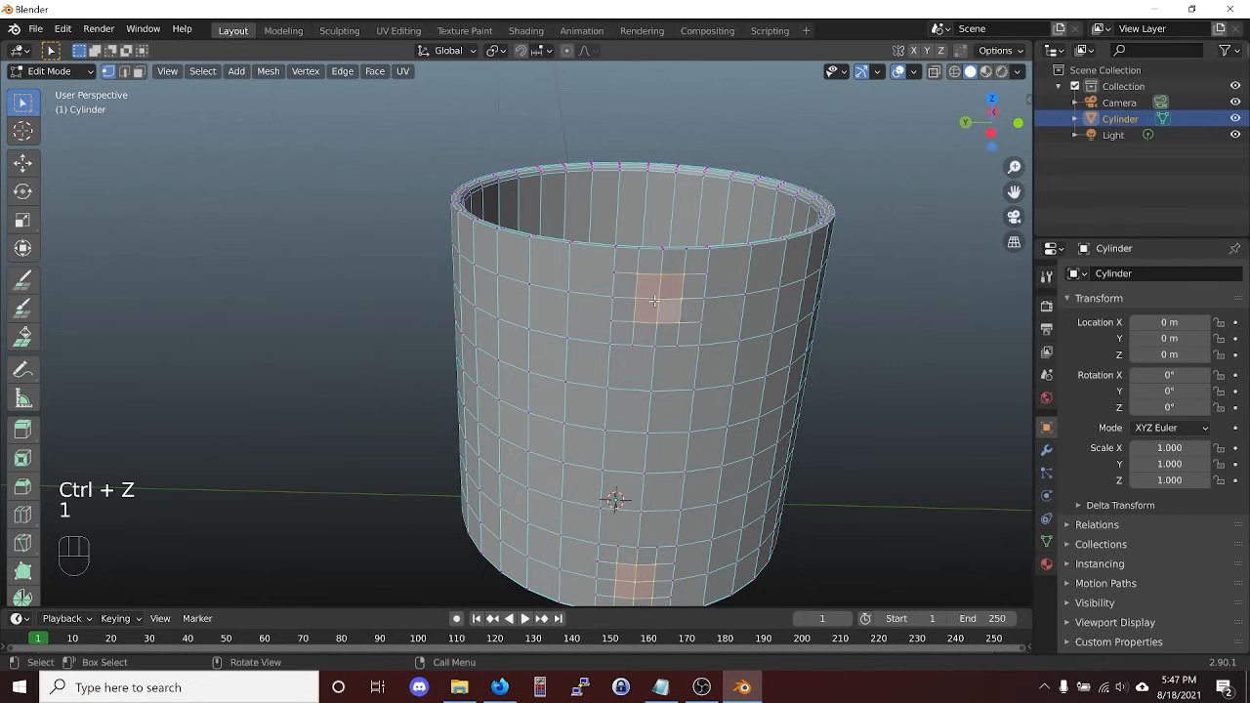
pyautogui.click(655, 301)
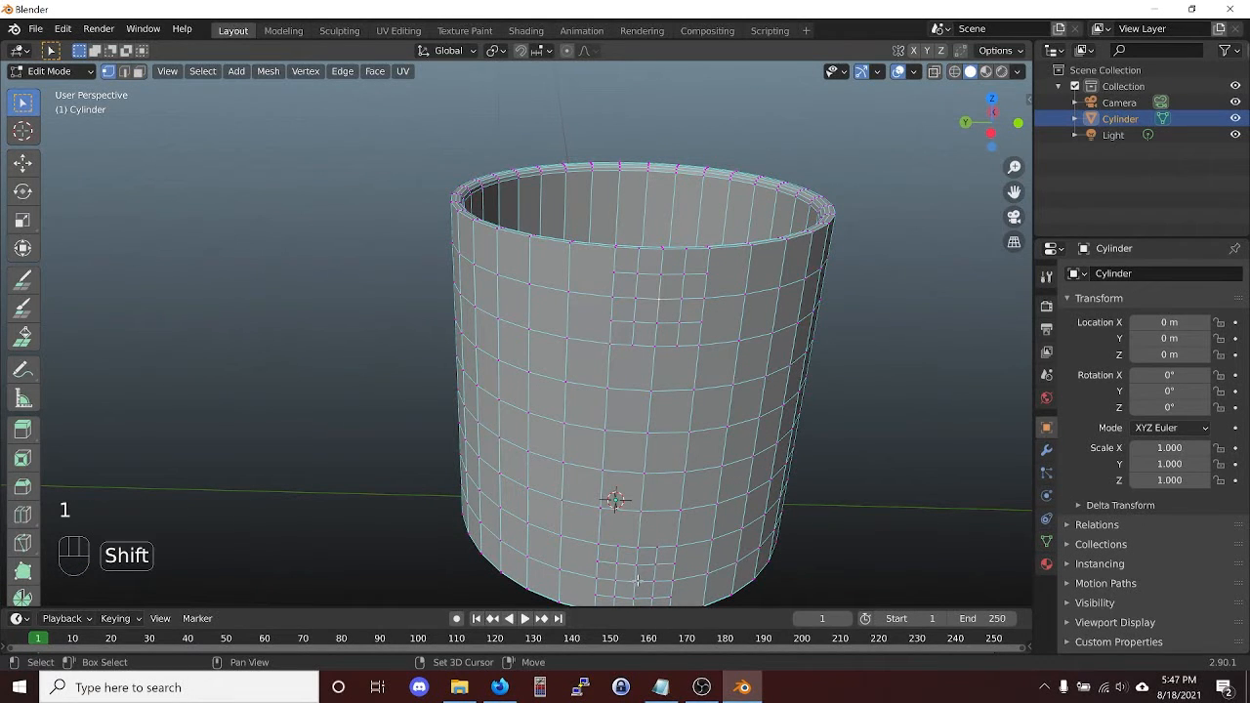
pyautogui.press('x')
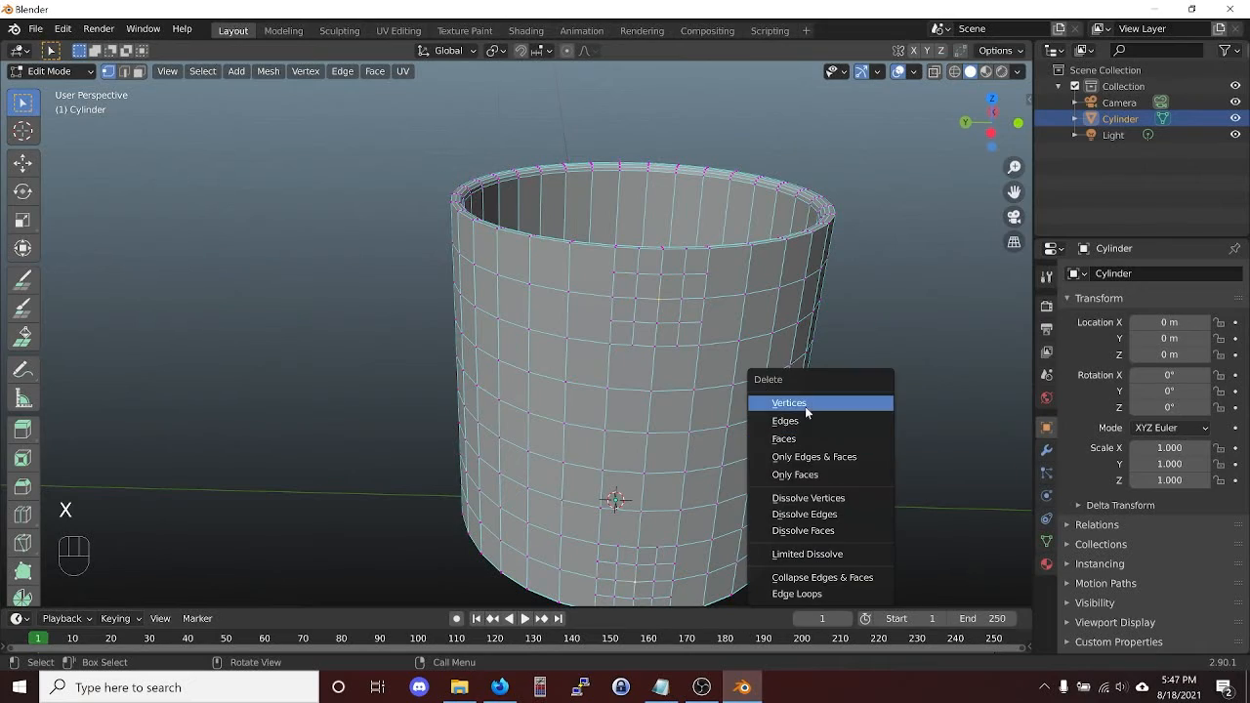
pyautogui.click(805, 406)
# Round the upper hole by scaling its four corner vertices inward to about 0.717.
pyautogui.scroll(6, 662, 334)
pyautogui.moveTo(738, 318); pyautogui.dragTo(776, 326, button='middle')
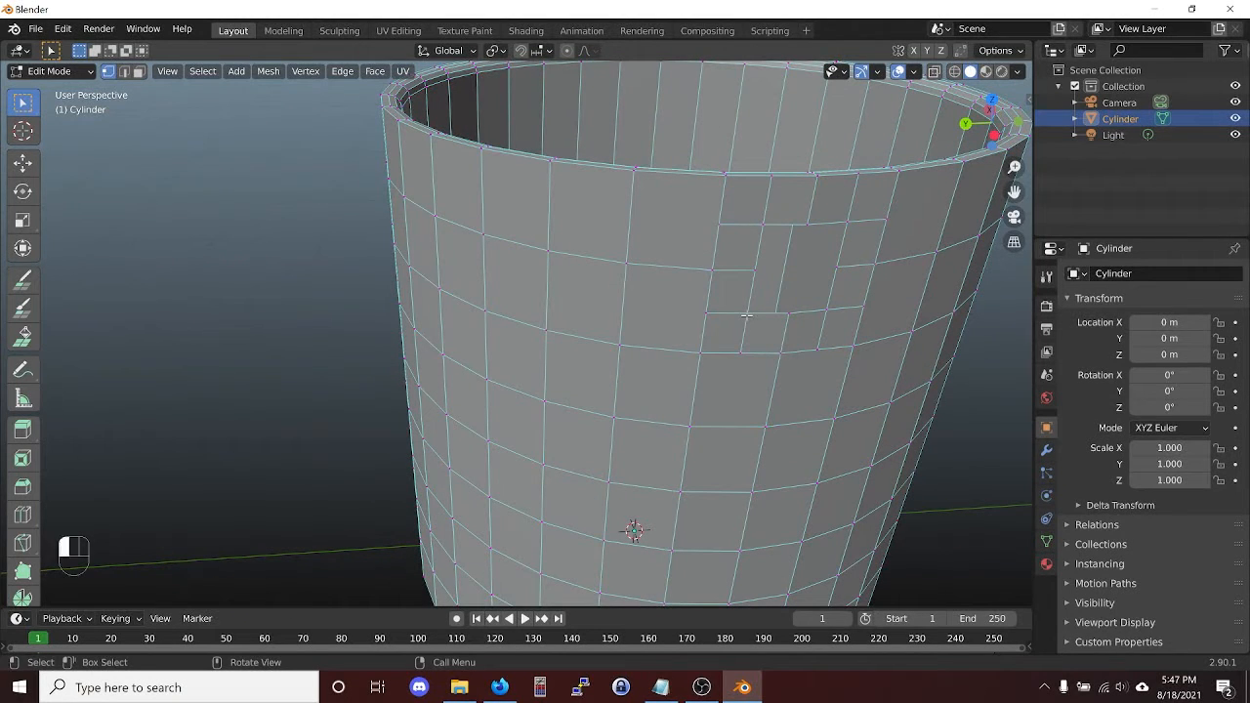
pyautogui.press('shift')
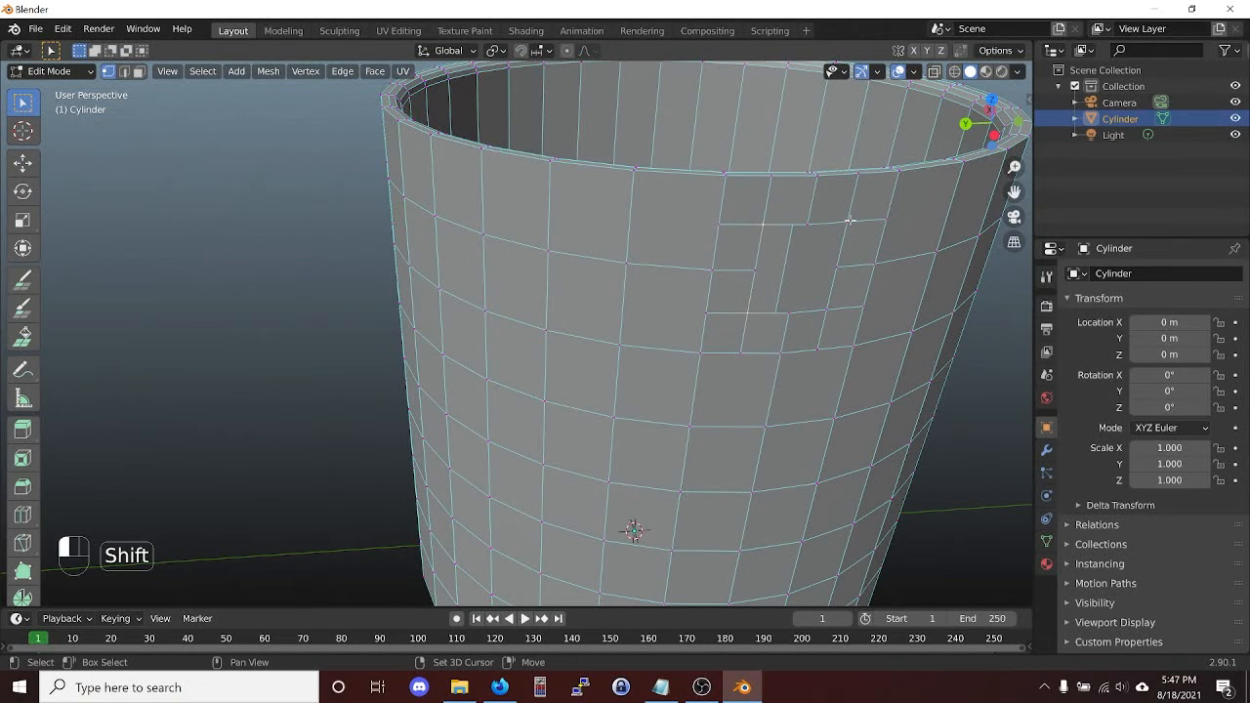
pyautogui.moveTo(838, 321); pyautogui.dragTo(823, 366, button='middle')
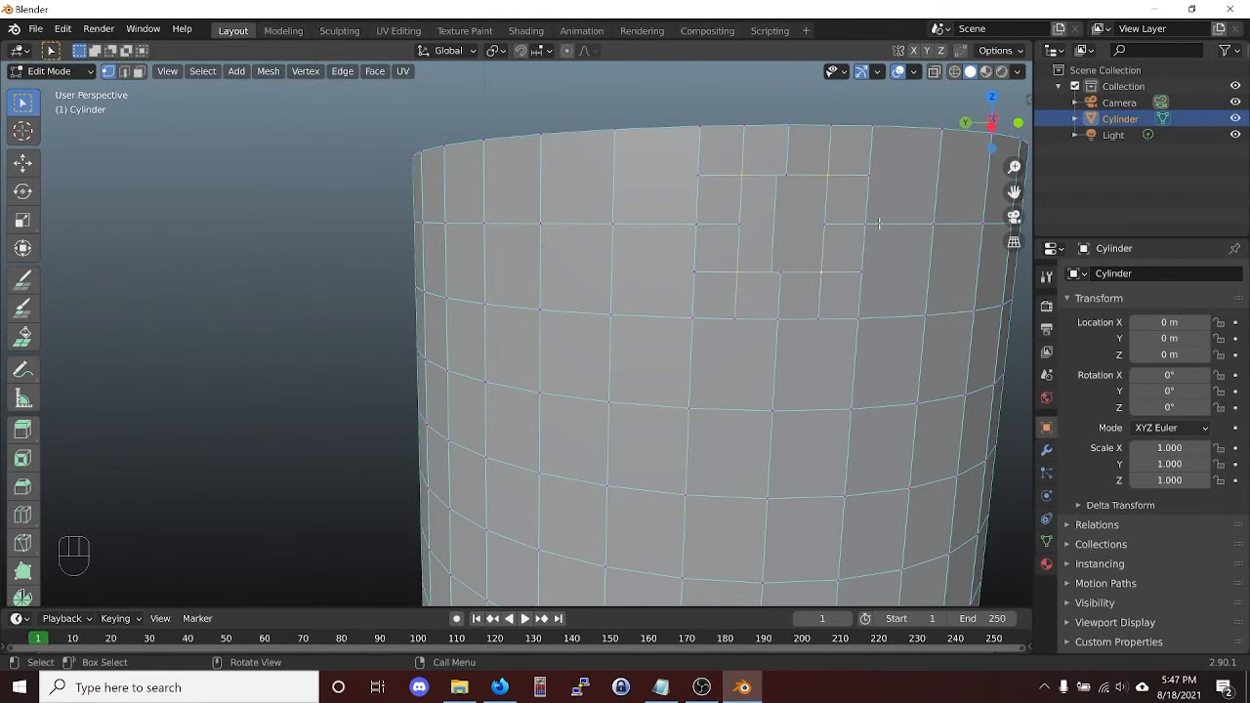
pyautogui.press('s')
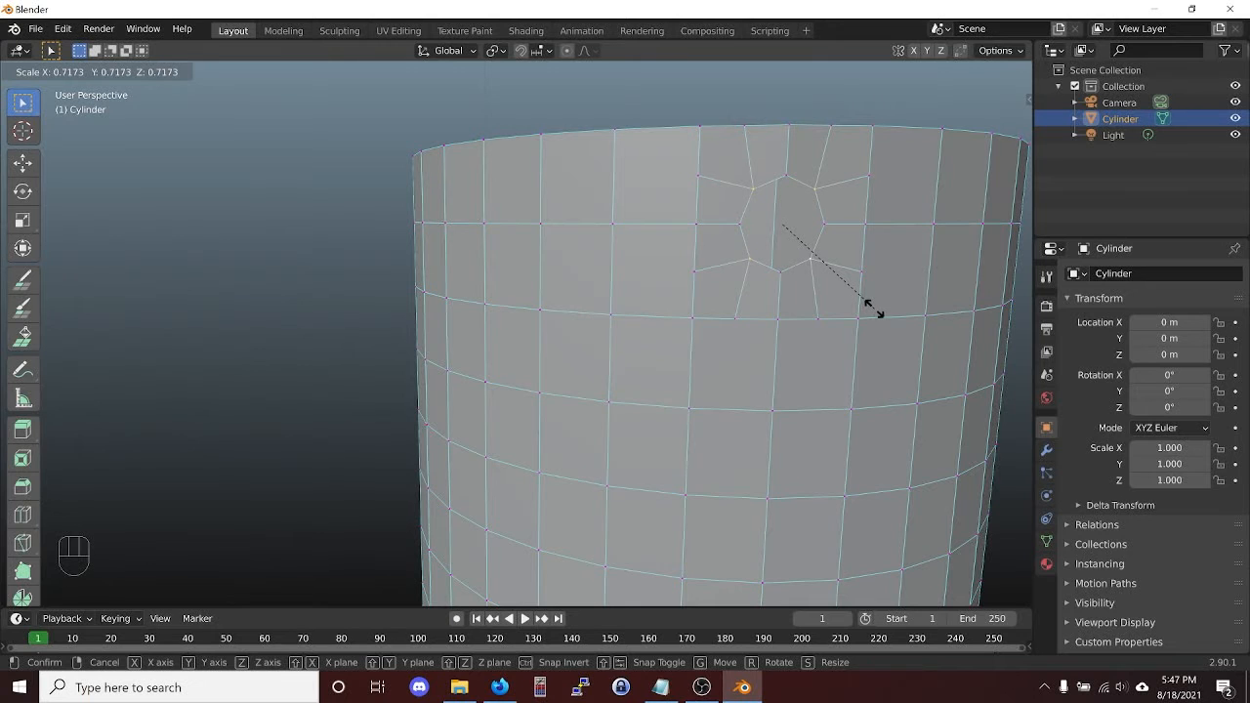
pyautogui.click(874, 309)
# Round the lower hole near the base by scaling its four corner vertices inward to about 0.738.
pyautogui.keyDown('shift'); pyautogui.moveTo(840, 426); pyautogui.dragTo(838, 98, button='middle'); pyautogui.keyUp('shift')
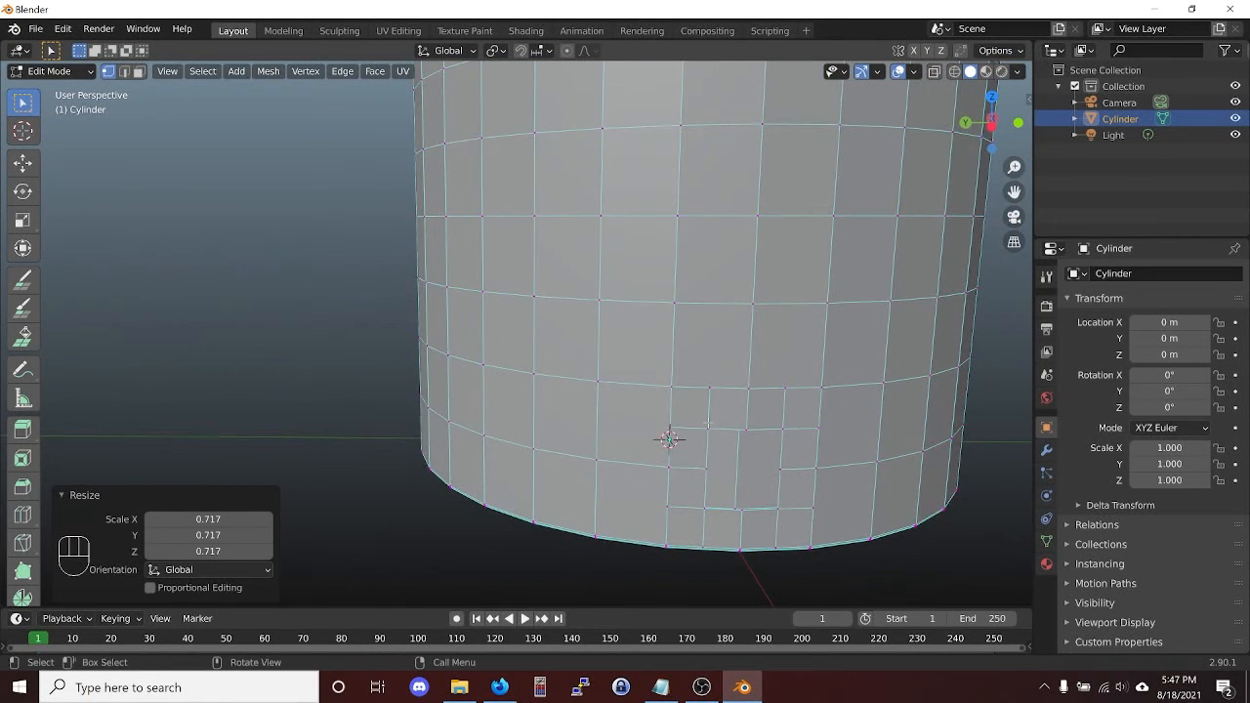
pyautogui.click(709, 426)
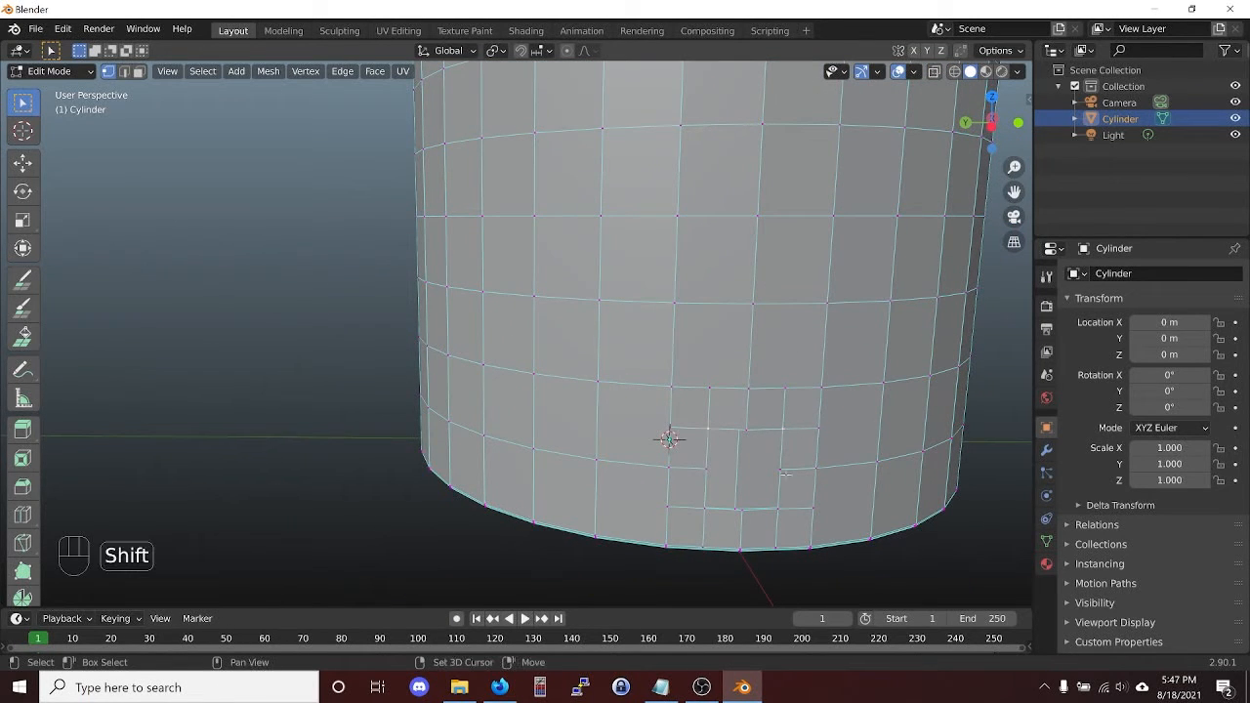
pyautogui.keyDown('shift'); pyautogui.click(782, 510); pyautogui.keyUp('shift')
pyautogui.keyDown('shift'); pyautogui.click(702, 509); pyautogui.keyUp('shift')
pyautogui.press('s')
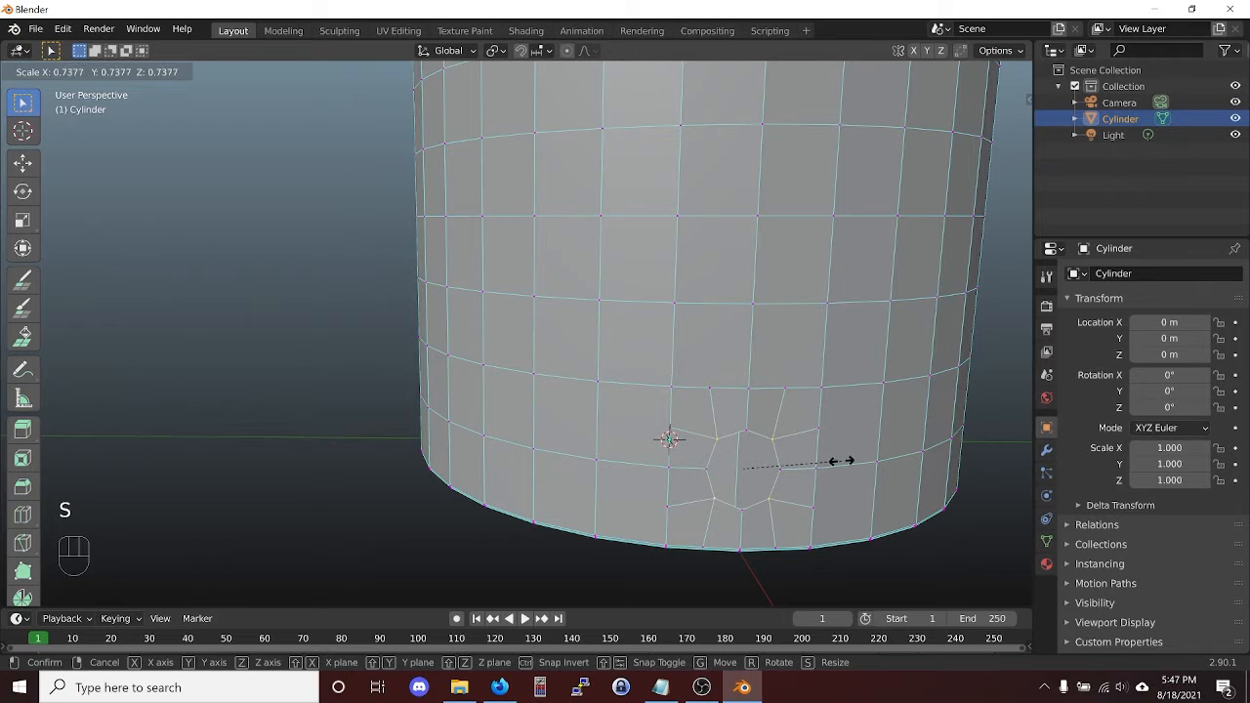
pyautogui.click(842, 461)
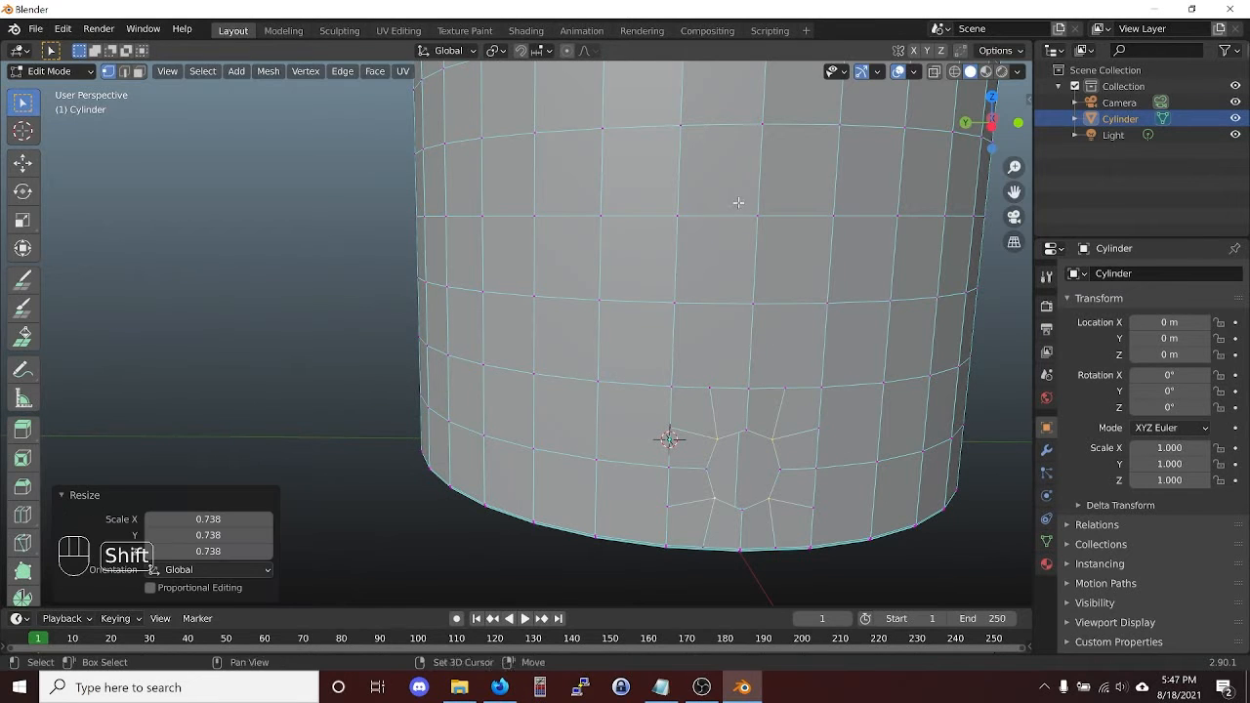
# Add one horizontal loop cut around the outer wall, halfway between the upper and lower holes, without sliding it.
pyautogui.keyDown('shift'); pyautogui.moveTo(736, 217); pyautogui.dragTo(670, 479, button='middle'); pyautogui.keyUp('shift')
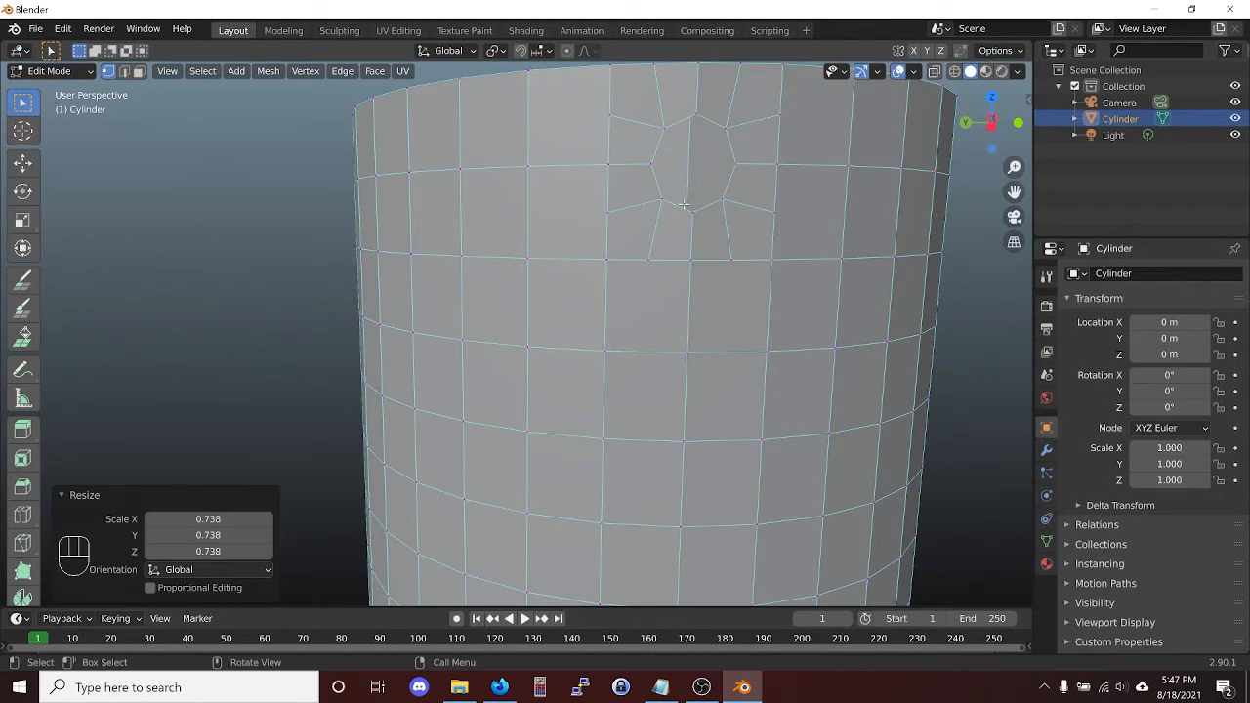
pyautogui.scroll(-4, 667, 228)
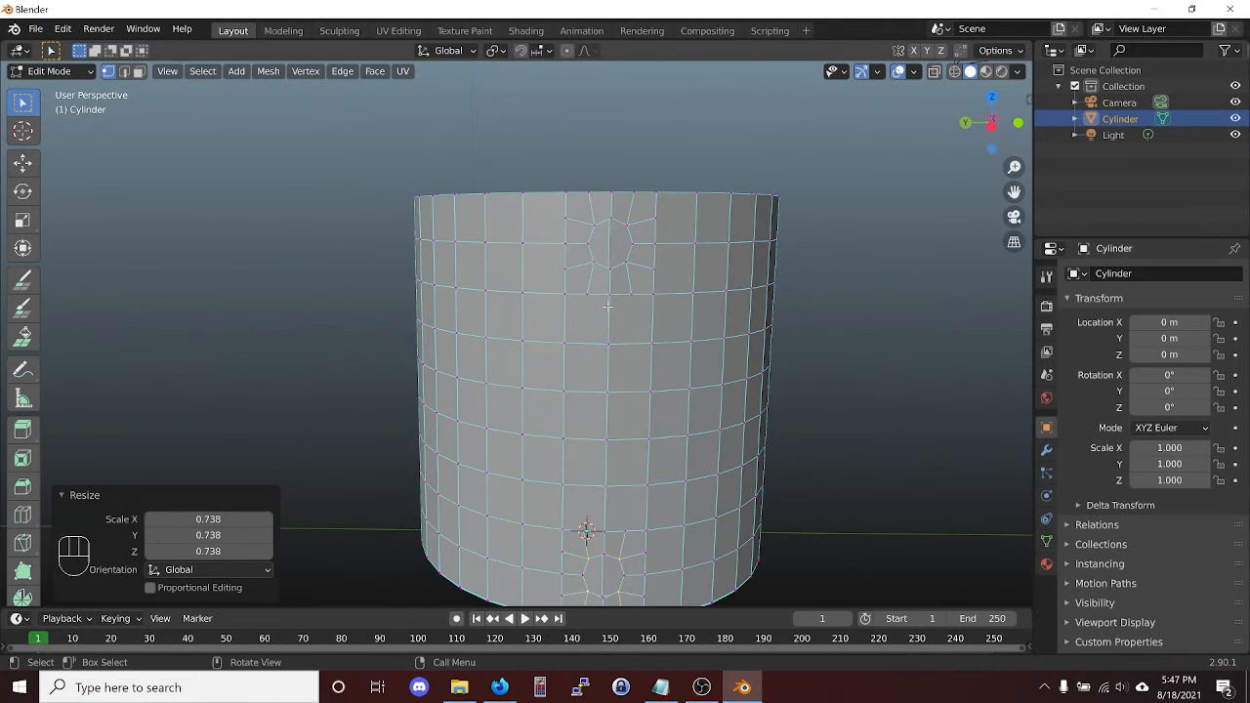
pyautogui.moveTo(604, 406); pyautogui.dragTo(637, 417, button='middle')
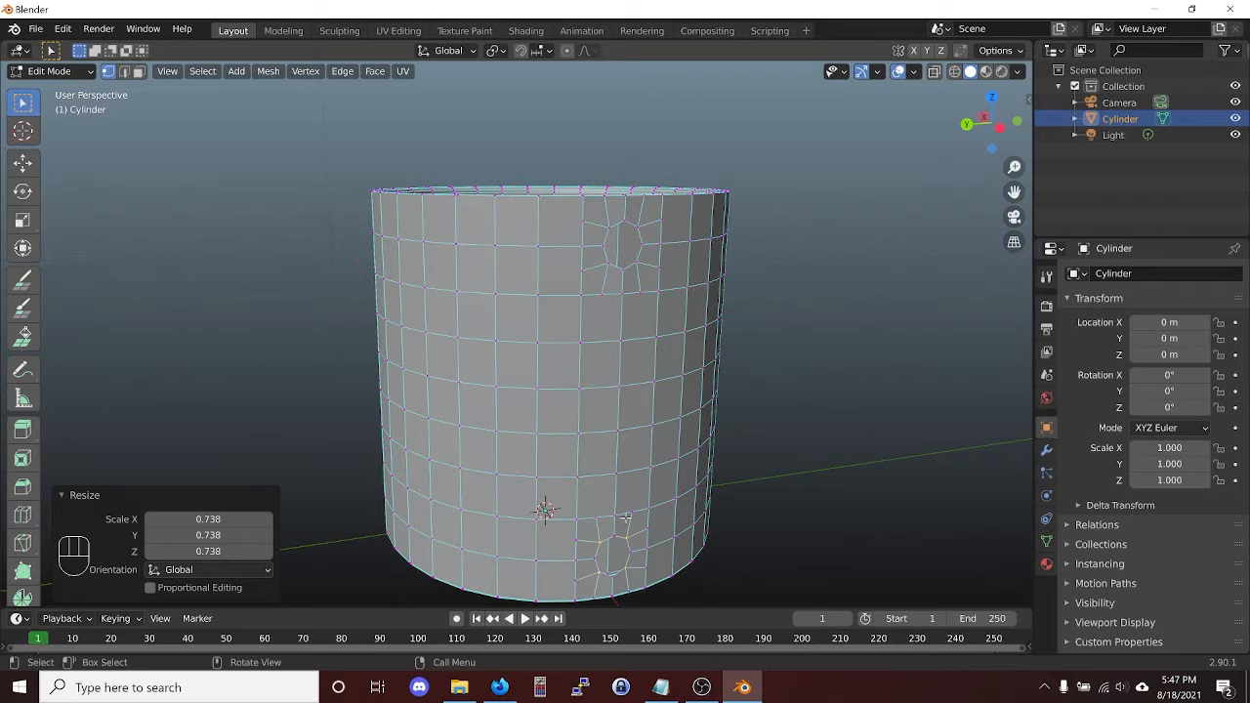
pyautogui.click(616, 472)
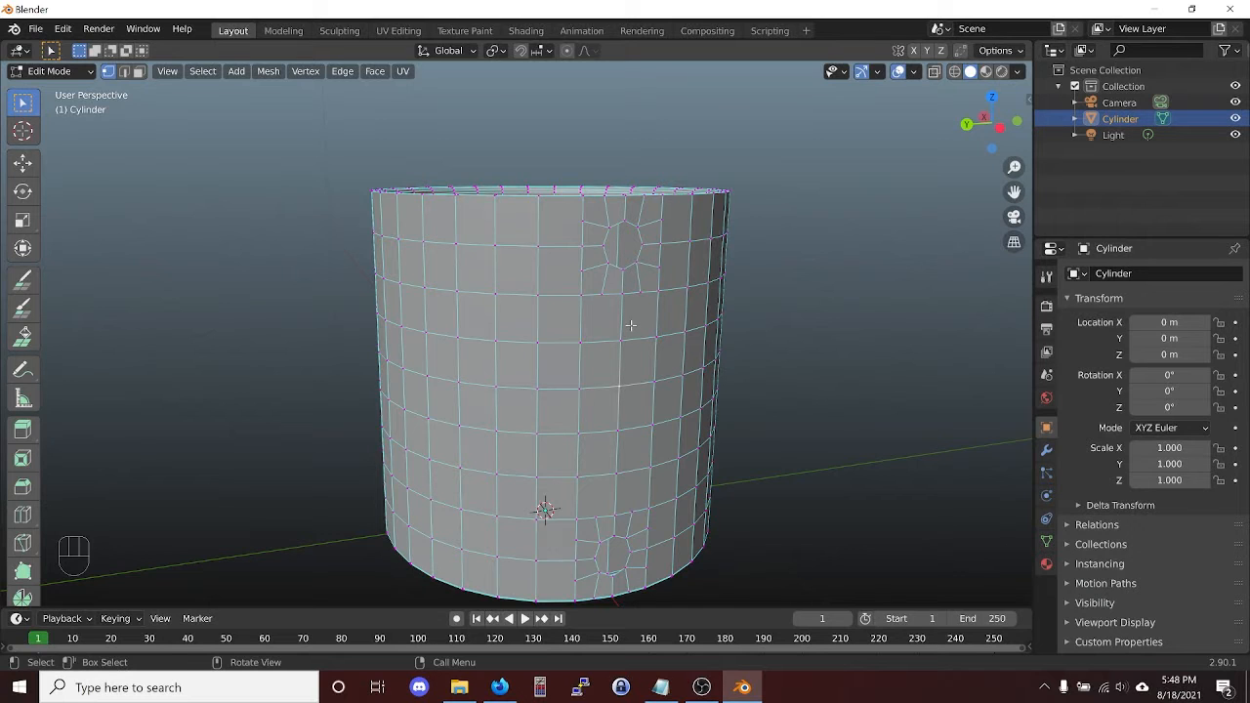
pyautogui.hotkey('ctrl', 'r')
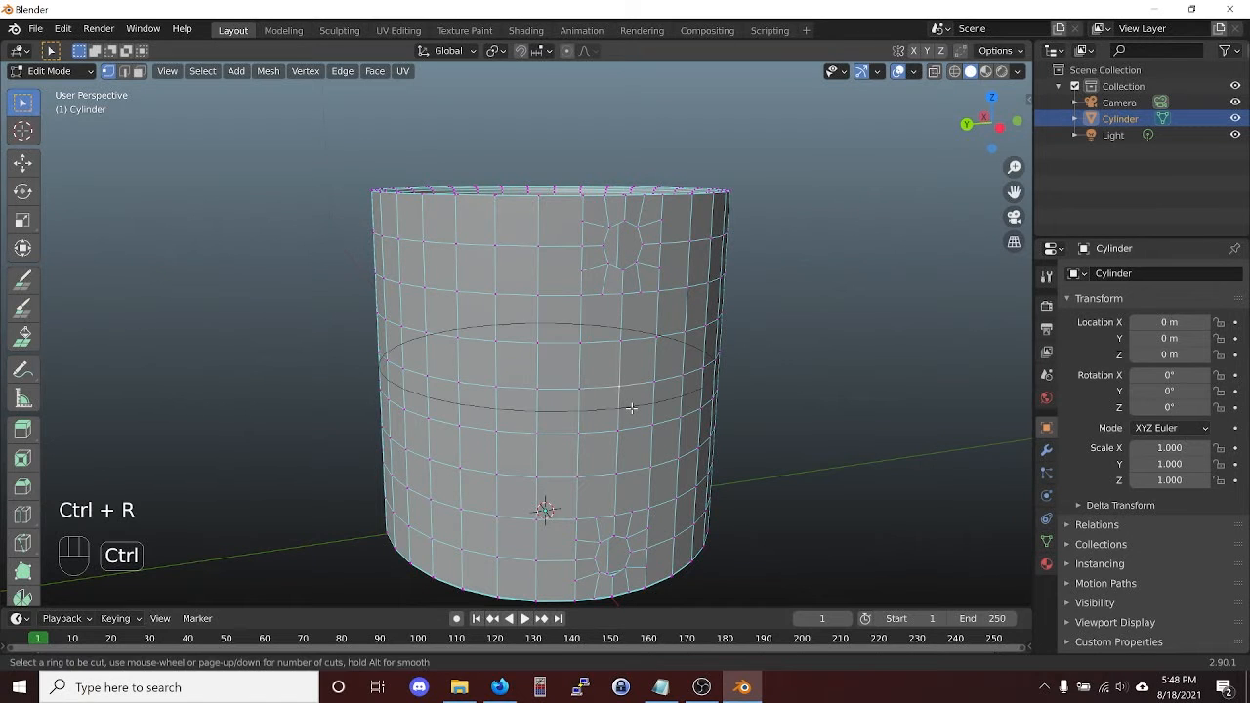
pyautogui.click(617, 389)
pyautogui.press('Escape')
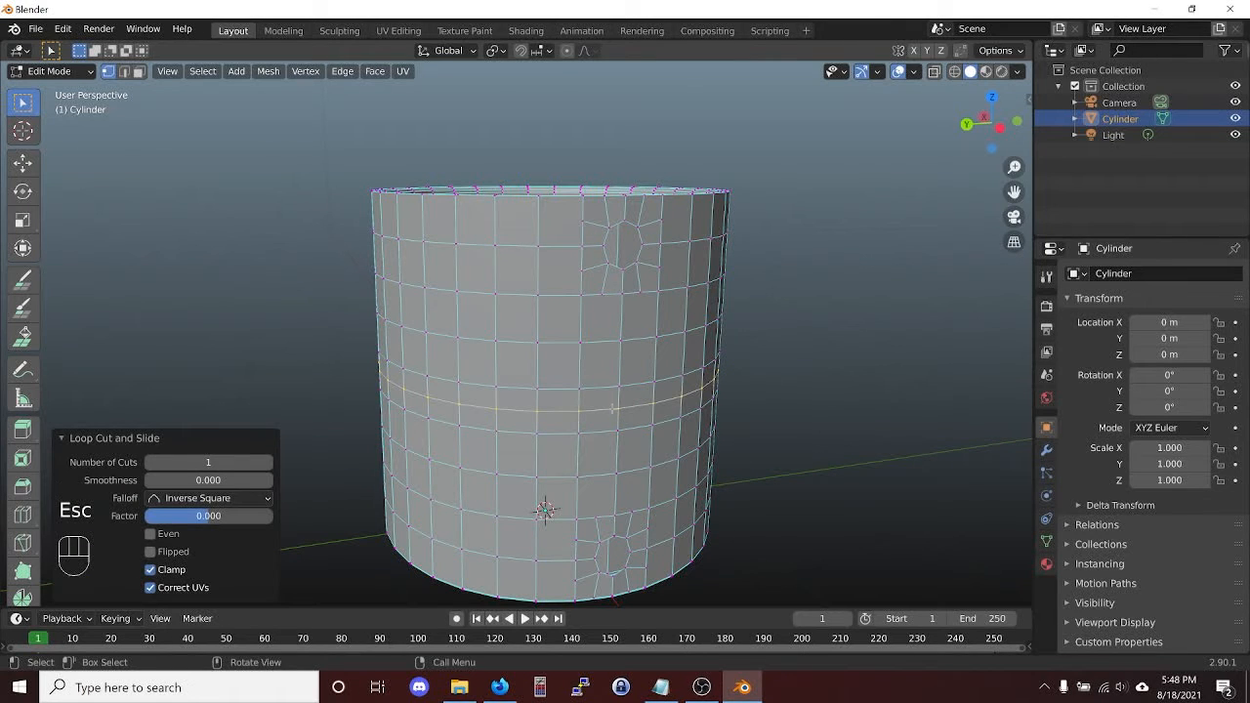
# Snap the 3D cursor to the new loop's vertex that lies in line between the two holes.
pyautogui.click(617, 408)
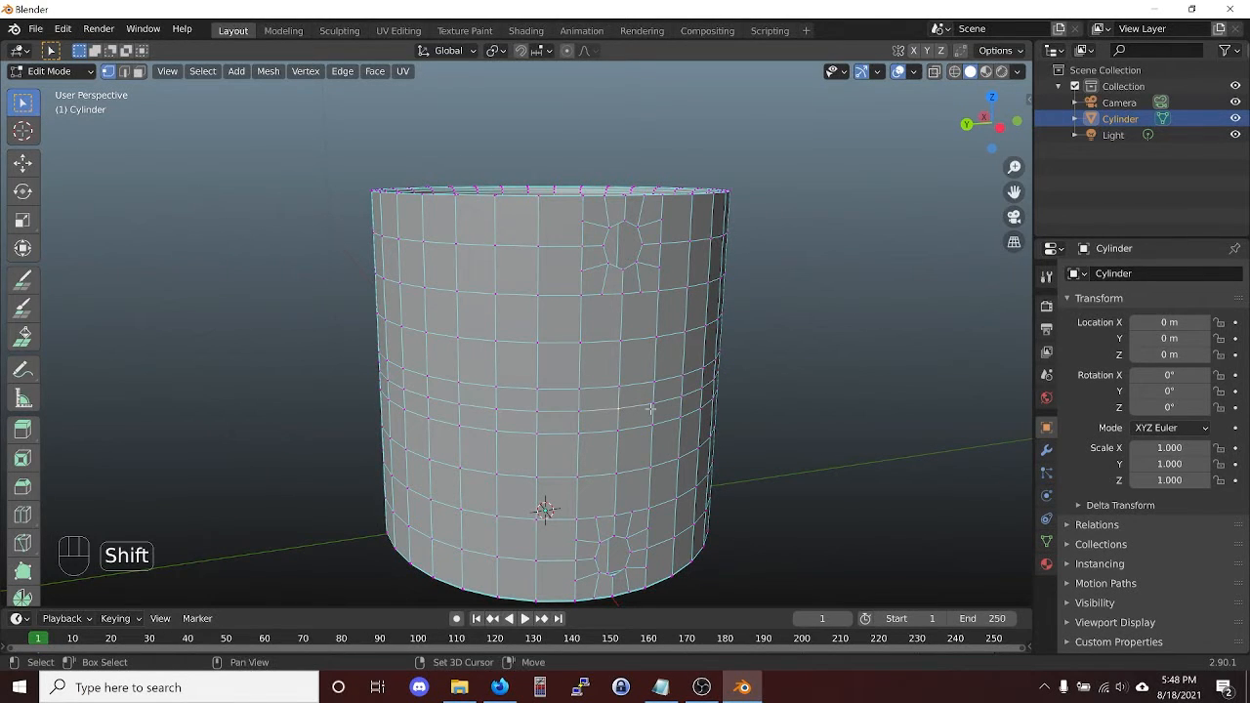
pyautogui.hotkey('shift', 's')
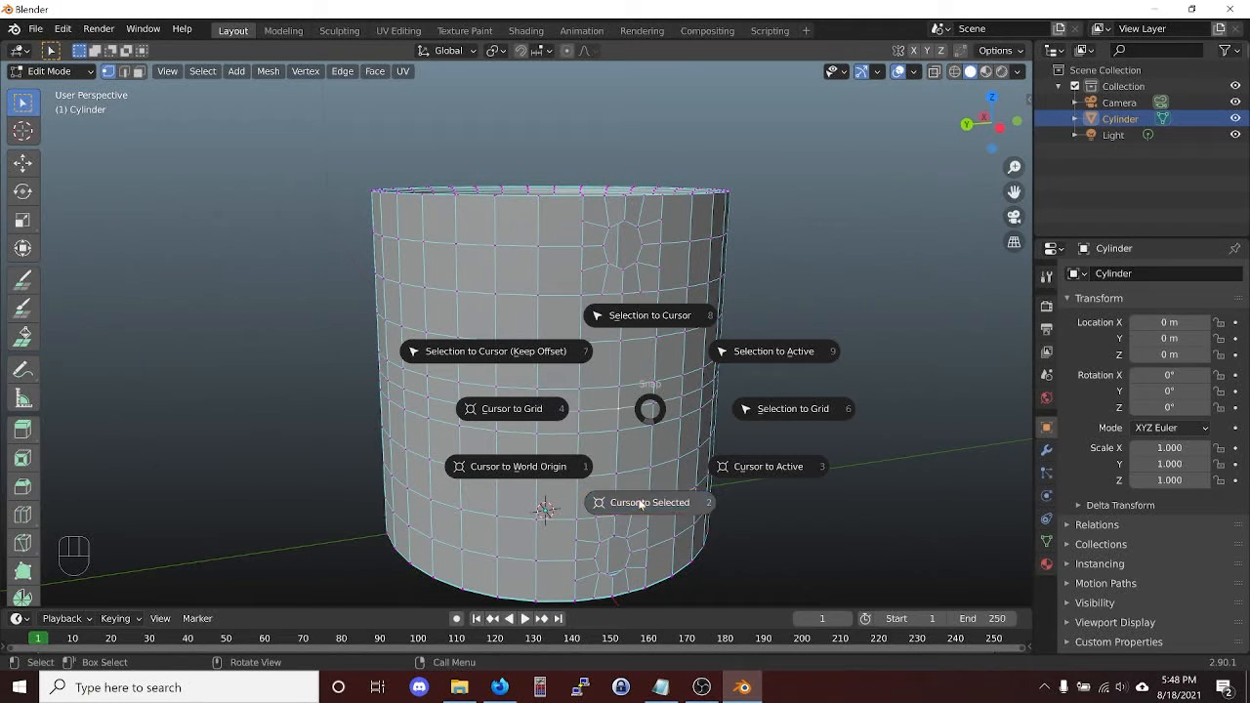
pyautogui.click(640, 504)
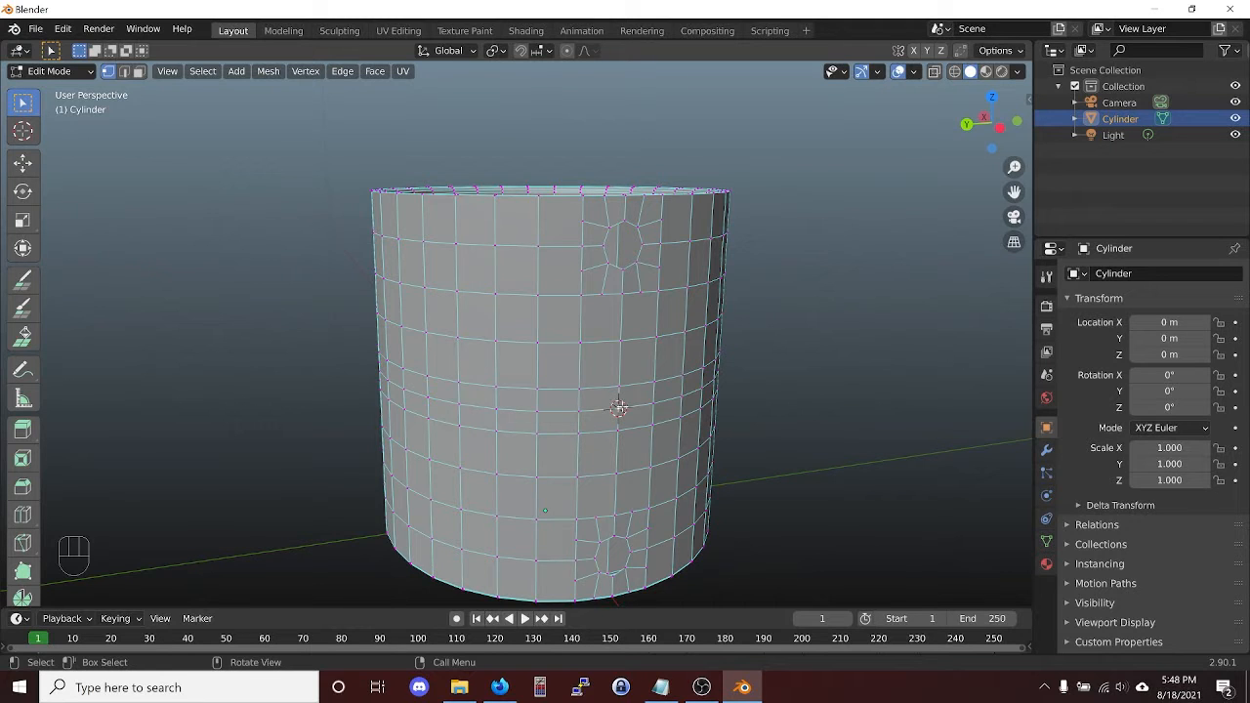
# Select the upper hole's edge loop and extrude it with the Spin tool by about 91° around the Z axis in 12 steps.
pyautogui.click(22, 598)
pyautogui.press('Escape')
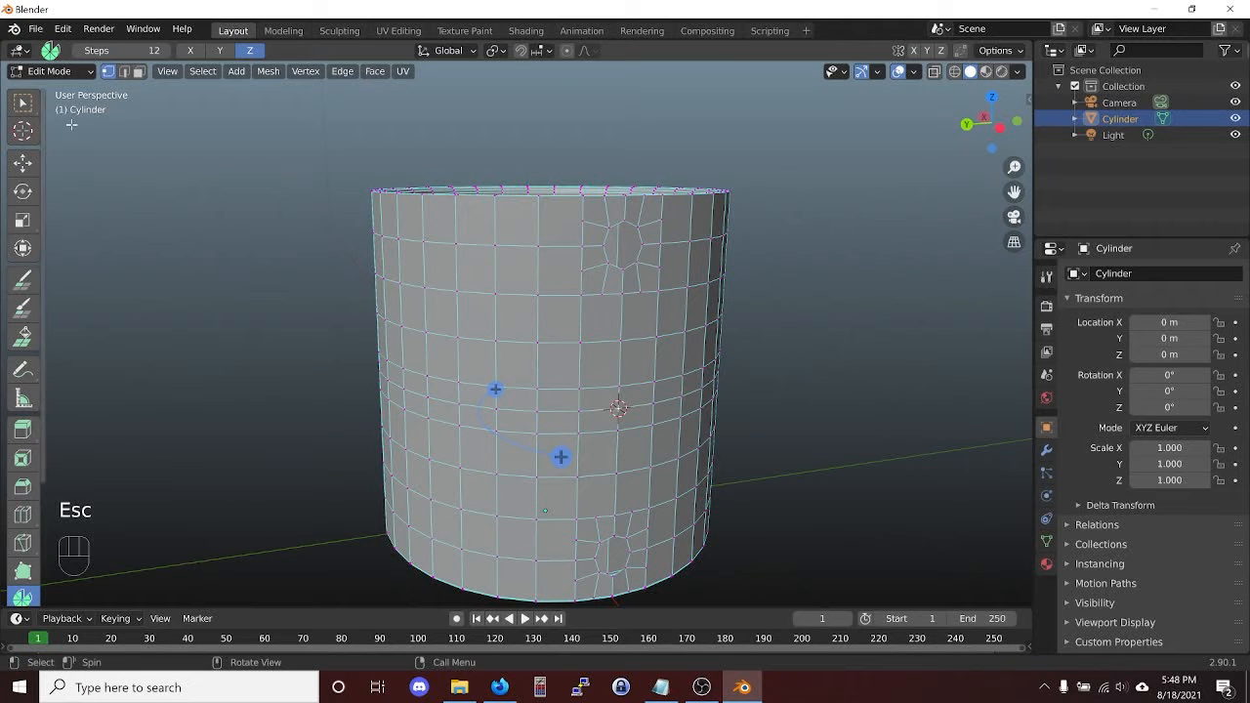
pyautogui.click(24, 103)
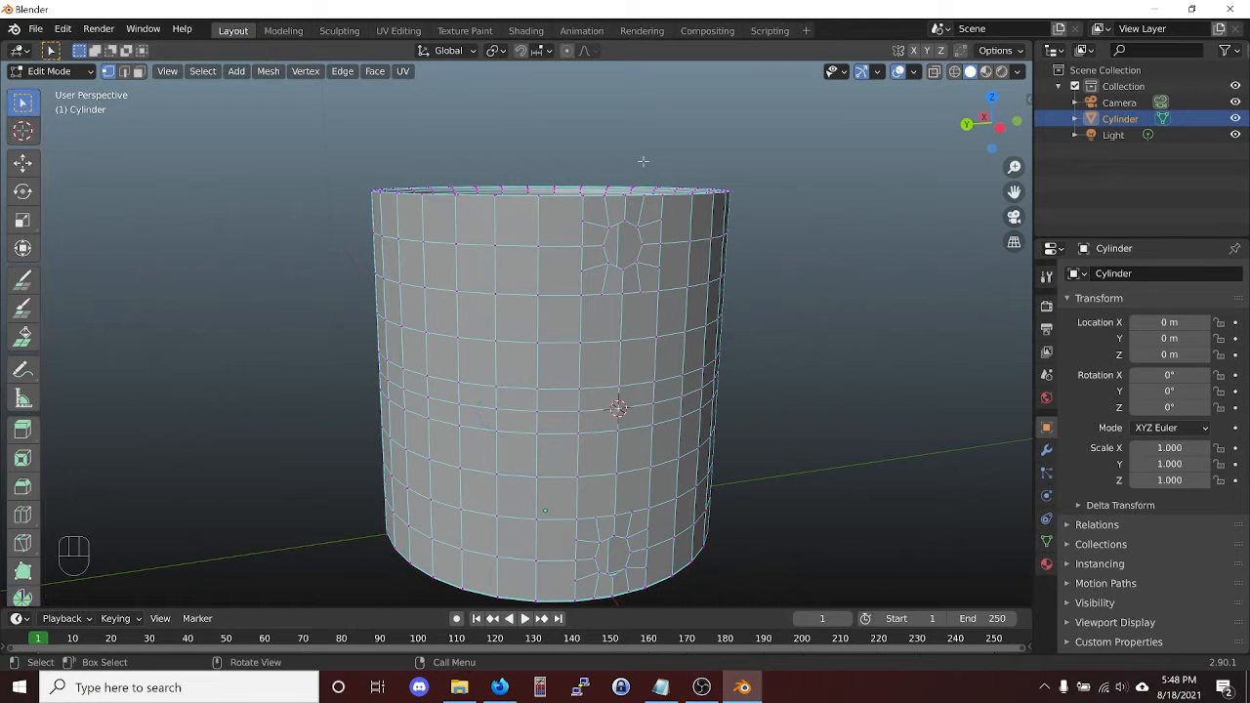
pyautogui.keyDown('alt'); pyautogui.click(618, 264); pyautogui.keyUp('alt')
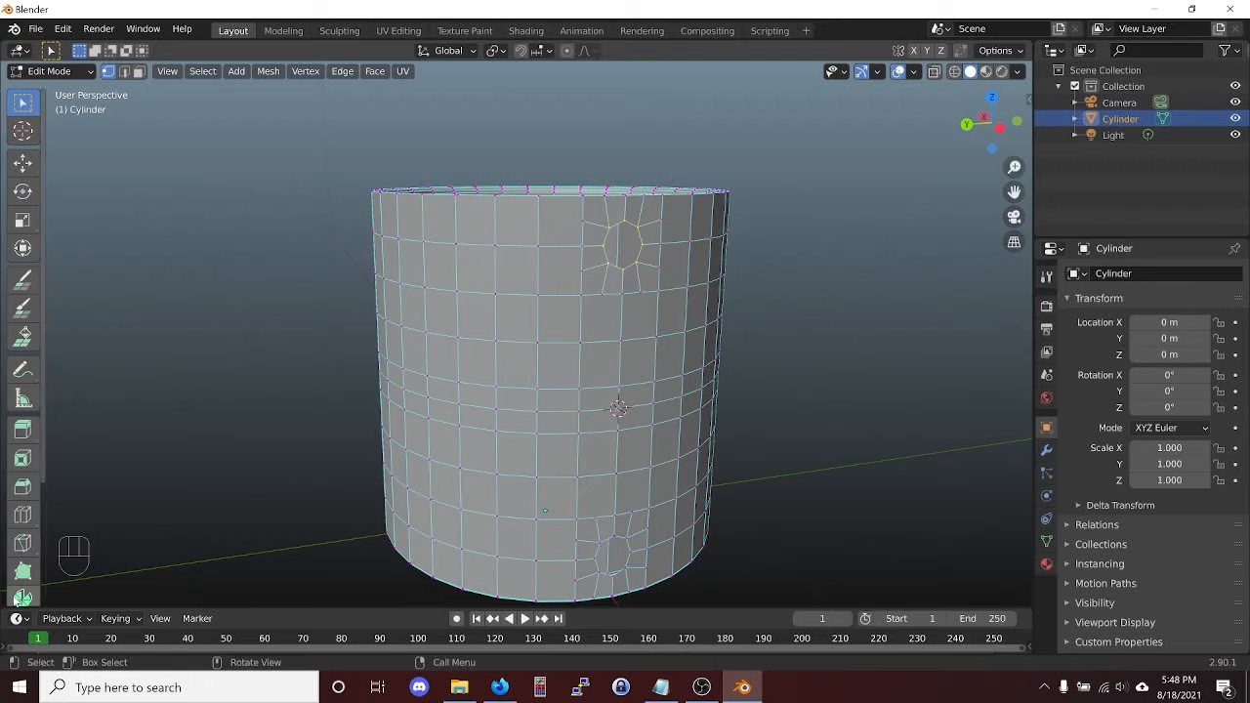
pyautogui.click(22, 598)
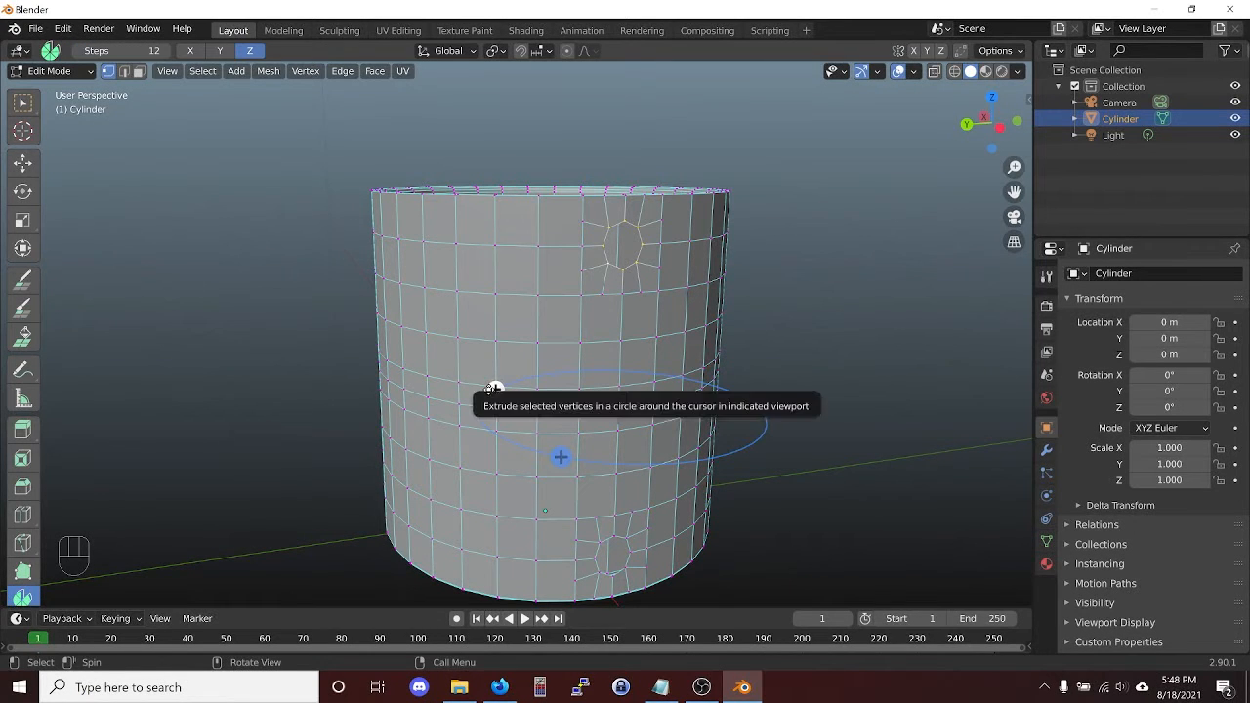
pyautogui.moveTo(495, 388); pyautogui.dragTo(644, 385)
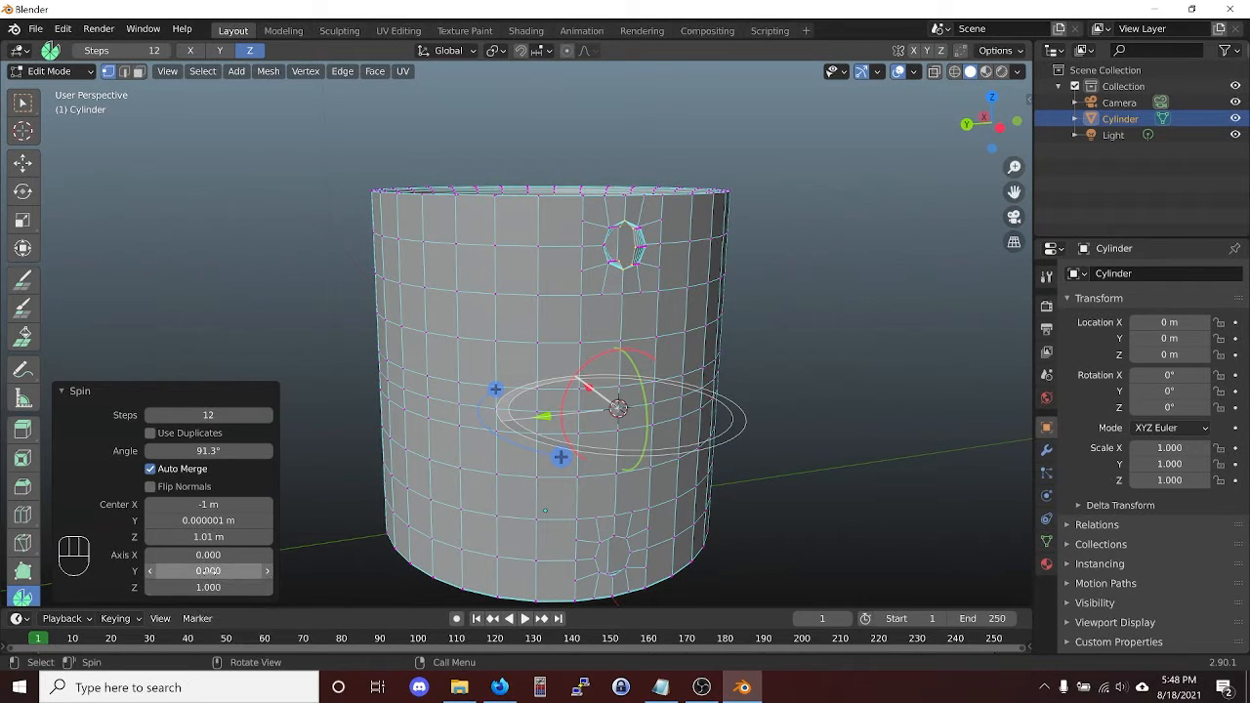
# Change the handle spin's axis to the Y direction by setting Axis Y to 1 and Axis Z to 0.
pyautogui.doubleClick(196, 571)
pyautogui.write('1')
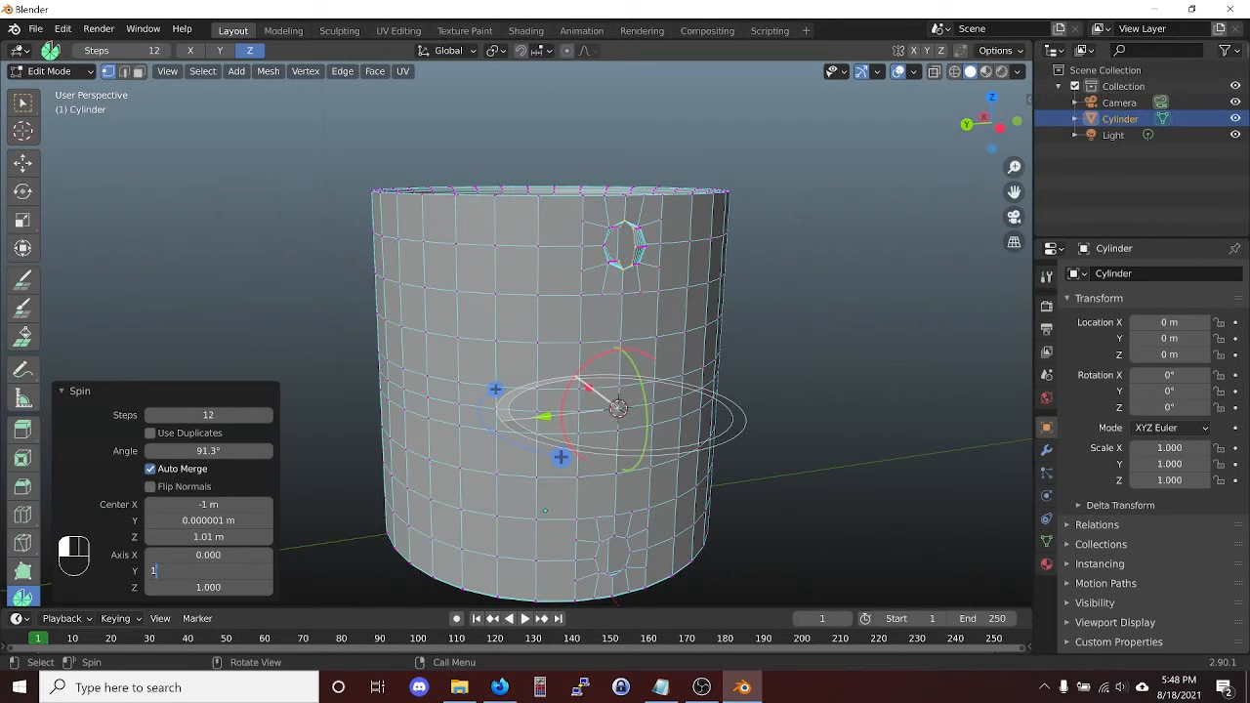
pyautogui.press('Return')
pyautogui.doubleClick(205, 587)
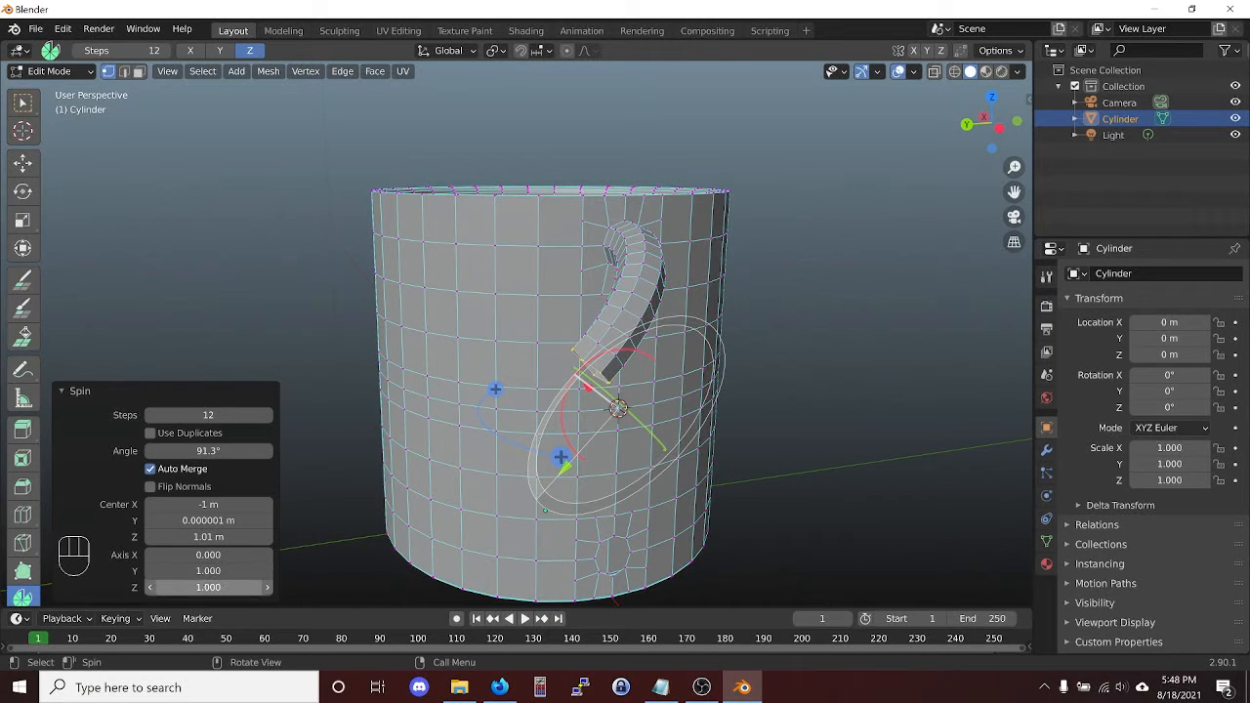
pyautogui.press('BackSpace')
pyautogui.press('BackSpace')
pyautogui.press('BackSpace')
pyautogui.write('0')
pyautogui.press('Return')
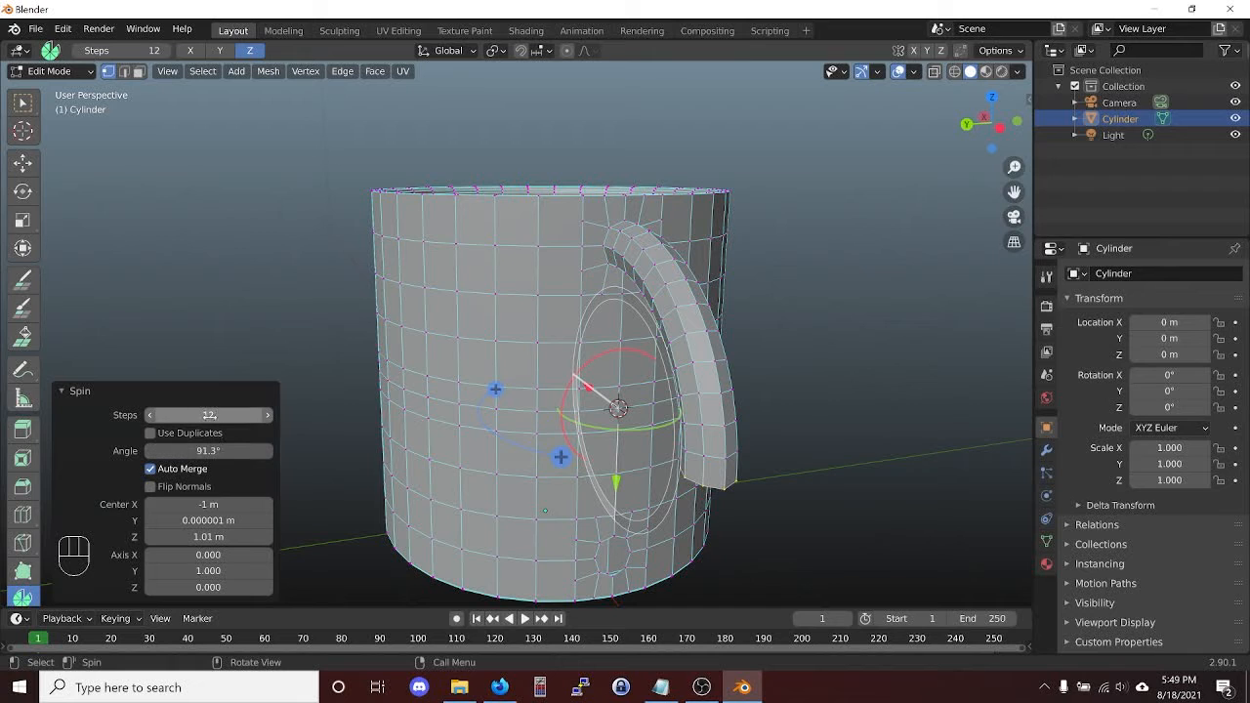
# Set the handle's spin angle to 170° so it curves around towards the lower hole.
pyautogui.click(216, 450)
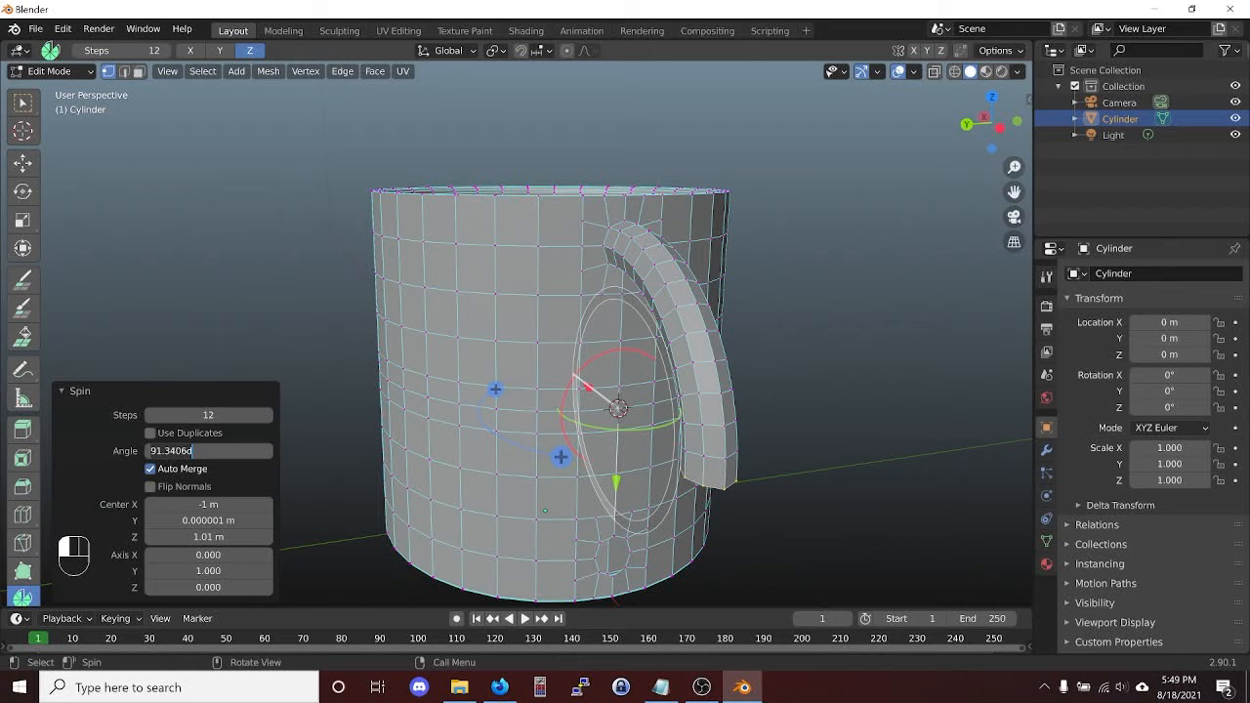
pyautogui.press('Return')
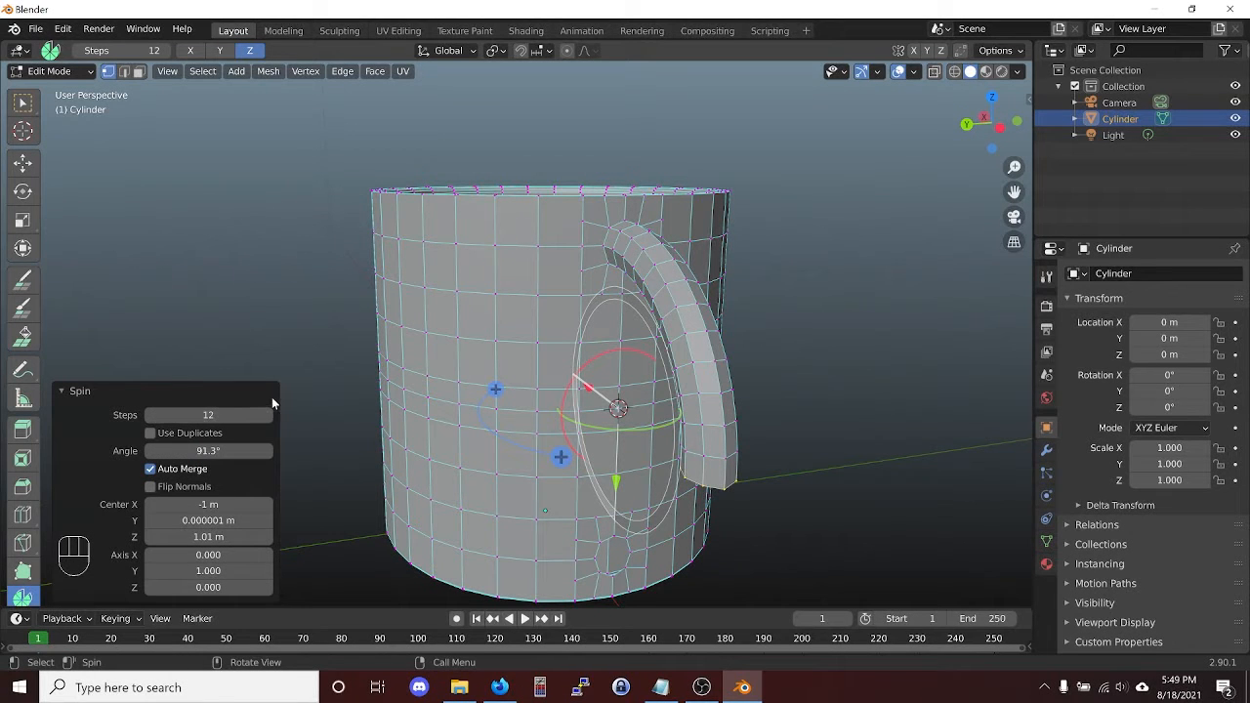
pyautogui.click(208, 451)
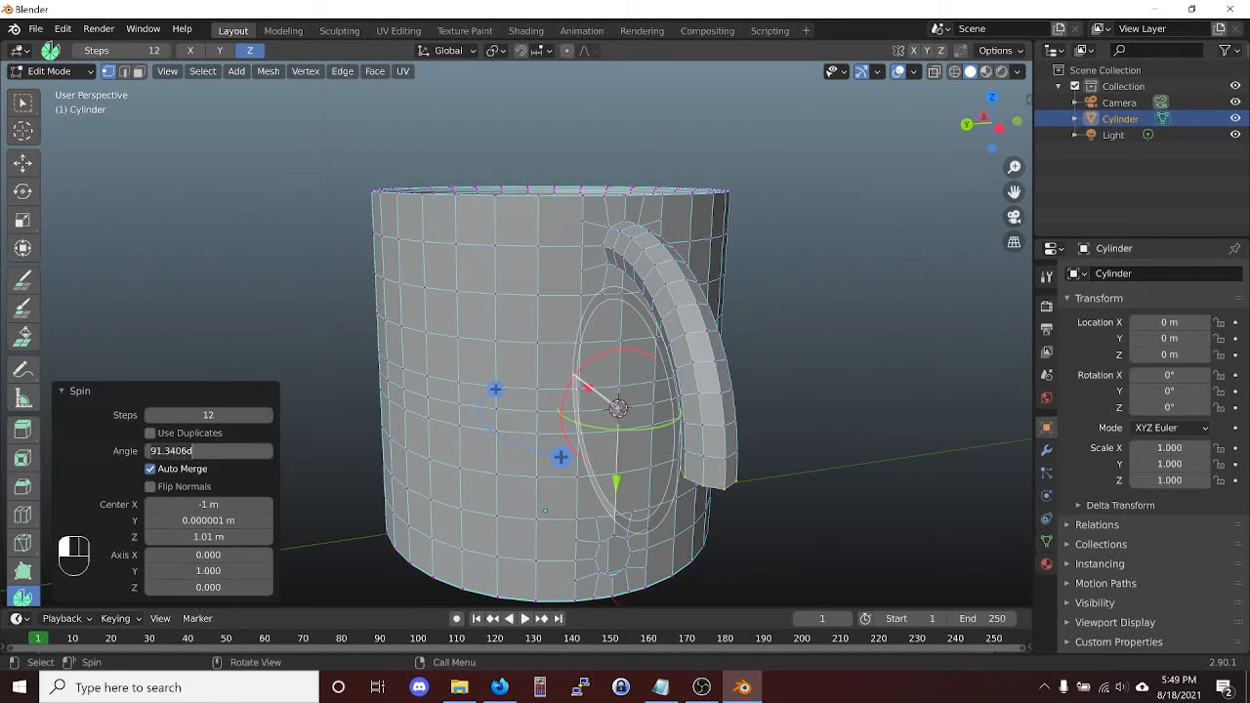
pyautogui.hotkey('ctrl', 'a')
pyautogui.write('170')
pyautogui.press('Return')
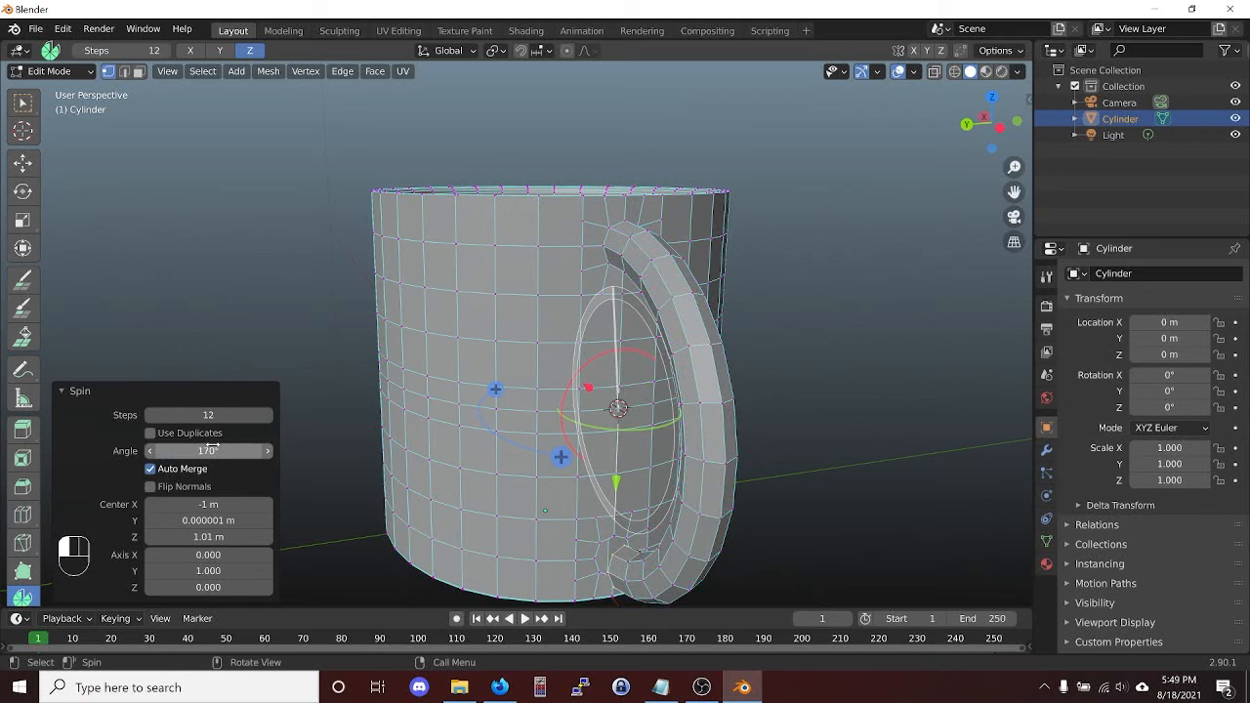
# Set the handle's spin angle to 165°, leaving its free end short of the lower hole.
pyautogui.moveTo(804, 511); pyautogui.dragTo(926, 498, button='middle')
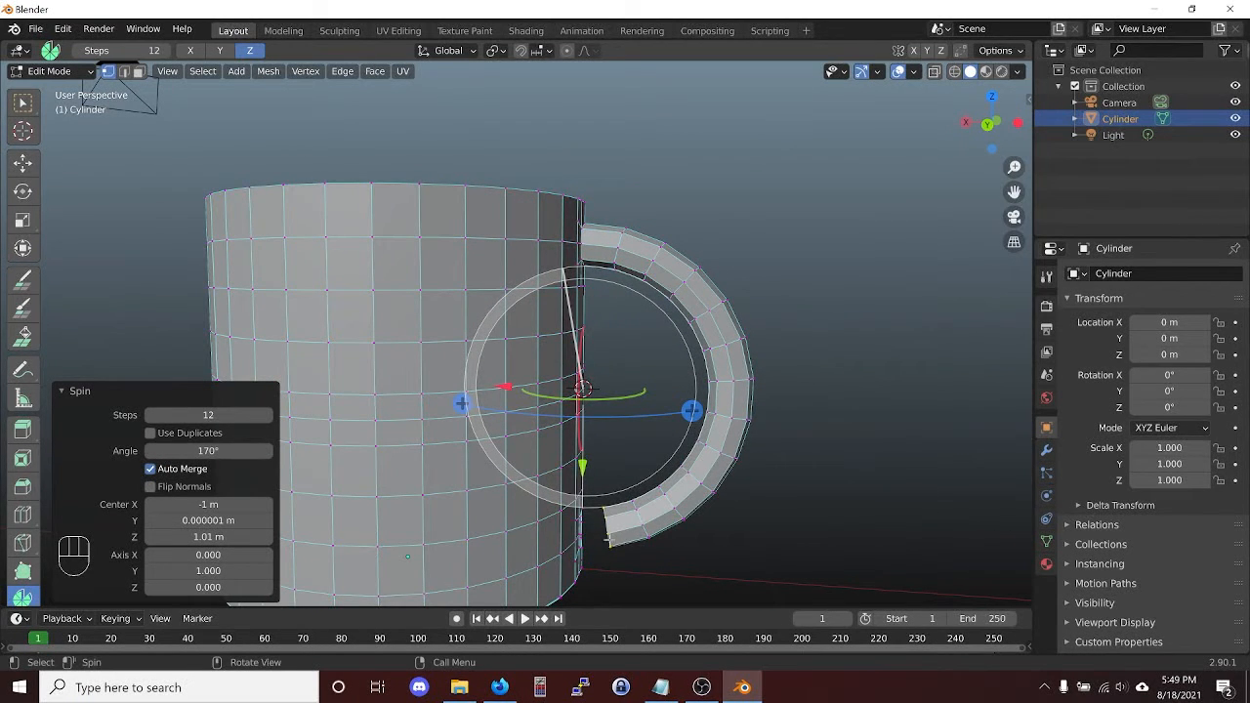
pyautogui.scroll(2, 632, 469)
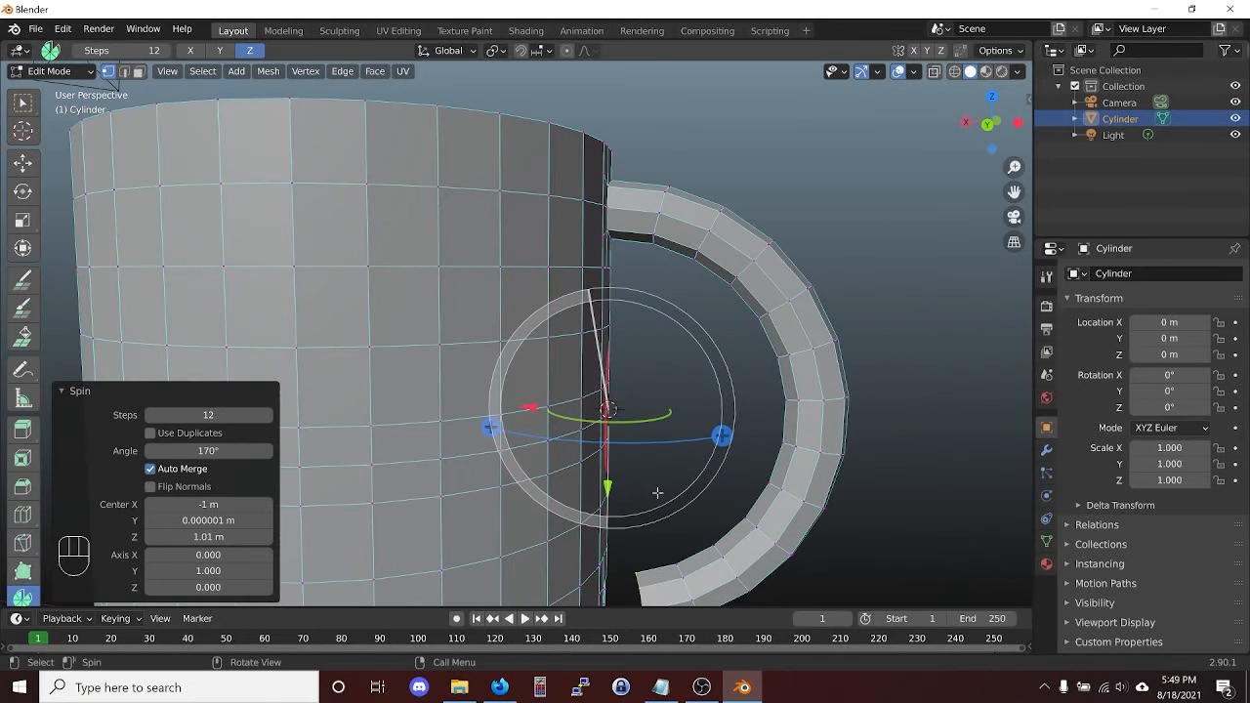
pyautogui.keyDown('shift'); pyautogui.moveTo(692, 516); pyautogui.dragTo(685, 396, button='middle'); pyautogui.keyUp('shift')
pyautogui.click(208, 450)
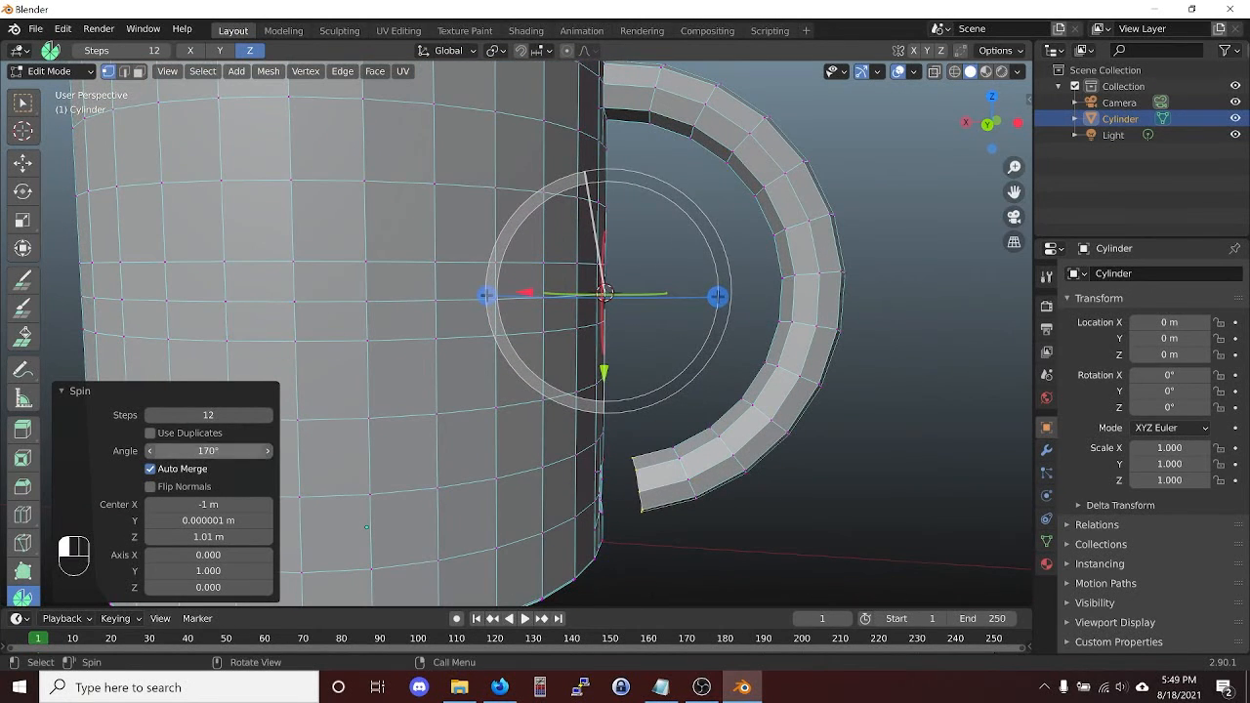
pyautogui.write('165')
pyautogui.press('Return')
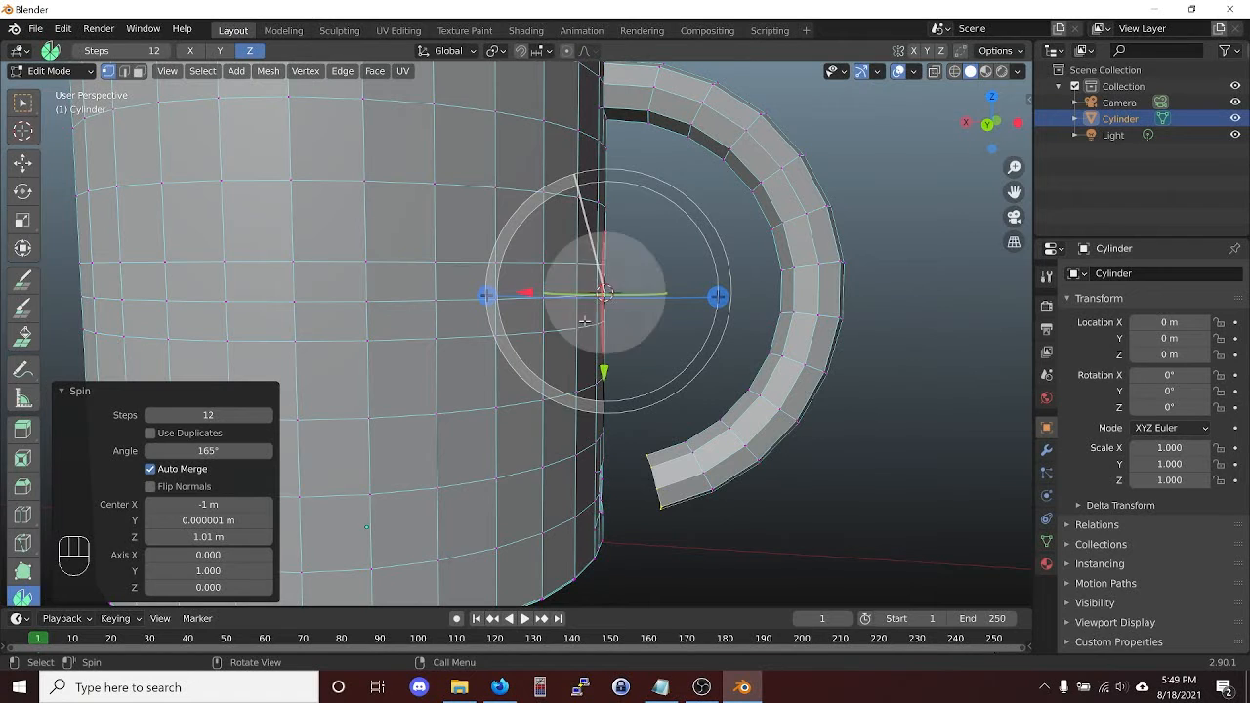
# Connect a side vertex of the lower hole to the matching vertex on the handle's open end with an edge.
pyautogui.click(23, 102)
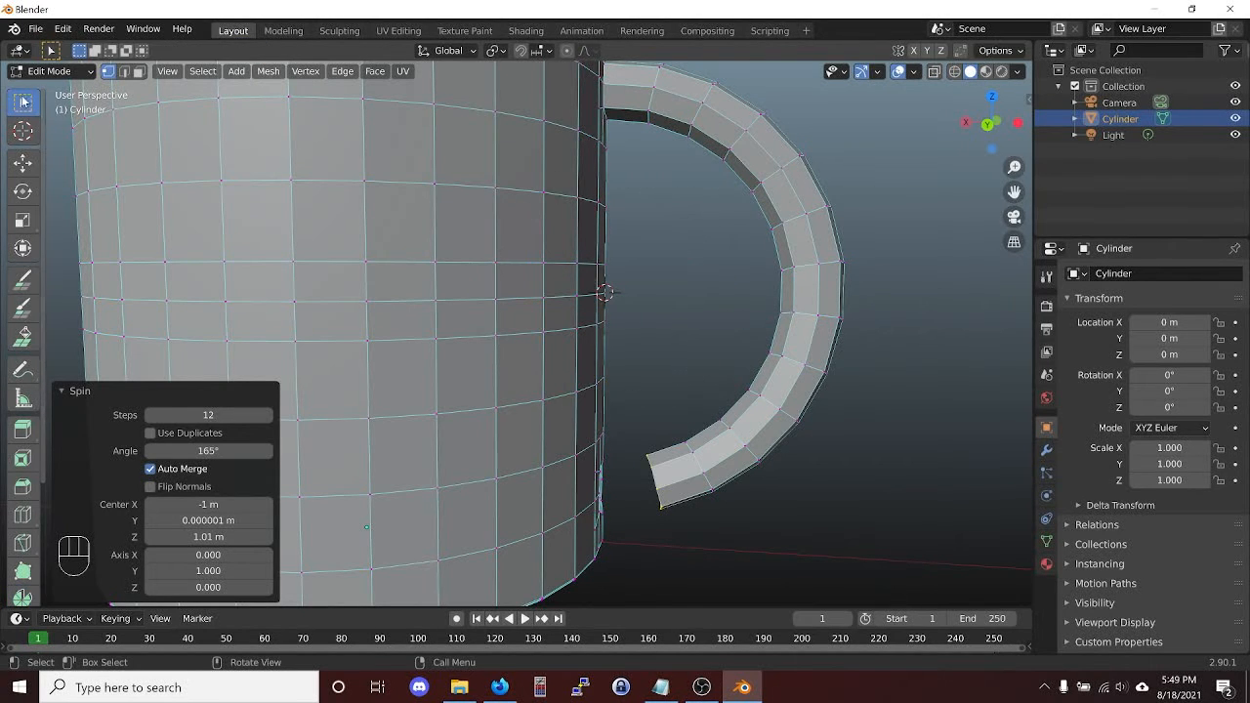
pyautogui.click(645, 470)
pyautogui.scroll(3, 655, 540)
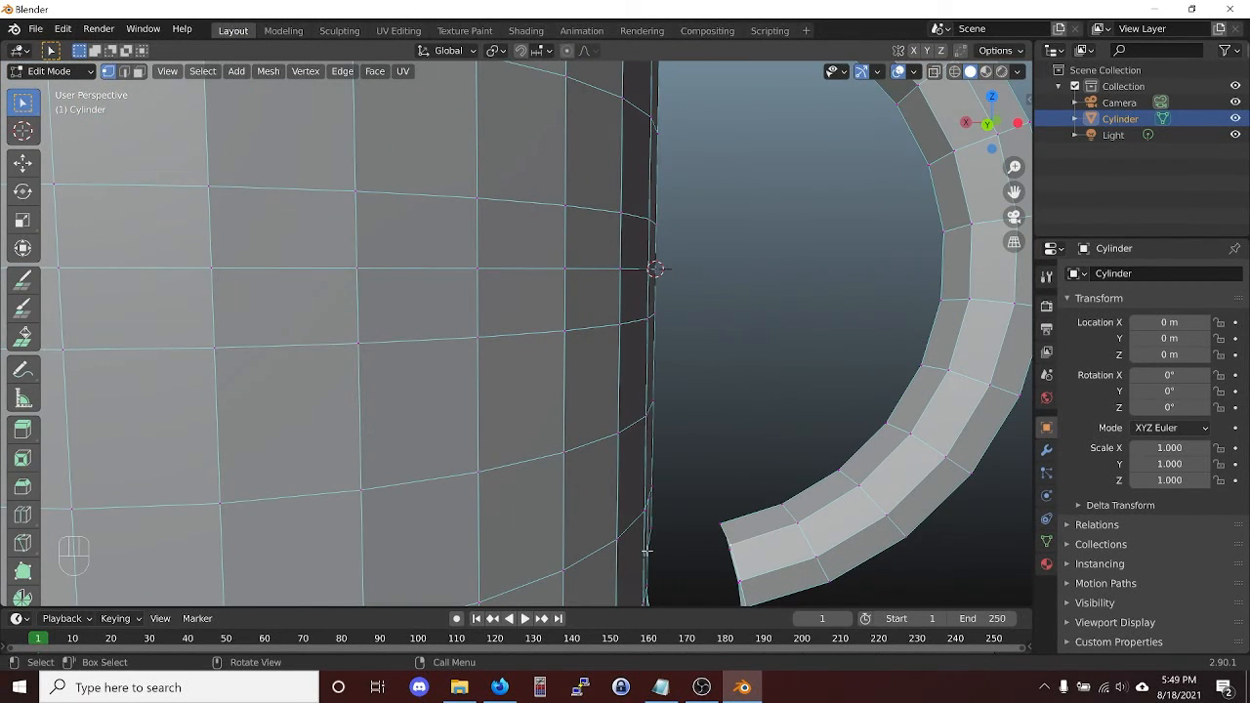
pyautogui.keyDown('shift'); pyautogui.moveTo(653, 540); pyautogui.dragTo(458, 348, button='middle'); pyautogui.keyUp('shift')
pyautogui.moveTo(592, 439); pyautogui.dragTo(612, 508, button='middle')
pyautogui.moveTo(565, 266); pyautogui.dragTo(574, 237, button='middle')
pyautogui.moveTo(569, 243); pyautogui.dragTo(569, 436, button='middle')
pyautogui.scroll(5, 576, 424)
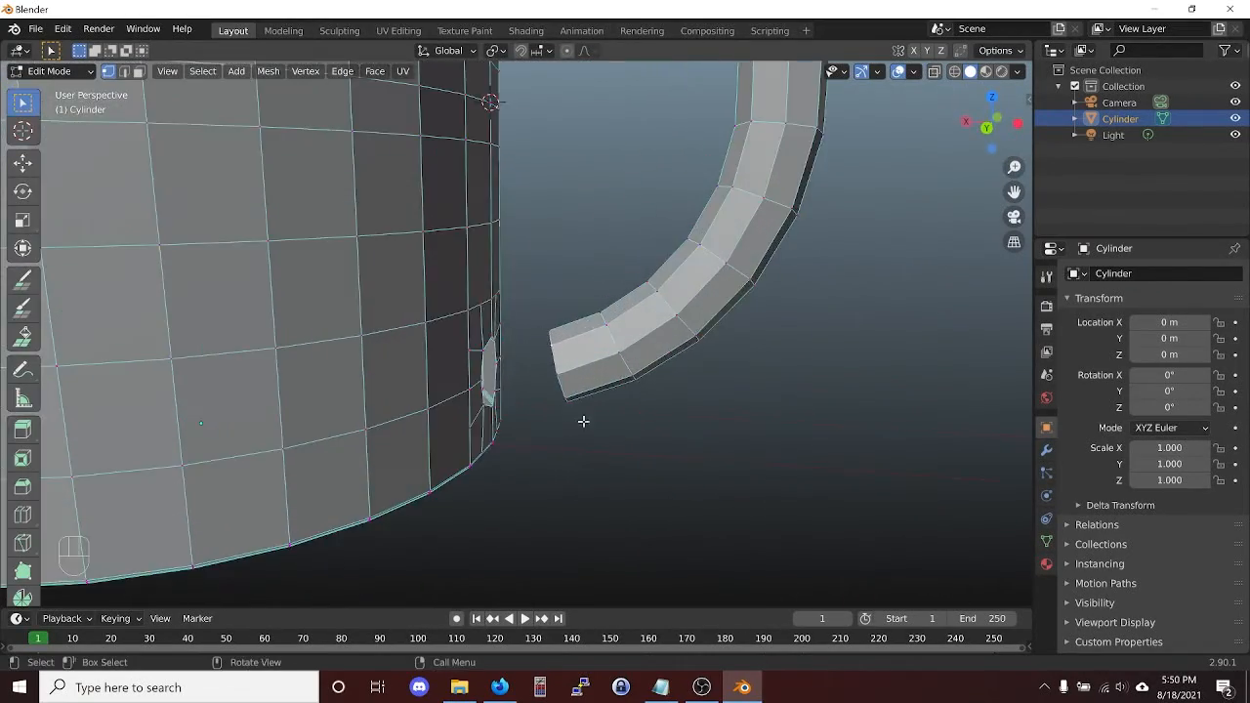
pyautogui.scroll(2, 528, 436)
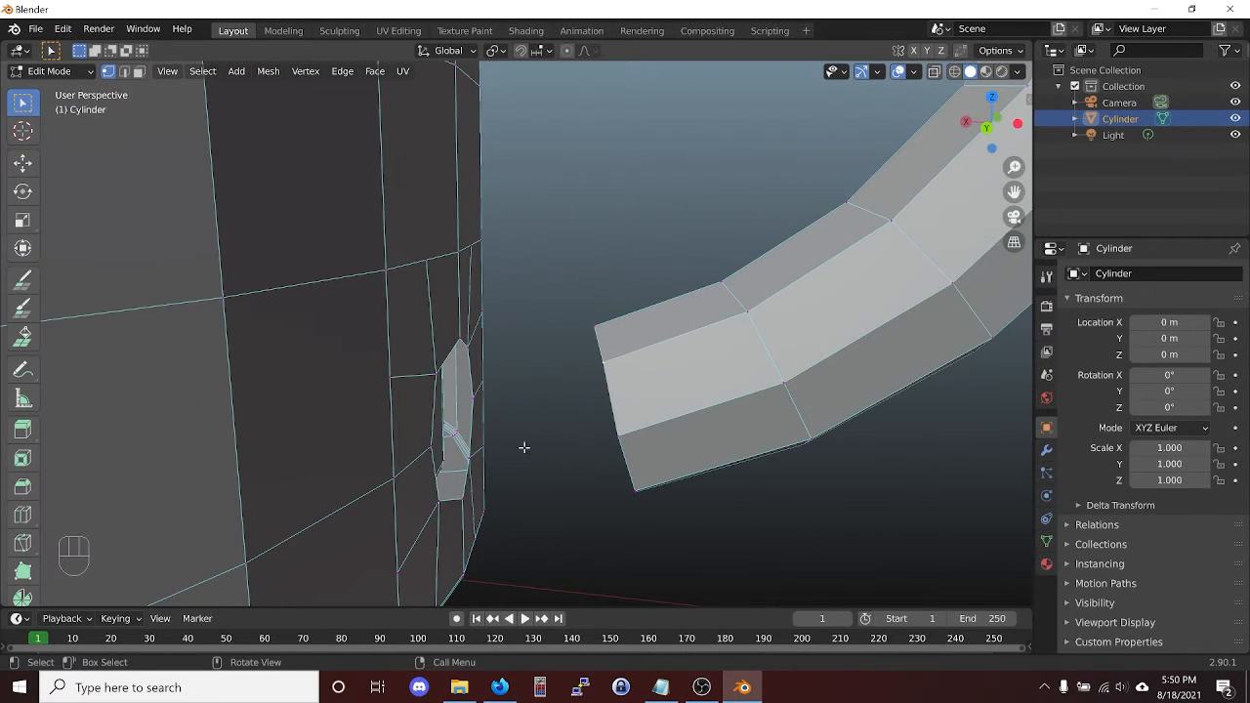
pyautogui.scroll(3, 573, 480)
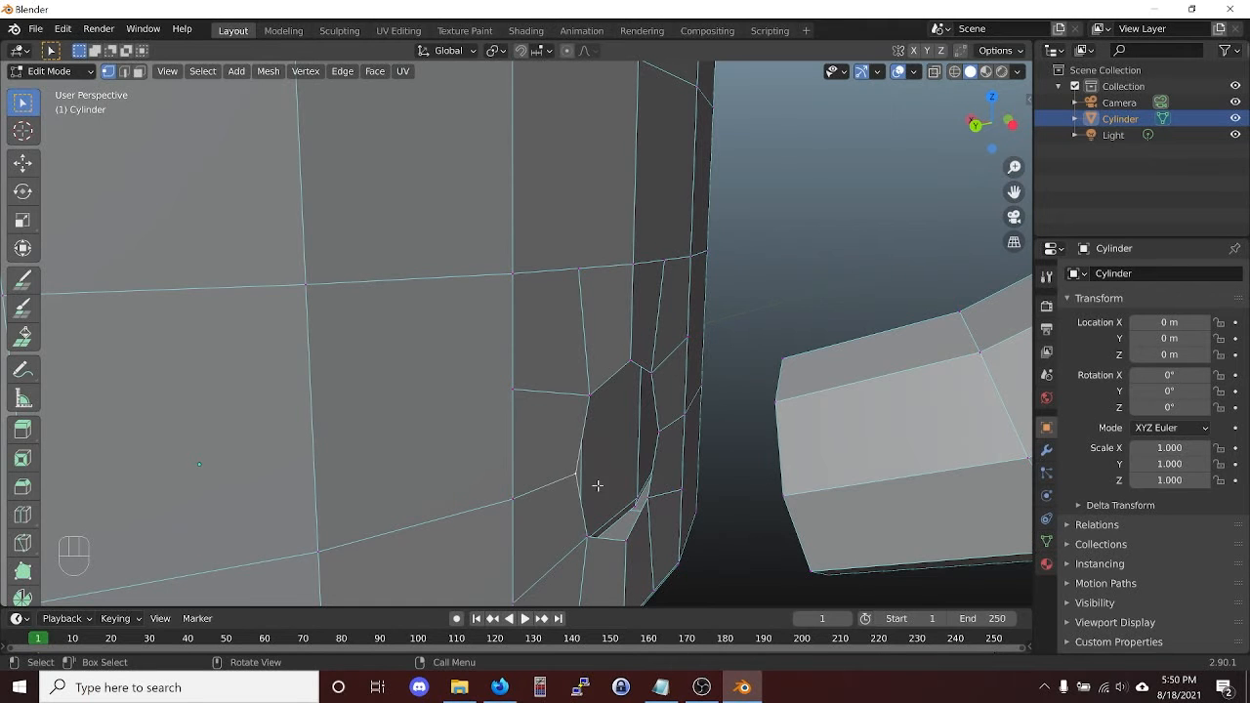
pyautogui.moveTo(681, 514); pyautogui.dragTo(763, 508, button='middle')
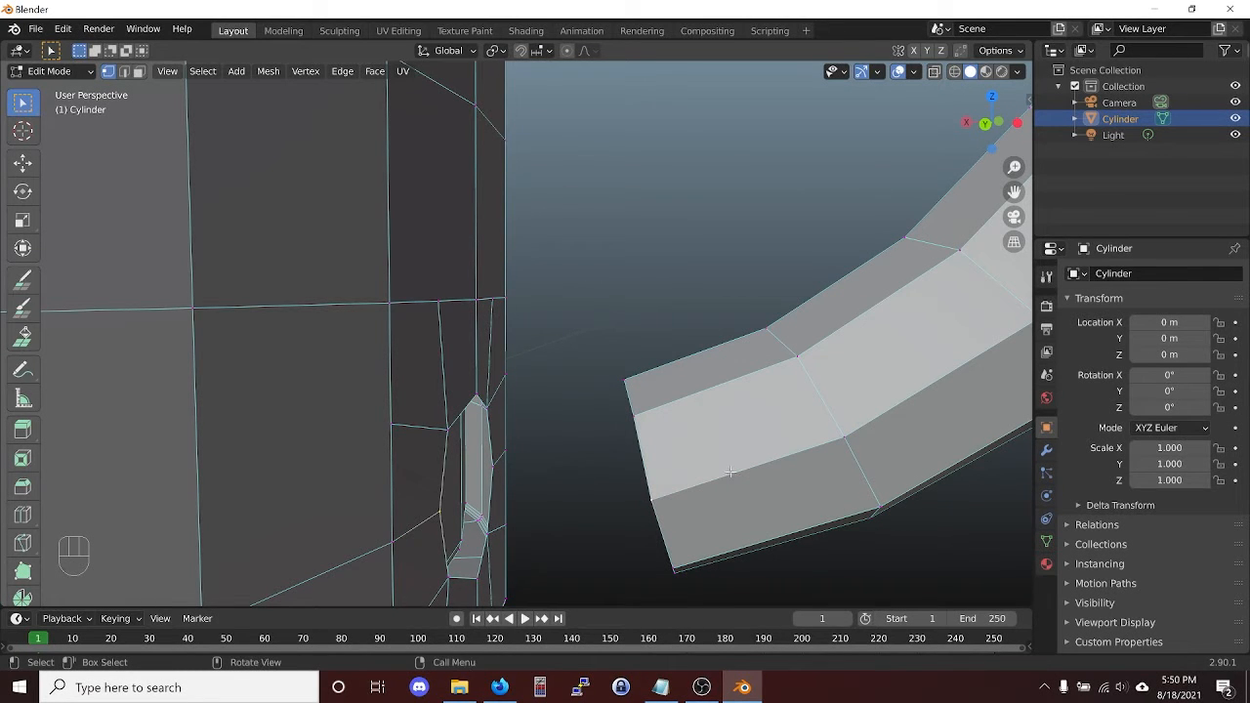
pyautogui.press('f')
# Connect the next vertex up on the lower hole to its matching handle-end vertex with a second edge.
pyautogui.press('shift')
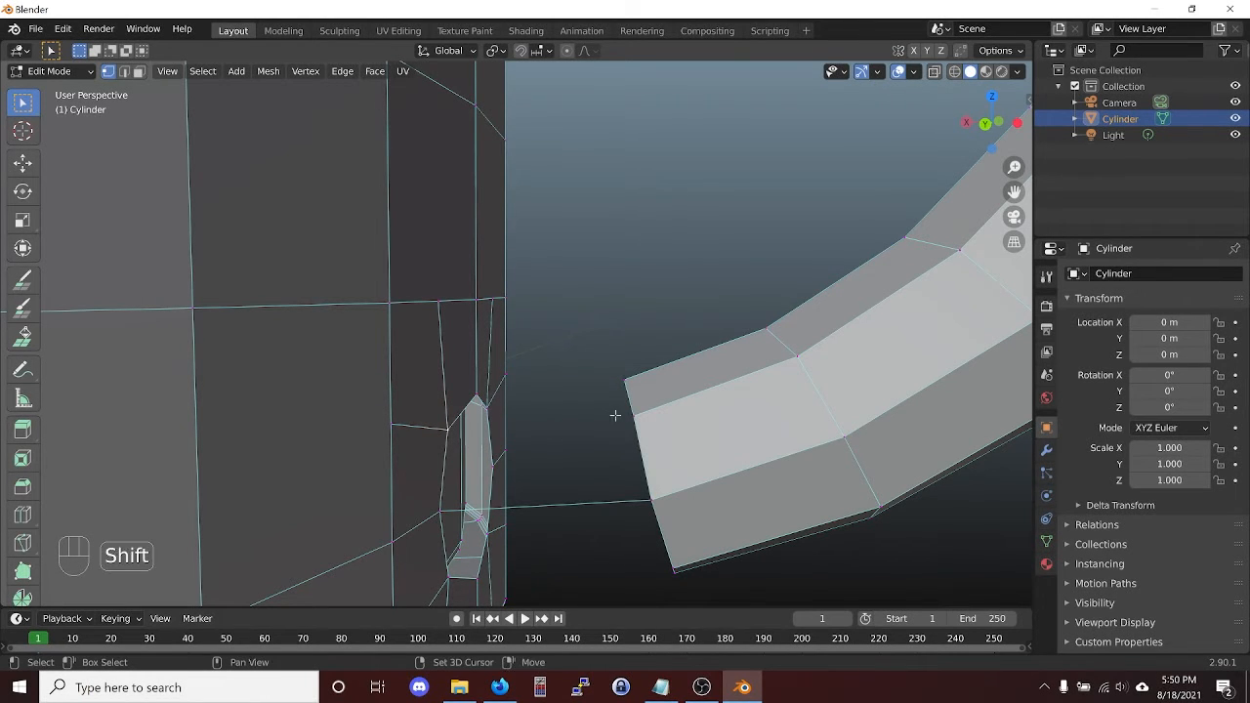
pyautogui.keyDown('shift'); pyautogui.click(633, 414); pyautogui.keyUp('shift')
pyautogui.press('f')
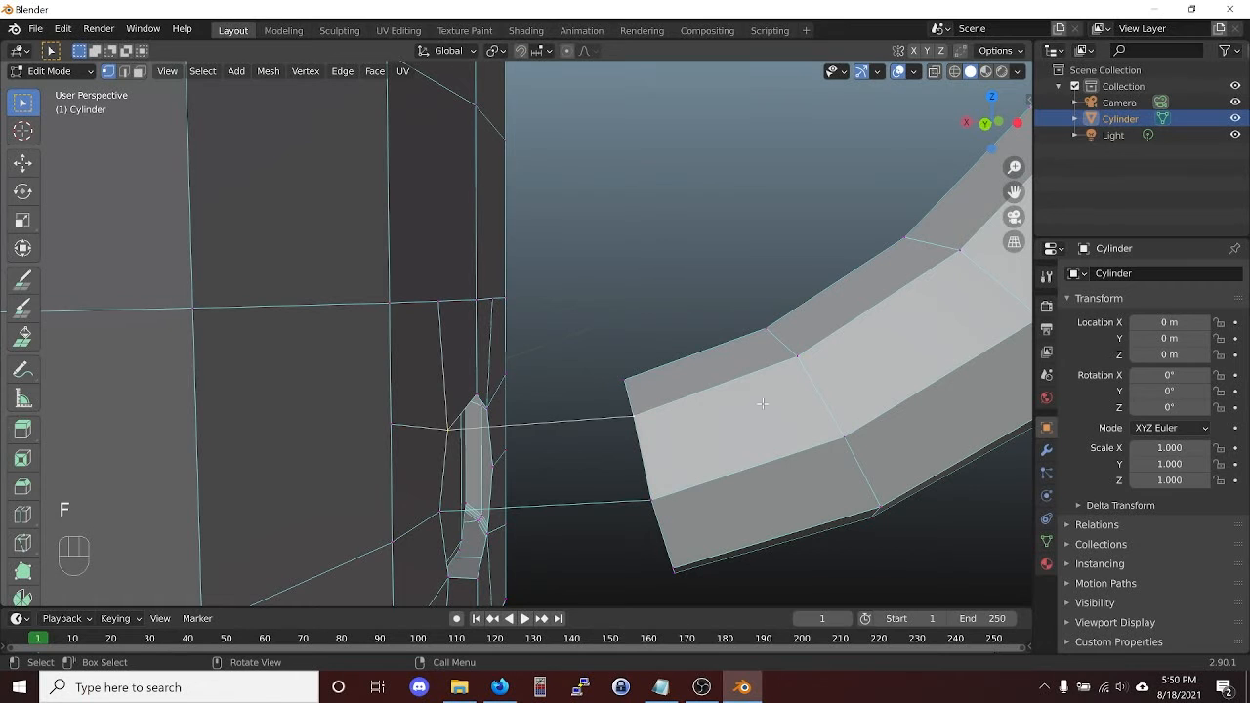
# Fill a face between the two new edges that link the lower hole and the handle's end.
pyautogui.press('2')
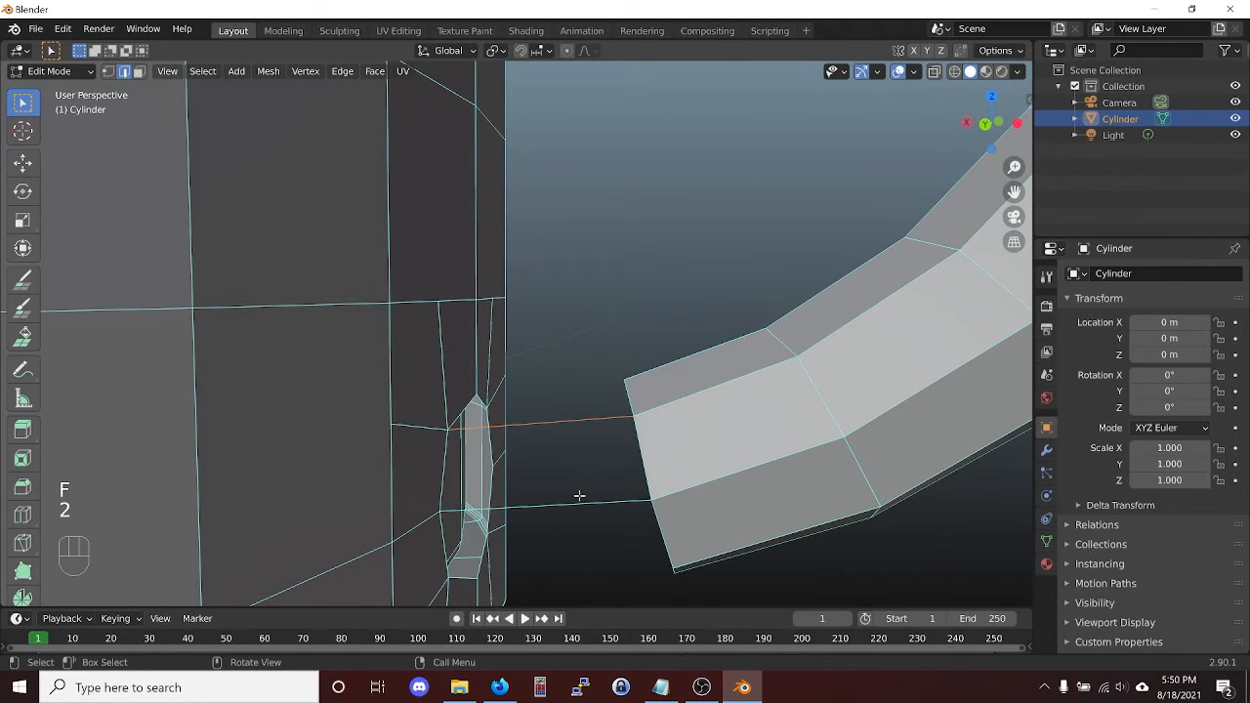
pyautogui.press('shift')
pyautogui.keyDown('shift'); pyautogui.click(547, 505); pyautogui.keyUp('shift')
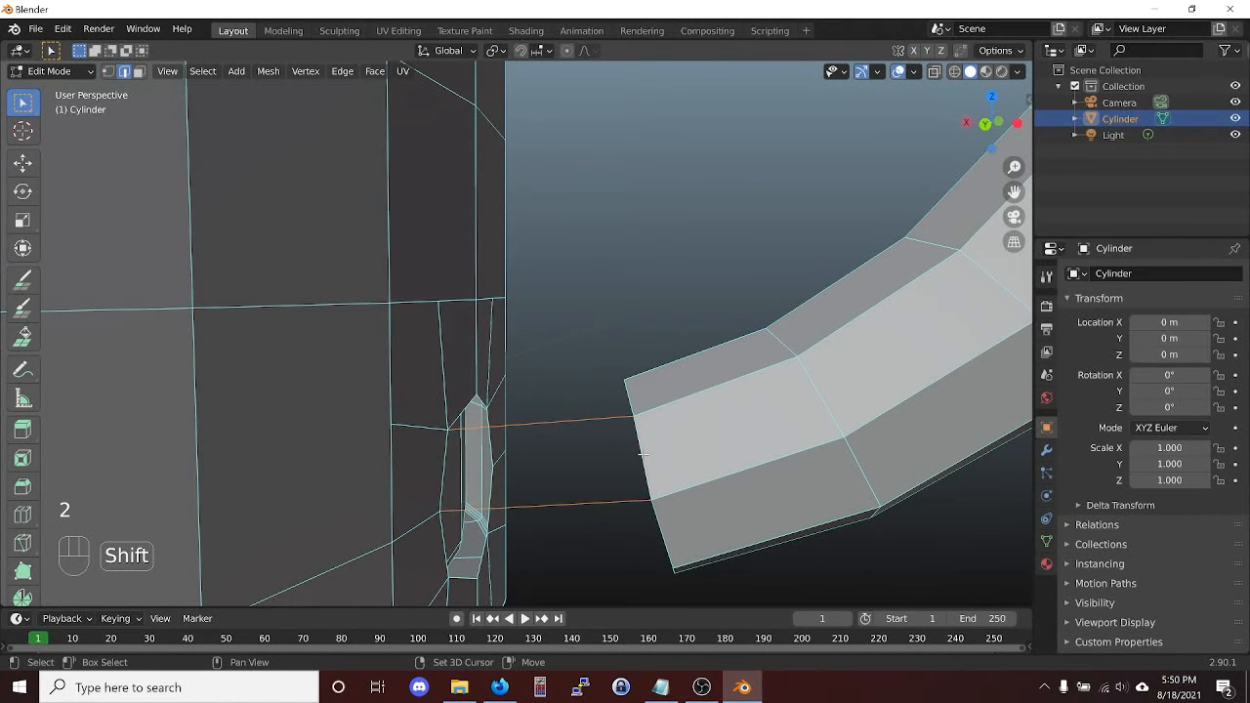
pyautogui.keyDown('shift'); pyautogui.click(501, 507); pyautogui.keyUp('shift')
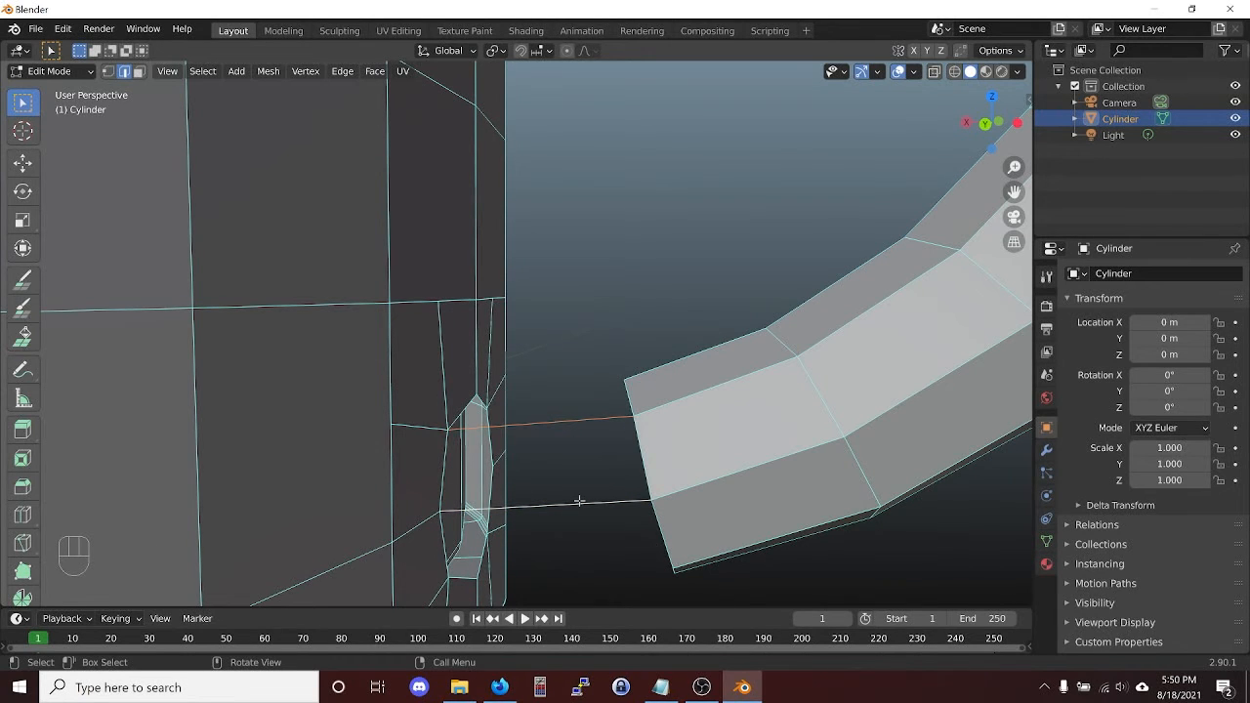
pyautogui.press('f')
# Fill the remaining faces around the gap, starting from the bridging face's upper edge, to close the handle's lower joint.
pyautogui.click(556, 425)
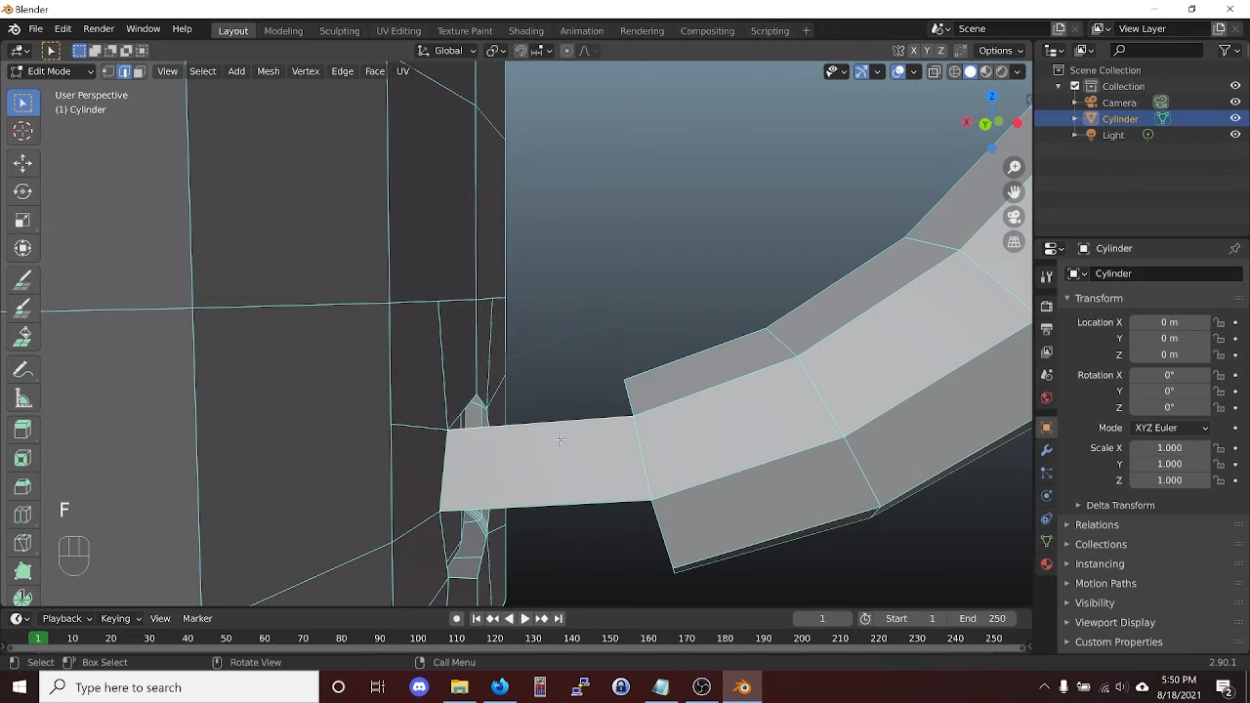
pyautogui.moveTo(570, 469); pyautogui.dragTo(572, 499, button='middle')
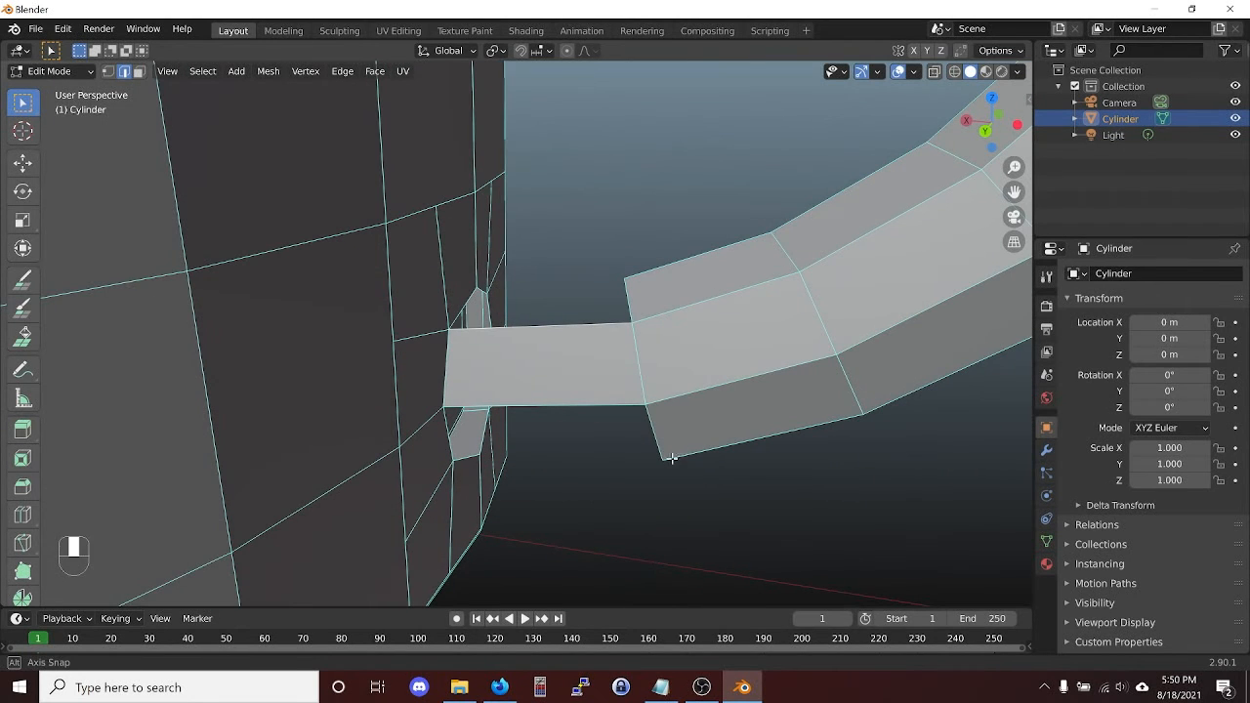
pyautogui.moveTo(680, 459); pyautogui.dragTo(666, 445, button='middle')
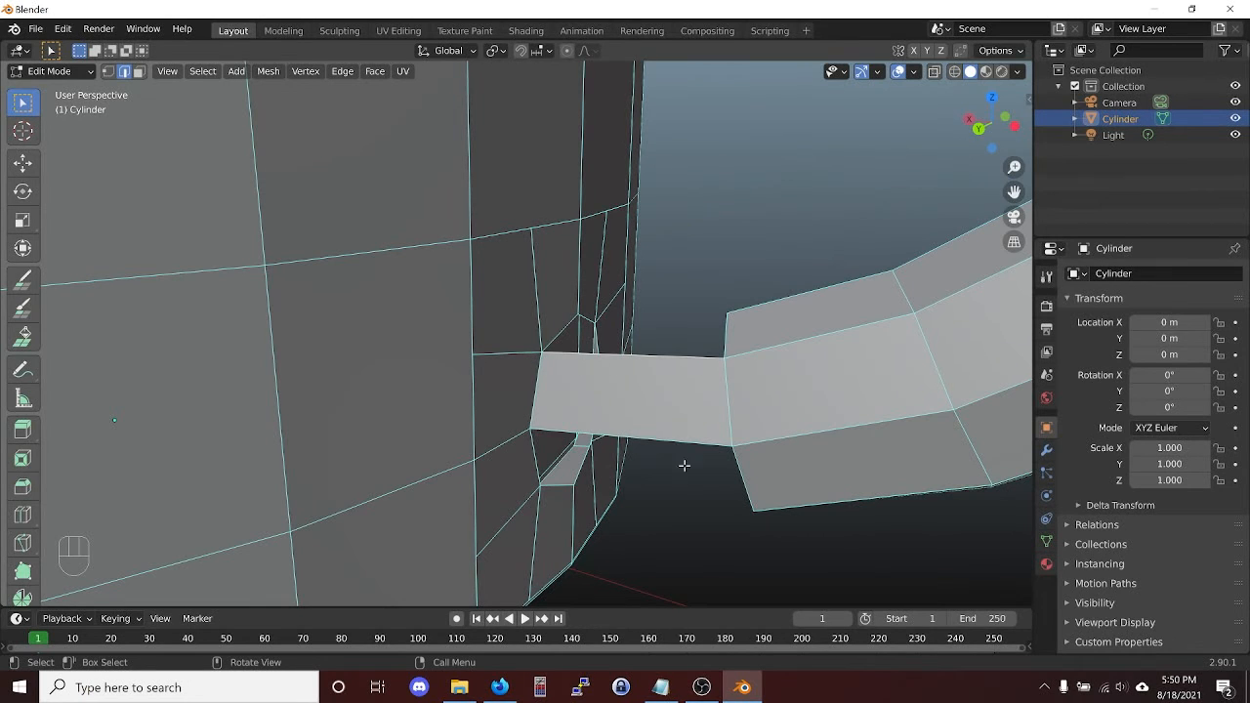
pyautogui.press('f')
pyautogui.press('f')
pyautogui.press('f')
pyautogui.press('f')
pyautogui.press('f')
pyautogui.press('f')
pyautogui.press('f')
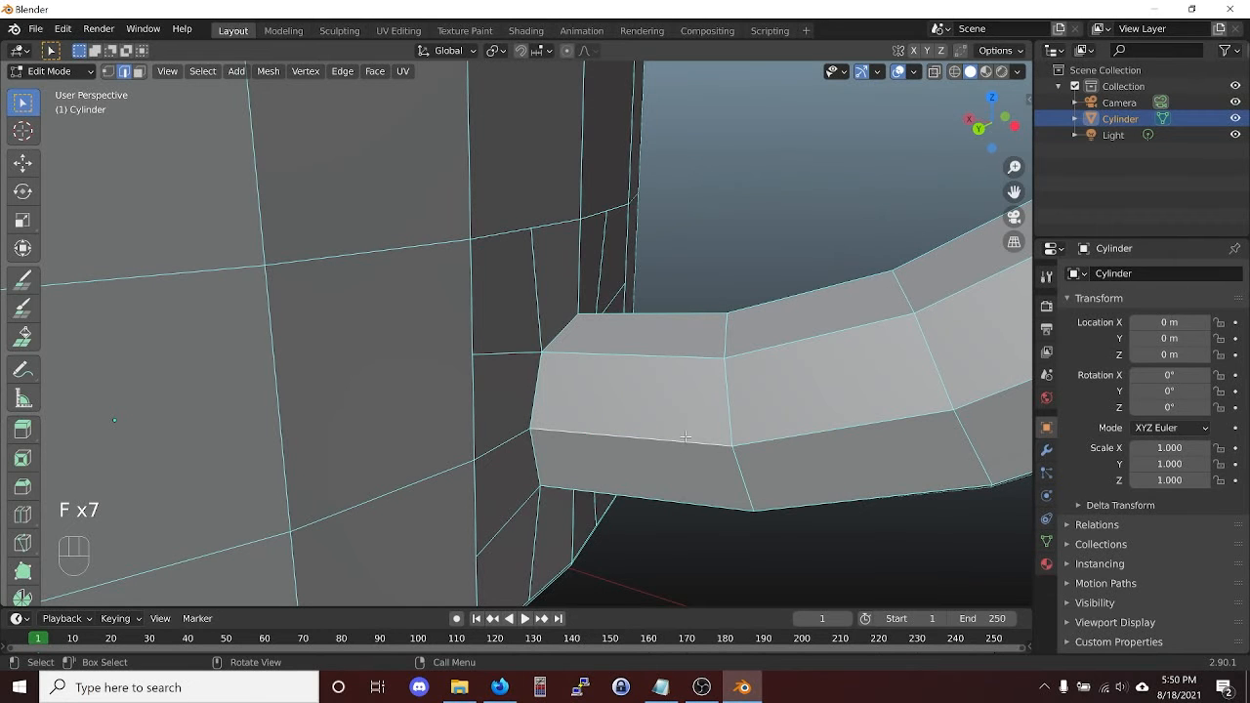
# Examine the handle and its joints with the mug's wall from close up and from several sides.
pyautogui.moveTo(633, 493); pyautogui.dragTo(639, 452, button='middle')
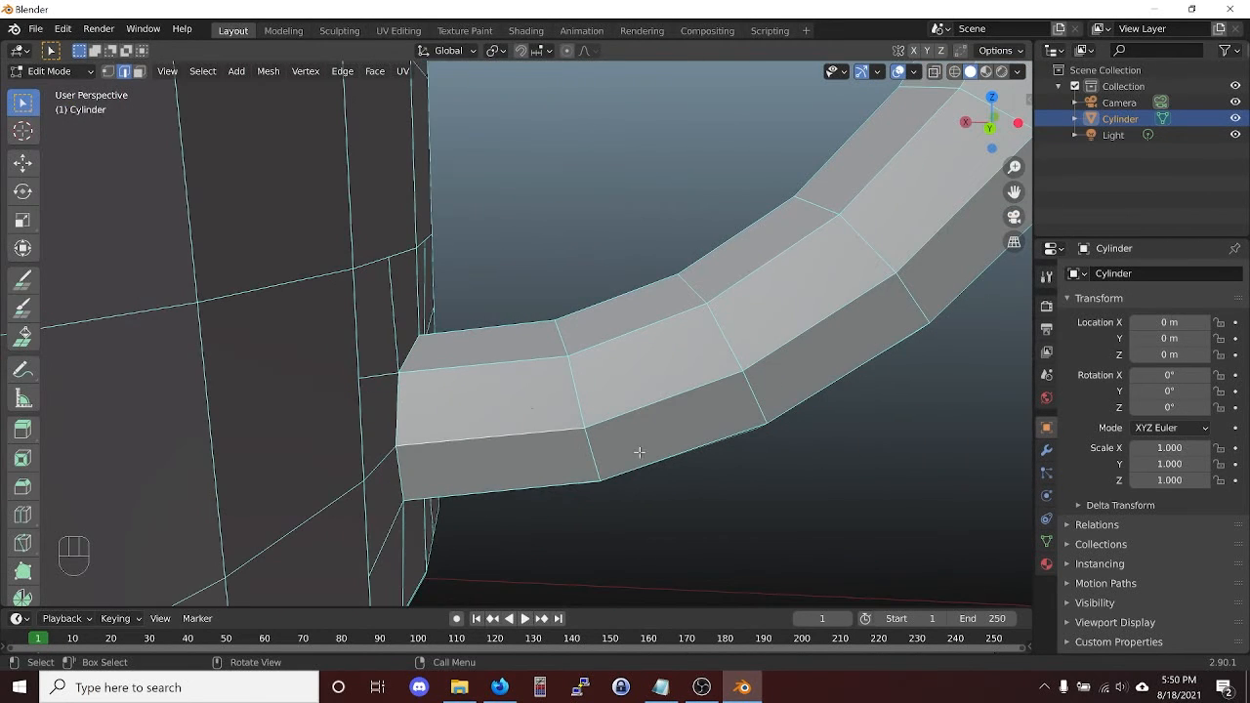
pyautogui.scroll(-2, 537, 408)
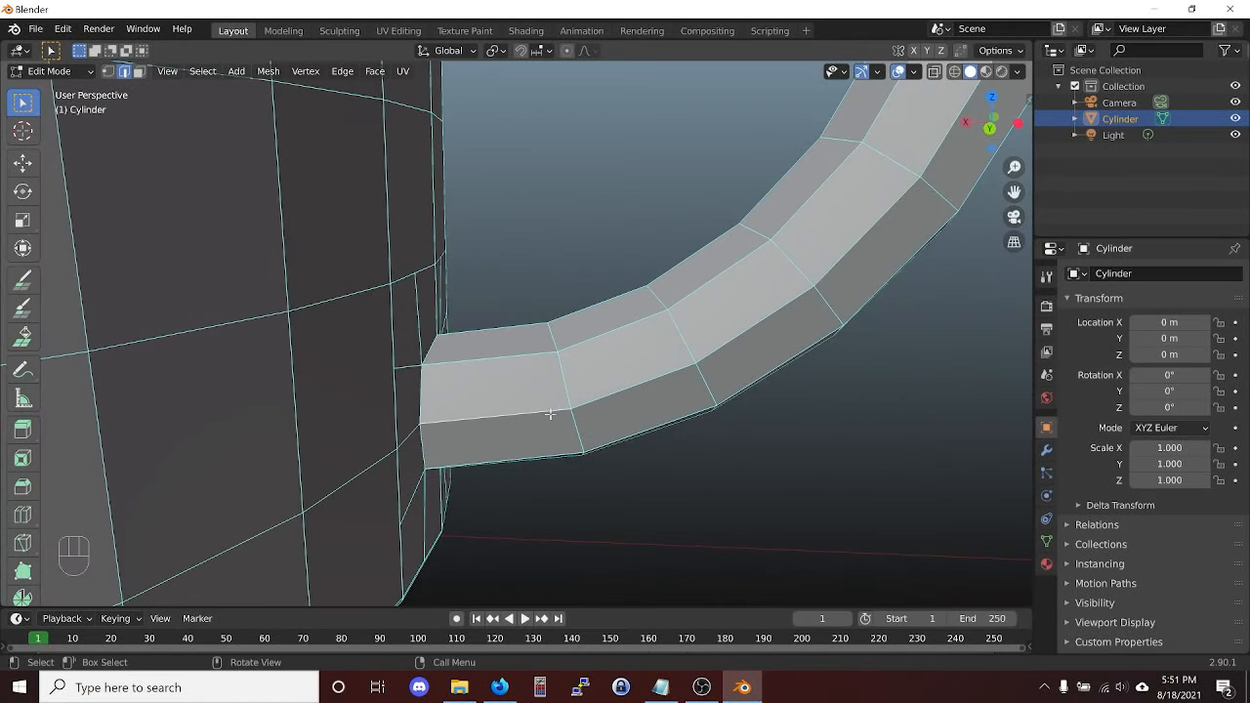
pyautogui.scroll(4, 542, 430)
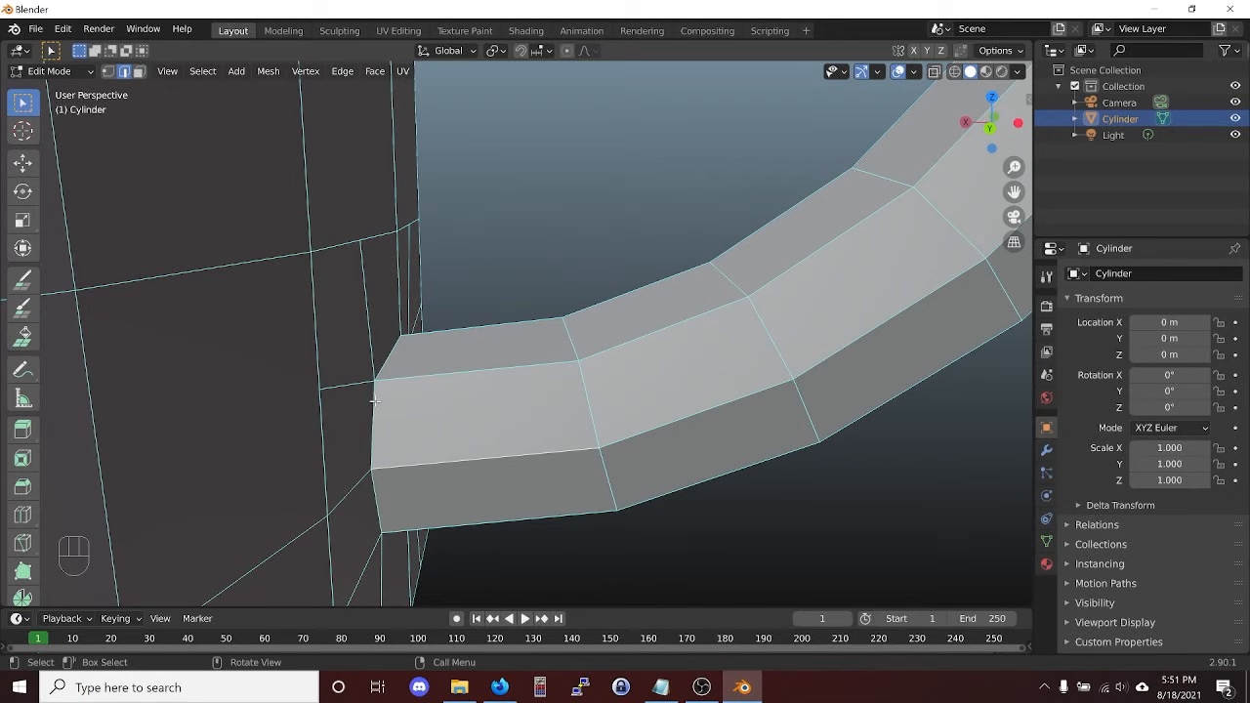
pyautogui.scroll(-8, 459, 410)
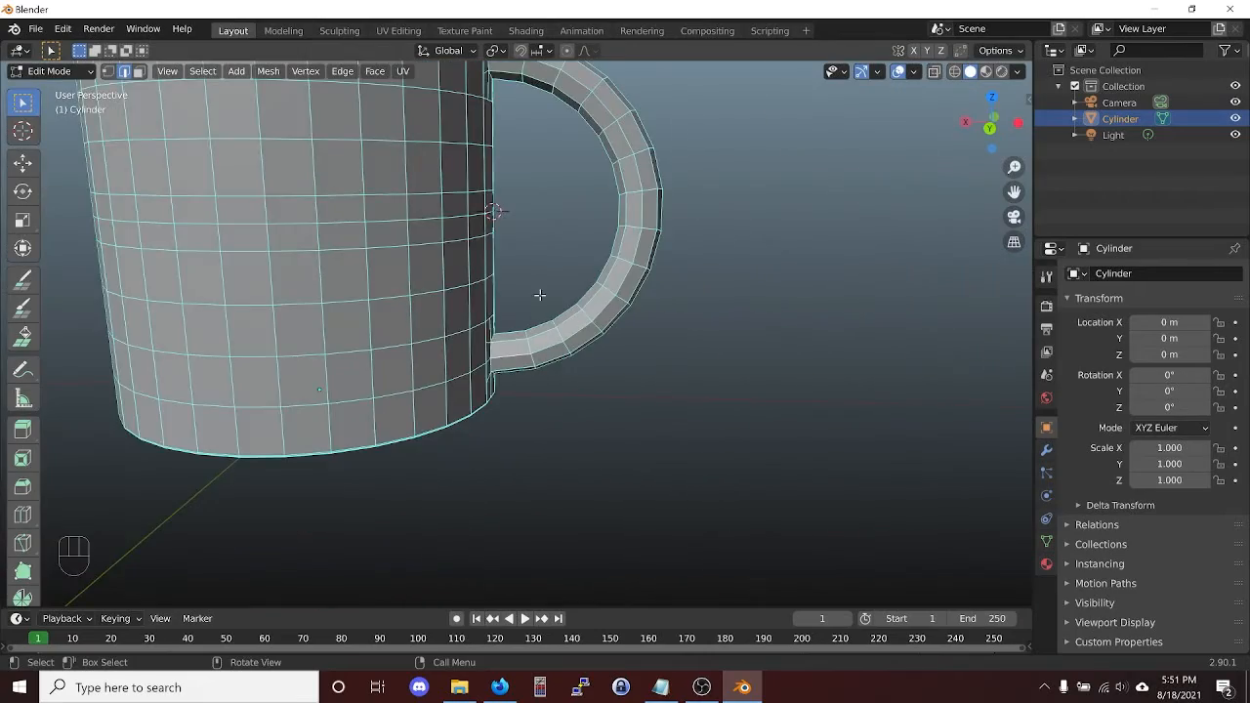
pyautogui.moveTo(540, 295); pyautogui.dragTo(594, 246, button='middle')
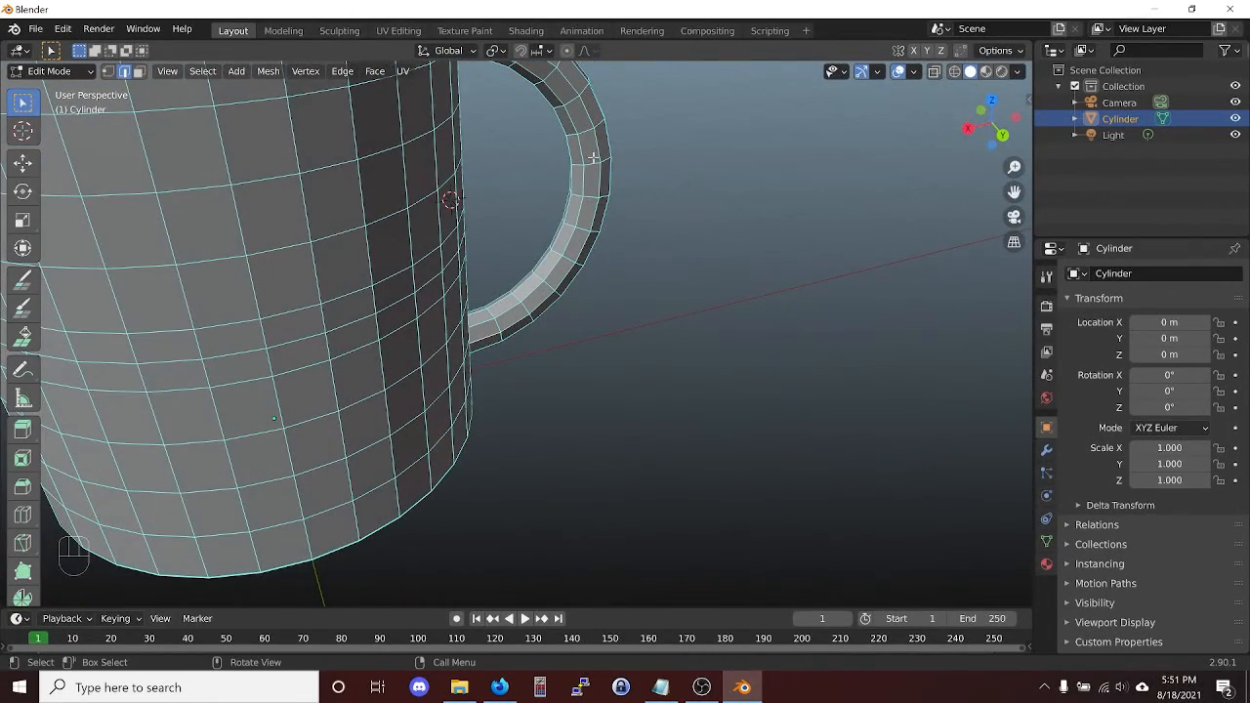
pyautogui.moveTo(650, 162); pyautogui.dragTo(517, 154, button='middle')
pyautogui.scroll(-3, 518, 154)
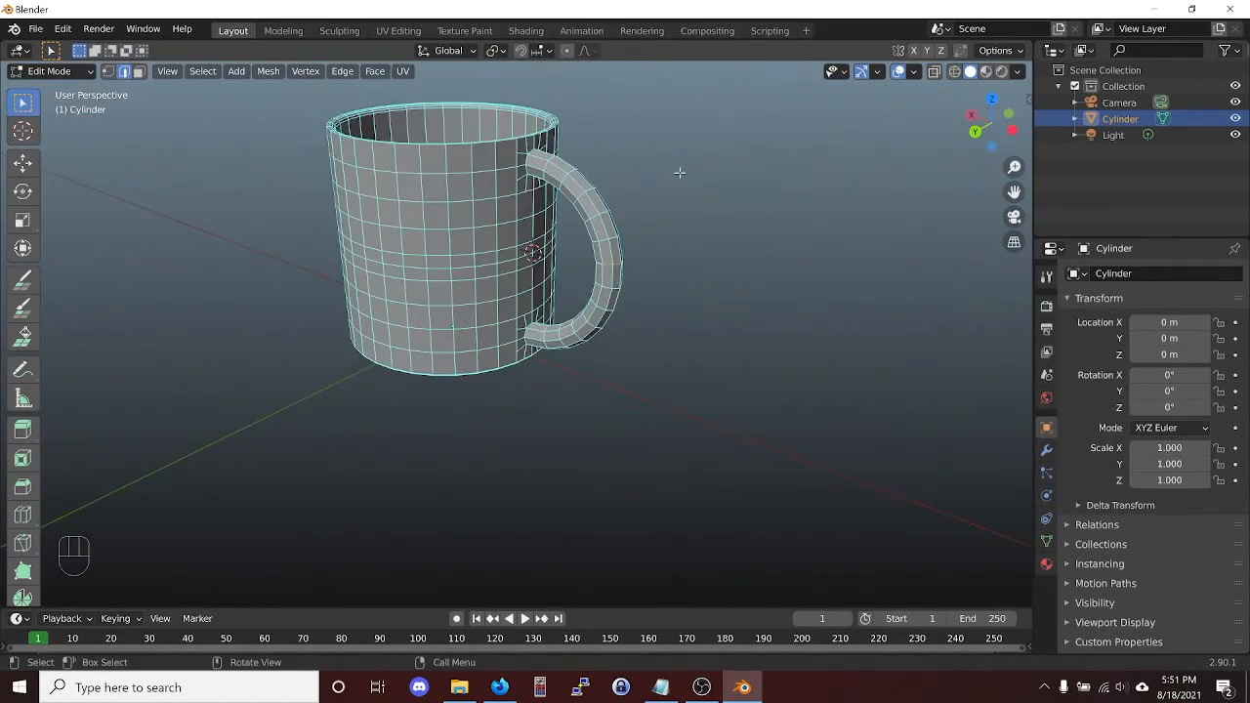
pyautogui.moveTo(678, 173)
pyautogui.mouseDown(button='middle')
pyautogui.moveTo(554, 186)
pyautogui.moveTo(684, 173)
pyautogui.mouseUp(button='middle')
pyautogui.scroll(3, 684, 173)
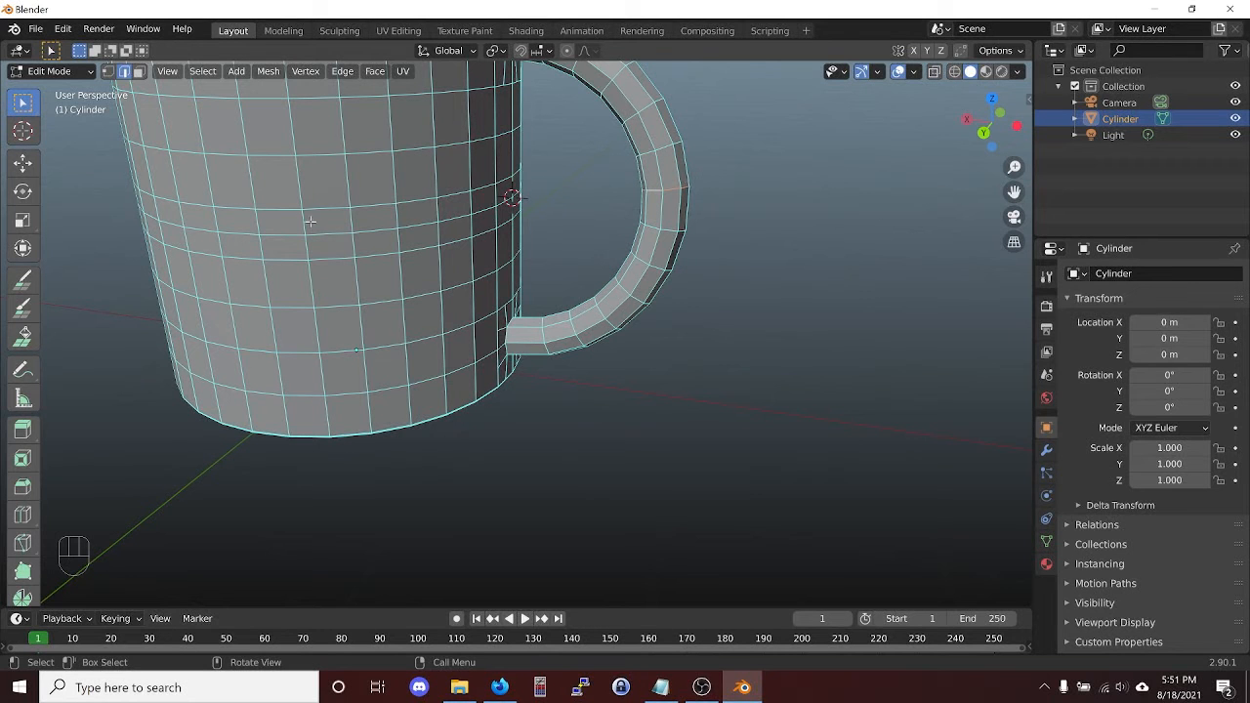
pyautogui.scroll(-4, 688, 201)
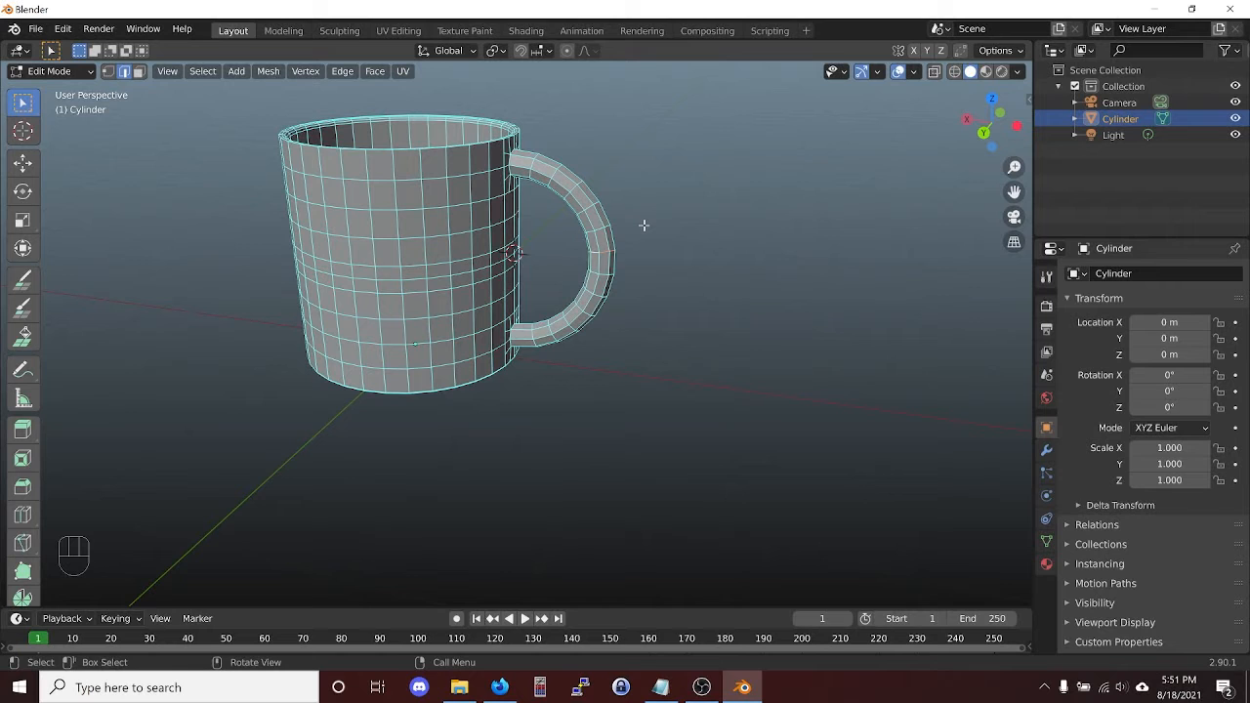
# Try to select the handle's surface by growing the selection five times from an edge at its middle.
pyautogui.click(644, 225)
pyautogui.press('ctrl+KP_Add')
pyautogui.press('ctrl+KP_Add')
pyautogui.press('ctrl+KP_Add')
pyautogui.press('ctrl+KP_Add')
pyautogui.press('ctrl+KP_Add')
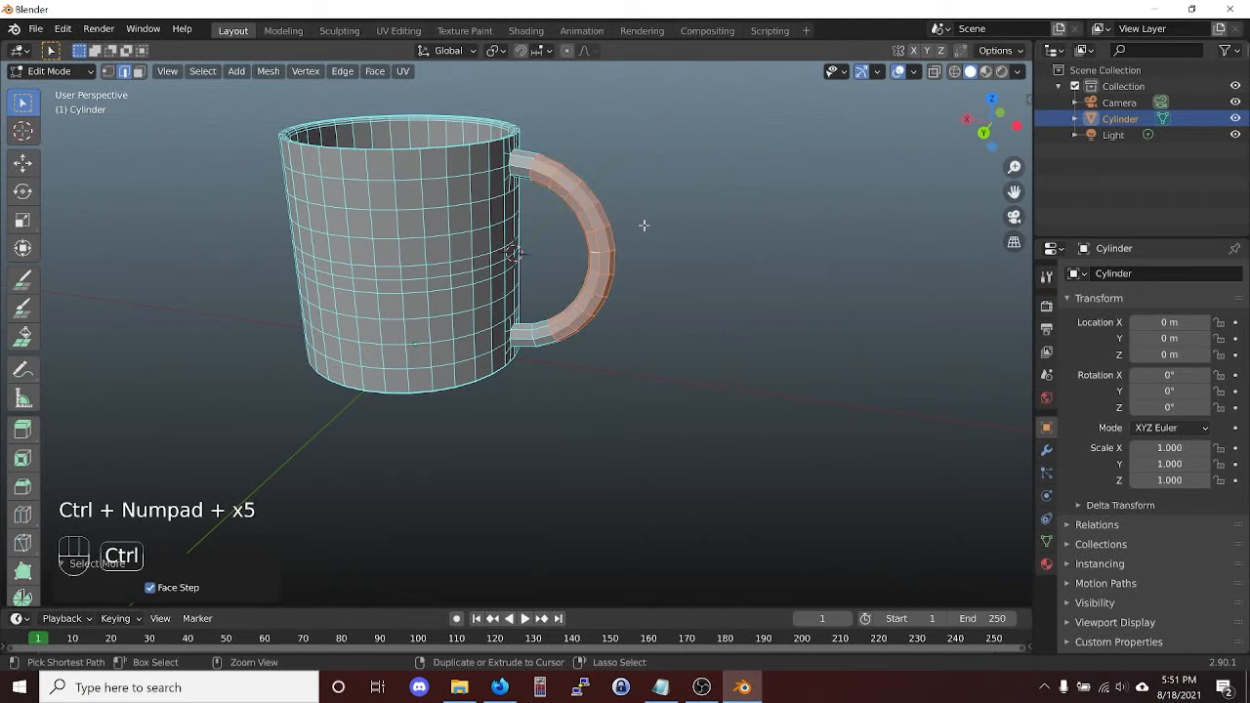
pyautogui.keyDown('alt'); pyautogui.click(540, 338); pyautogui.keyUp('alt')
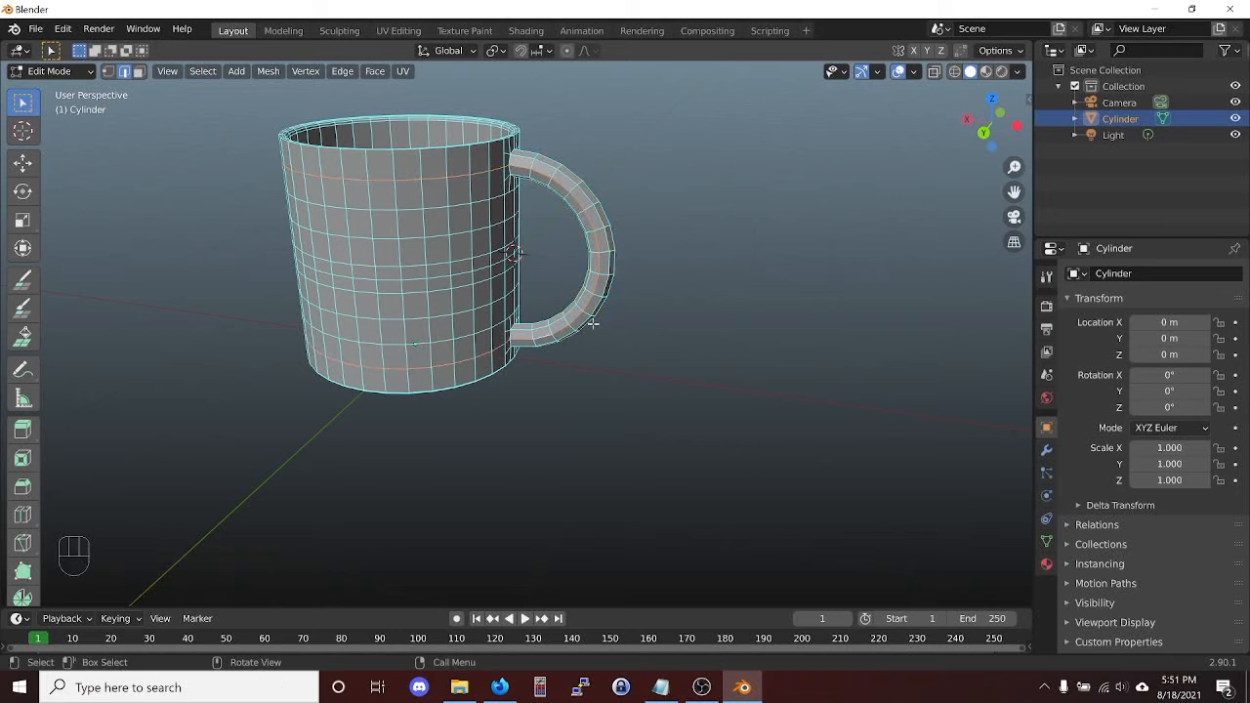
pyautogui.hotkey('ctrl', 'z')
# Switch to face selection, select a ring of faces at the handle's middle and grow it along the handle.
pyautogui.press('3')
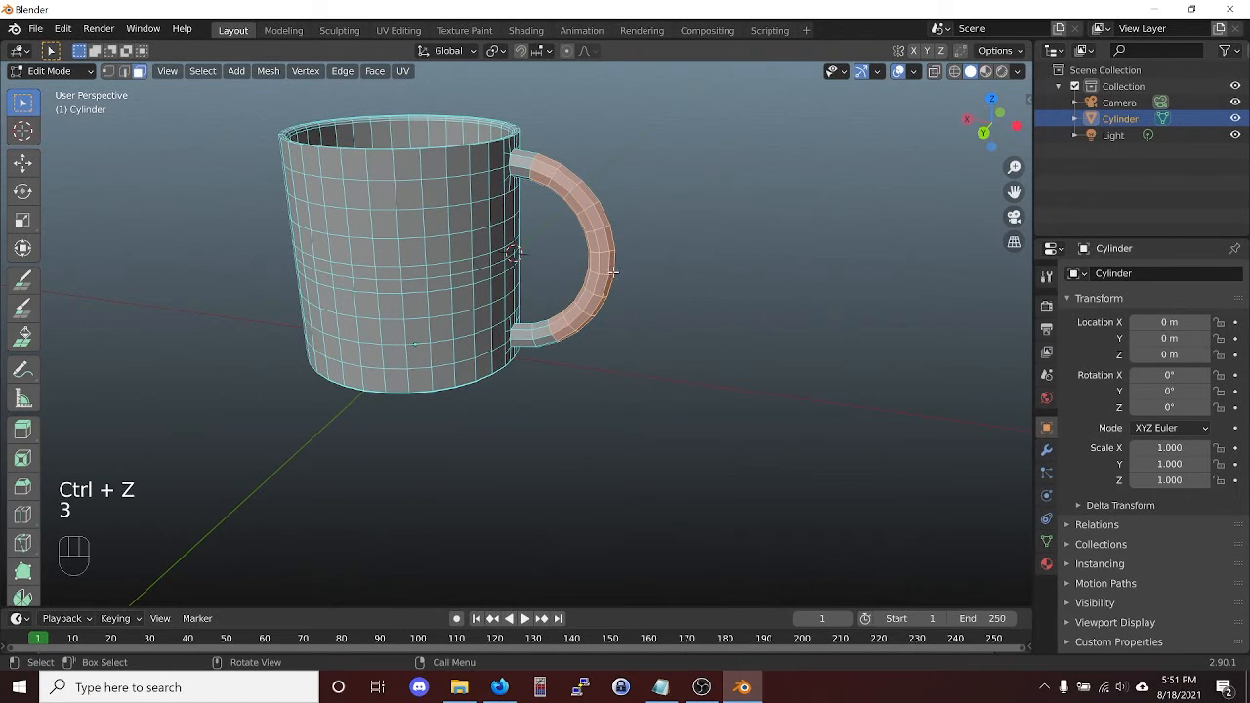
pyautogui.click(606, 264)
pyautogui.keyDown('alt'); pyautogui.click(607, 263); pyautogui.keyUp('alt')
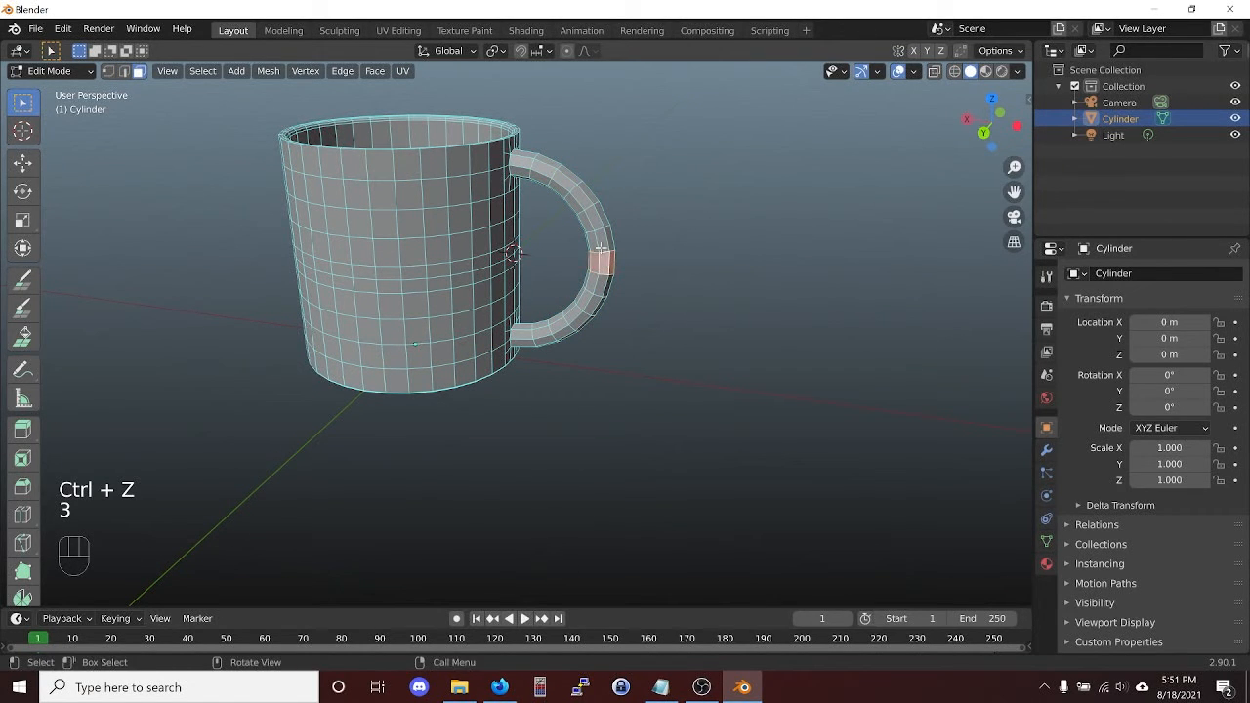
pyautogui.press('ctrl+KP_Add')
pyautogui.press('ctrl+KP_Add')
pyautogui.press('ctrl+KP_Add')
pyautogui.press('ctrl+KP_Add')
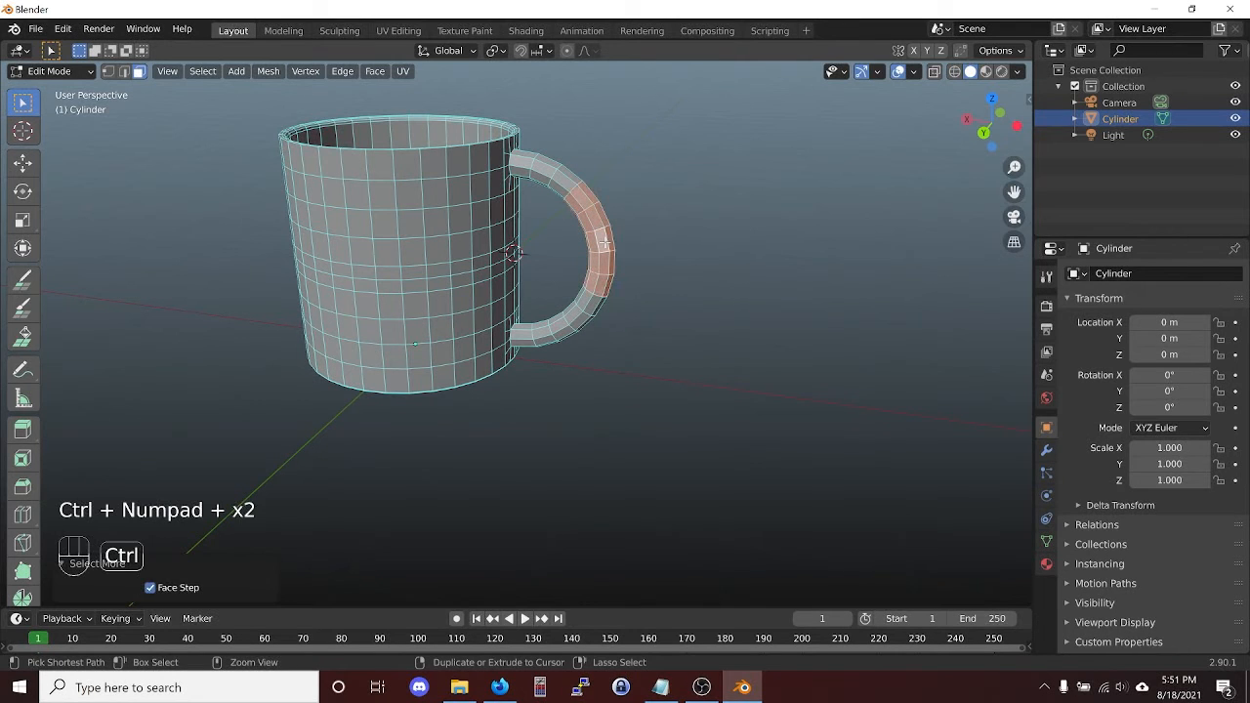
pyautogui.press('ctrl+KP_Add')
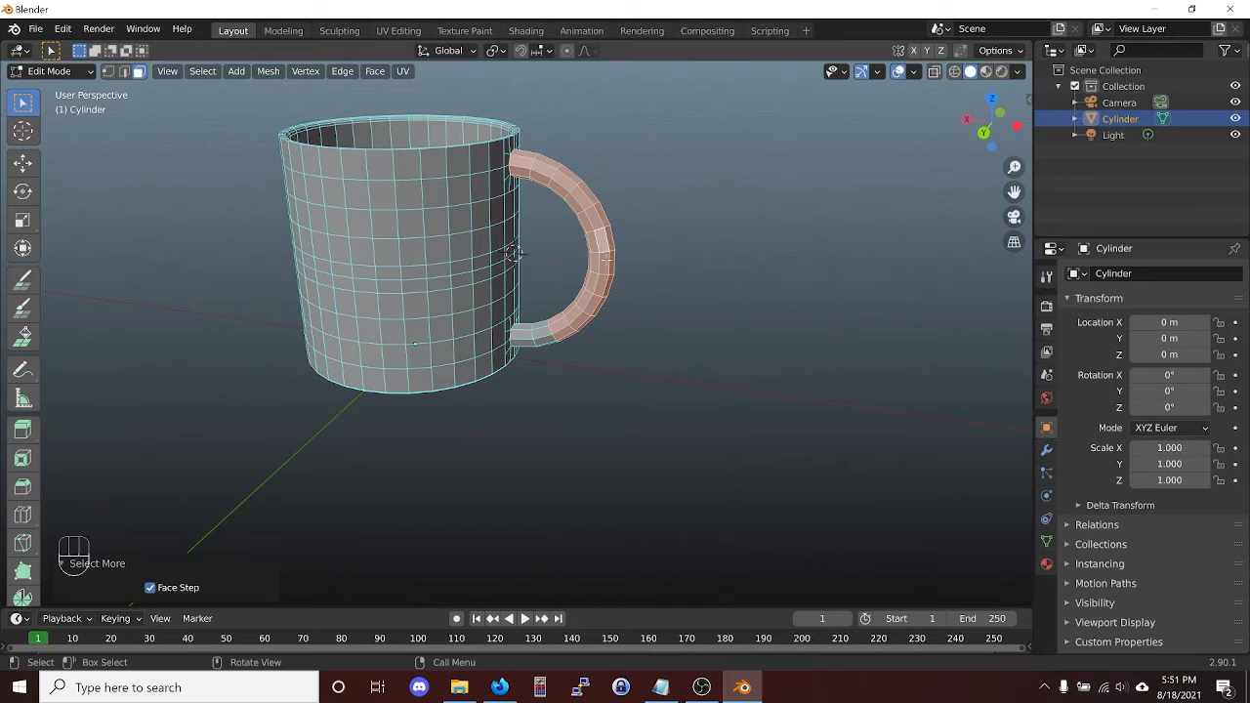
# Reselect the face ring at the handle's middle and grow it five times, leaving out the segments at both wall joints.
pyautogui.keyDown('alt'); pyautogui.click(603, 261); pyautogui.keyUp('alt')
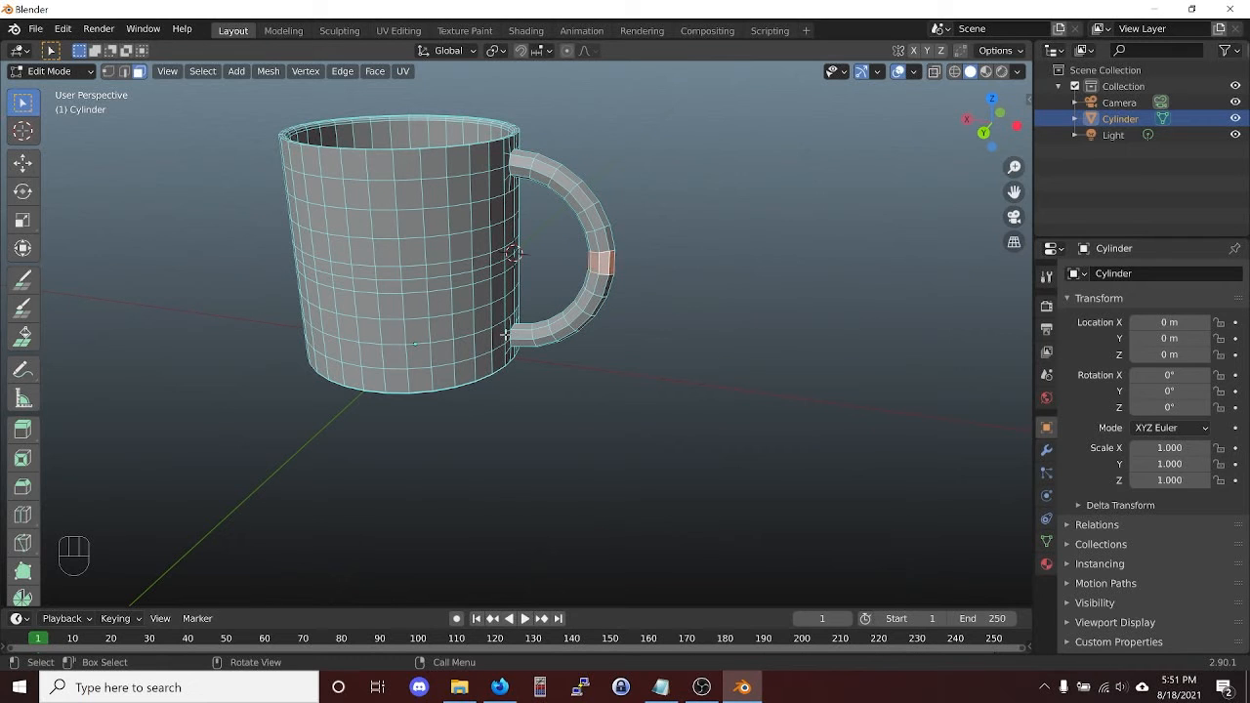
pyautogui.press('ctrl+KP_Add')
pyautogui.press('ctrl+KP_Add')
pyautogui.press('ctrl+KP_Add')
pyautogui.press('ctrl+KP_Add')
pyautogui.press('ctrl+KP_Add')
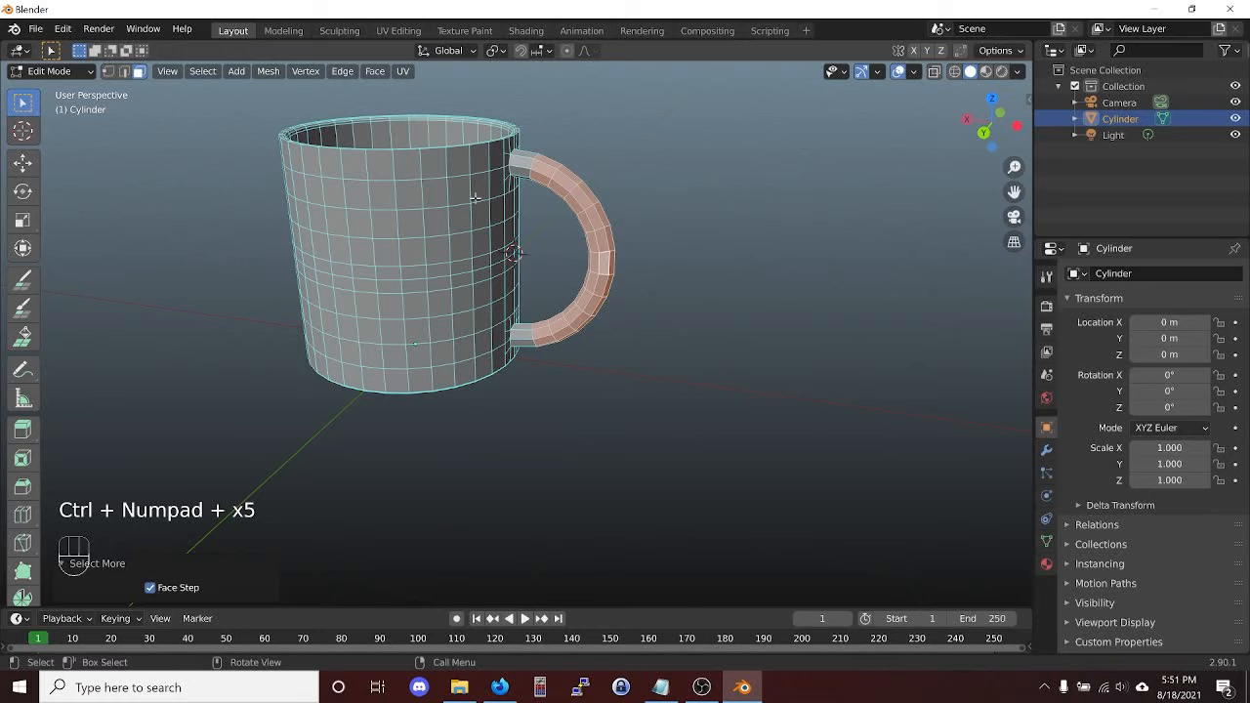
# Thin the selected handle faces with Shrink/Fatten by about -0.0274 m and return to the box selection tool.
pyautogui.scroll(-3, 10, 449)
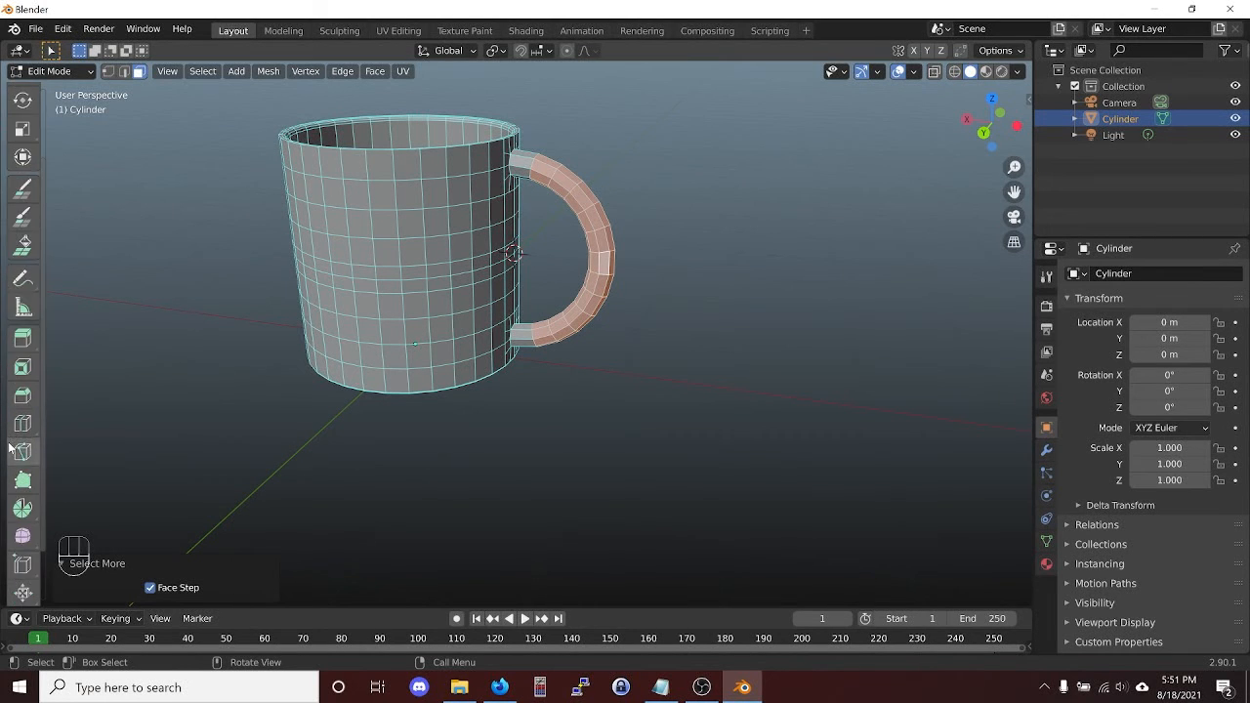
pyautogui.scroll(-2, 10, 448)
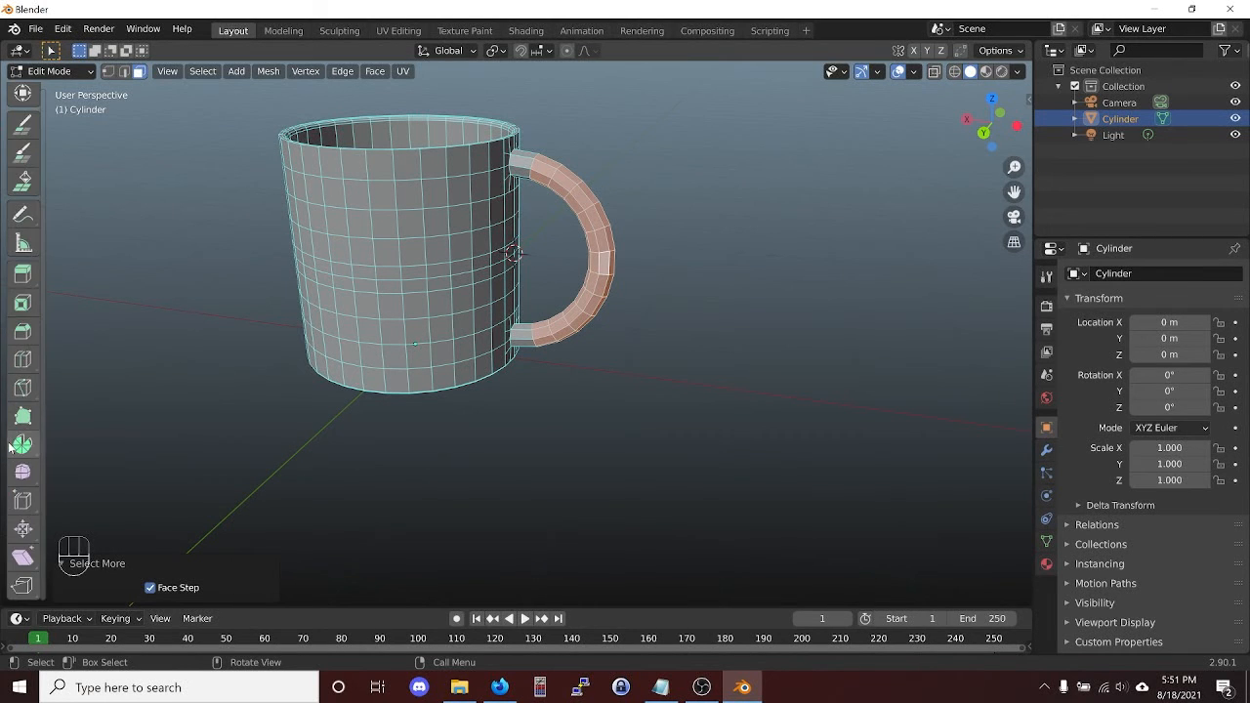
pyautogui.click(23, 529)
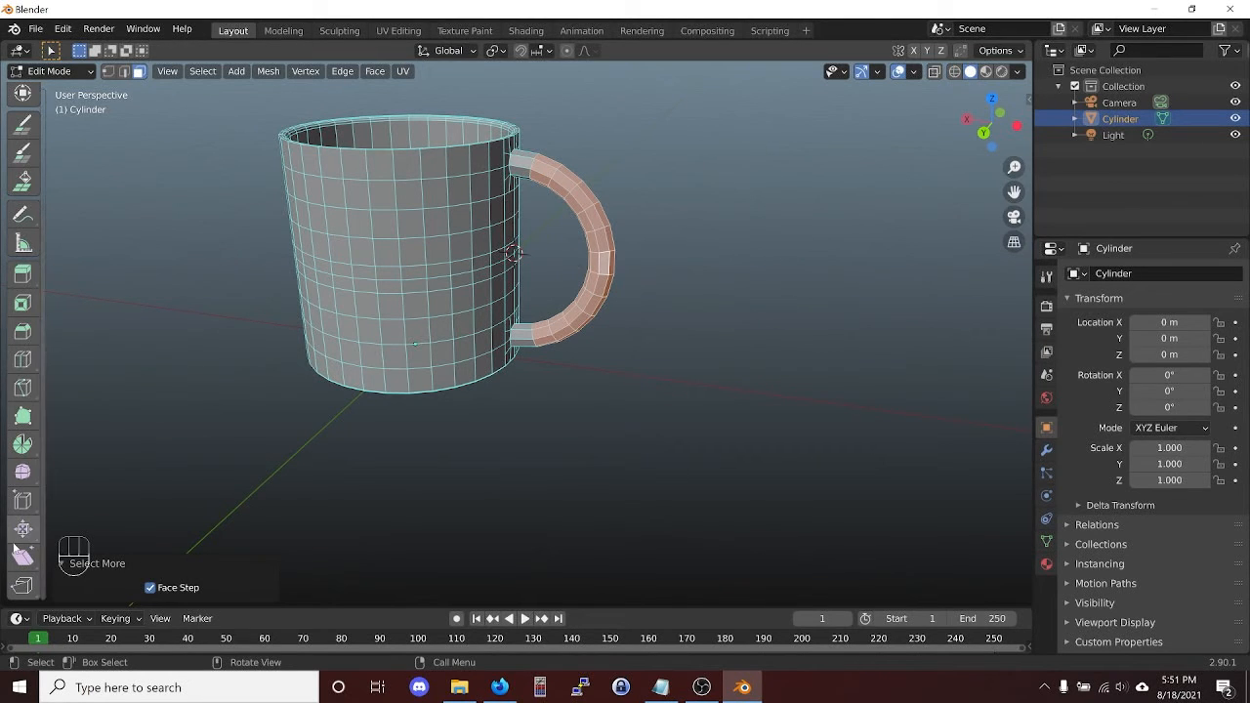
pyautogui.click(23, 529)
pyautogui.moveTo(596, 337)
pyautogui.mouseDown()
pyautogui.moveTo(583, 329)
pyautogui.moveTo(587, 339)
pyautogui.mouseUp()
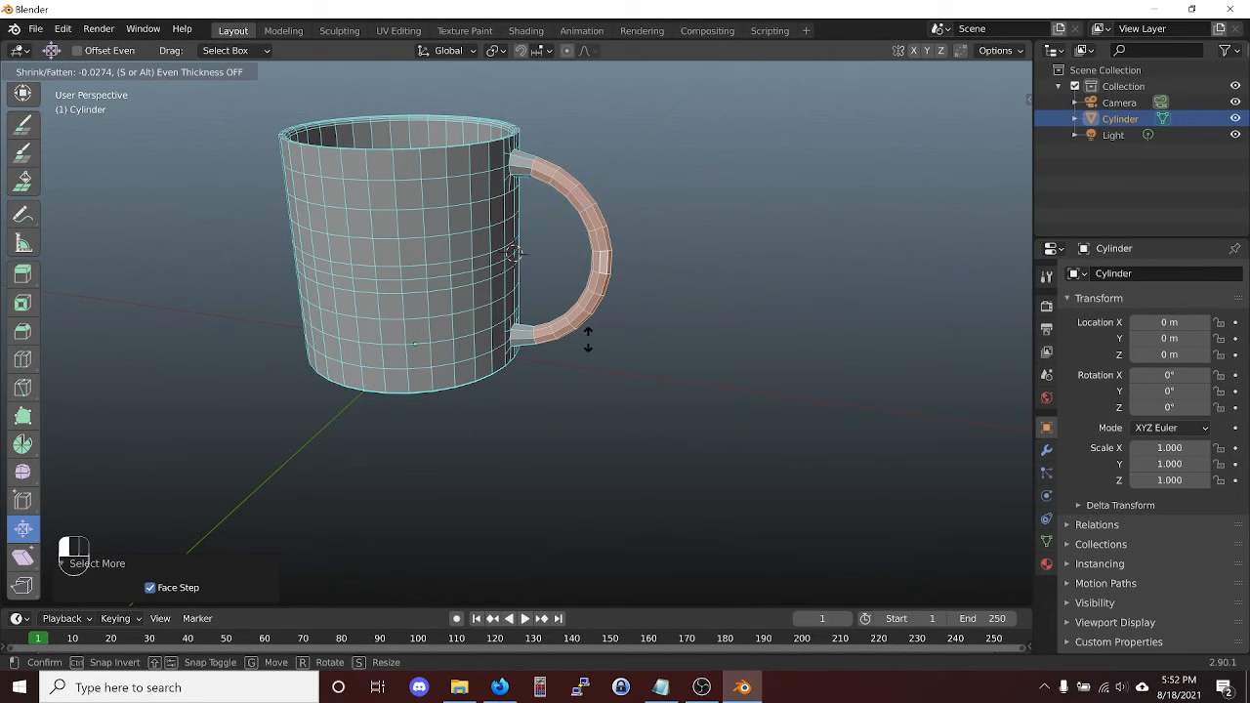
pyautogui.click(588, 339)
pyautogui.scroll(3, 576, 380)
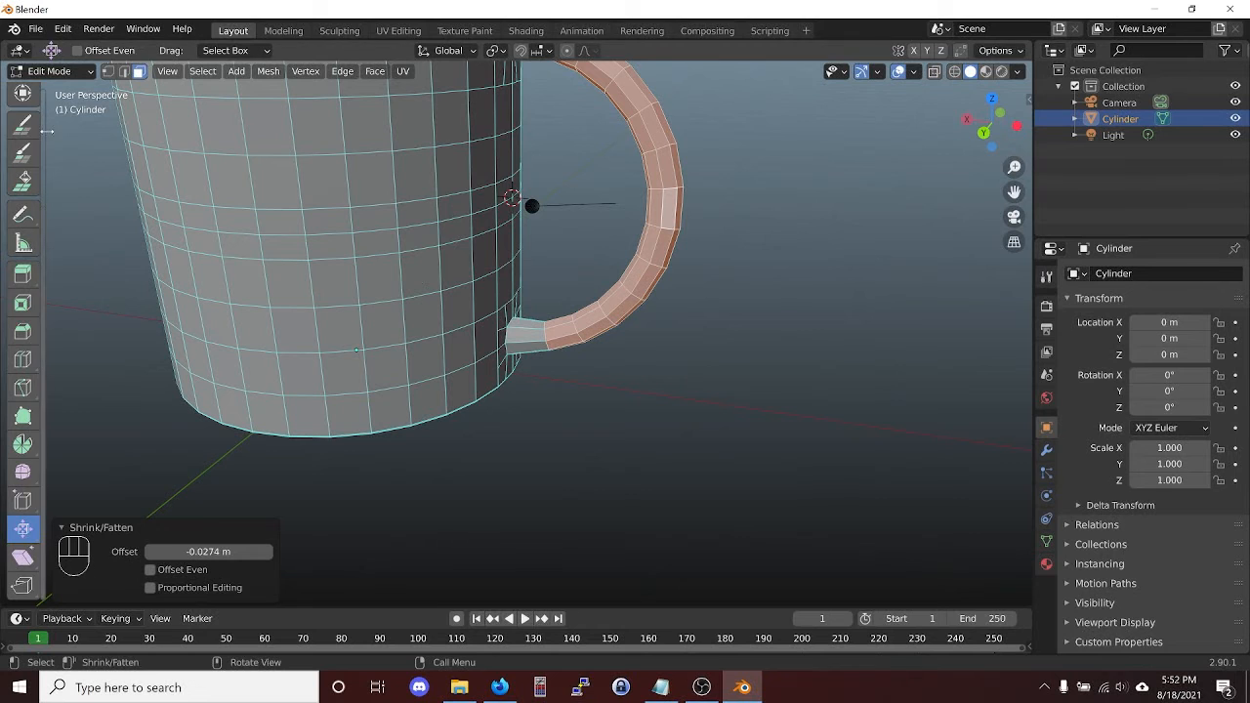
pyautogui.scroll(4, 24, 227)
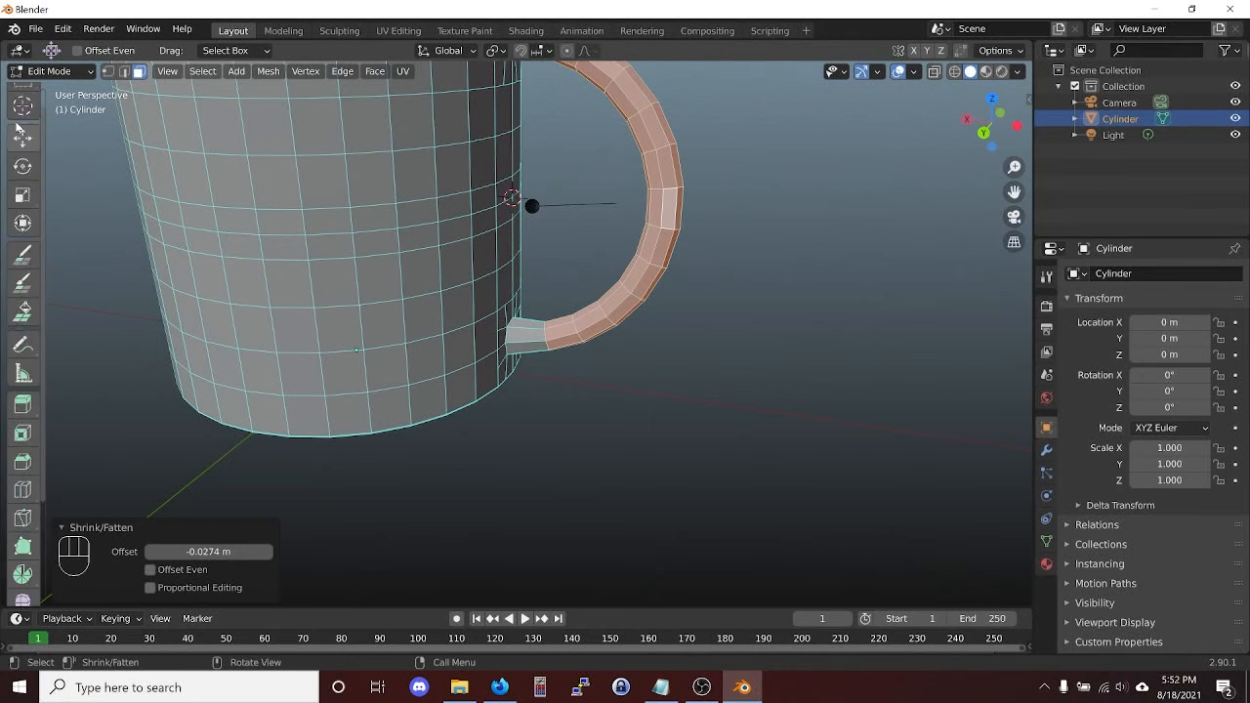
pyautogui.click(22, 101)
# In edge selection, select the ring of edges where the handle's lower end meets the mug's wall.
pyautogui.moveTo(116, 171); pyautogui.dragTo(471, 371, button='middle')
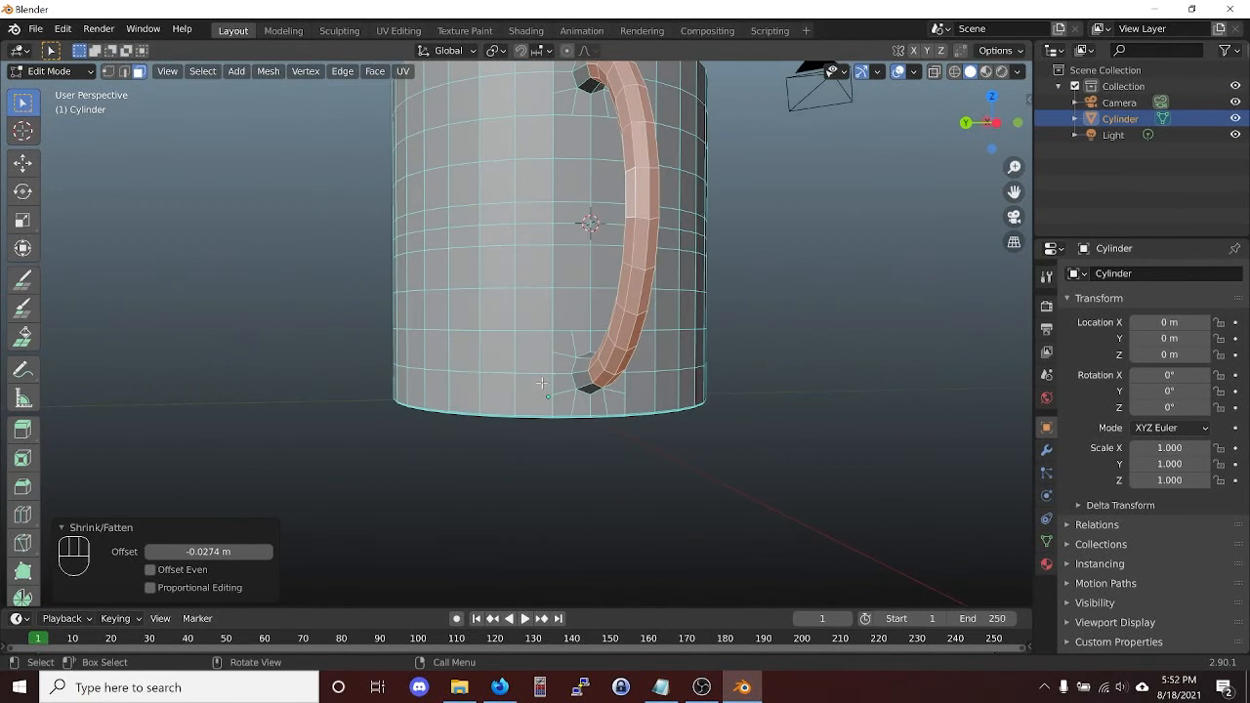
pyautogui.keyDown('alt'); pyautogui.click(575, 366); pyautogui.keyUp('alt')
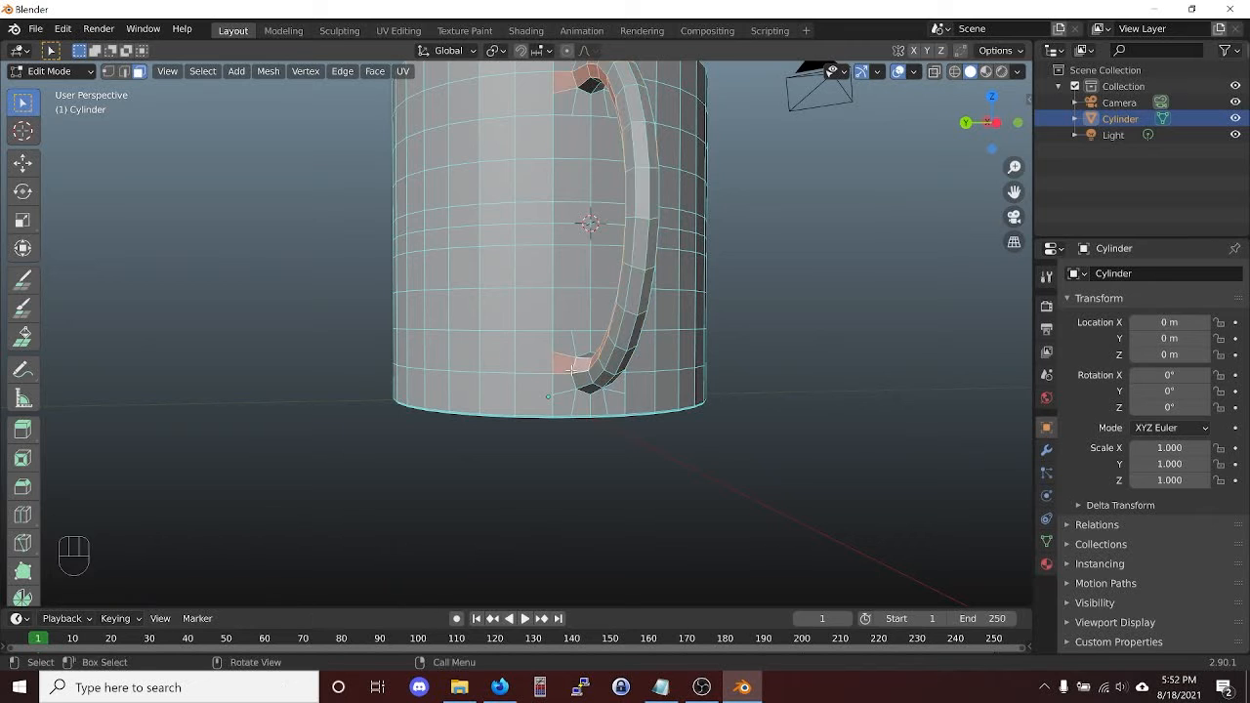
pyautogui.press('2')
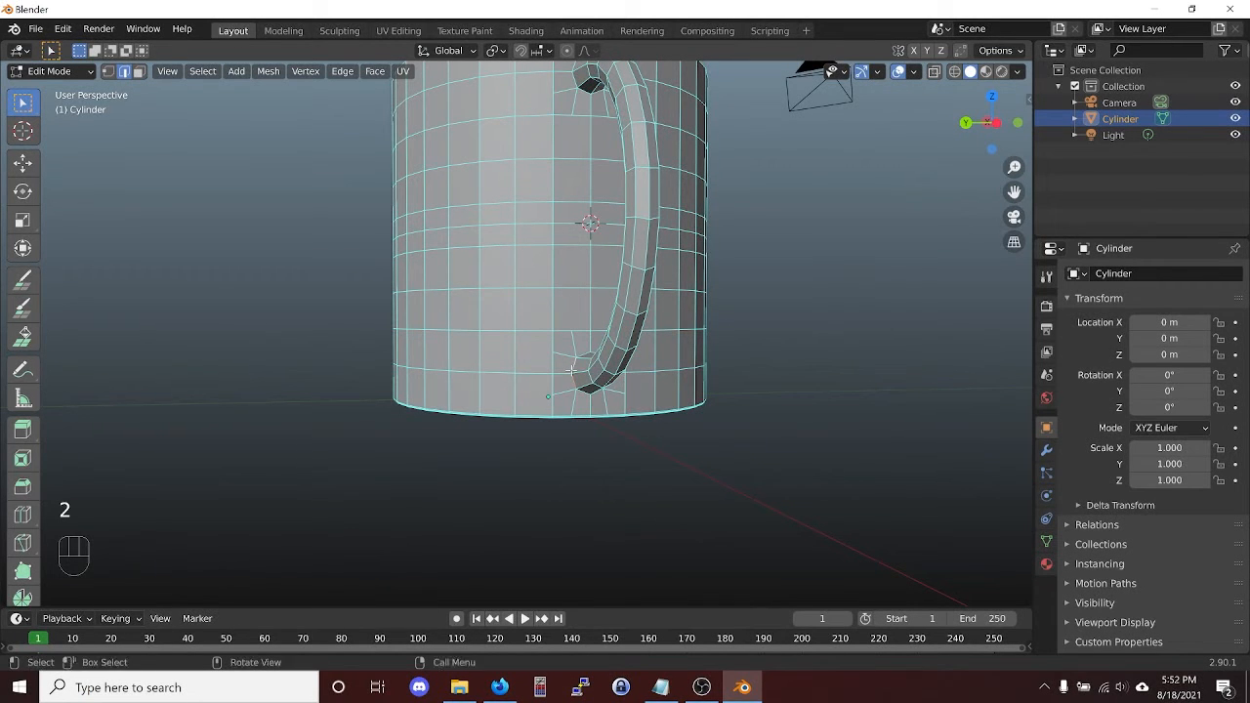
pyautogui.moveTo(572, 370); pyautogui.dragTo(608, 410, button='middle')
pyautogui.scroll(4, 570, 346)
pyautogui.scroll(1, 641, 372)
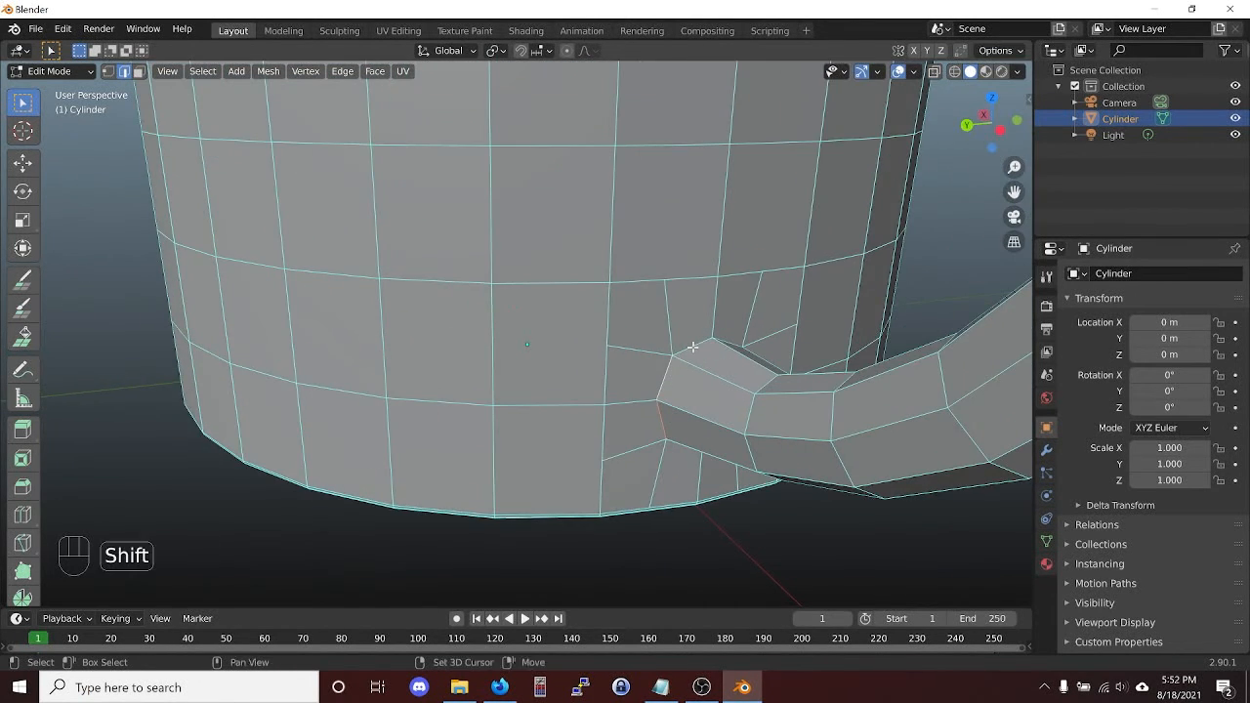
pyautogui.keyDown('alt'); pyautogui.keyDown('shift'); pyautogui.click(660, 372); pyautogui.keyUp('shift'); pyautogui.keyUp('alt')
pyautogui.moveTo(728, 379); pyautogui.dragTo(617, 305, button='middle')
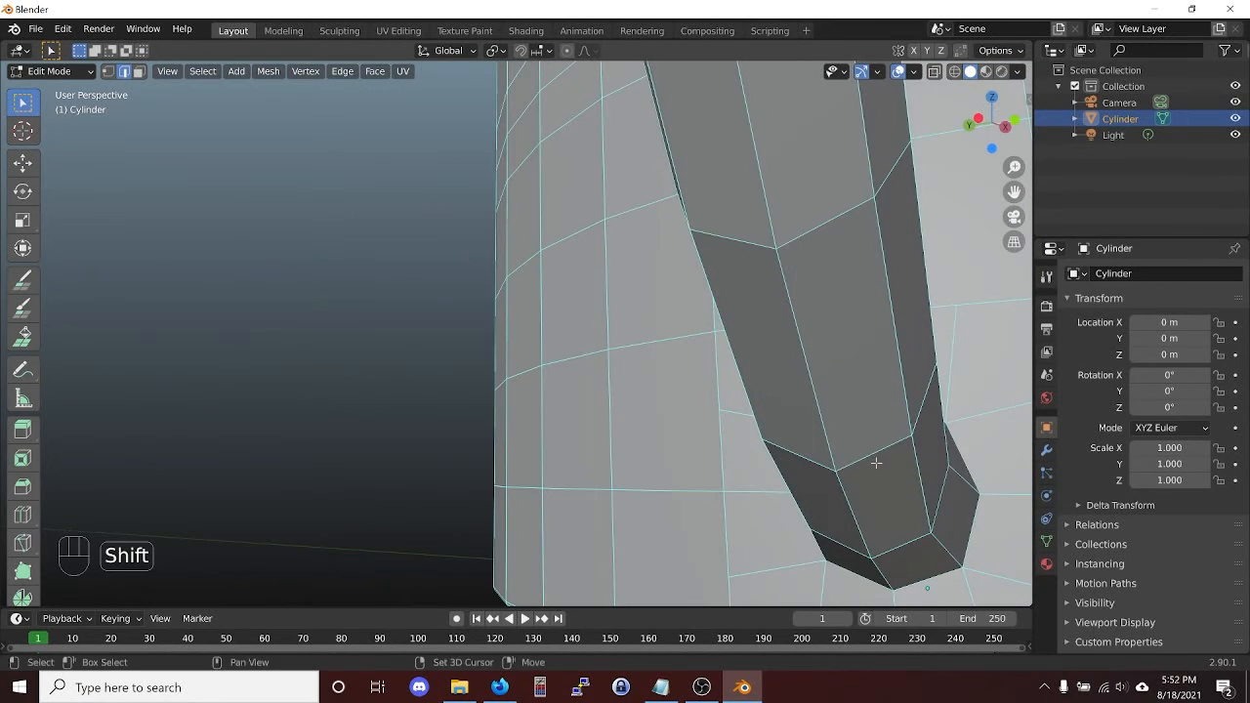
pyautogui.keyDown('shift'); pyautogui.moveTo(877, 463); pyautogui.dragTo(807, 388, button='middle'); pyautogui.keyUp('shift')
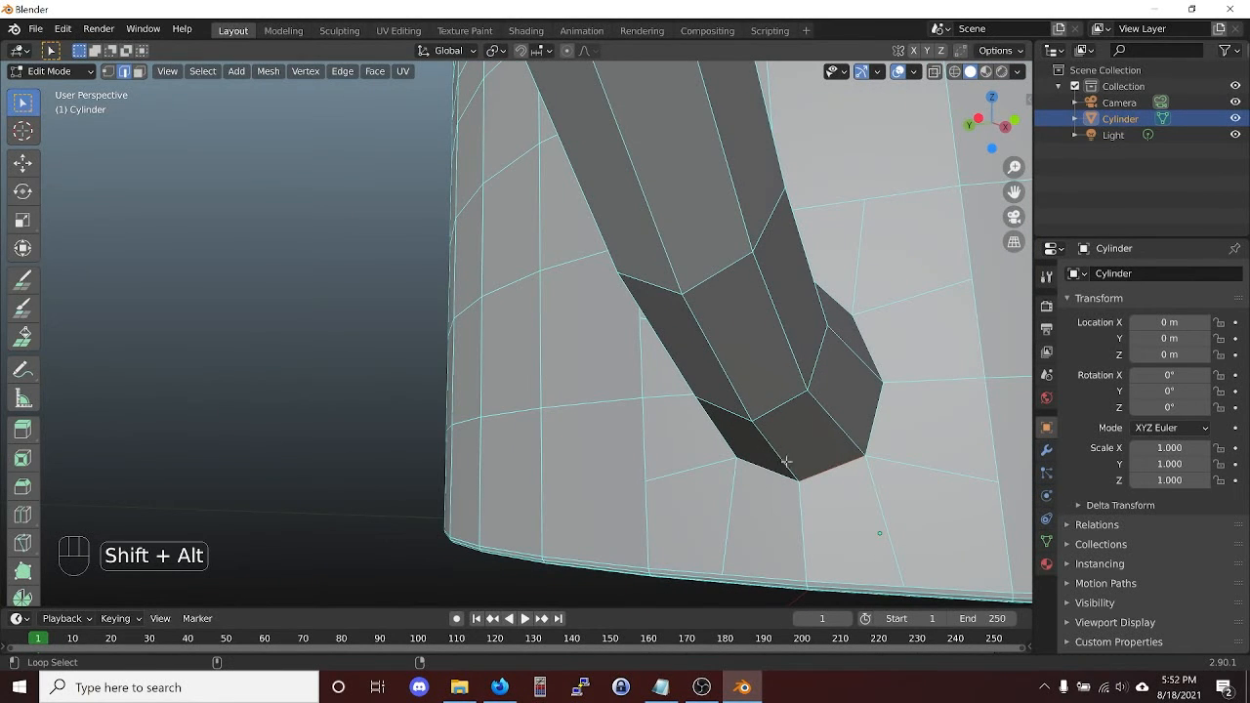
pyautogui.moveTo(869, 420); pyautogui.dragTo(947, 401, button='middle')
pyautogui.press('s')
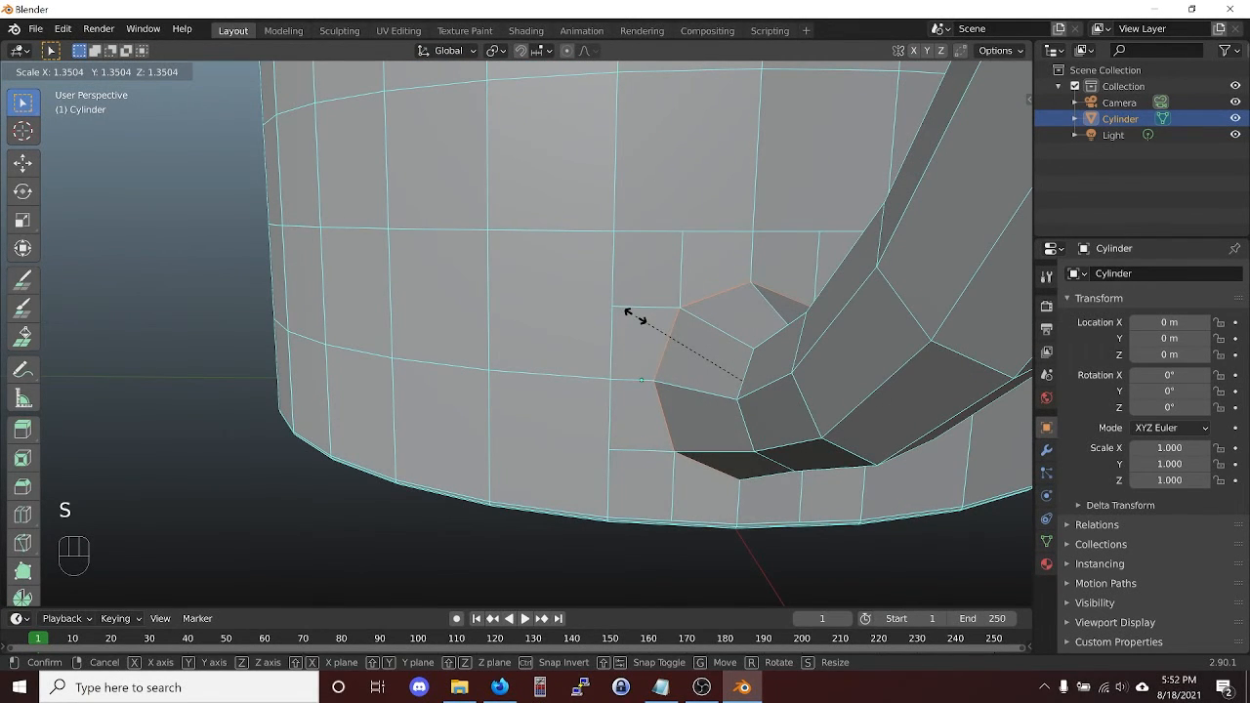
pyautogui.press('Escape')
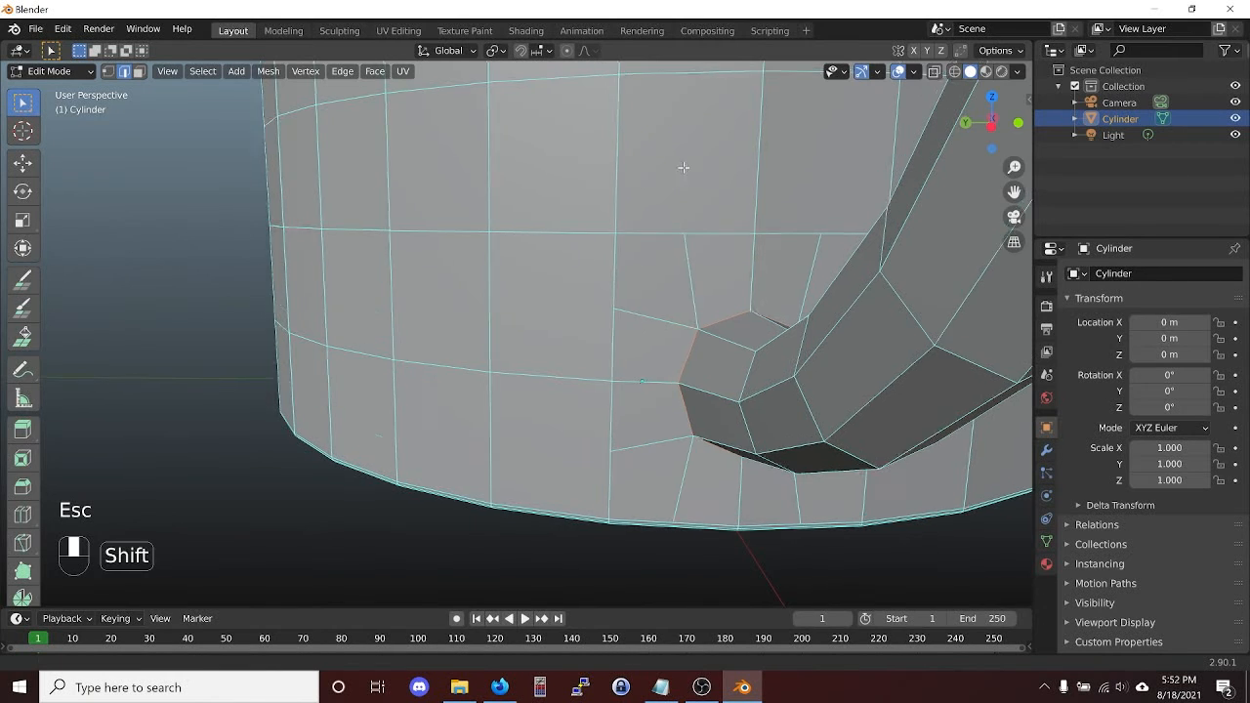
# Add the ring of edges where the handle's upper end meets the mug's wall to the selection.
pyautogui.keyDown('shift'); pyautogui.moveTo(681, 167); pyautogui.dragTo(633, 545, button='middle'); pyautogui.keyUp('shift')
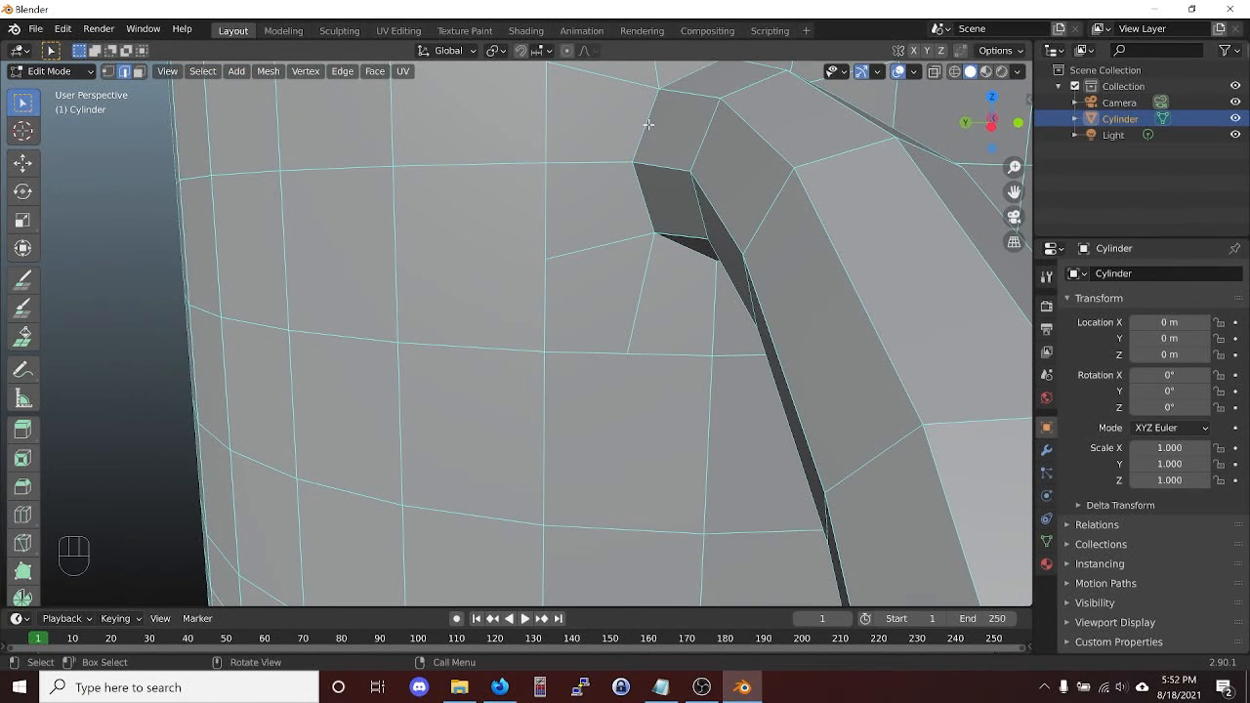
pyautogui.press('alt')
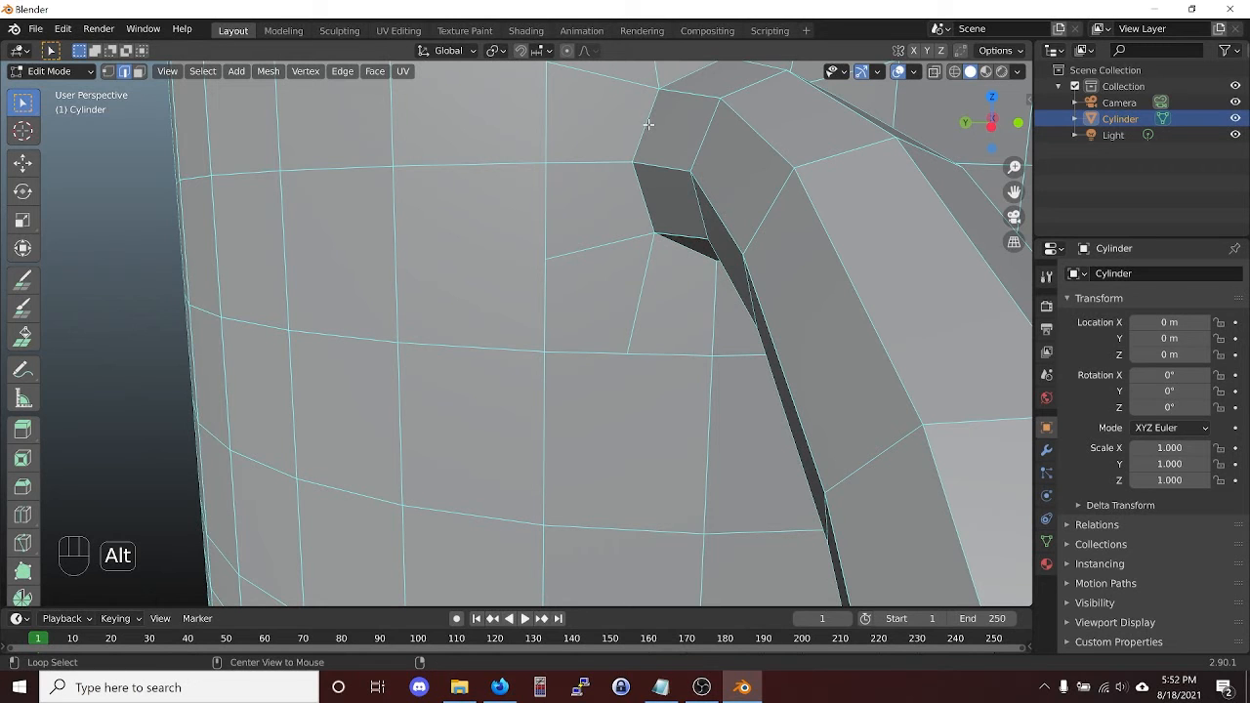
pyautogui.keyDown('alt'); pyautogui.keyDown('shift'); pyautogui.click(648, 125); pyautogui.keyUp('shift'); pyautogui.keyUp('alt')
pyautogui.scroll(-2, 676, 123)
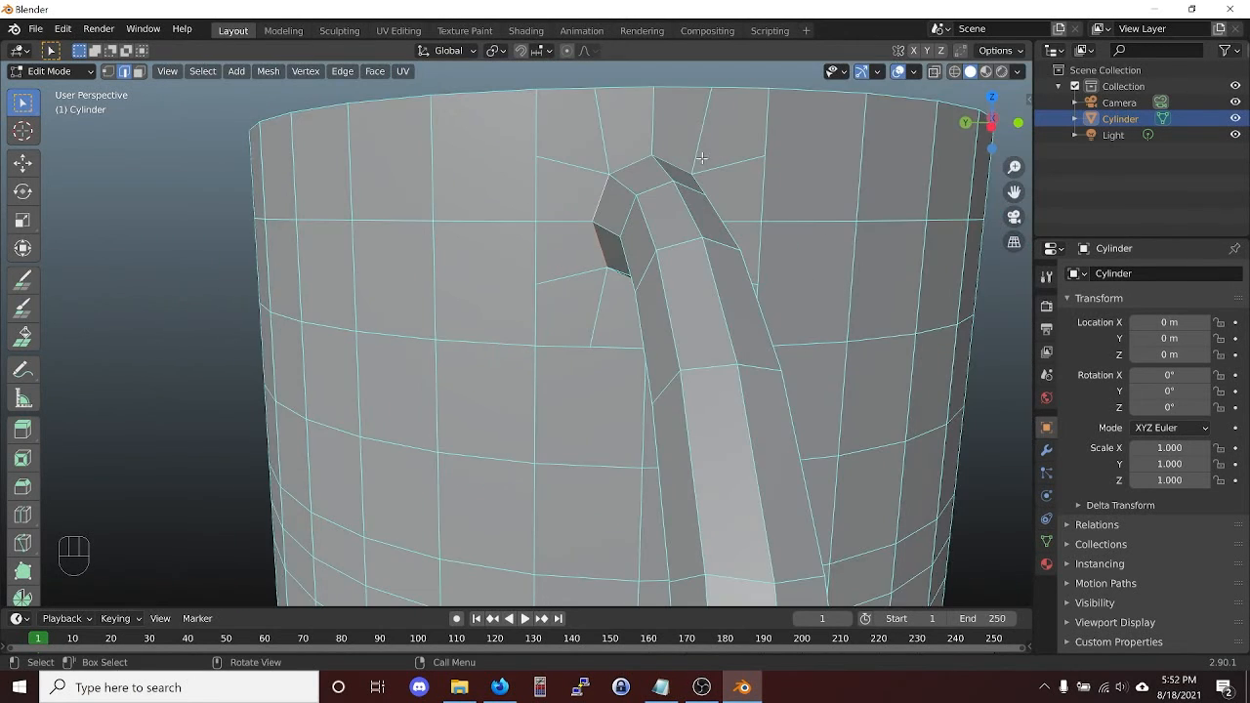
pyautogui.moveTo(701, 157); pyautogui.dragTo(673, 211, button='middle')
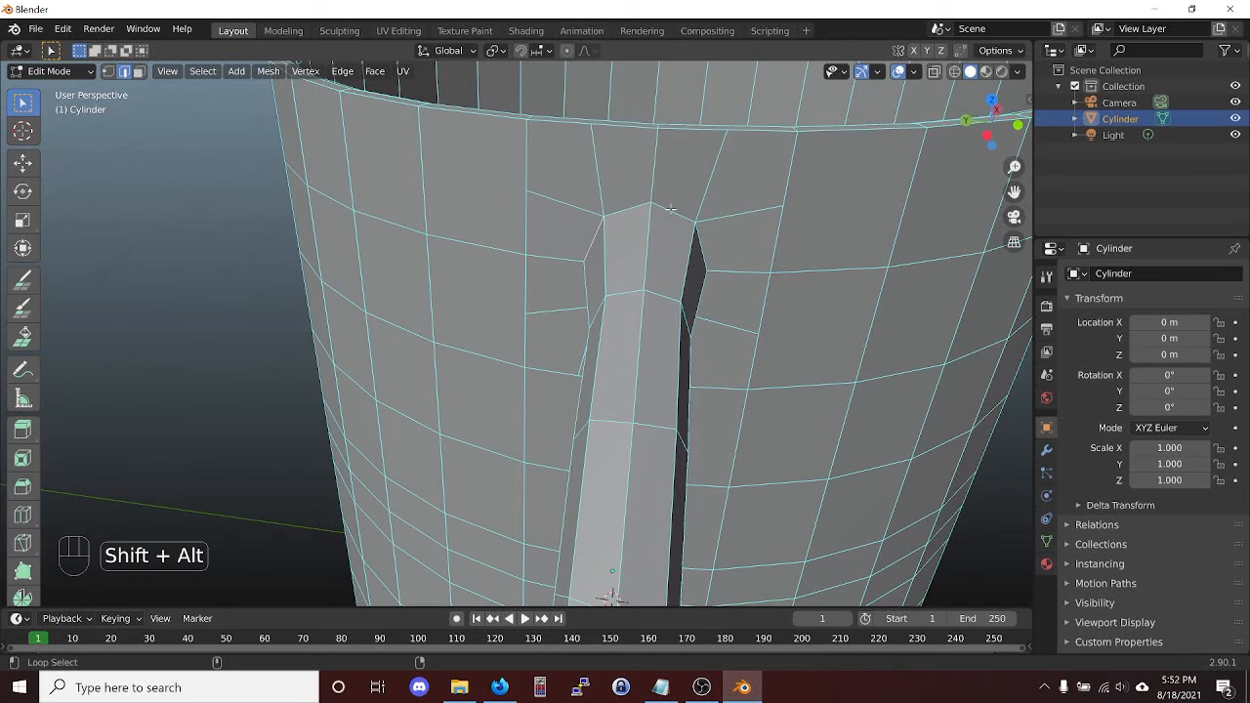
pyautogui.keyDown('alt'); pyautogui.keyDown('shift'); pyautogui.click(671, 209); pyautogui.keyUp('shift'); pyautogui.keyUp('alt')
pyautogui.moveTo(737, 284); pyautogui.dragTo(672, 248, button='middle')
pyautogui.keyDown('alt'); pyautogui.keyDown('shift'); pyautogui.click(630, 221); pyautogui.keyUp('shift'); pyautogui.keyUp('alt')
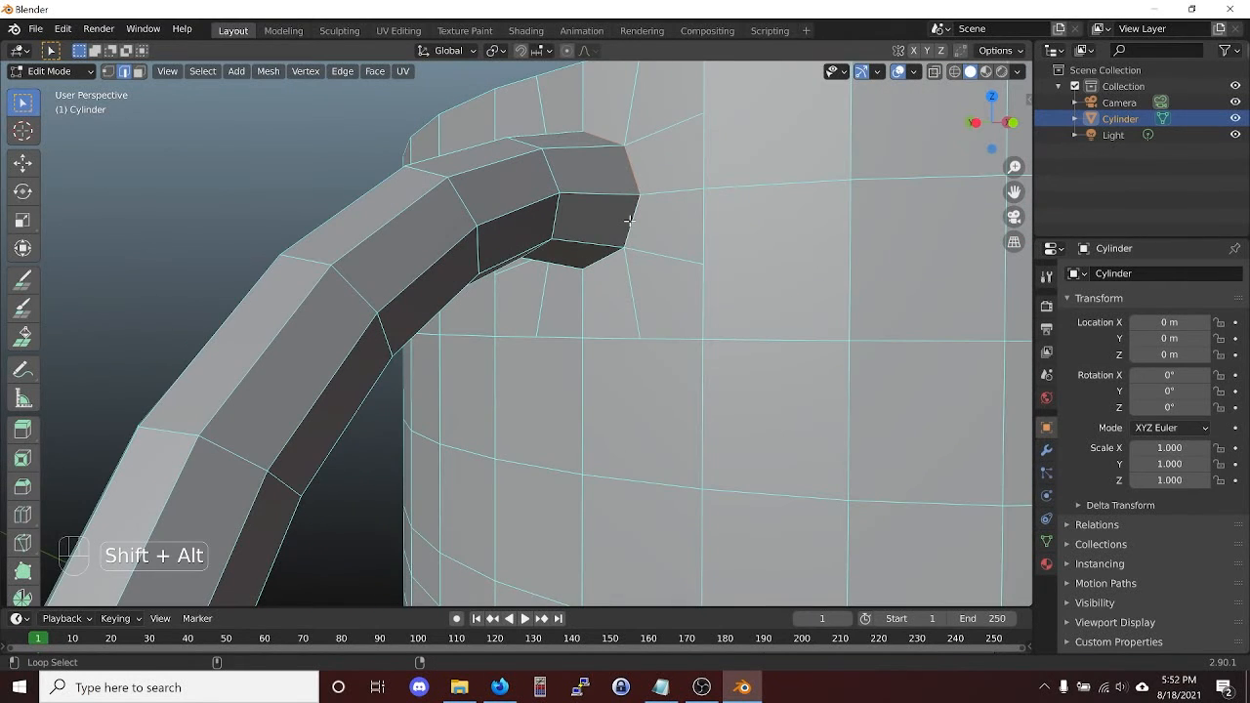
pyautogui.moveTo(605, 279); pyautogui.dragTo(695, 328, button='middle')
pyautogui.keyDown('alt'); pyautogui.keyDown('shift'); pyautogui.click(628, 237); pyautogui.keyUp('shift'); pyautogui.keyUp('alt')
pyautogui.scroll(-3, 696, 328)
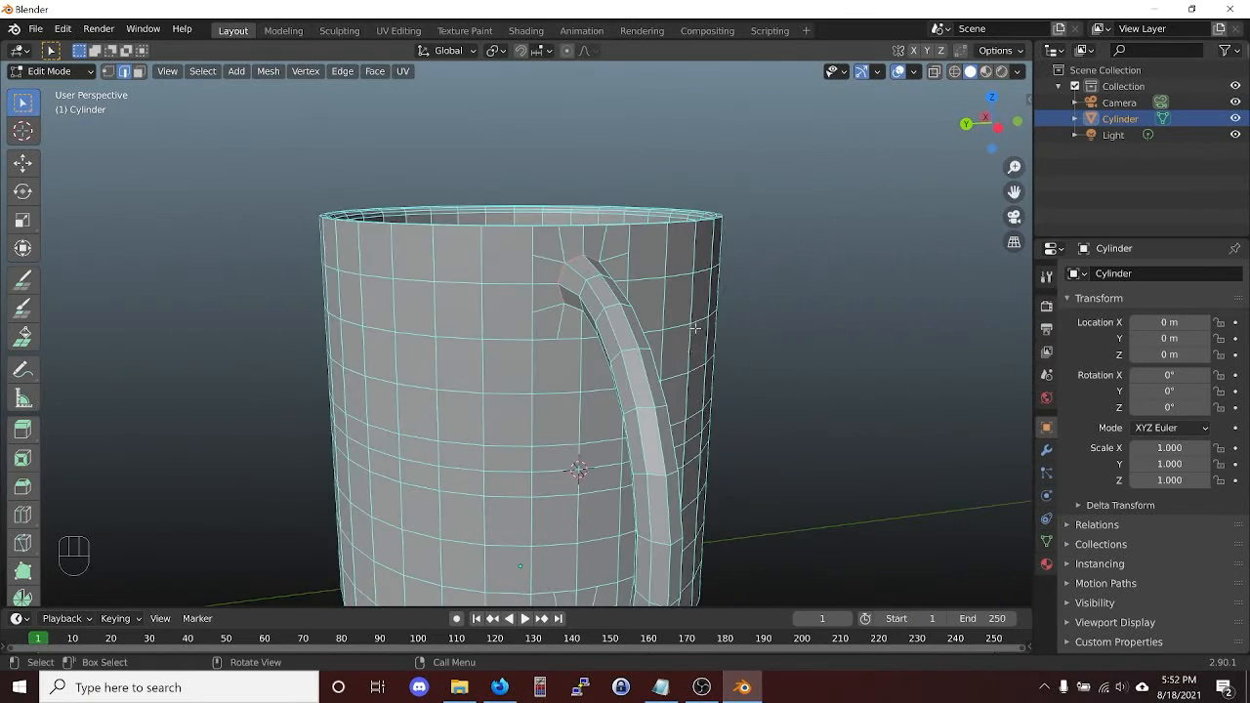
pyautogui.scroll(-5, 571, 412)
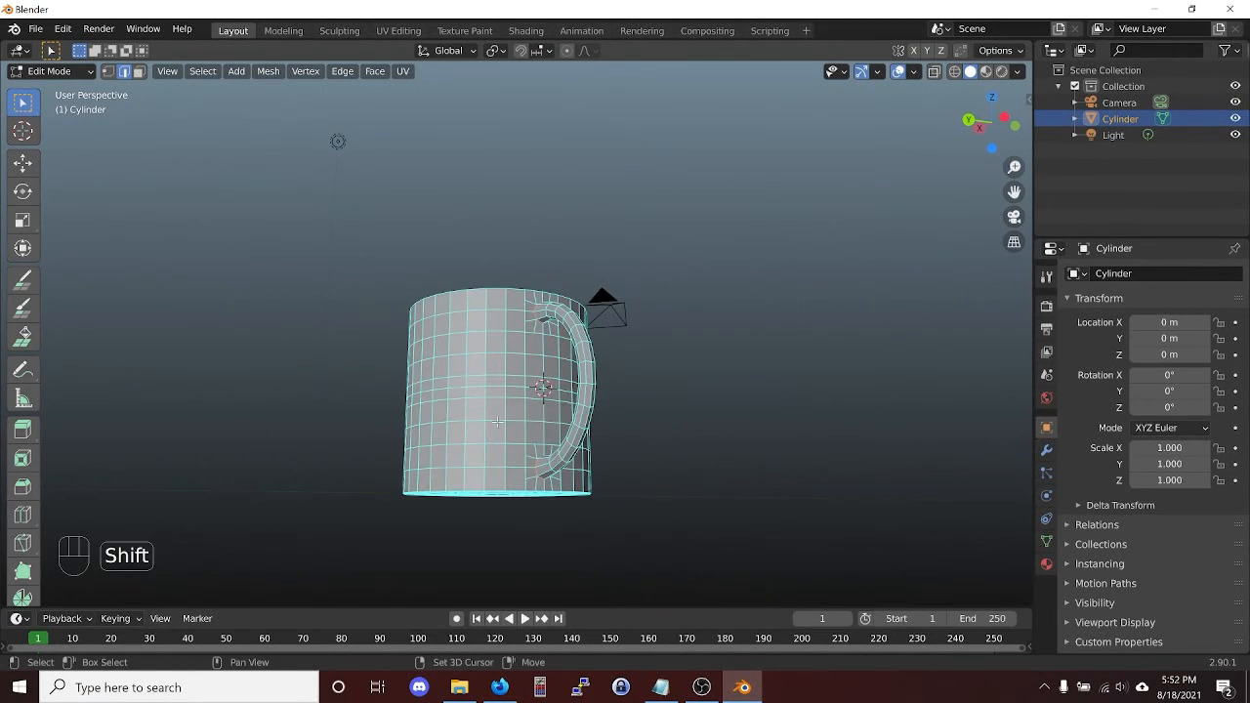
pyautogui.press('s')
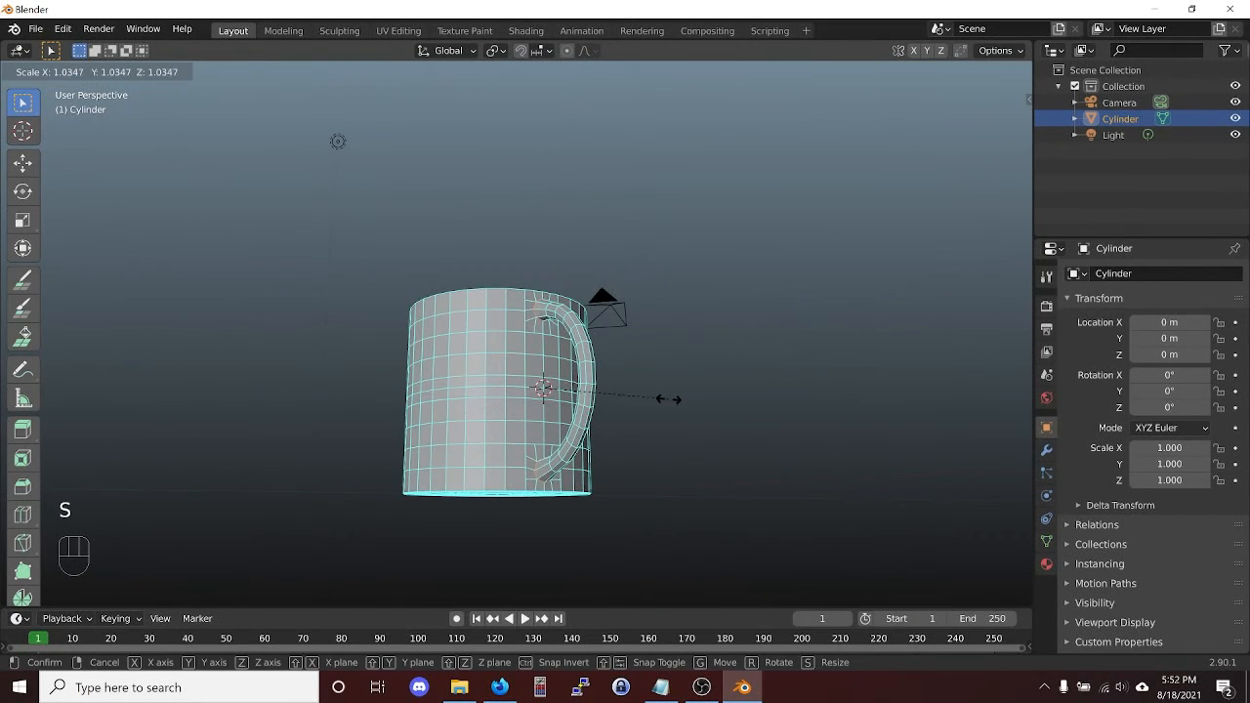
pyautogui.press('Escape')
pyautogui.scroll(3, 607, 452)
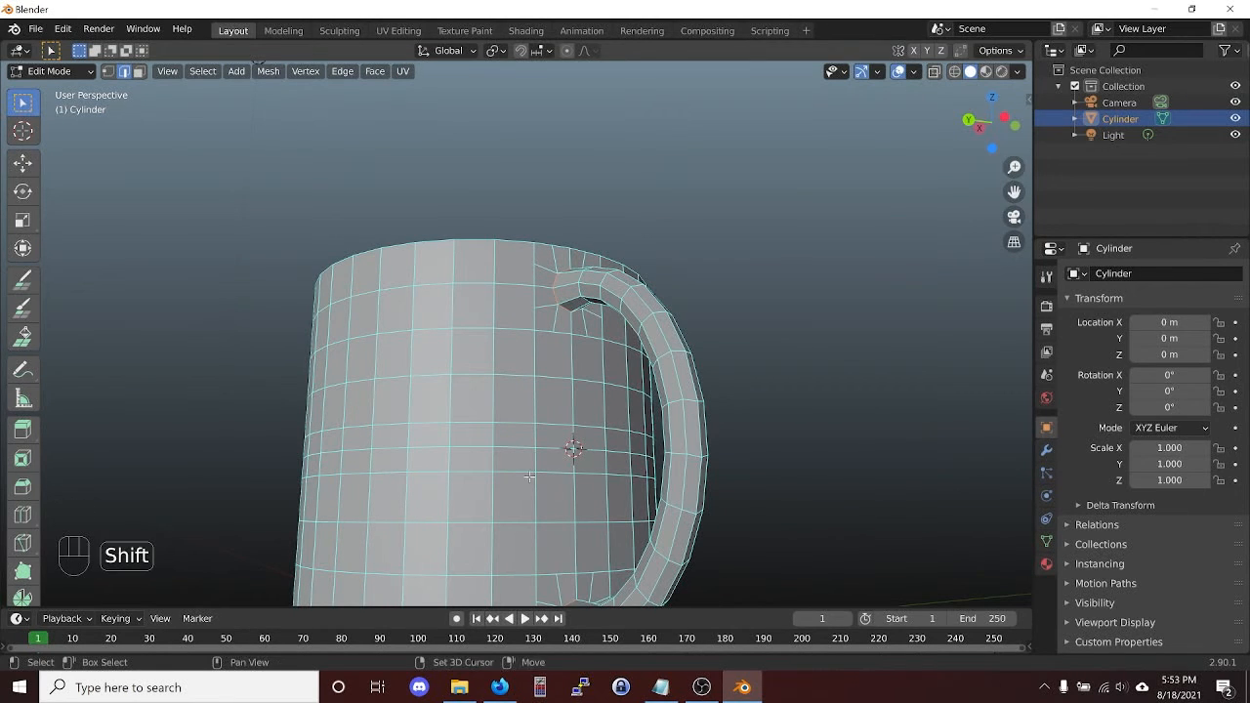
pyautogui.keyDown('shift'); pyautogui.moveTo(612, 469); pyautogui.dragTo(526, 362, button='middle'); pyautogui.keyUp('shift')
pyautogui.press('s')
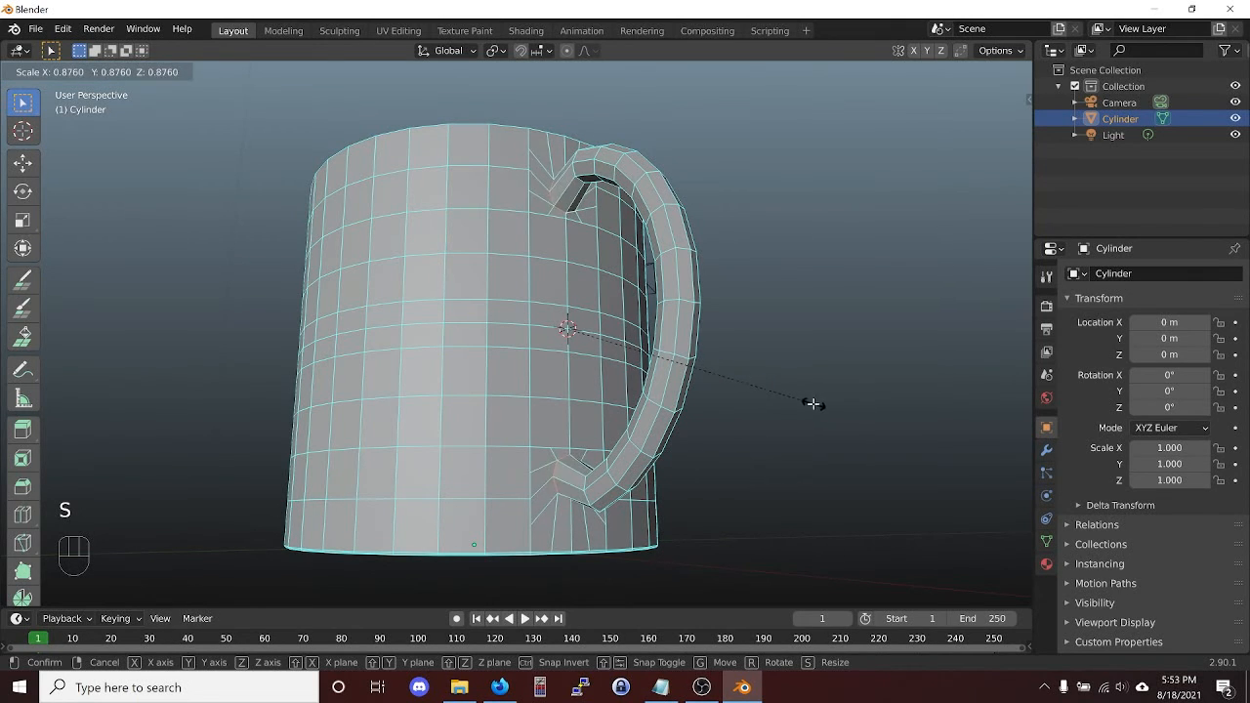
pyautogui.press('Escape')
# Scale both selected joint edge rings by about 1.392 around Individual Origins, then return the pivot point to Median Point.
pyautogui.click(500, 52)
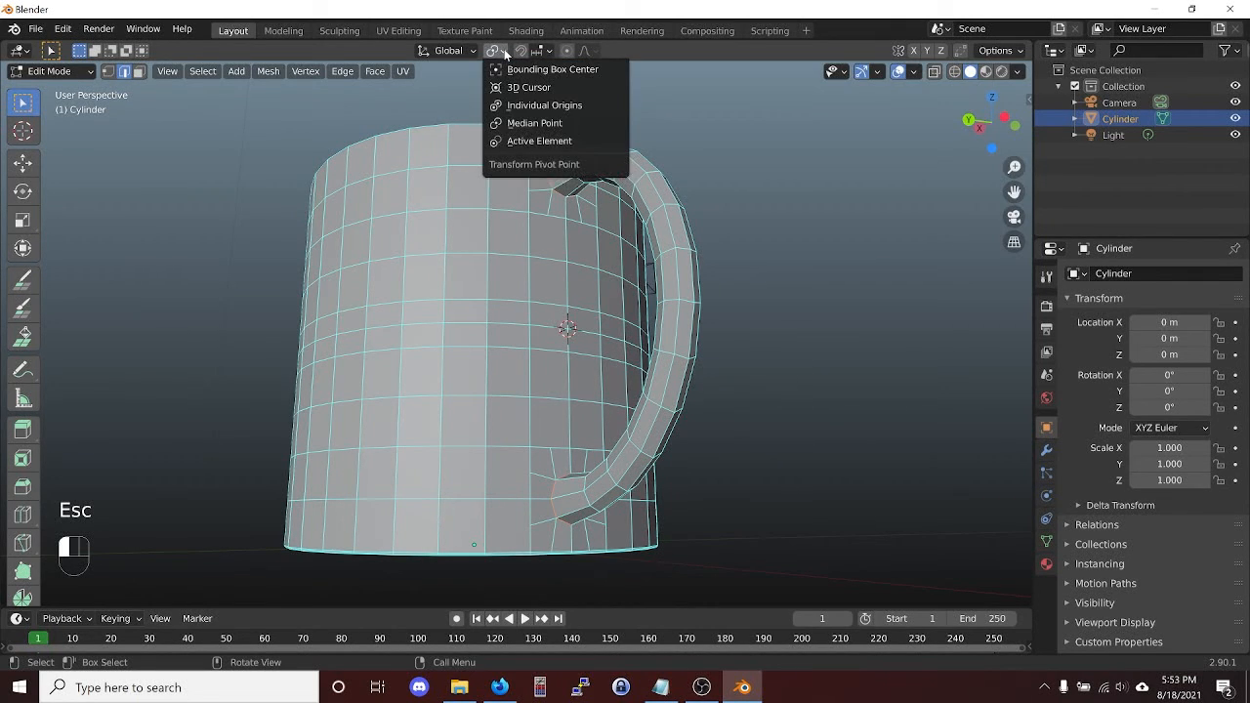
pyautogui.click(551, 108)
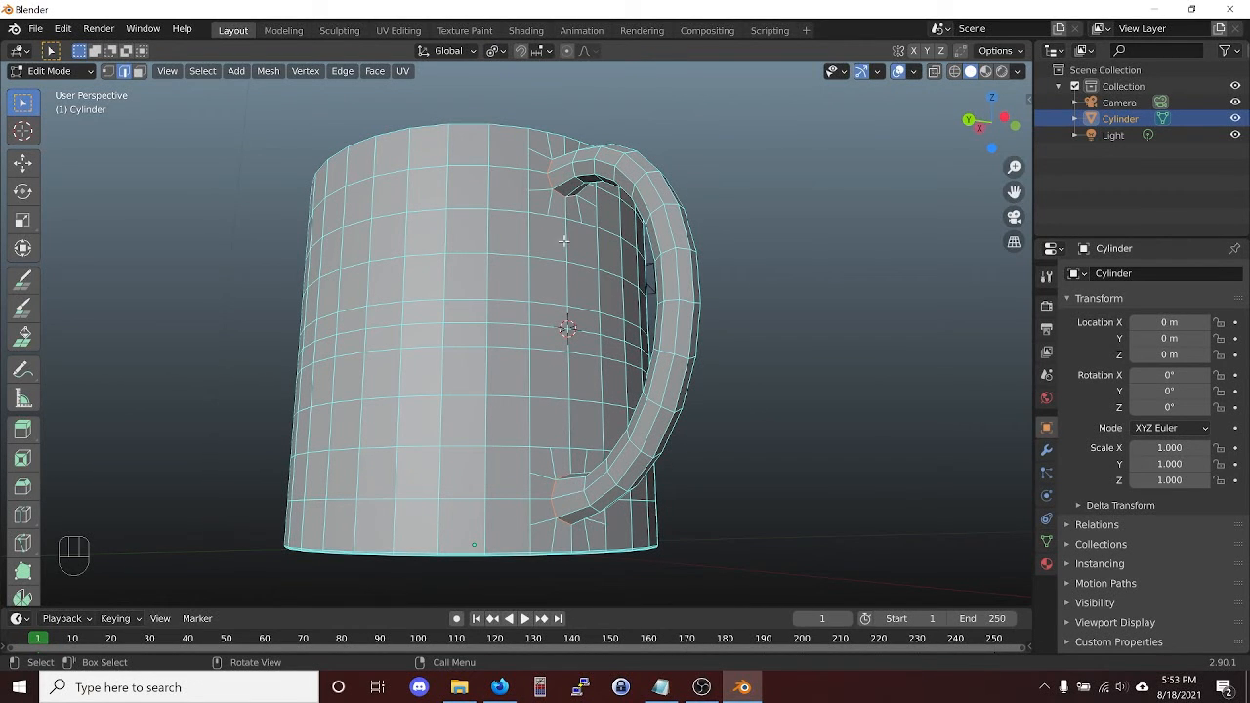
pyautogui.press('s')
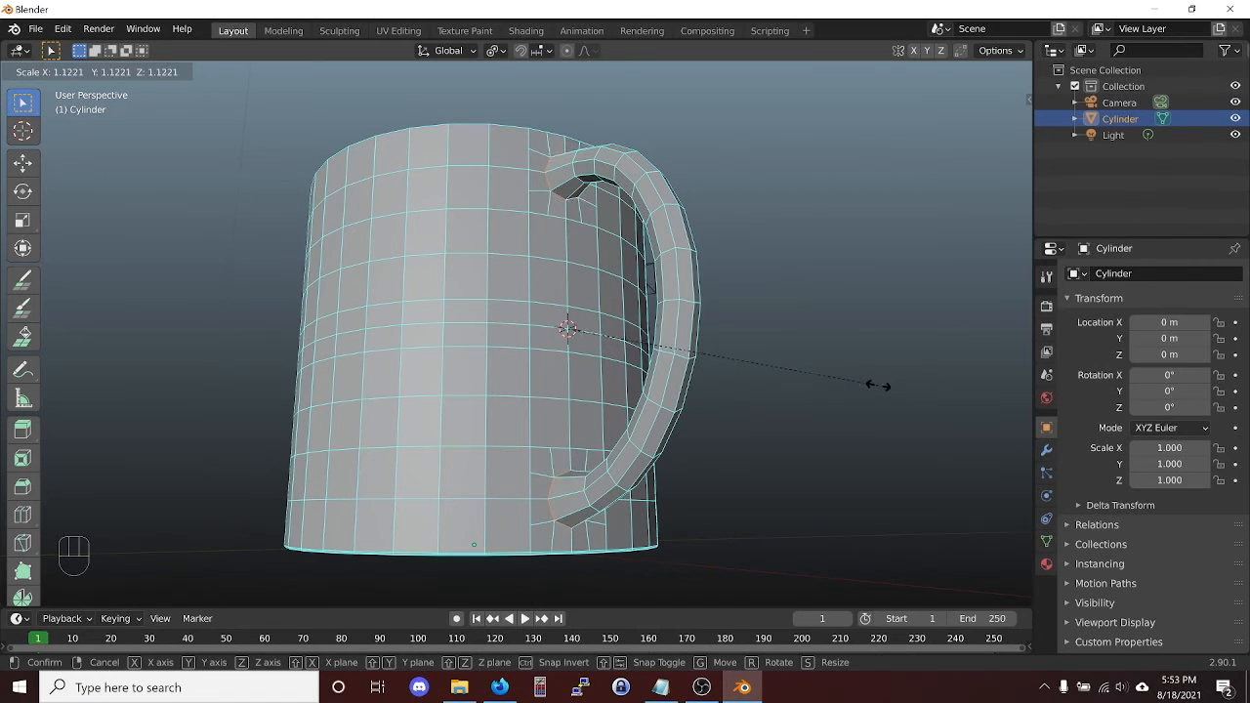
pyautogui.click(955, 405)
pyautogui.moveTo(731, 371); pyautogui.dragTo(488, 384, button='middle')
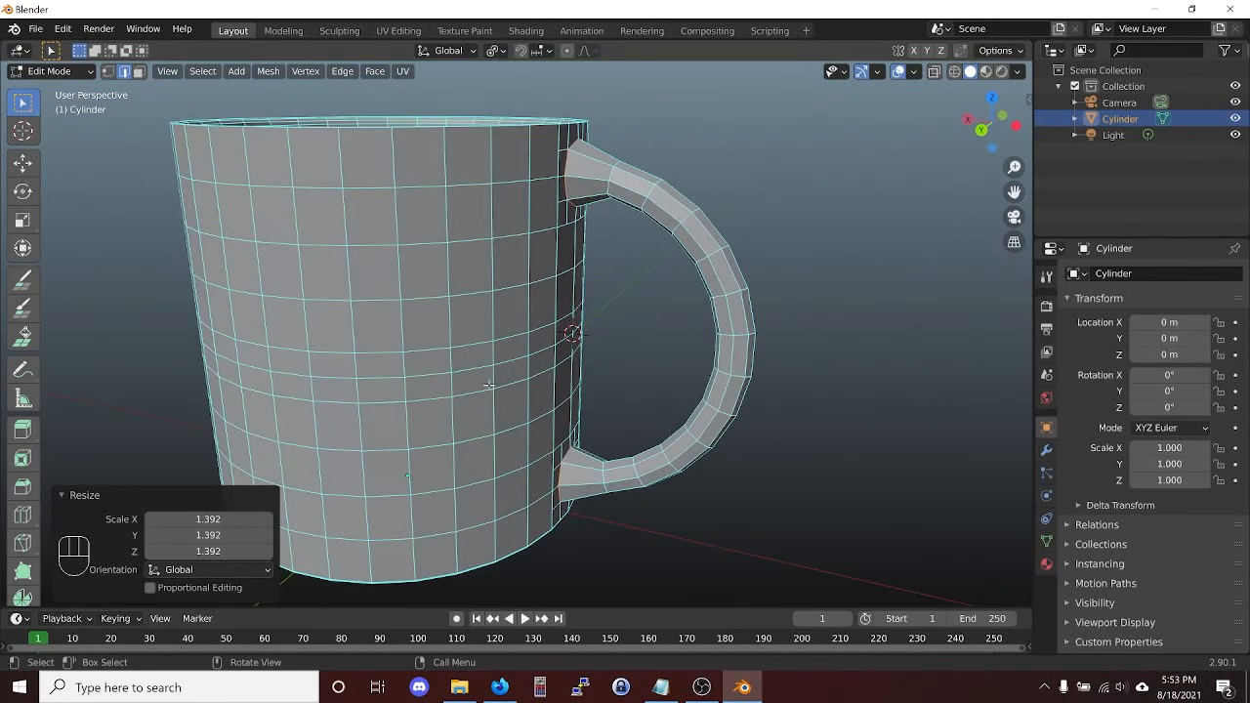
pyautogui.click(505, 52)
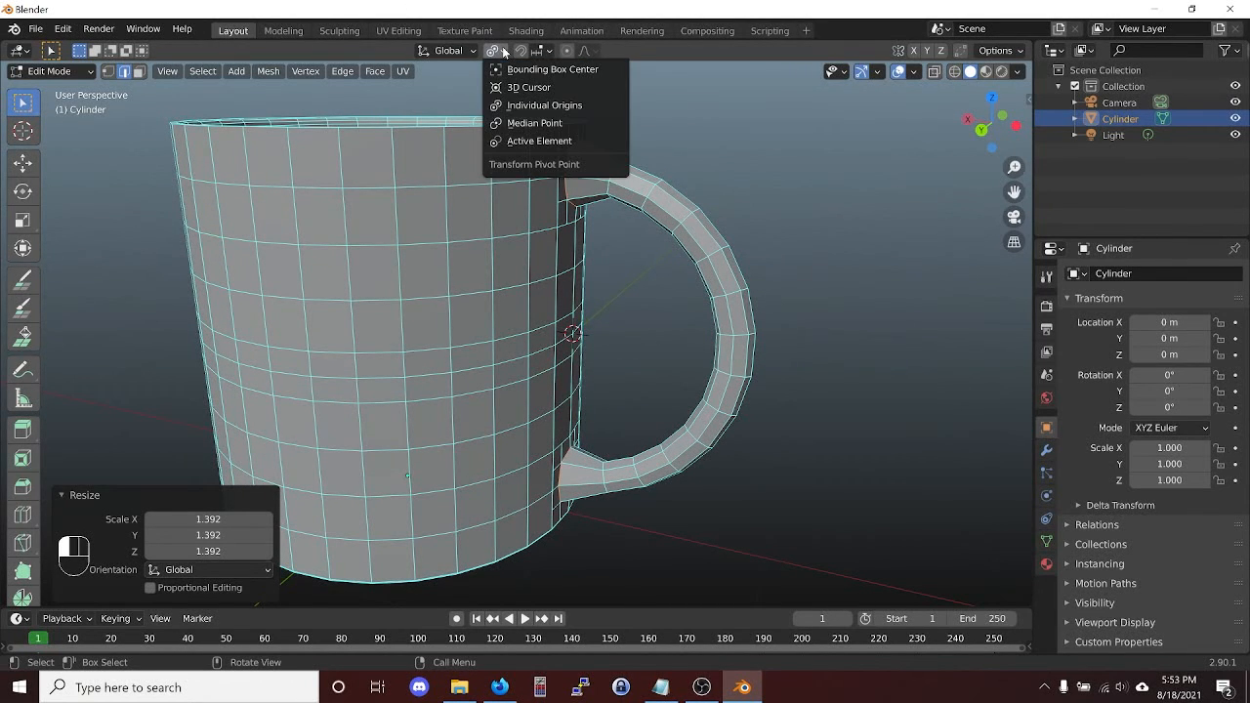
pyautogui.click(532, 125)
# Return to Object Mode, apply Shade Smooth to the mug, and inspect its surface.
pyautogui.press('Tab')
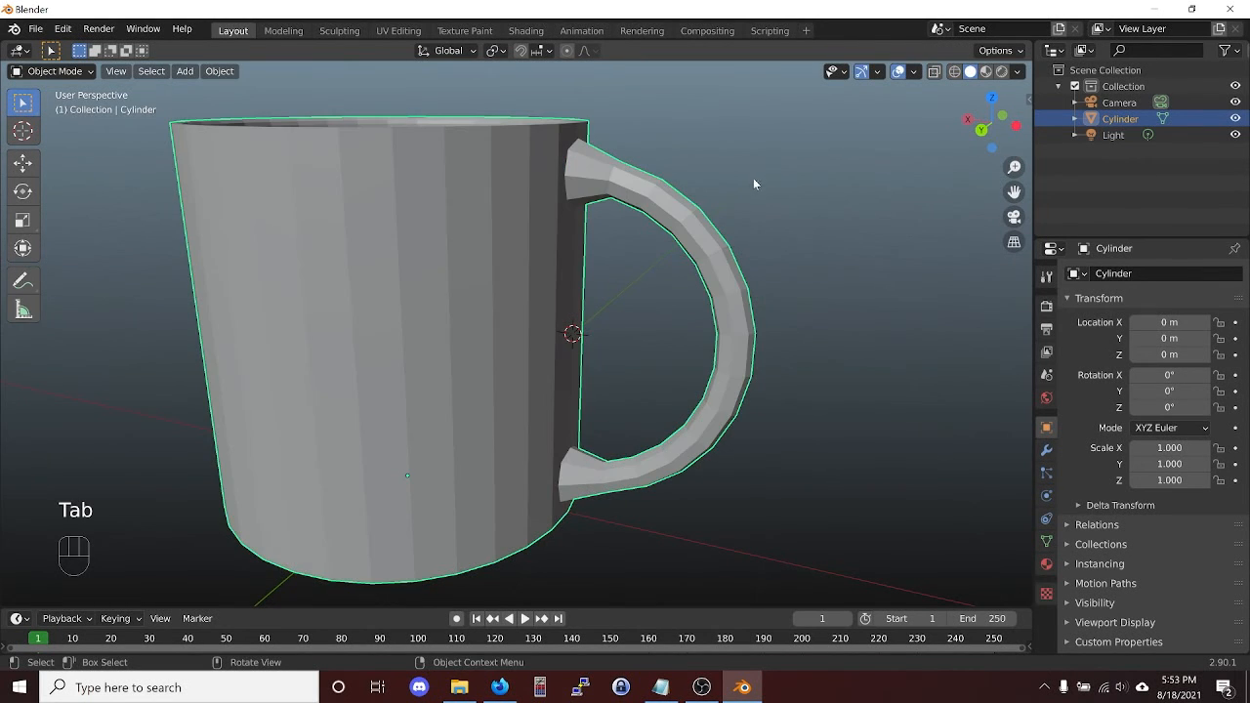
pyautogui.moveTo(753, 179); pyautogui.dragTo(490, 230, button='middle')
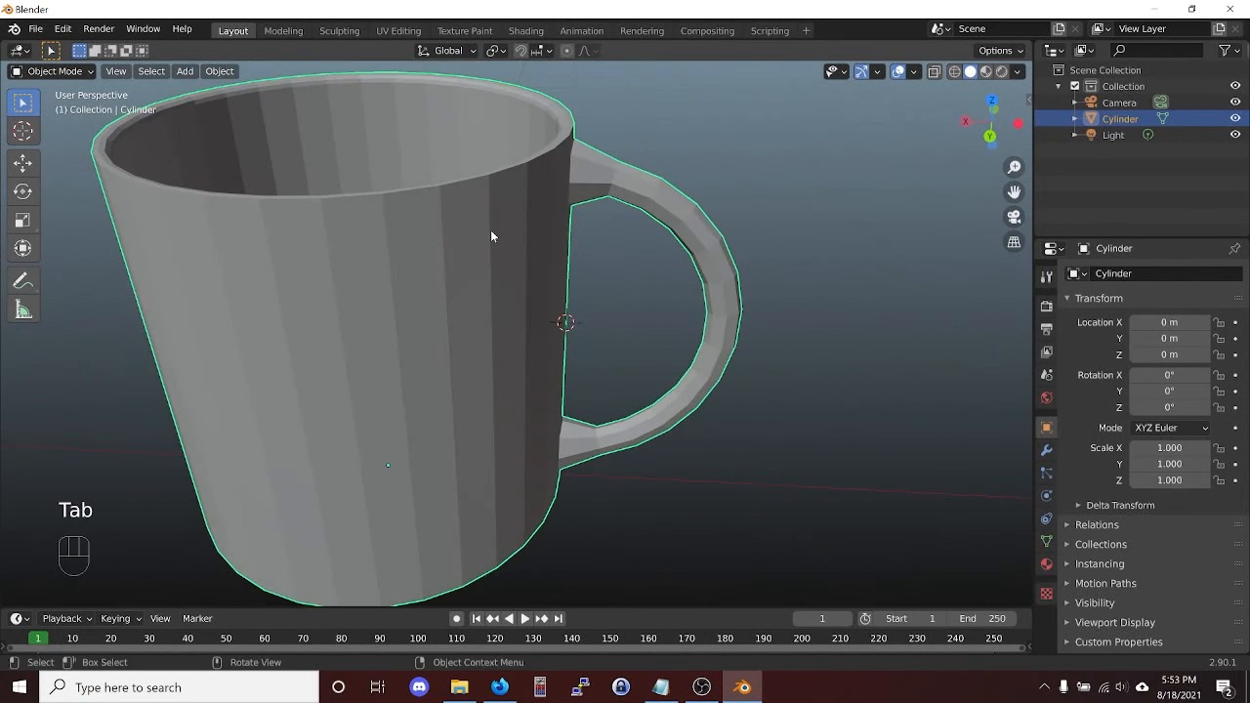
pyautogui.rightClick(391, 263)
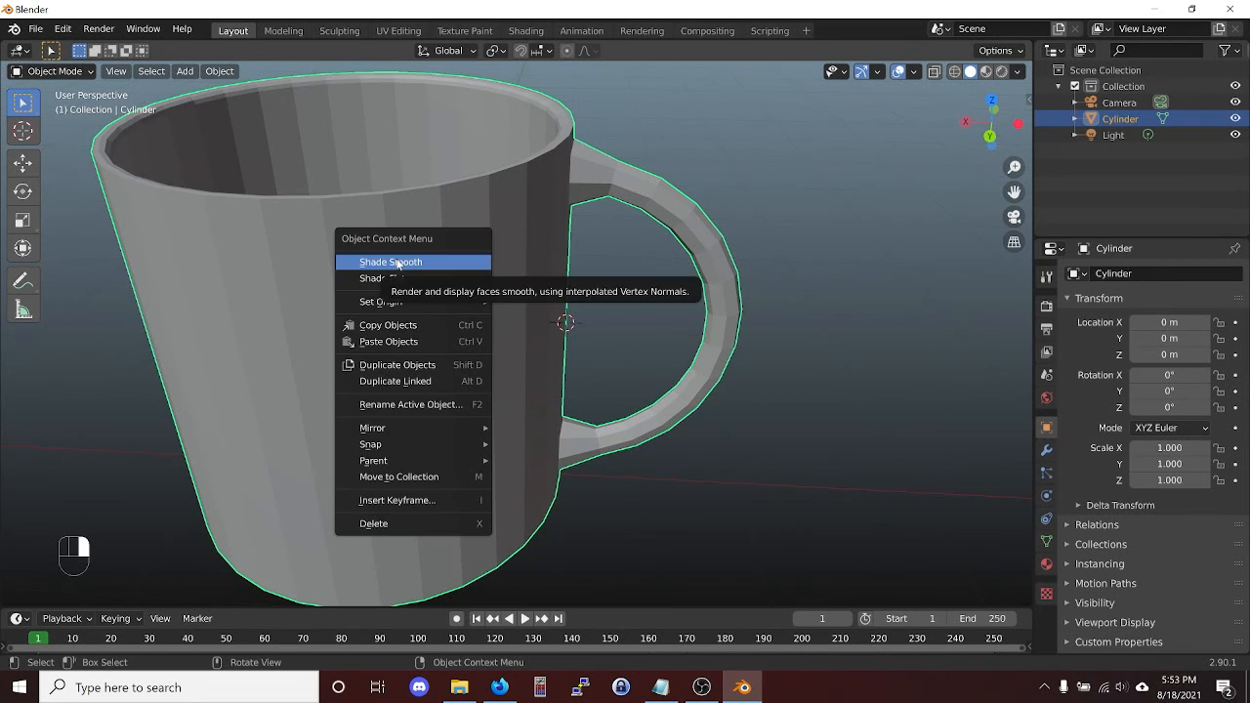
pyautogui.click(397, 264)
pyautogui.moveTo(532, 323); pyautogui.dragTo(463, 313, button='middle')
pyautogui.moveTo(374, 267); pyautogui.dragTo(393, 299, button='middle')
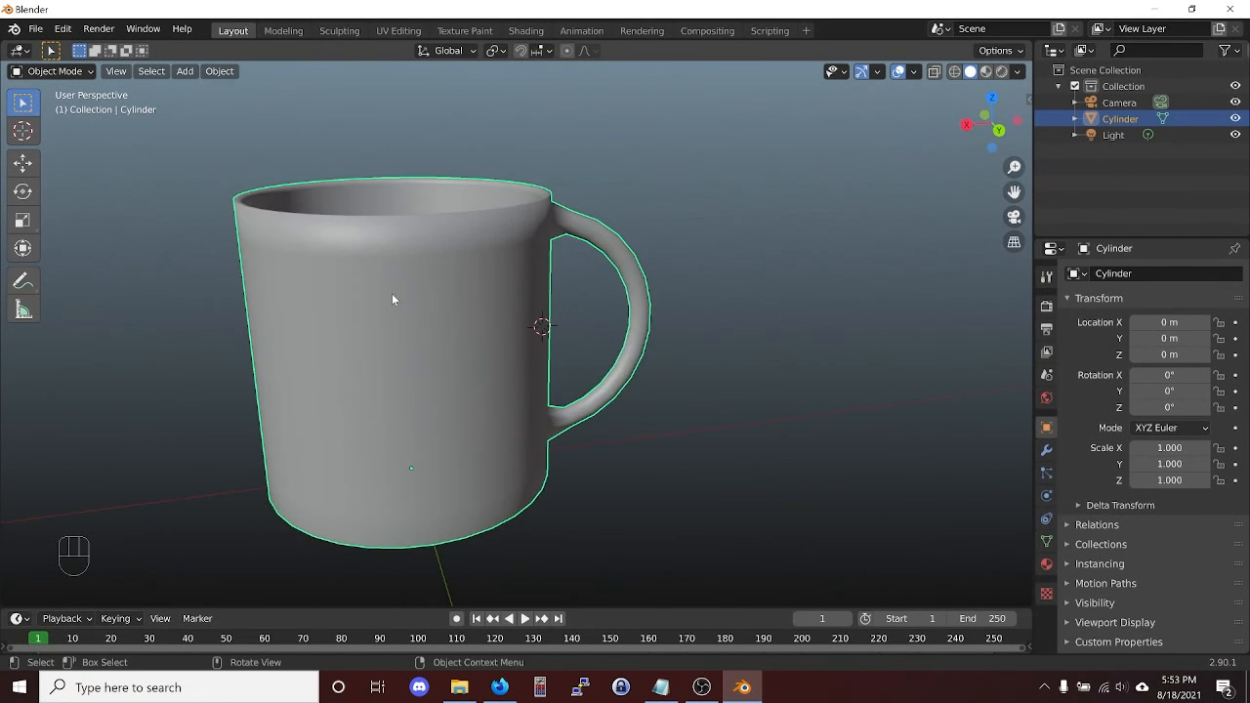
pyautogui.moveTo(469, 303)
pyautogui.mouseDown(button='middle')
pyautogui.moveTo(338, 279)
pyautogui.moveTo(310, 245)
pyautogui.moveTo(430, 274)
pyautogui.moveTo(466, 353)
pyautogui.moveTo(460, 302)
pyautogui.mouseUp(button='middle')
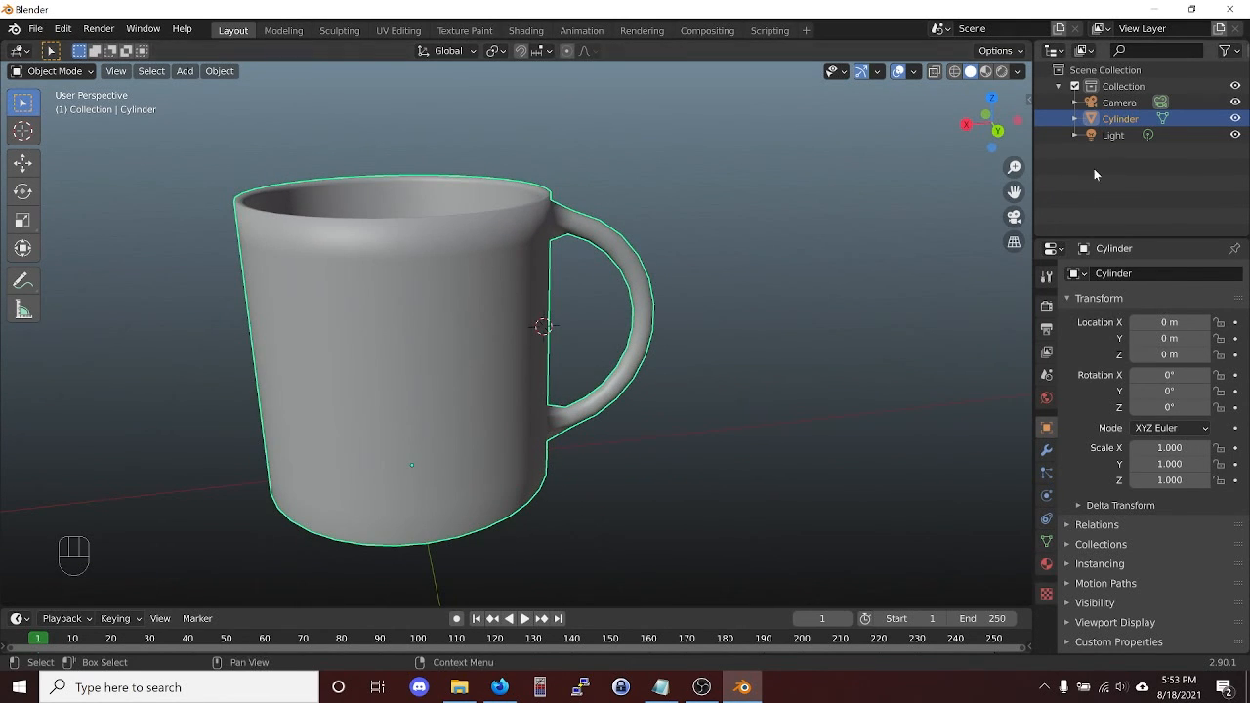
# Rename the Cylinder object as Mug.
pyautogui.doubleClick(1120, 118)
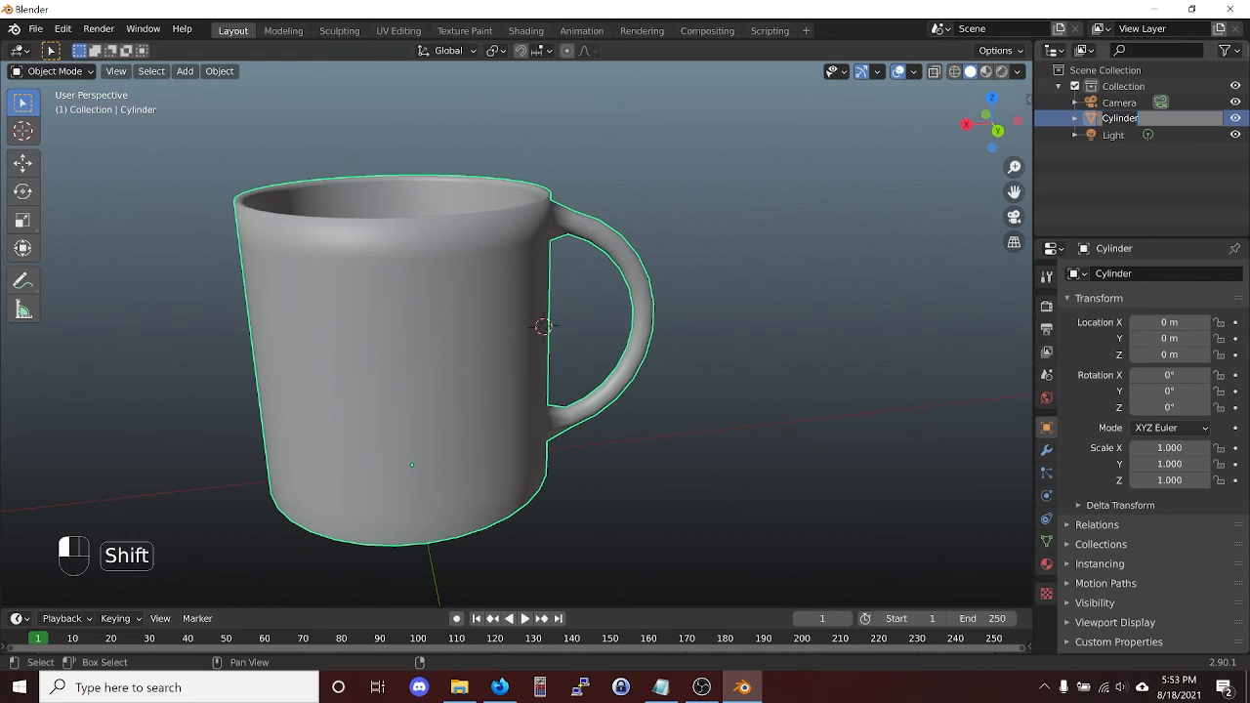
pyautogui.write('Mug')
pyautogui.press('Return')
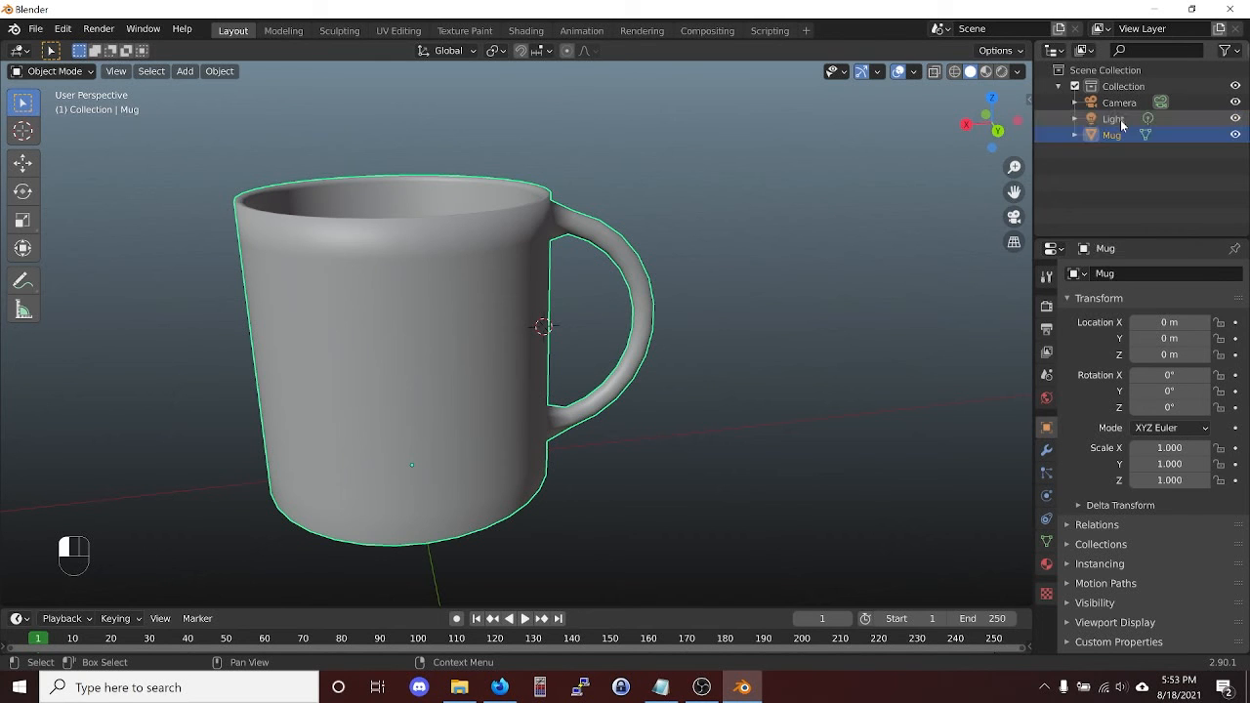
pyautogui.moveTo(719, 235)
pyautogui.mouseDown(button='middle')
pyautogui.moveTo(658, 402)
pyautogui.moveTo(709, 248)
pyautogui.moveTo(729, 254)
pyautogui.mouseUp(button='middle')
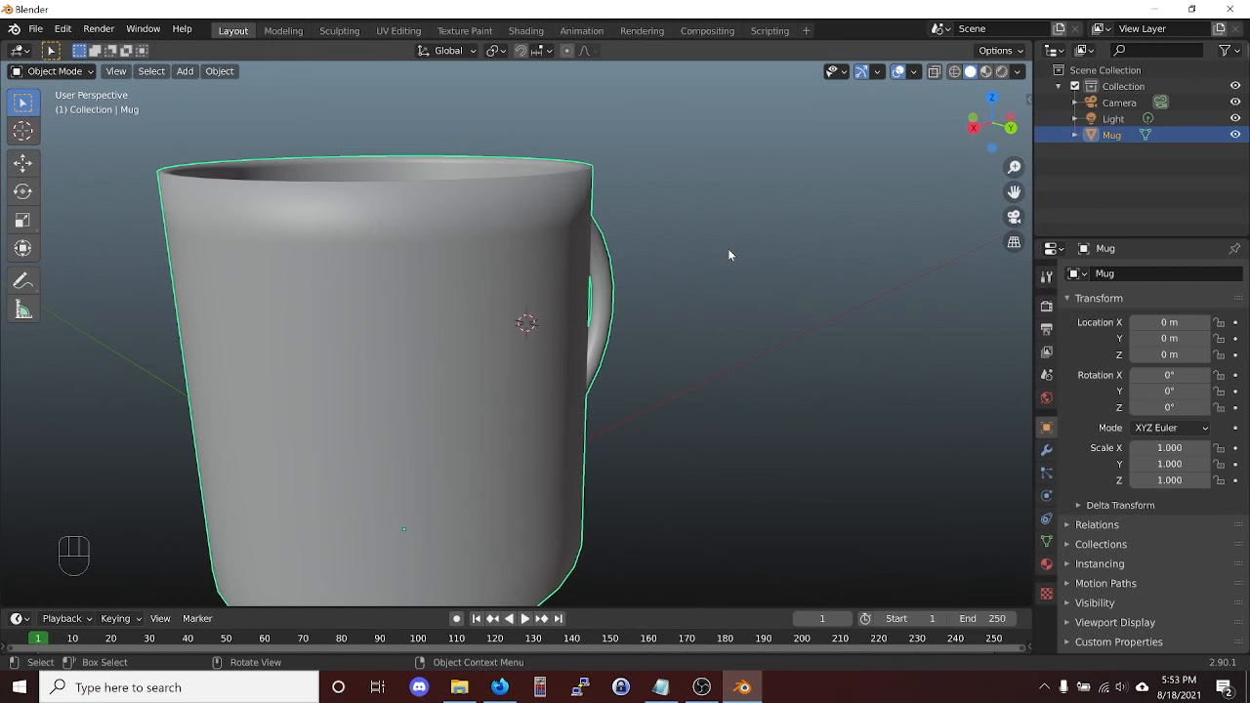
pyautogui.hotkey('ctrl', 's')
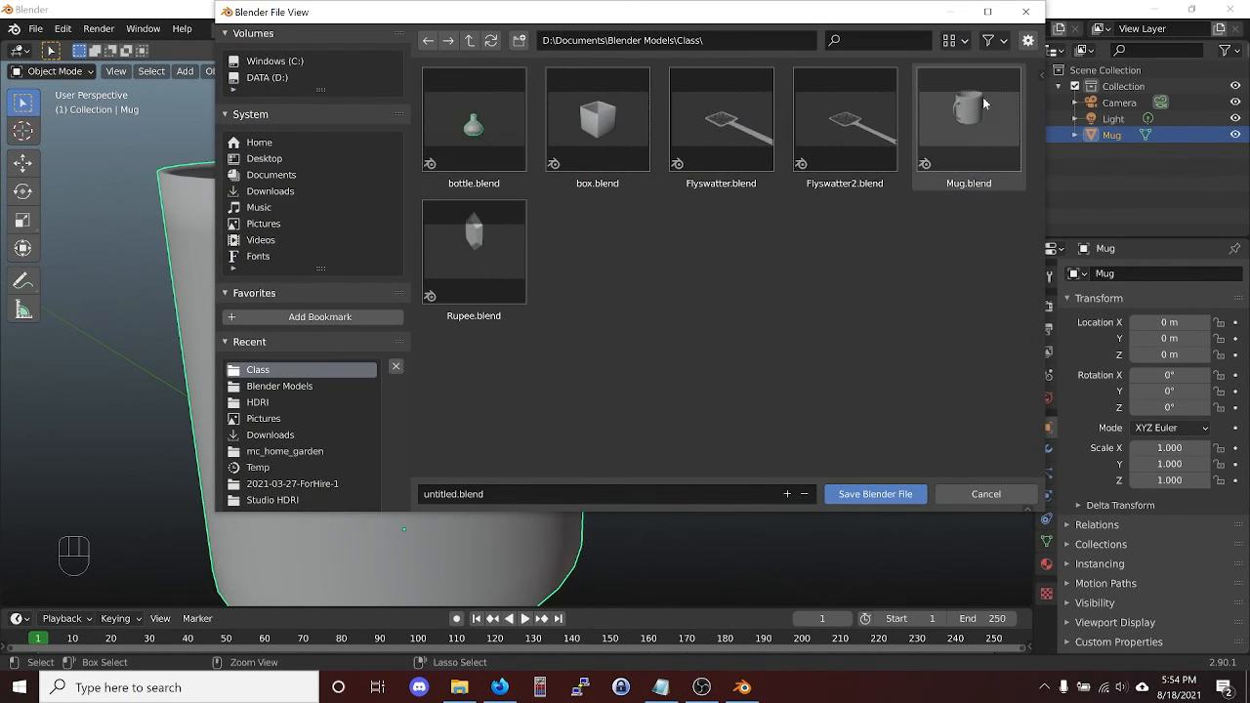
pyautogui.click(979, 492)
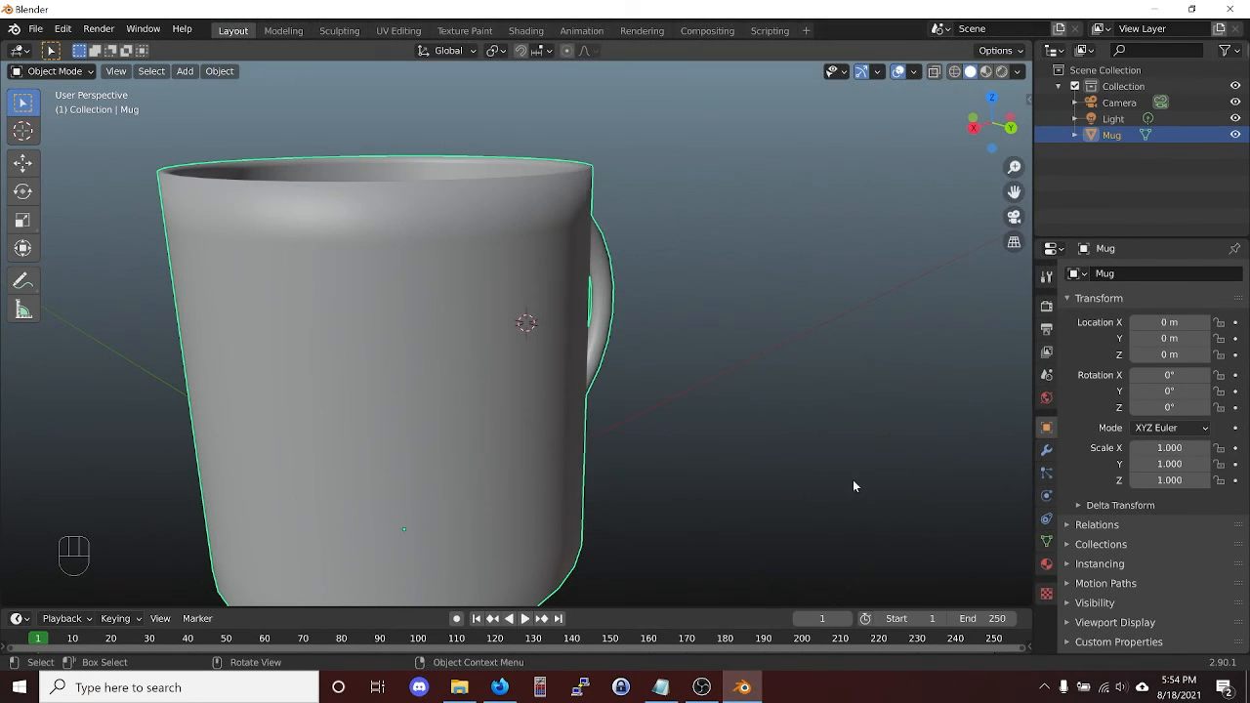
pyautogui.scroll(-3, 782, 430)
pyautogui.moveTo(678, 357); pyautogui.dragTo(499, 261, button='middle')
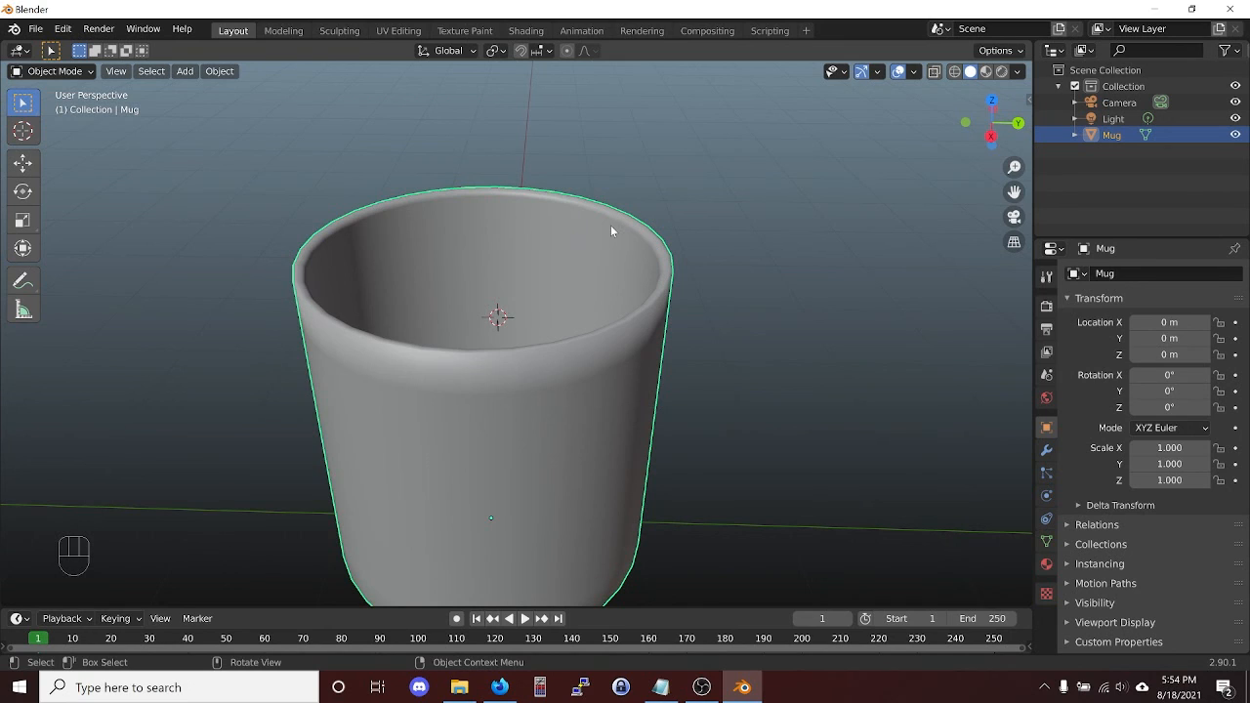